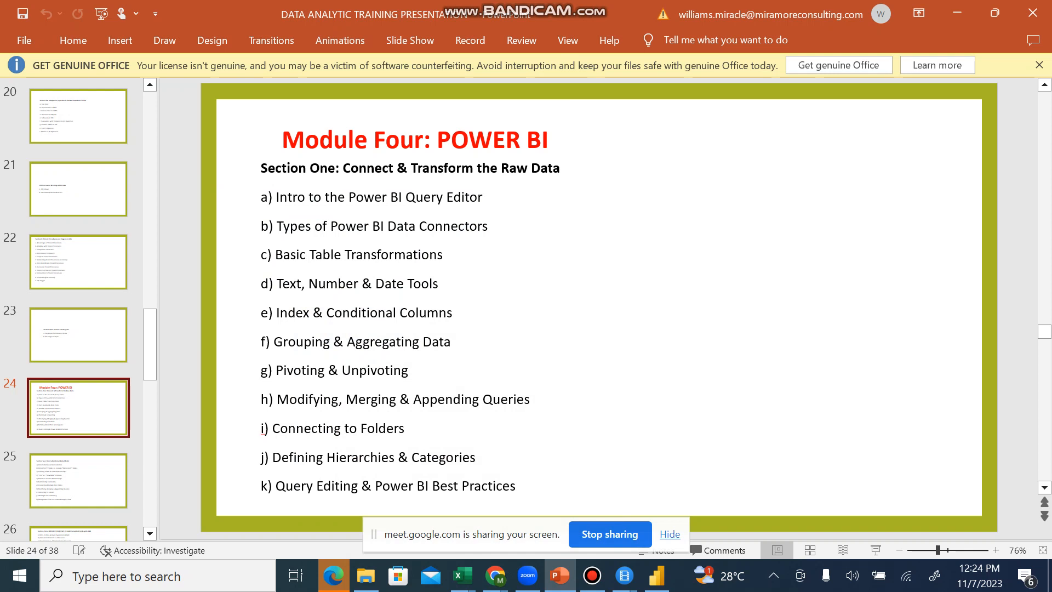
Step: Admit the waiting participant to the Google Meet call, with Power BI Desktop back in front at the end
click(656, 575)
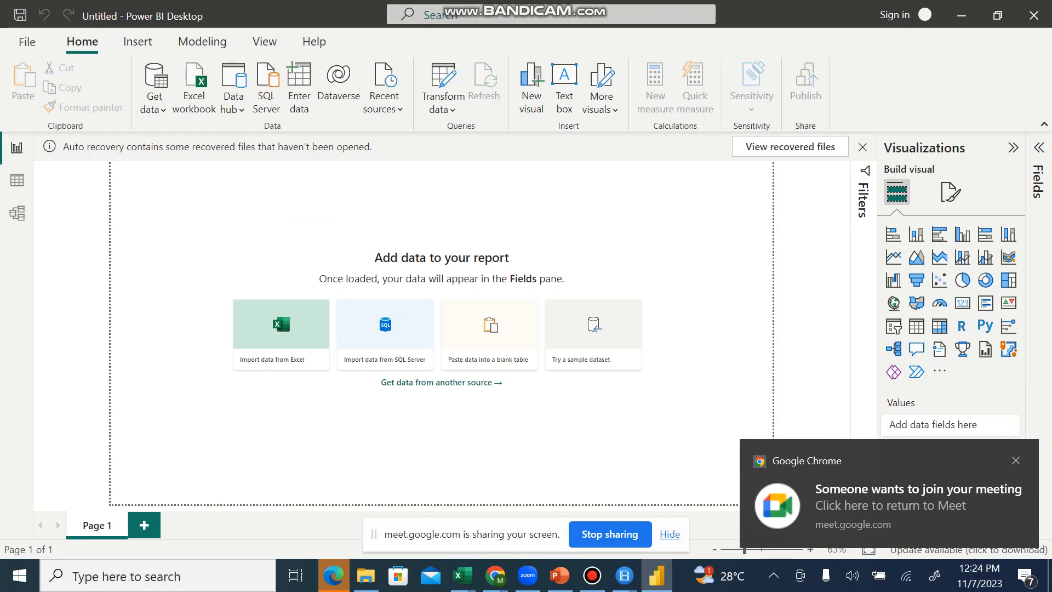
mouse_move(495, 575)
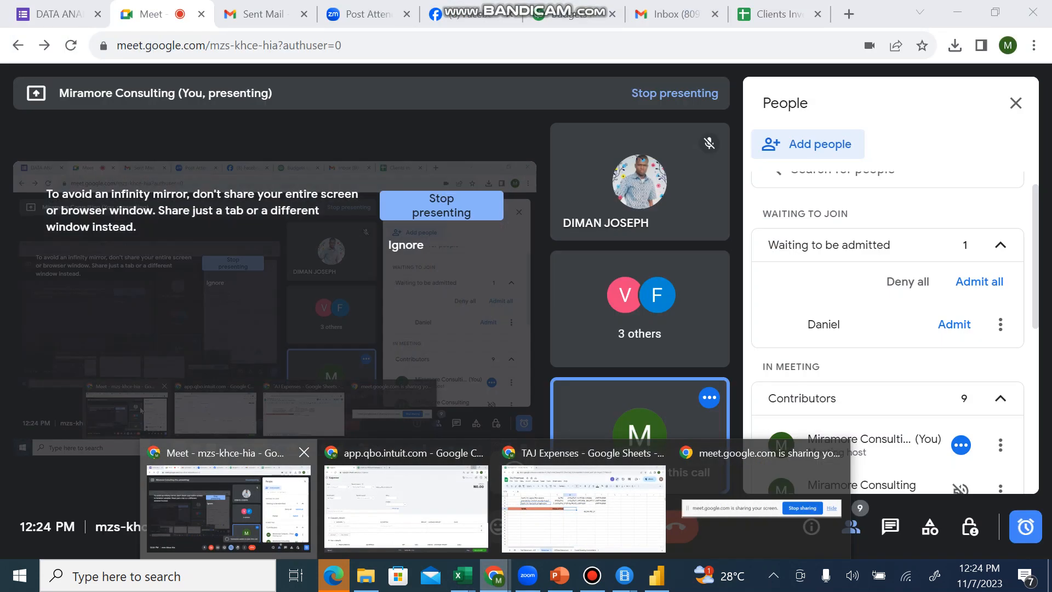
click(257, 501)
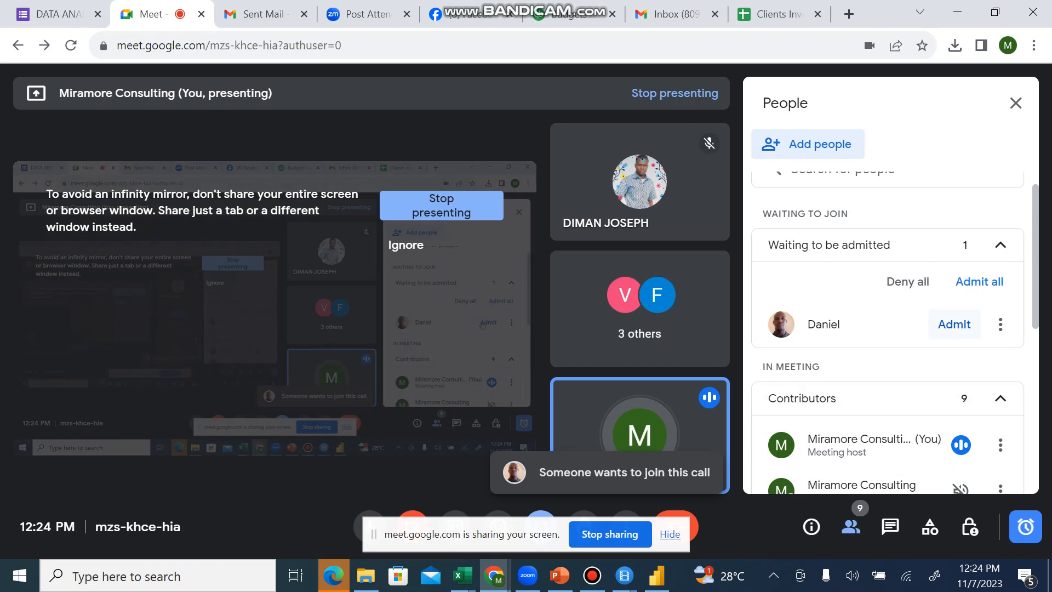
click(954, 324)
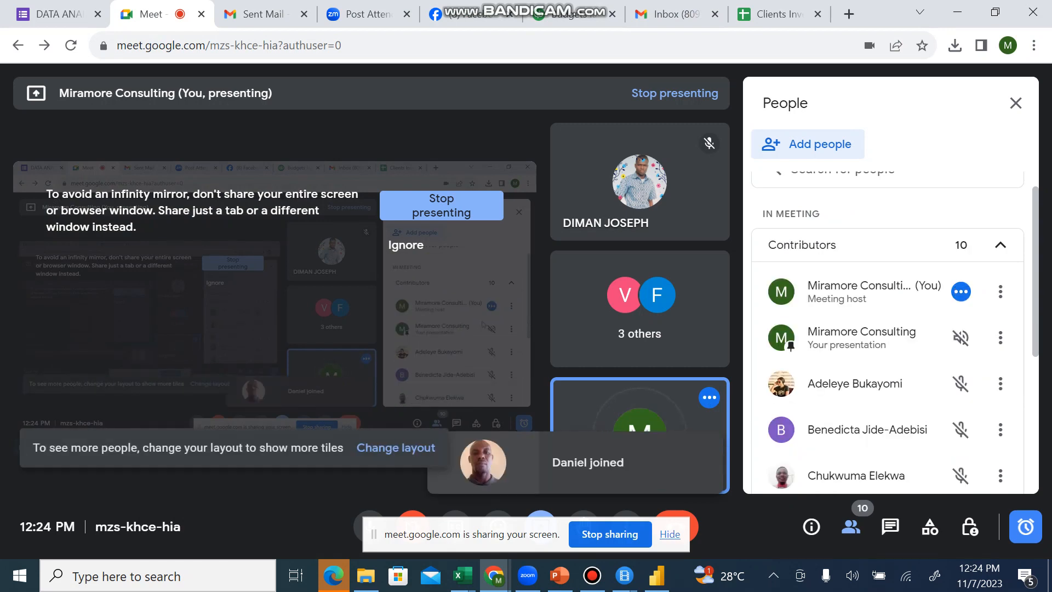
key(alt+Tab)
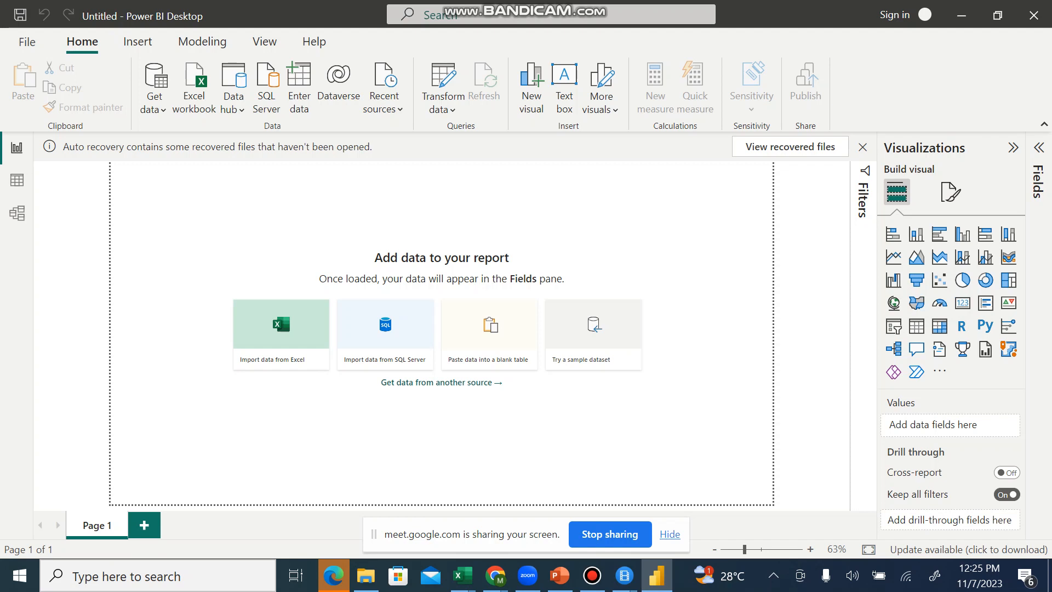
Step: Switch to the PowerPoint course outline, highlight the "Index & Conditional Columns" topic, and return to Power BI Desktop
click(558, 575)
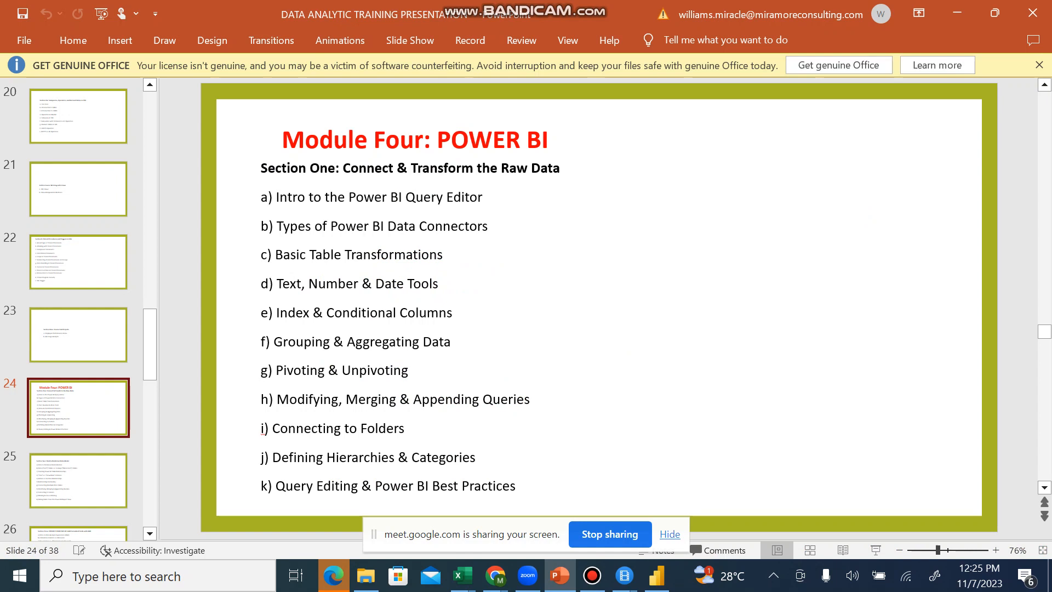
drag(276, 313, 303, 315)
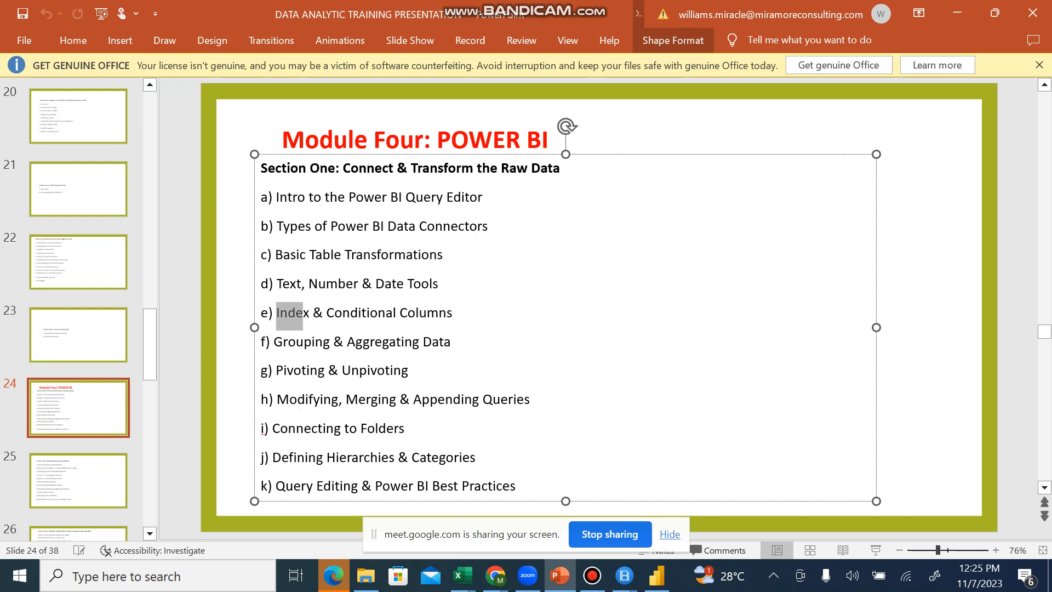
key(alt+Tab)
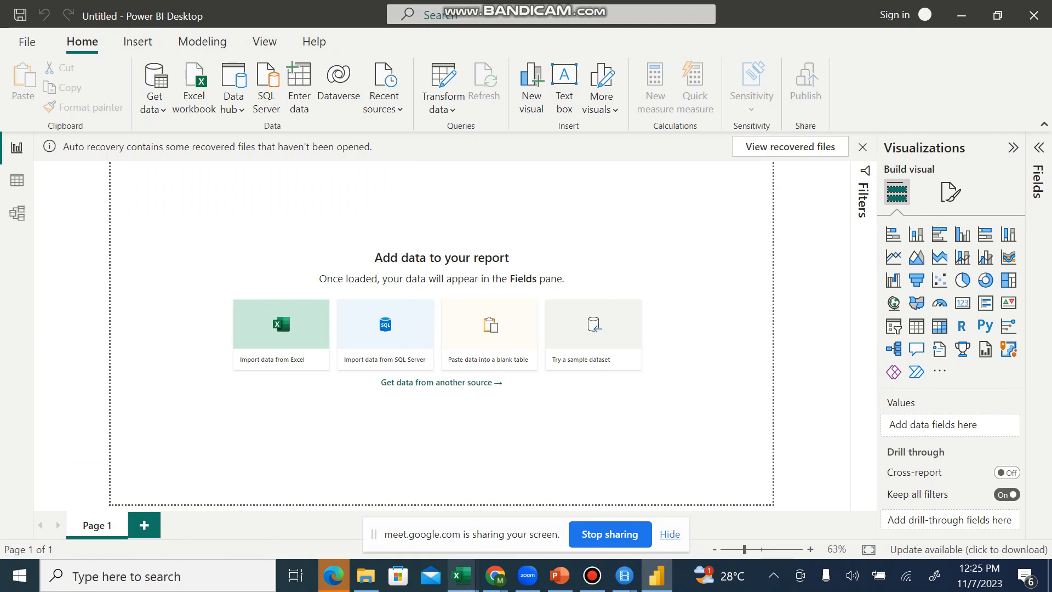
Step: Open a blank WordPad document and write "a unique number" on the first line
mouse_move(463, 576)
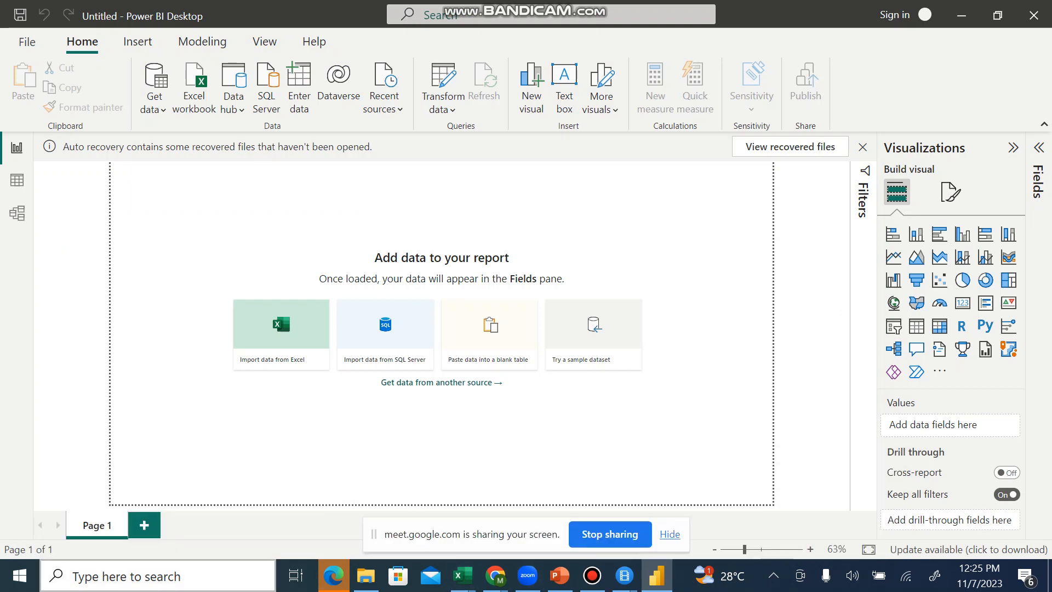
click(137, 576)
text(word)
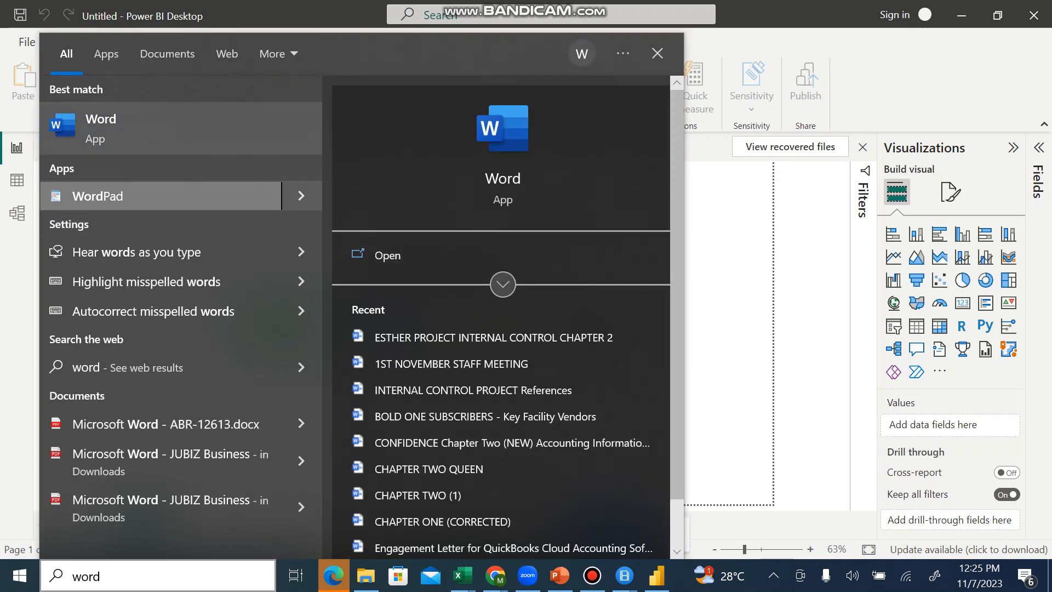
key(Escape)
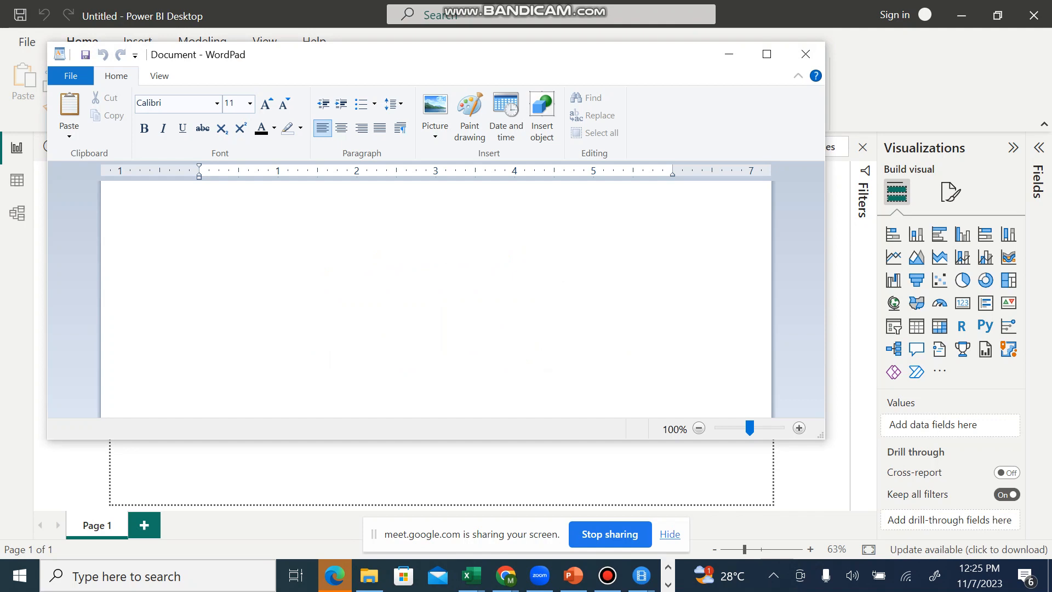
text(a)
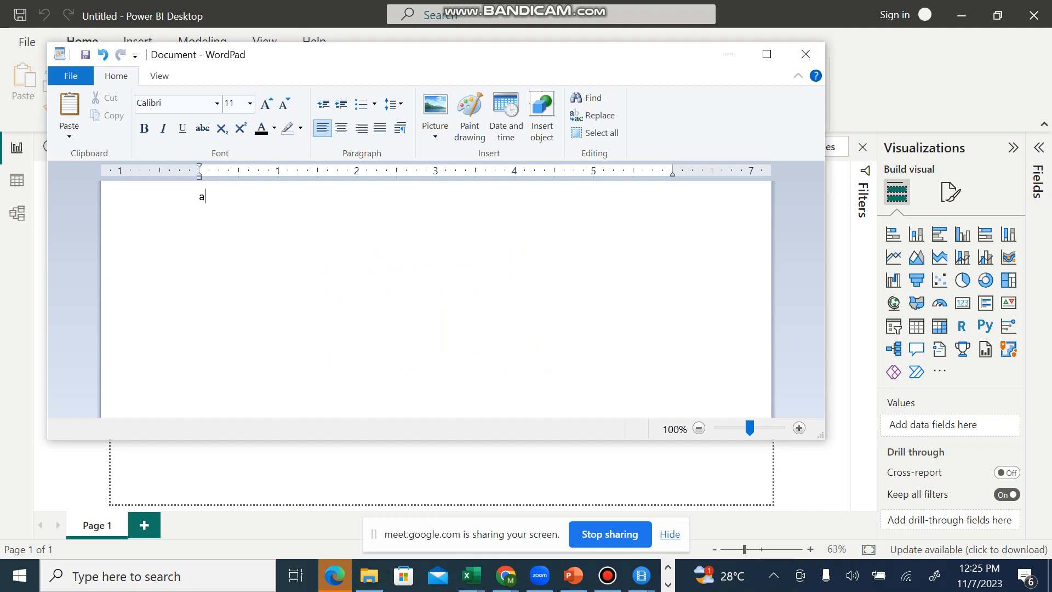
text( unique number)
Step: Add the line "index column as a ticket number" below the first note
text(index c)
text(olumn as)
text( a )
text(ticket)
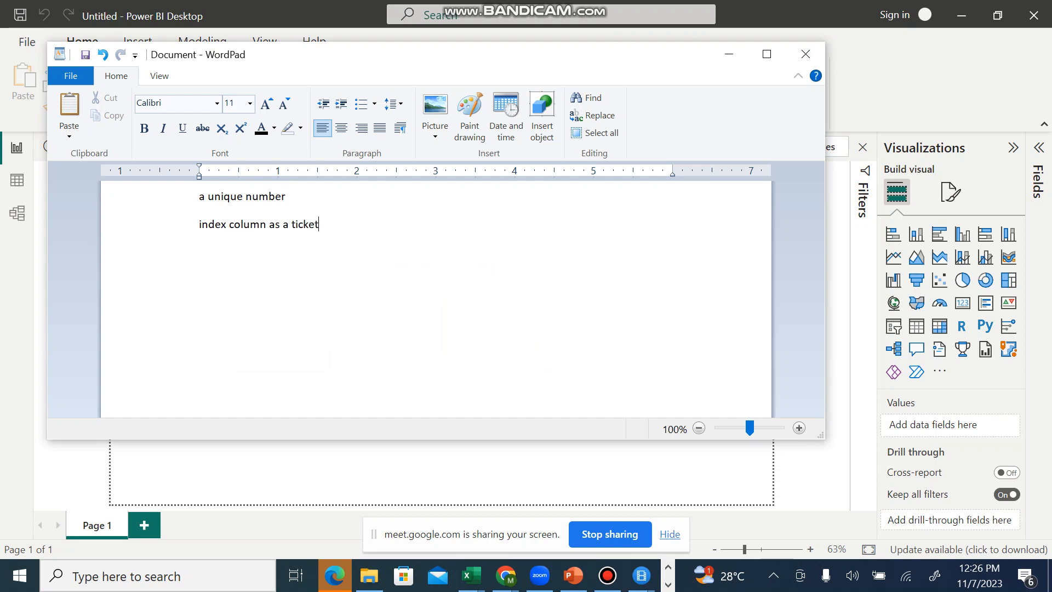
text( number)
Step: Highlight the words "ticket number" in the index column note
key(shift+Left)
key(shift+Left)
key(shift+Left)
key(shift+Left)
key(shift+Left)
key(shift+Left)
key(shift+Left)
key(shift+Left)
key(shift+Left)
key(shift+Left)
key(shift+Left)
key(shift+Left)
key(shift+Left)
key(shift+Left)
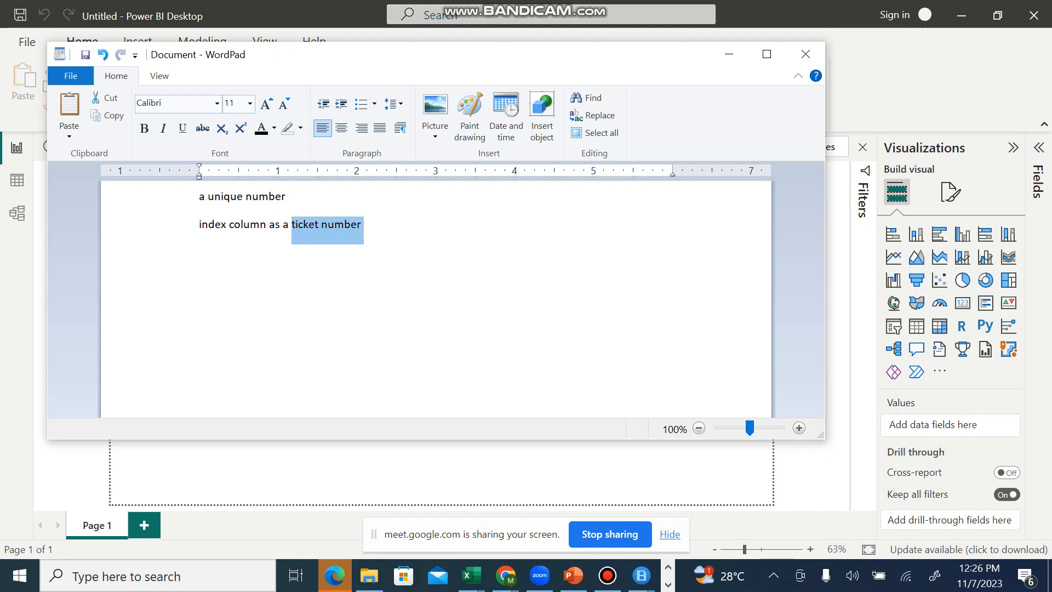
key(shift+Right)
key(shift+Right)
key(shift+Right)
key(shift+Right)
key(shift+Left)
key(shift+Left)
key(shift+Left)
key(shift+Left)
key(Left)
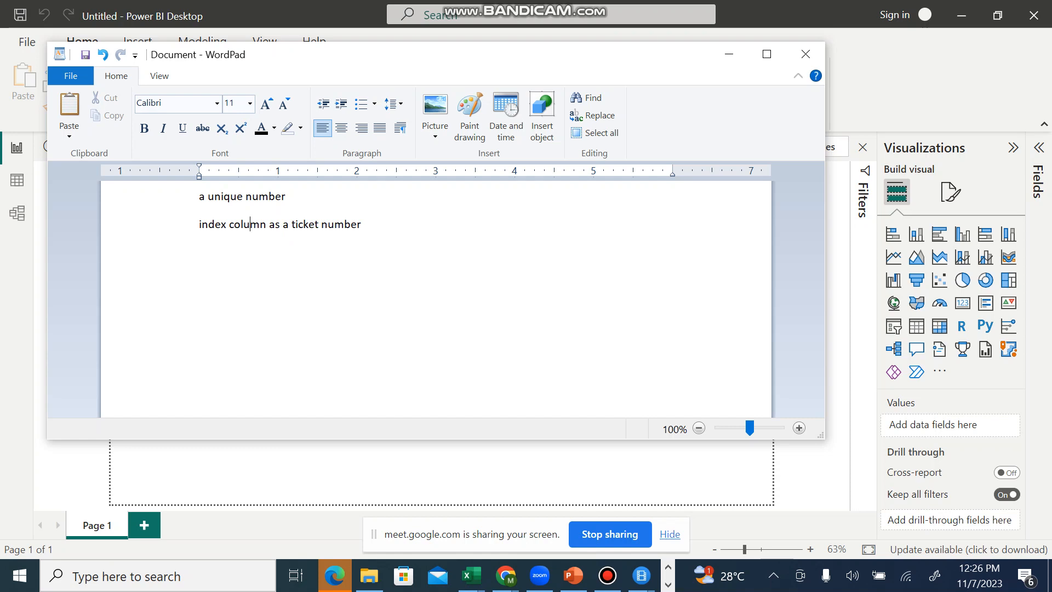
Step: Write "customers feedback as a feedback item" below the index column note, leaving a blank line between them
key(Left)
key(Left)
key(Left)
key(Left)
key(Left)
key(Left)
text(feedback item)
click(198, 280)
text(customers )
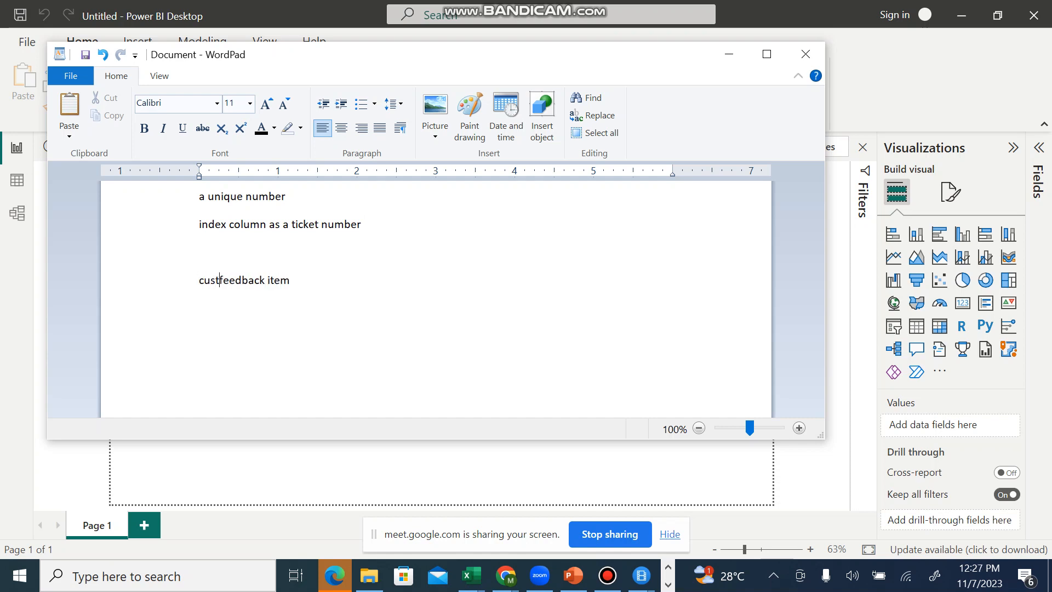
text(feedb)
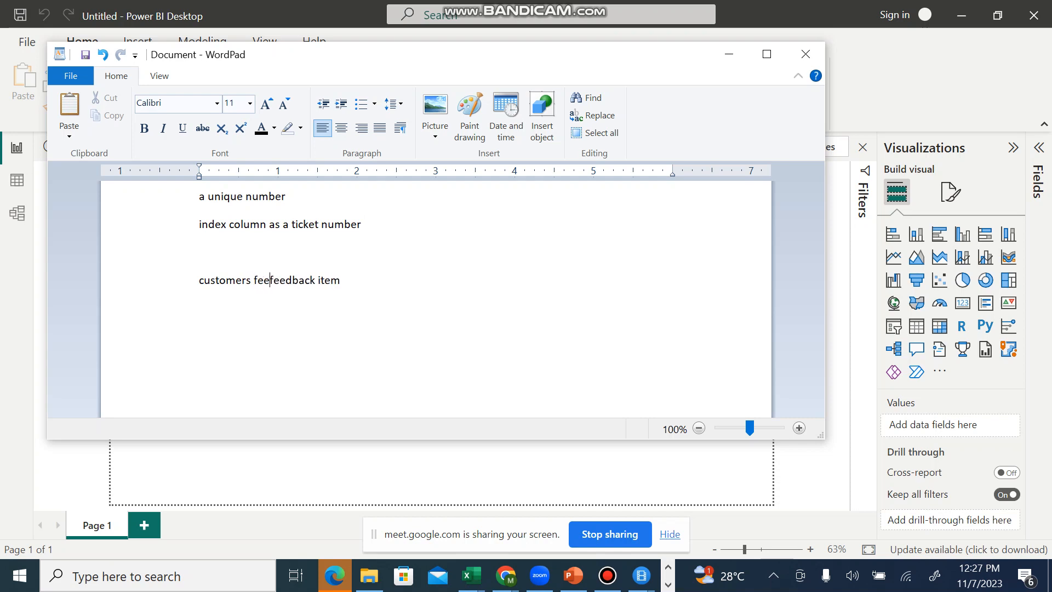
text(ack )
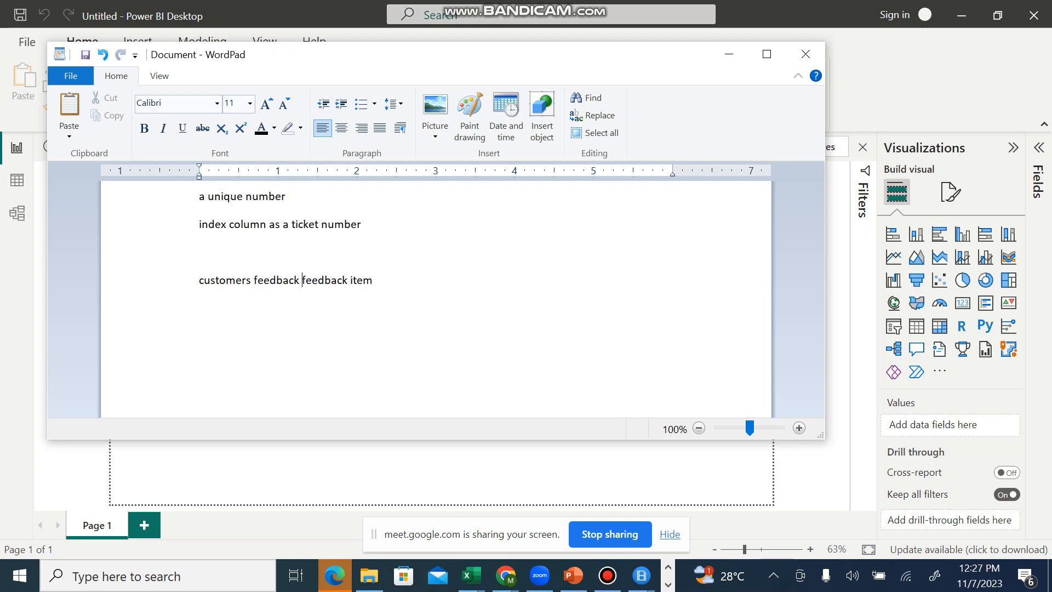
text(as a)
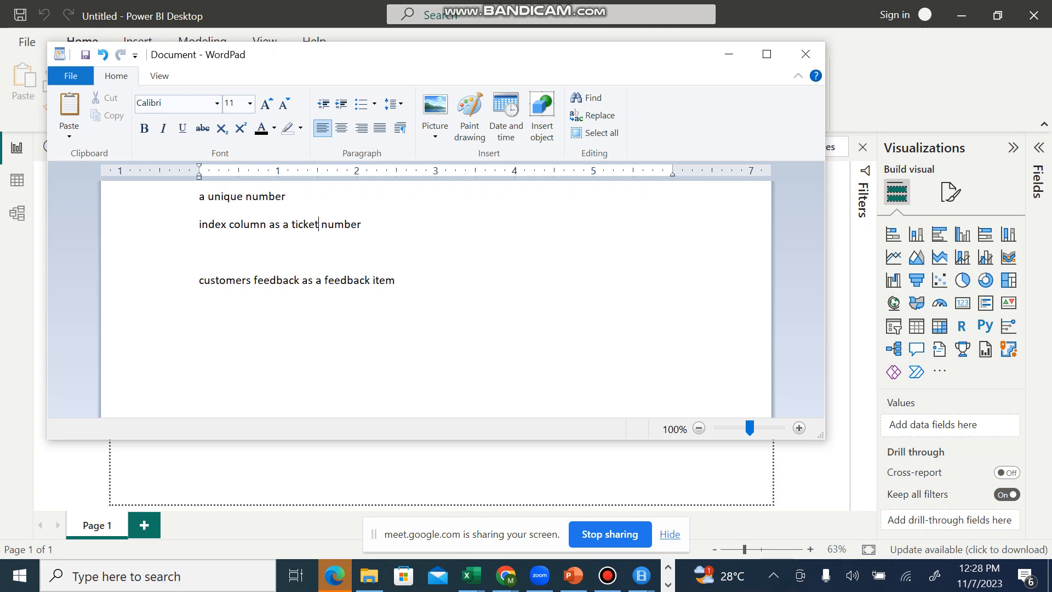
Step: Enter the sample code "cfc1" on the blank line between the index column note and the customers feedback note
click(267, 224)
key(Left)
key(Left)
key(Left)
key(Left)
click(202, 224)
key(Left)
text(0)
key(BackSpace)
text(cfc1)
Step: Complete the cfc1 line with the label "- index column"
key(shift+Left)
key(shift+Left)
key(shift+Left)
key(shift+Left)
key(Right)
text(- index column)
Step: Highlight the code "cfc1" at the start of its line as the example index value
key(Home)
key(shift+Right)
key(shift+Right)
key(shift+Right)
key(shift+Right)
key(shift+Left)
key(shift+Right)
key(shift+Right)
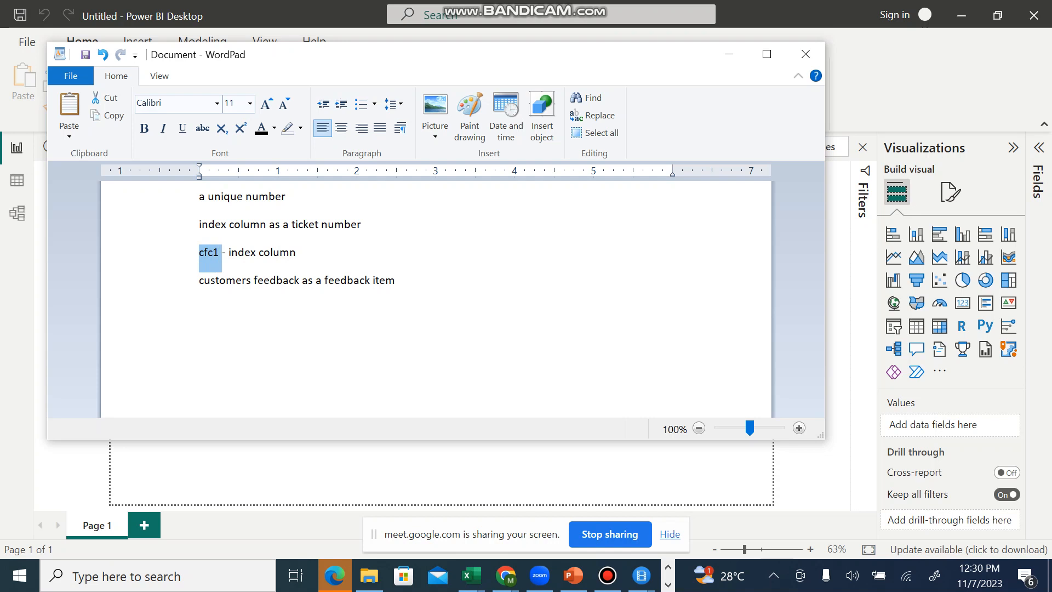
key(shift+Left)
key(End)
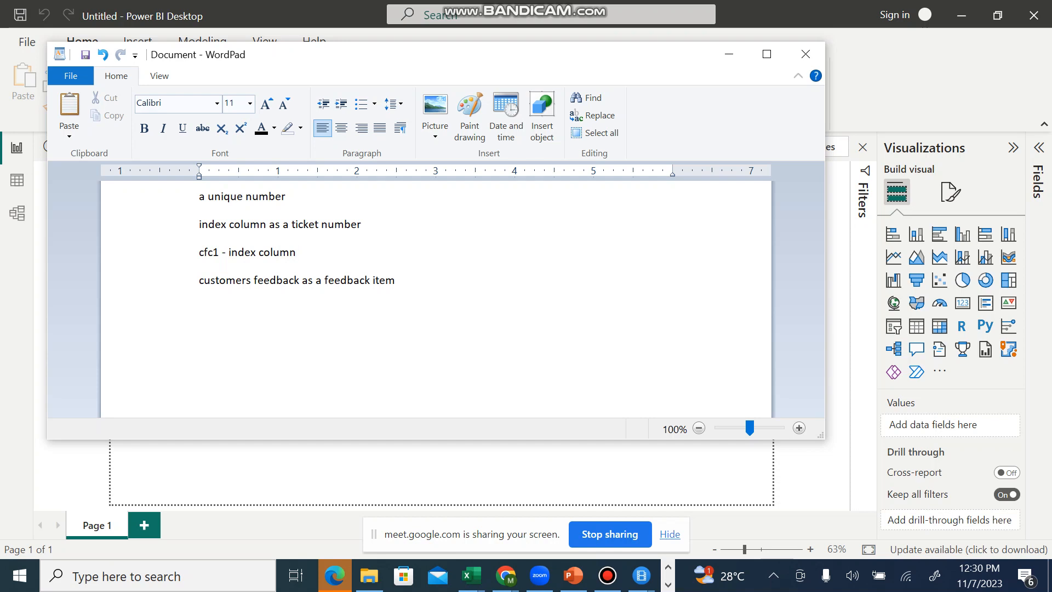
key(shift+Right)
key(shift+Right)
key(shift+Right)
key(shift+Right)
key(shift+Right)
key(shift+Left)
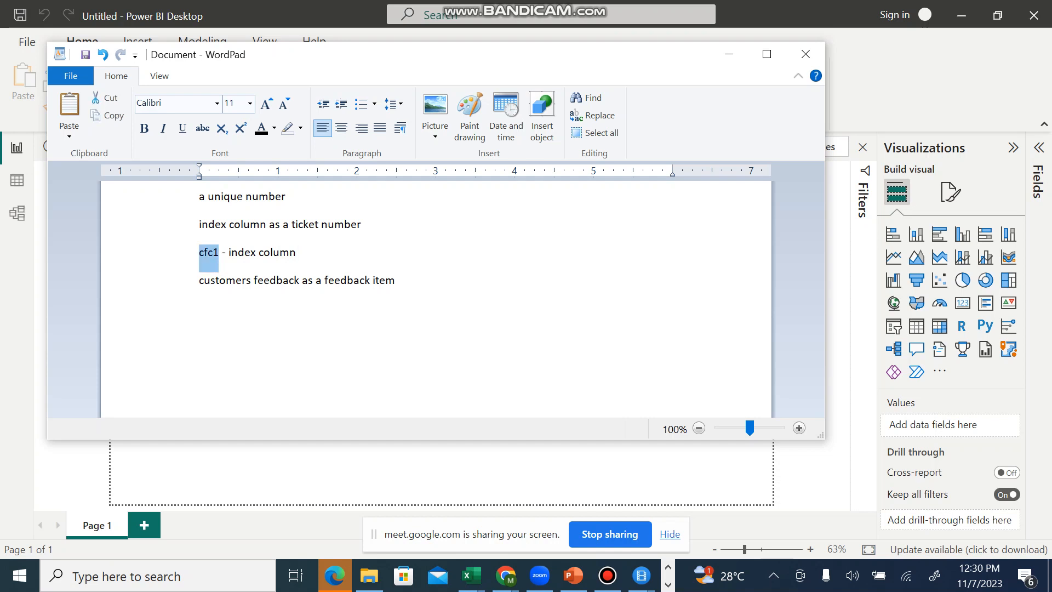
key(End)
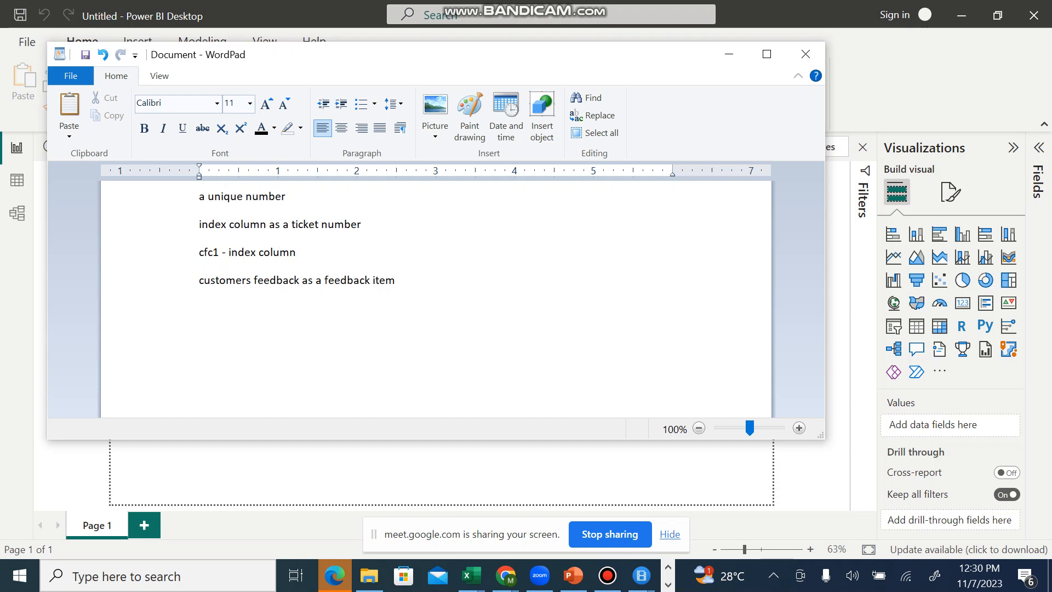
Step: List three sample customers' first names in capitals, one per line, below the customers feedback note
key(Caps_Lock)
text(BUK)
text(A)
text(Y)
text(O)
text(CYNTHIA)
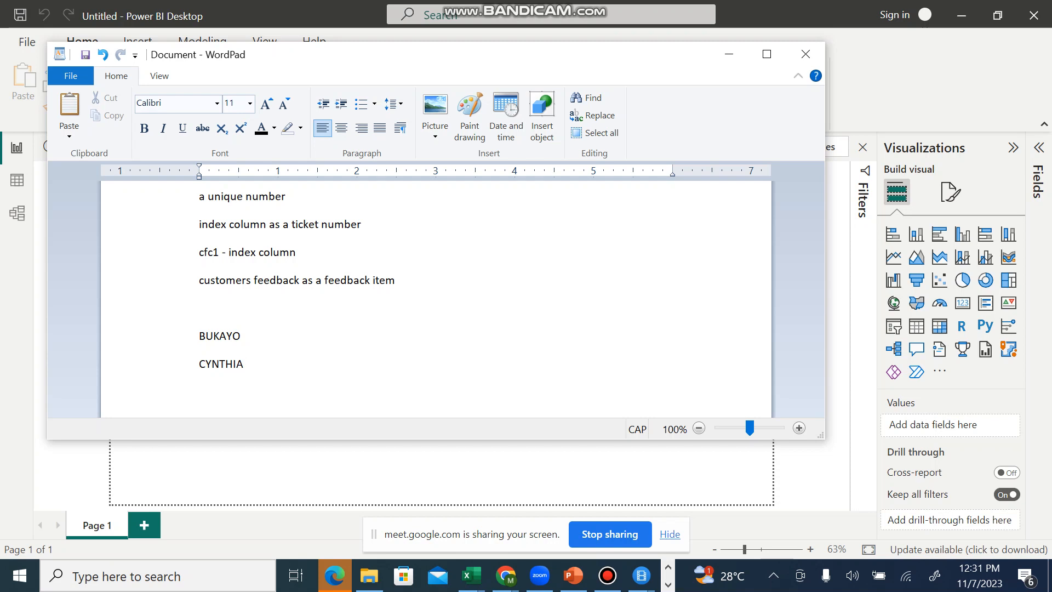
key(Return)
text(UCHE)
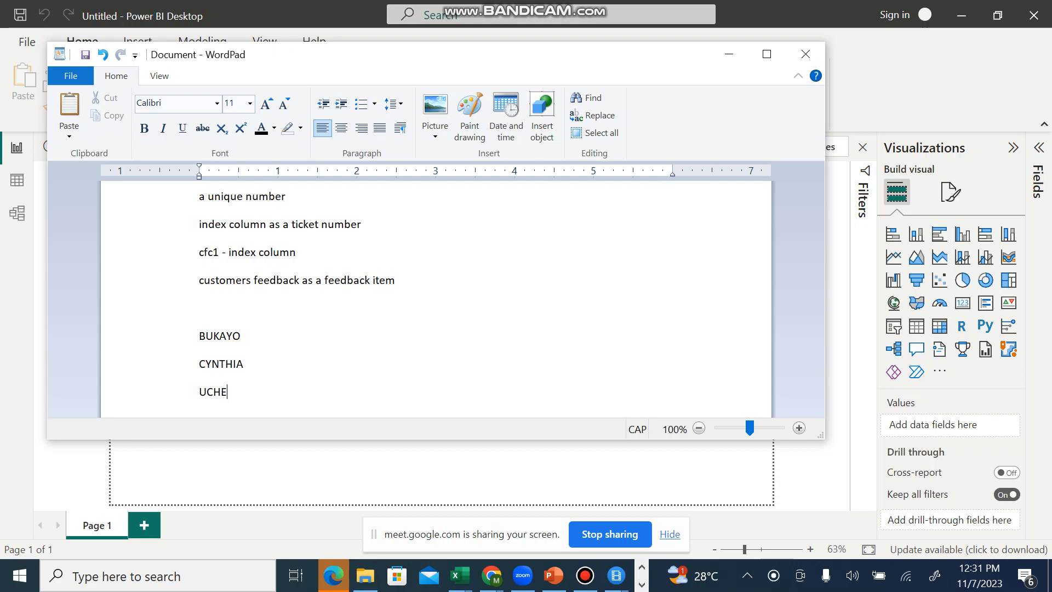
text(CHI)
Step: Copy the code cfc1 from the index column line and append it to the first customer name after a dash
key(shift+Right)
key(shift+Right)
key(shift+Right)
key(shift+Right)
key(ctrl+c)
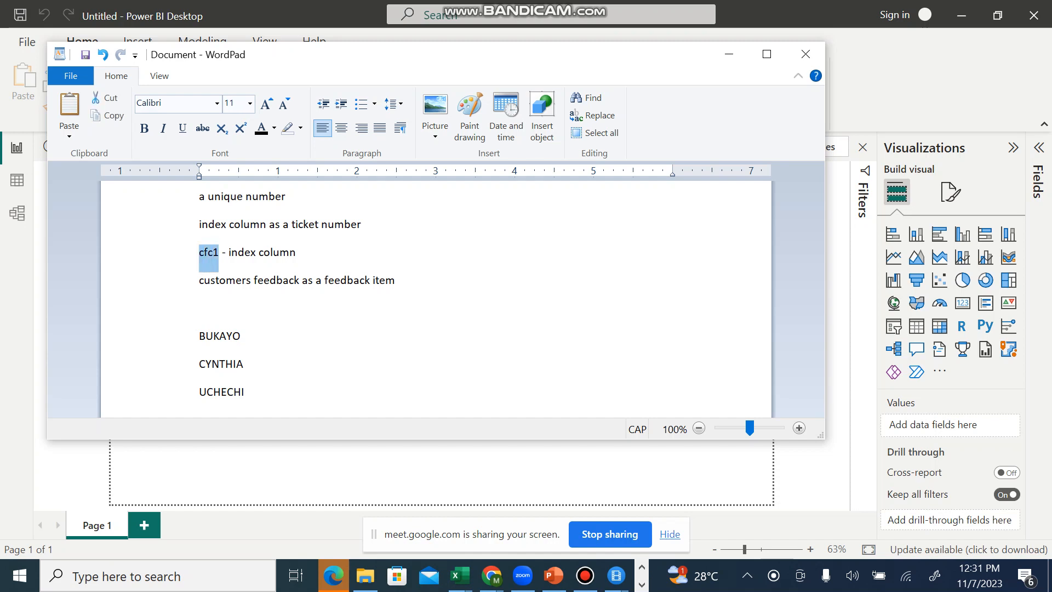
click(241, 336)
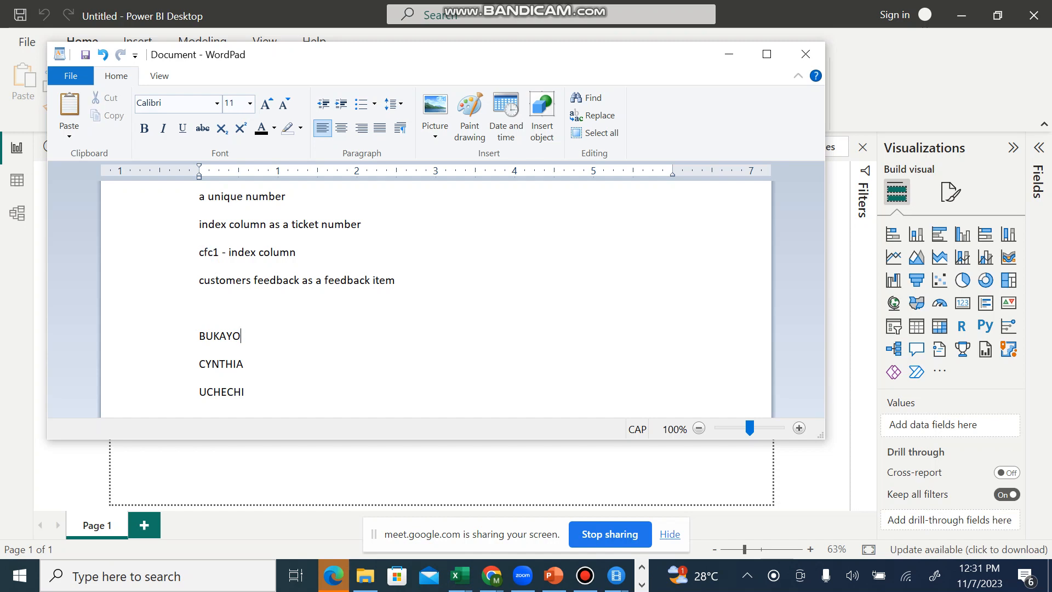
text(-)
key(ctrl+v)
Step: Append "- cfc2" to the second customer name and "- cfc3" to the third by reusing the copied code
text(-)
key(ctrl+v)
key(BackSpace)
text(2)
key(Down)
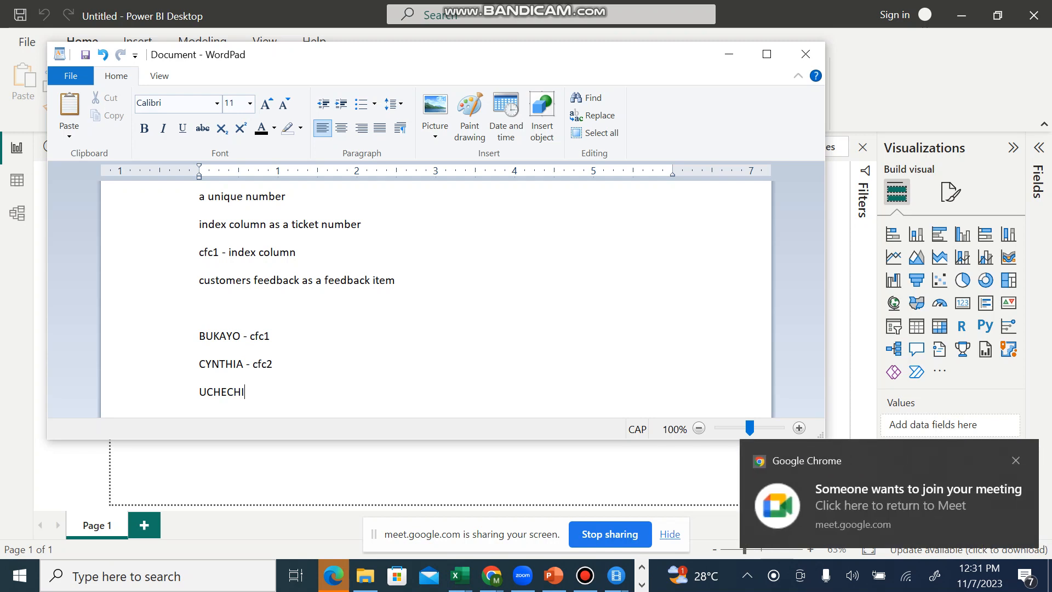
text(-)
key(ctrl+v)
key(BackSpace)
text(3)
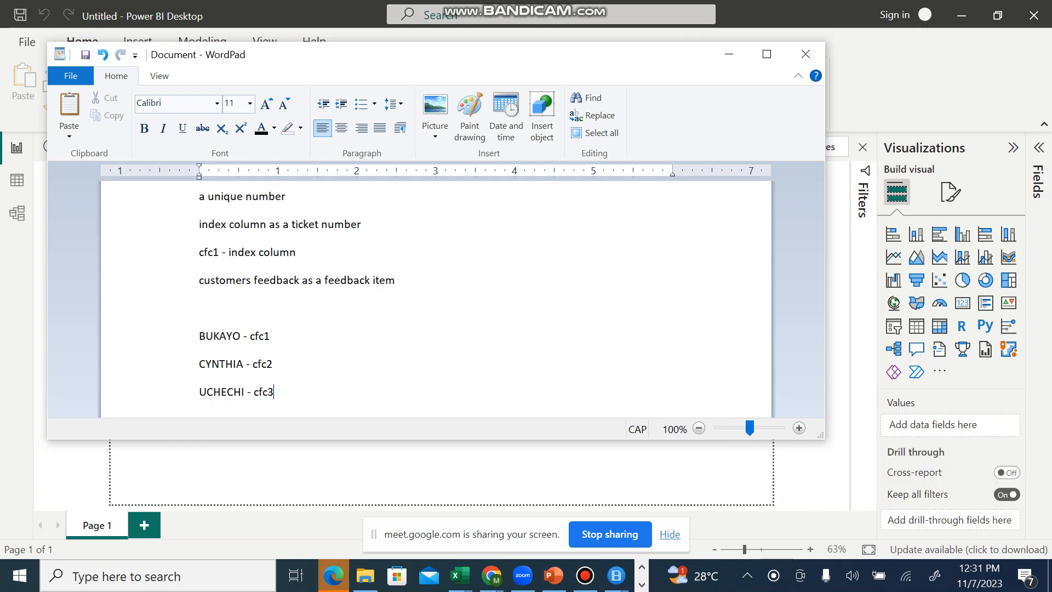
Step: Highlight the cfc2 code and the three lines pairing customer names with their index codes
double_click(262, 364)
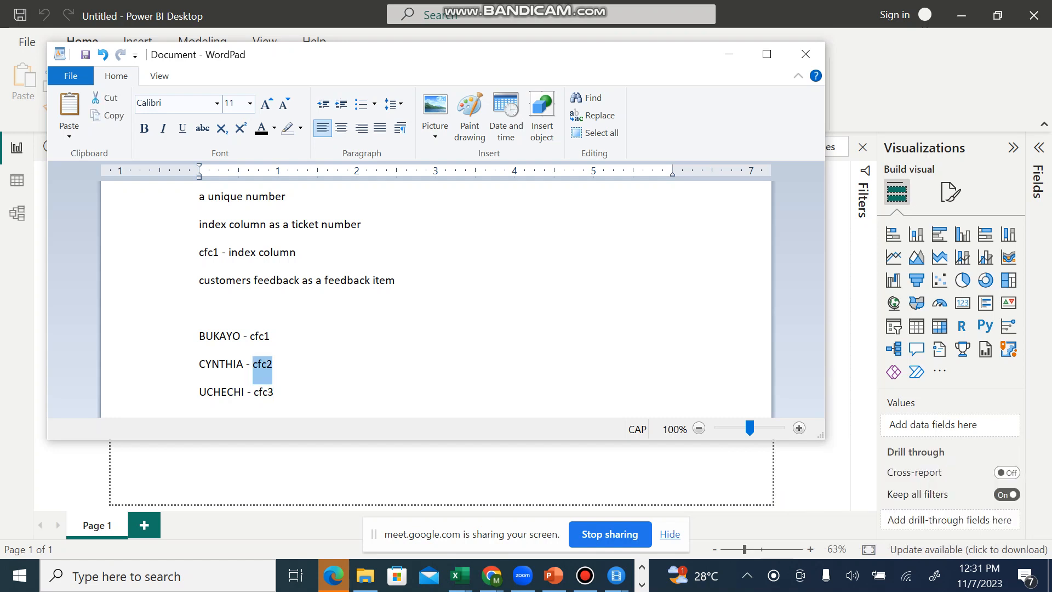
drag(200, 336, 276, 406)
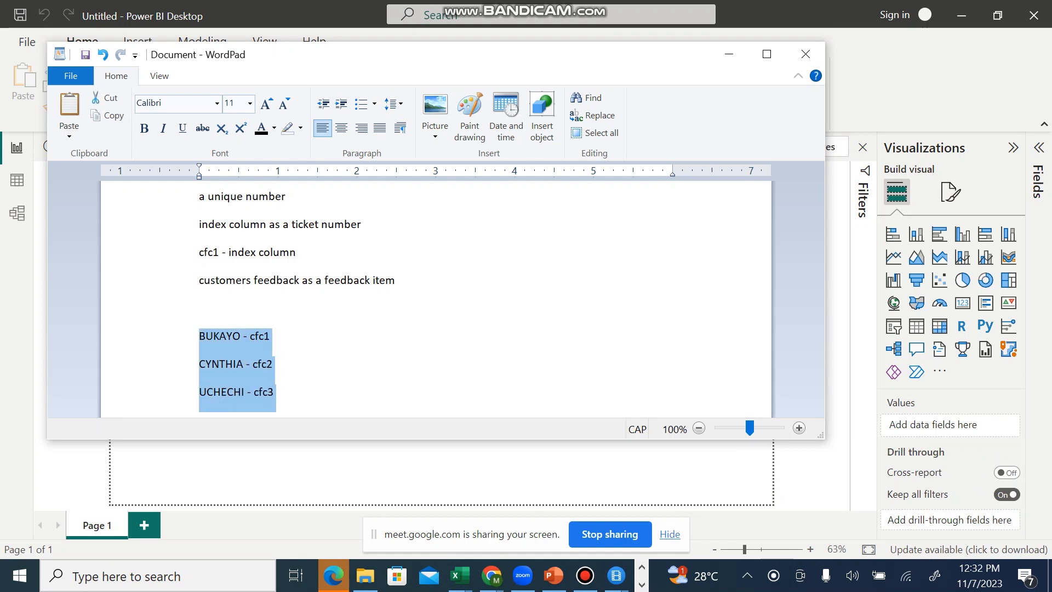
click(275, 393)
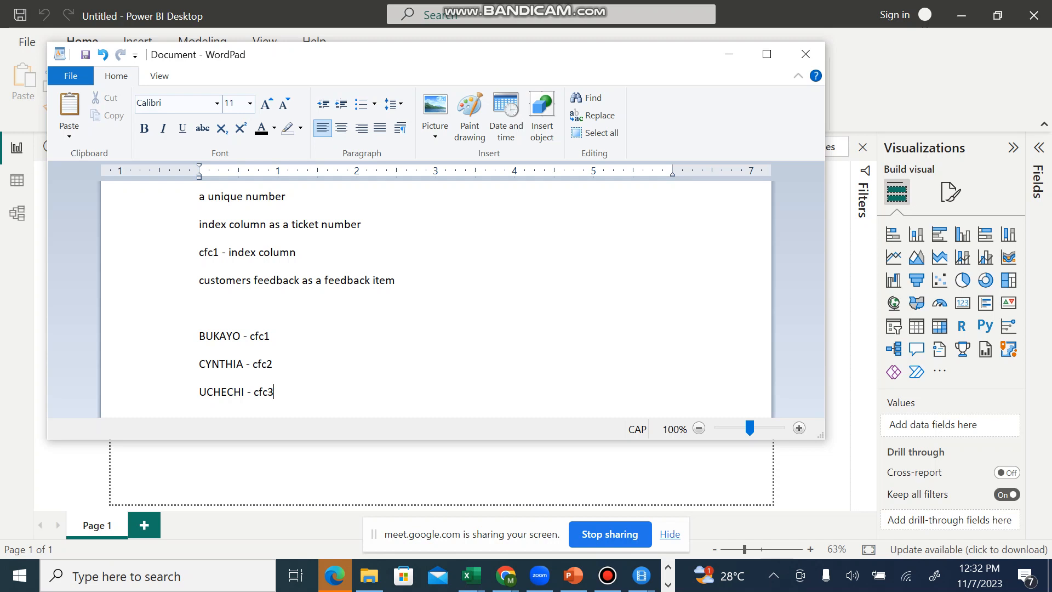
Step: Switch to the Google Meet call and admit all participants waiting under Suspicious users
click(505, 576)
click(238, 507)
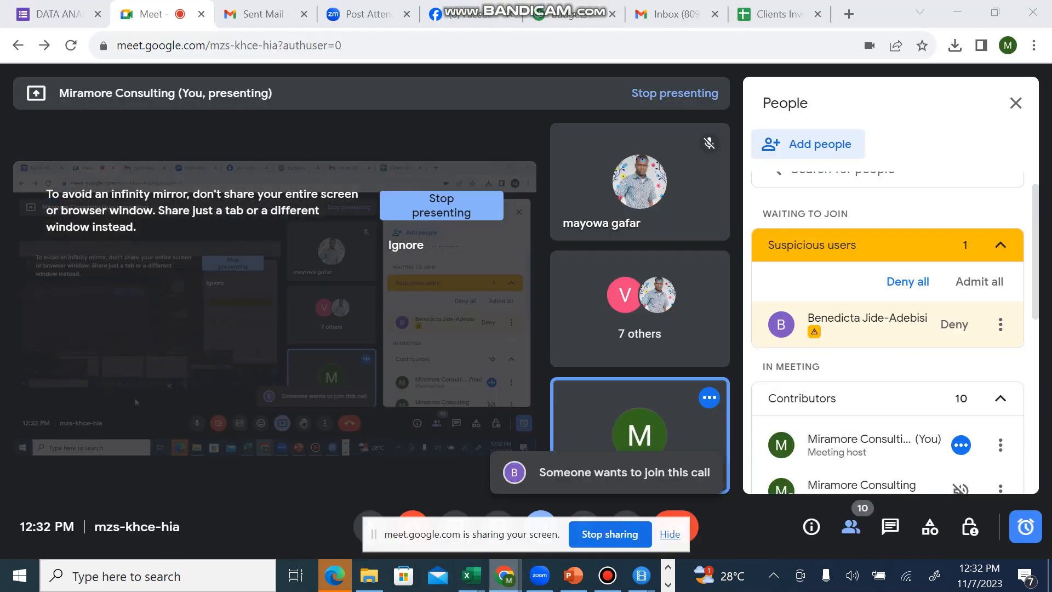
click(979, 281)
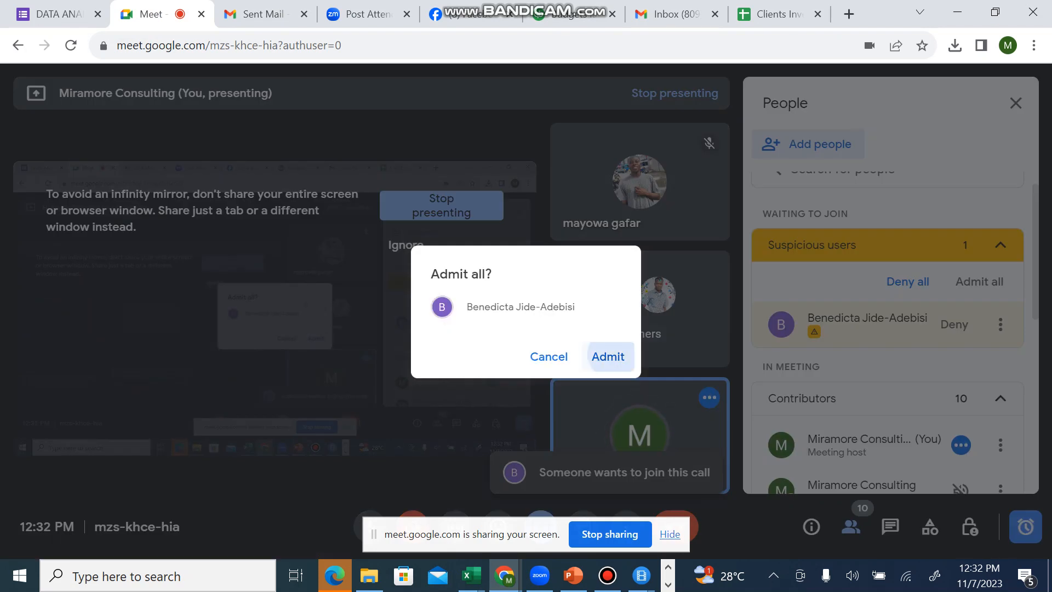
click(608, 356)
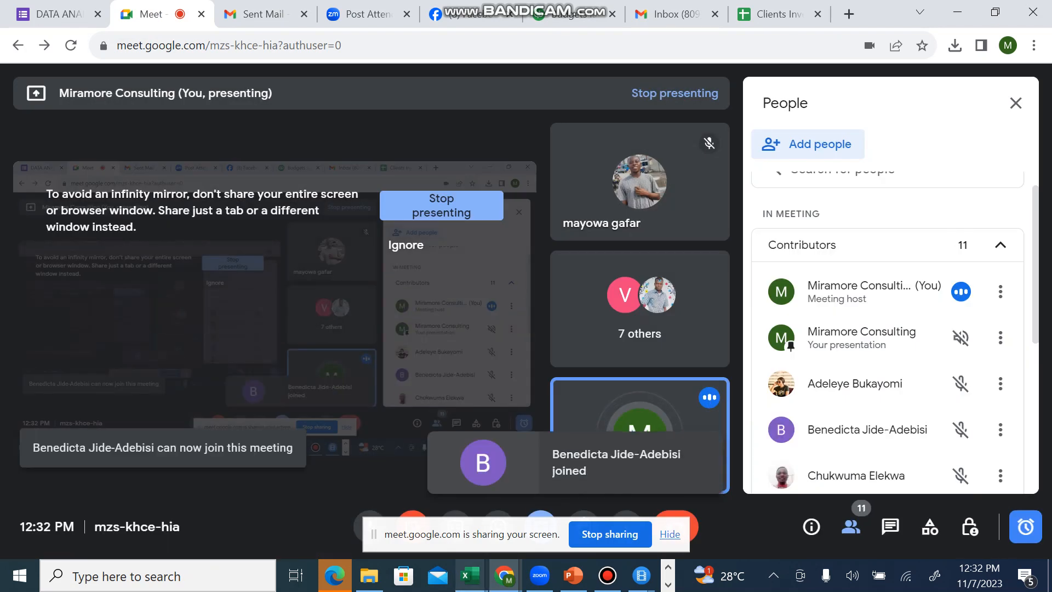
Step: Switch from the Google Meet call back to the WordPad notes and maximize their window
mouse_move(504, 575)
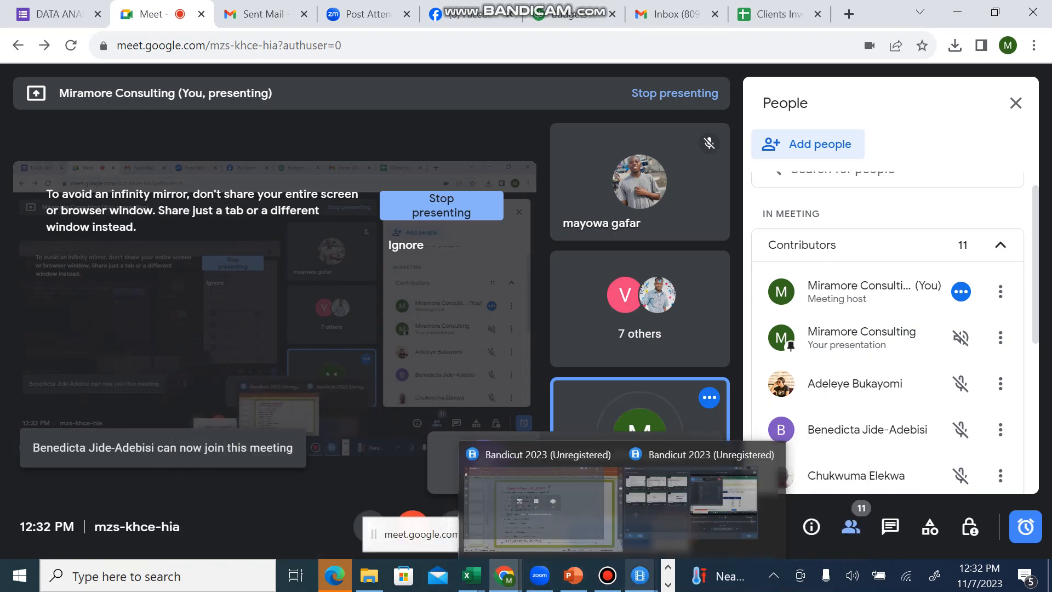
mouse_move(573, 575)
key(alt+Tab)
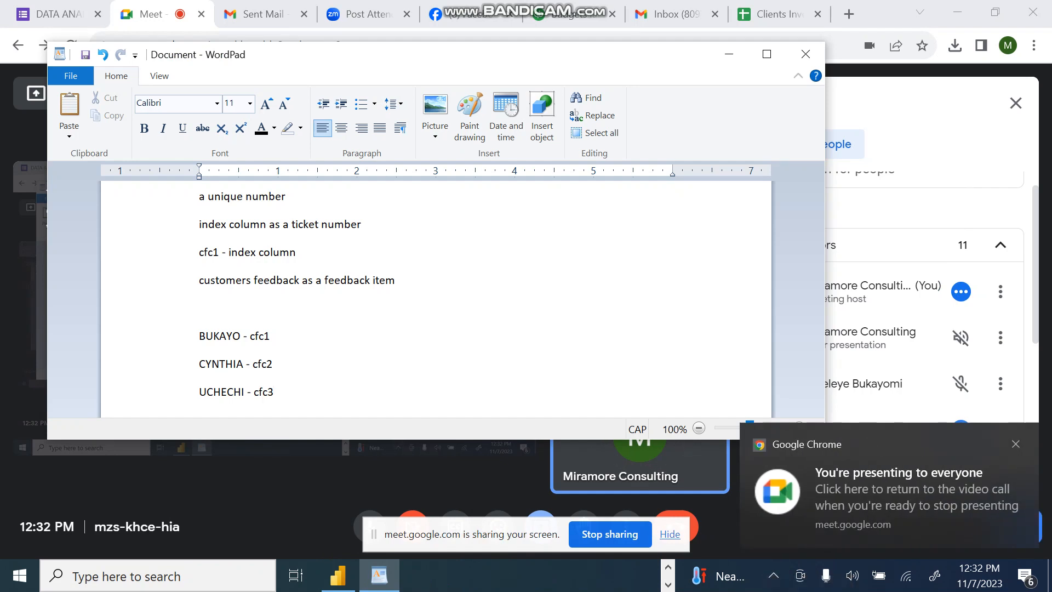
click(766, 54)
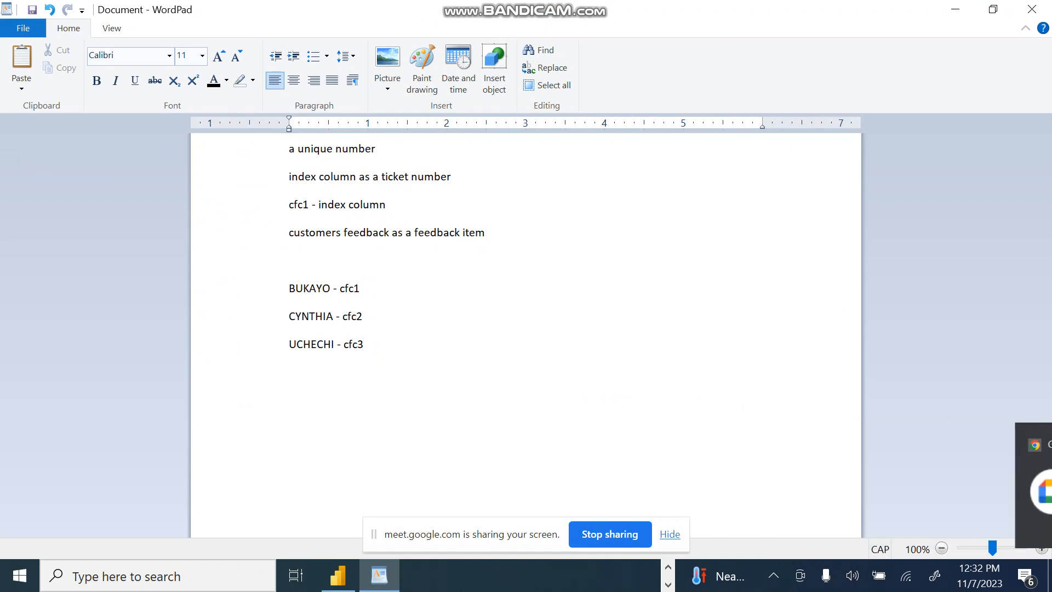
Step: View the Index & Conditional Columns item on the Module Four PowerPoint slide, and check the Bandicam recorder before minimizing it
key(alt+Tab)
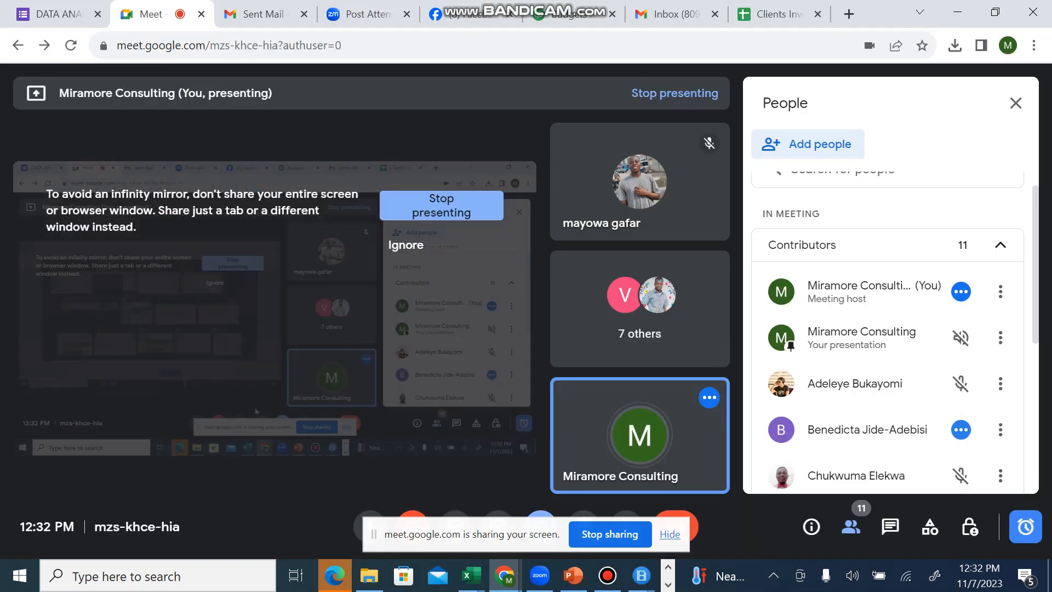
key(alt+Tab)
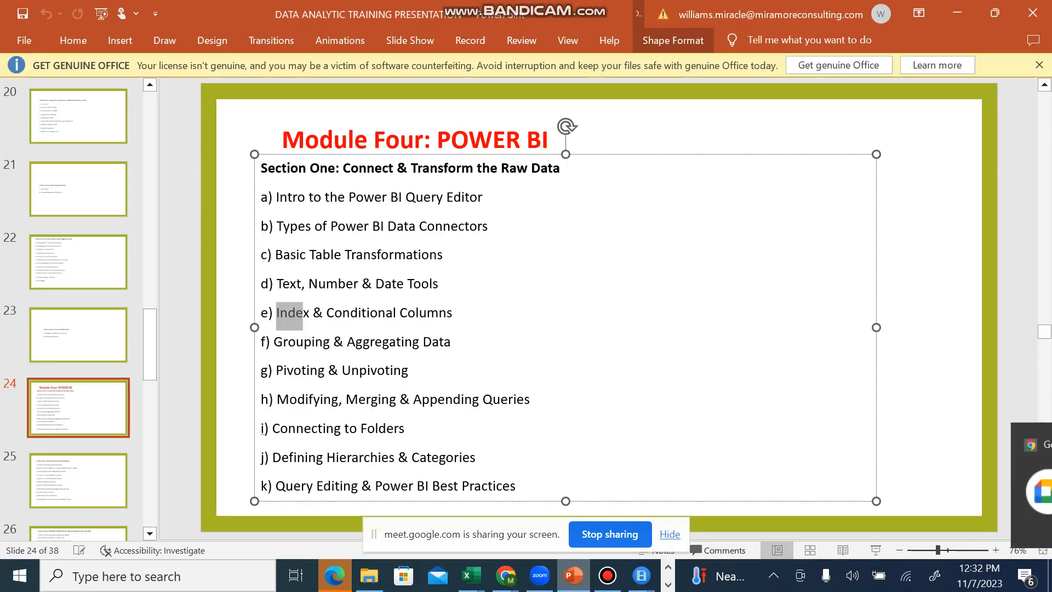
right_click(343, 312)
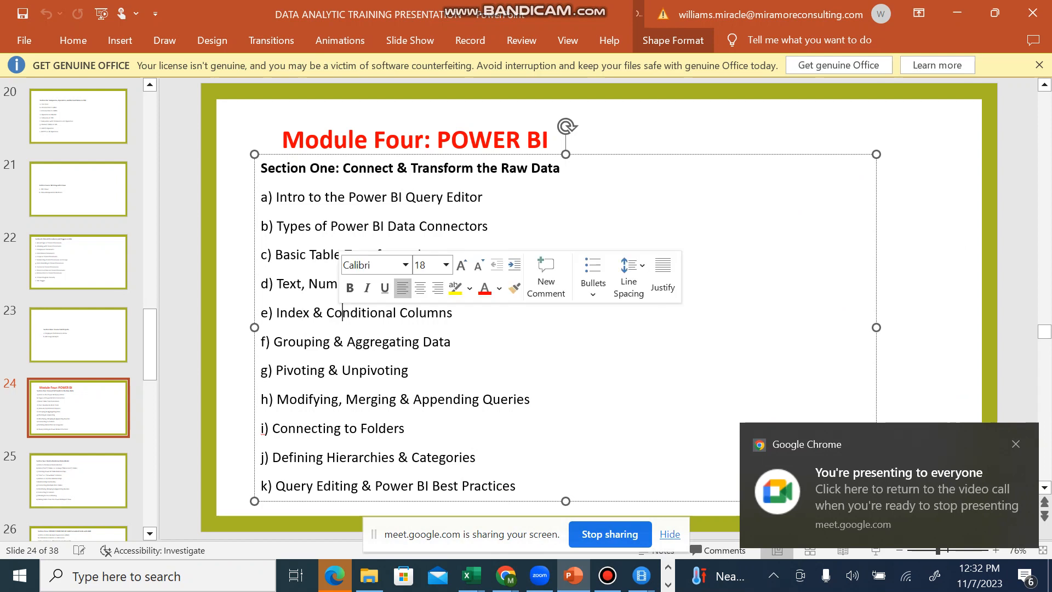
click(607, 575)
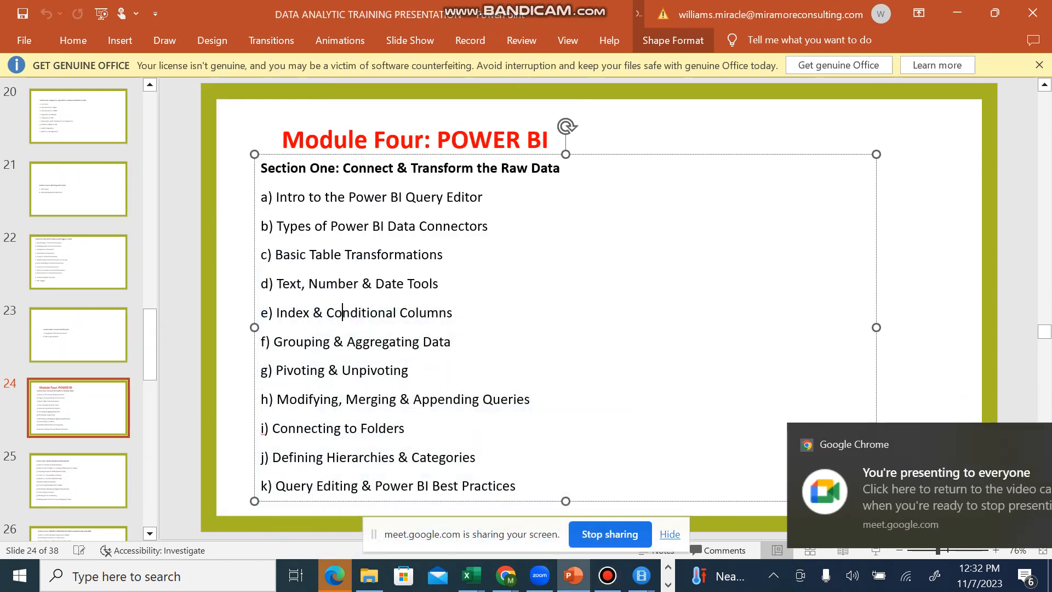
key(alt+Tab)
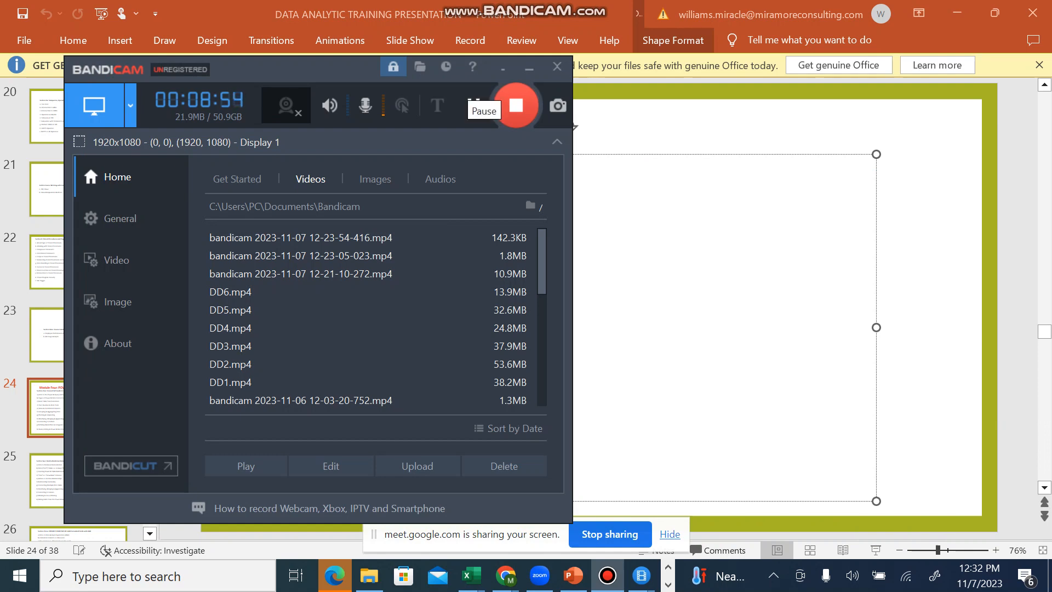
drag(359, 71, 503, 109)
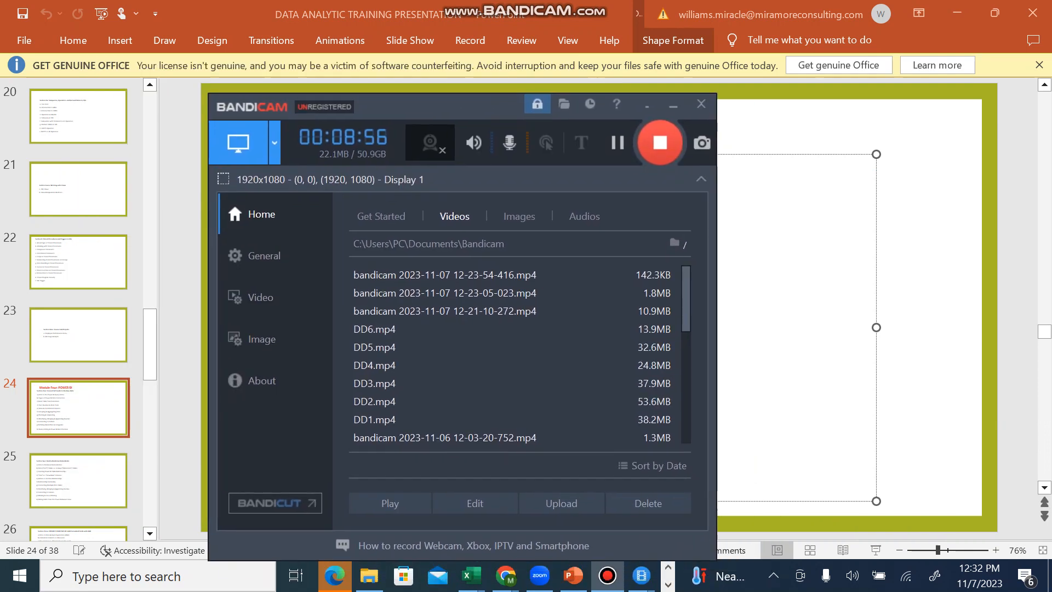
click(673, 105)
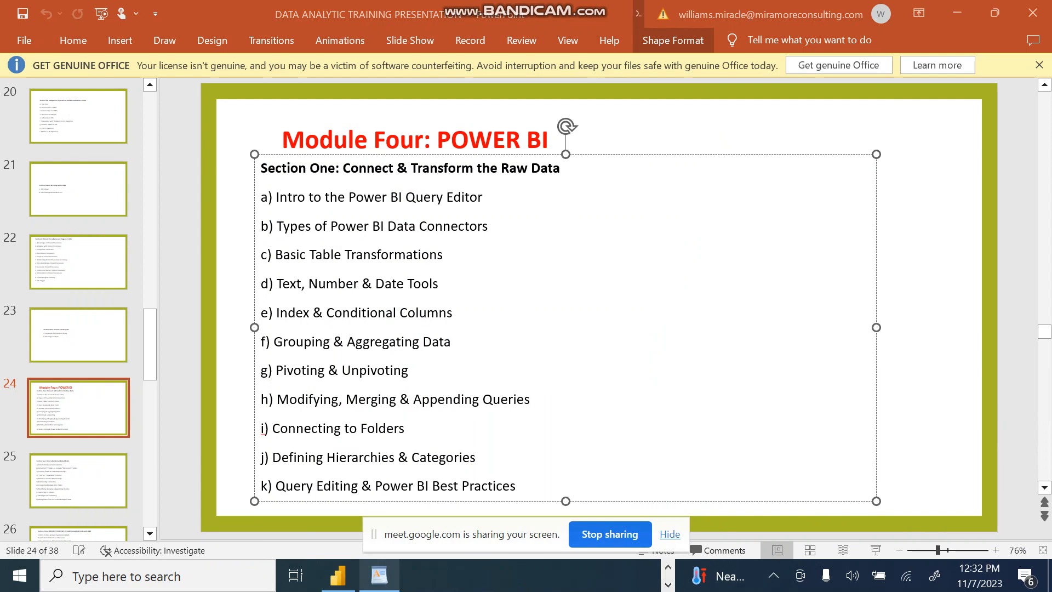
Step: Return to WordPad and append "- SHE LOVES OUR PRODUCT SO MUCH" to the cfc1 customer line
key(ctrl+super+Right)
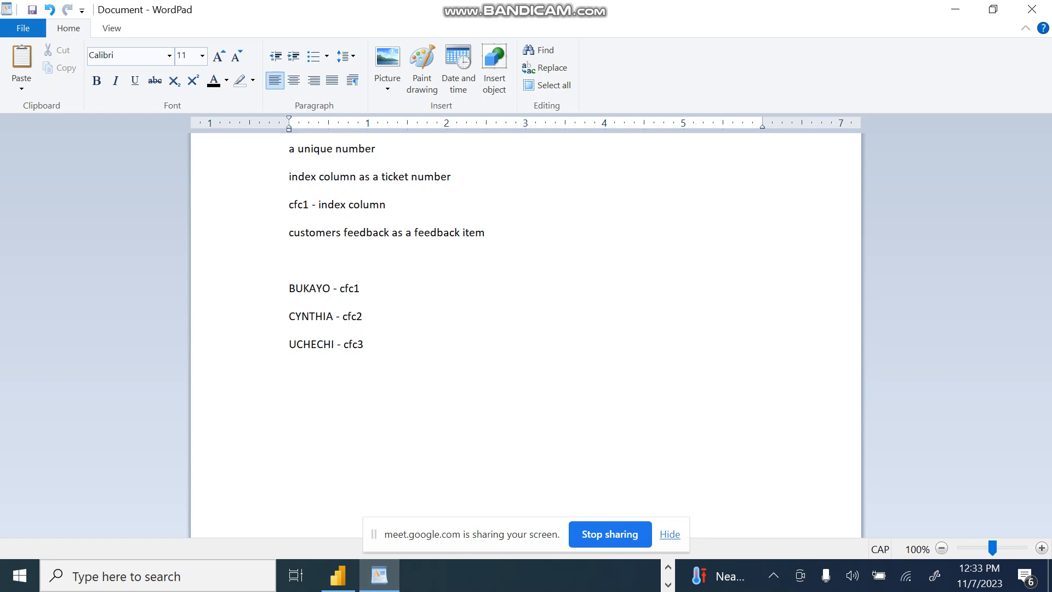
text(- SHE LOVES OUR PRODUCT)
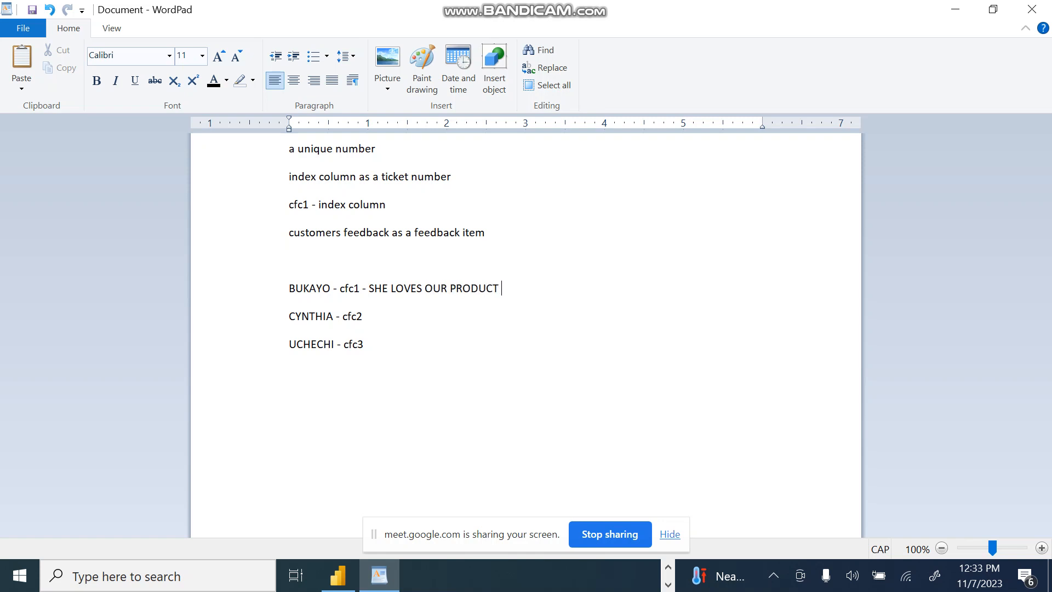
text( SO MUCH)
Step: Reword the cfc1 customer's feedback in the first person as "I LOVE YOUR PRODUCT SO MUCH"
key(BackSpace)
key(BackSpace)
key(BackSpace)
key(BackSpace)
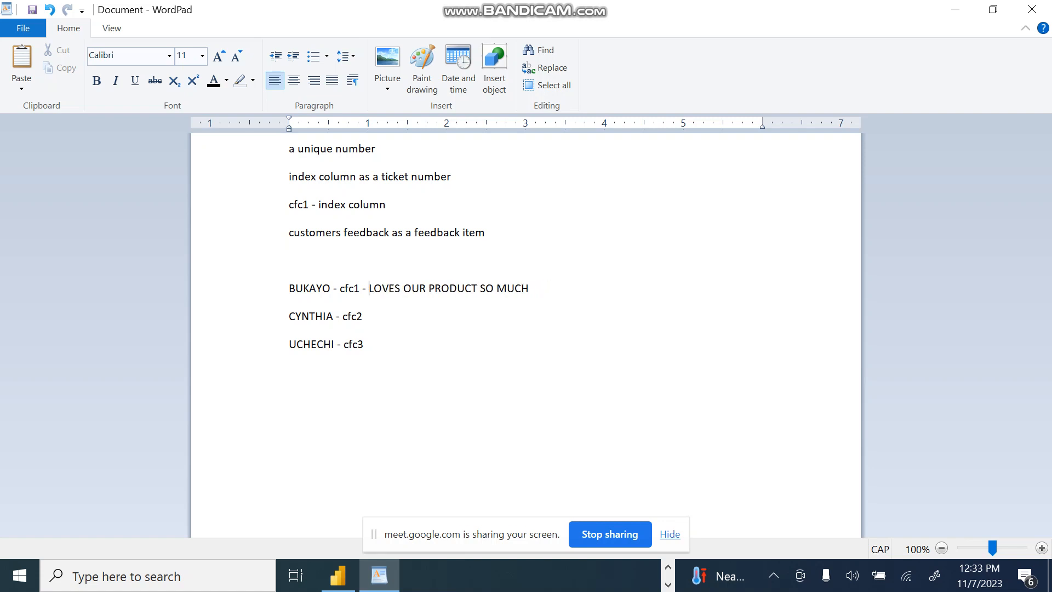
text(I)
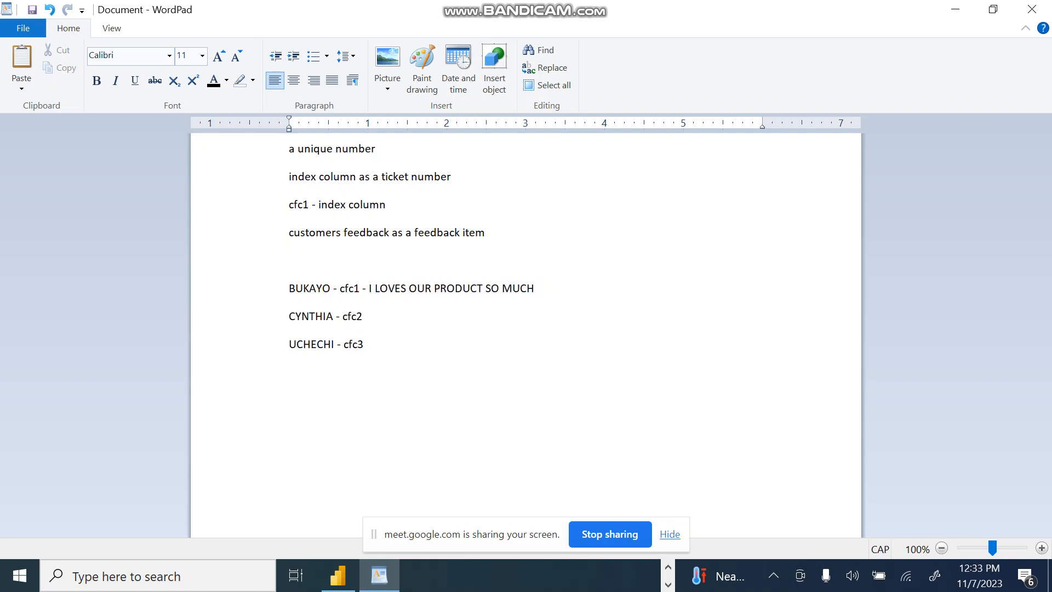
key(BackSpace)
key(BackSpace)
text(Y)
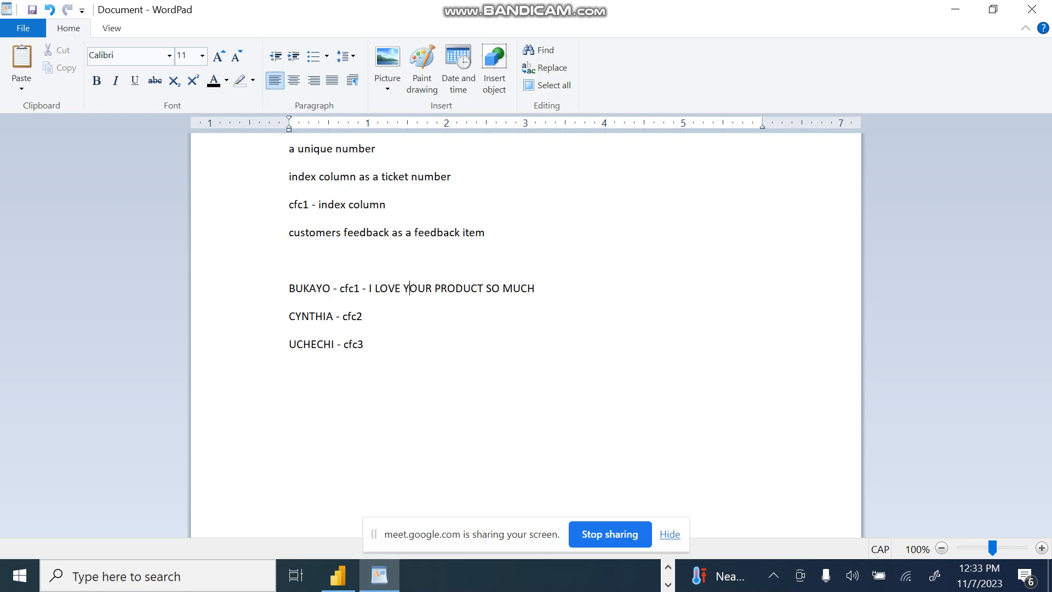
text(-)
text(WOW YOURS SERVICES )
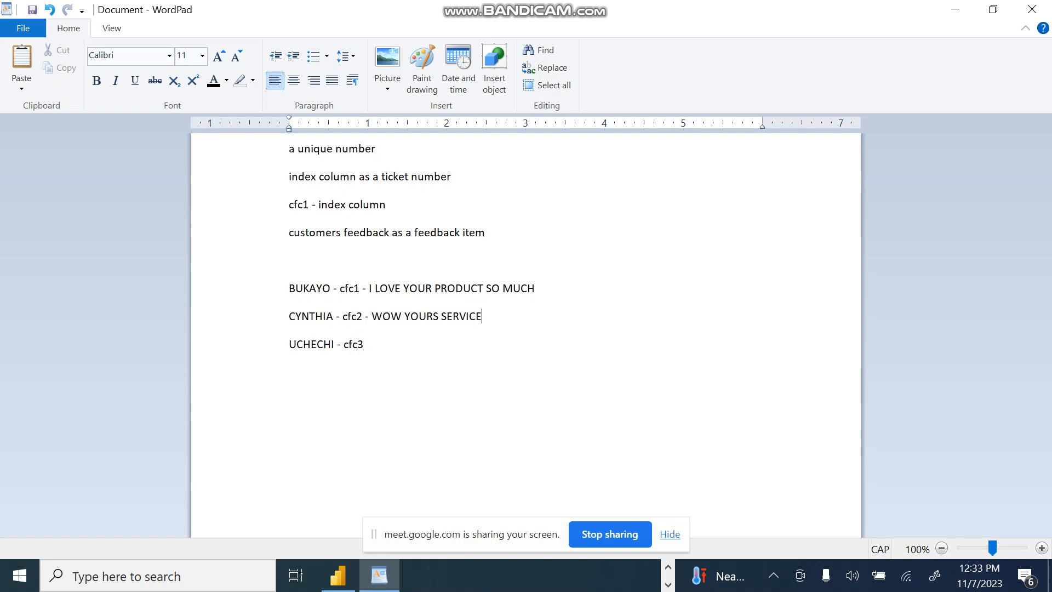
text(ARE AWESOM)
text(E )
text( -)
Step: Append the feedback "- I HAD A BAD EXPERIENCE" to the cfc3 customer line
key(F12)
text(I HAD A BAD EXPERIENCE)
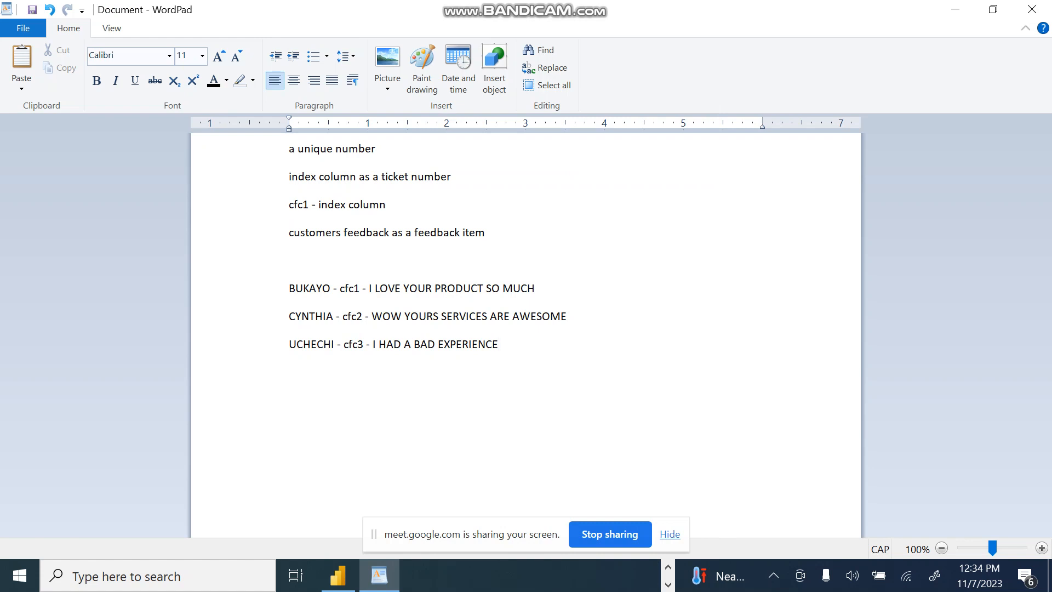
Step: Highlight the words "I LOVE", and the feedback text running from the cfc1 line through the cfc3 line
drag(369, 290, 396, 294)
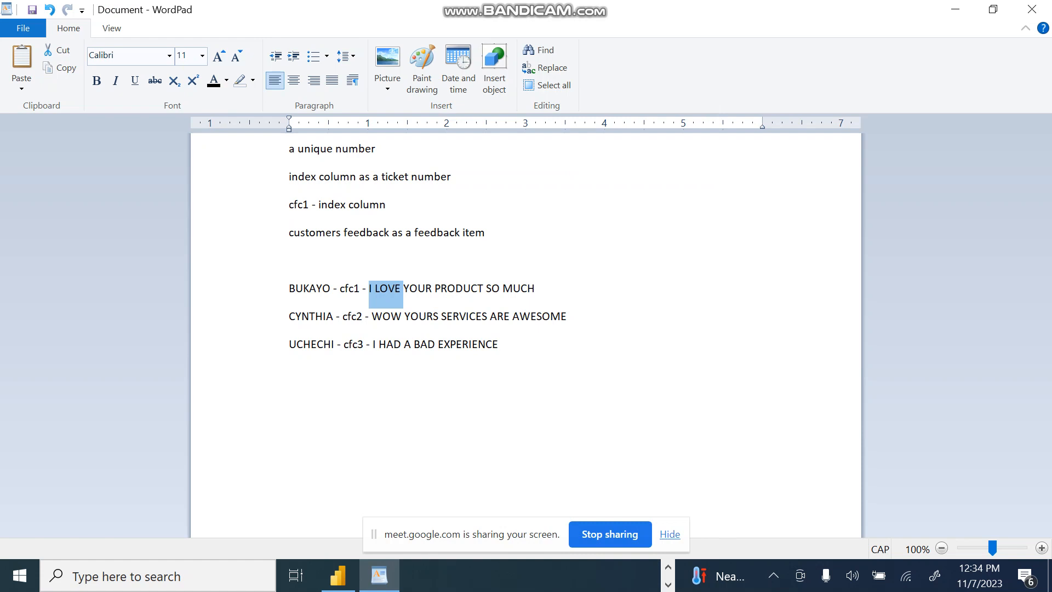
drag(403, 290, 498, 346)
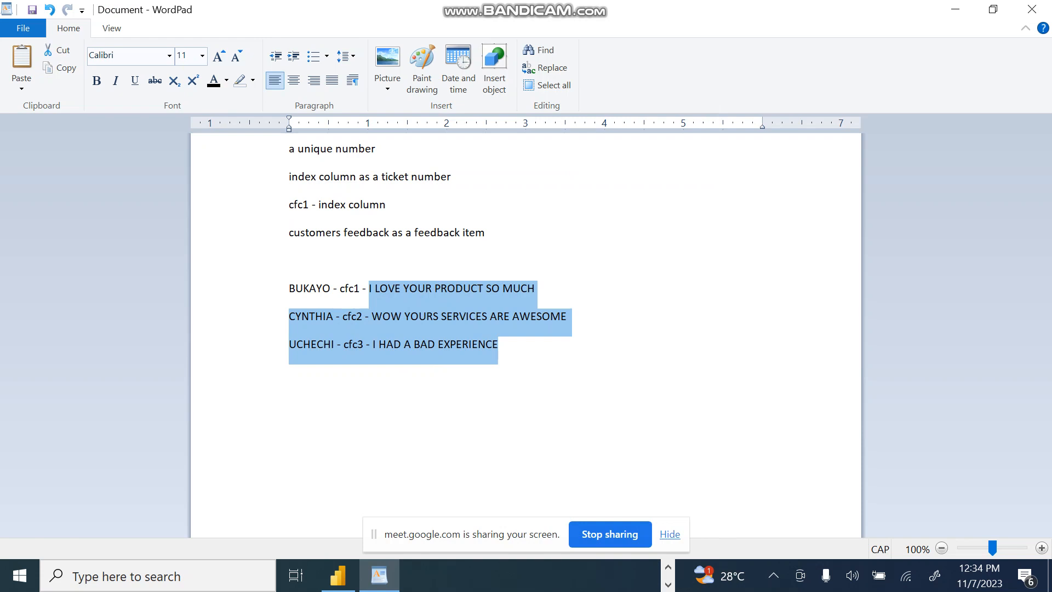
click(418, 288)
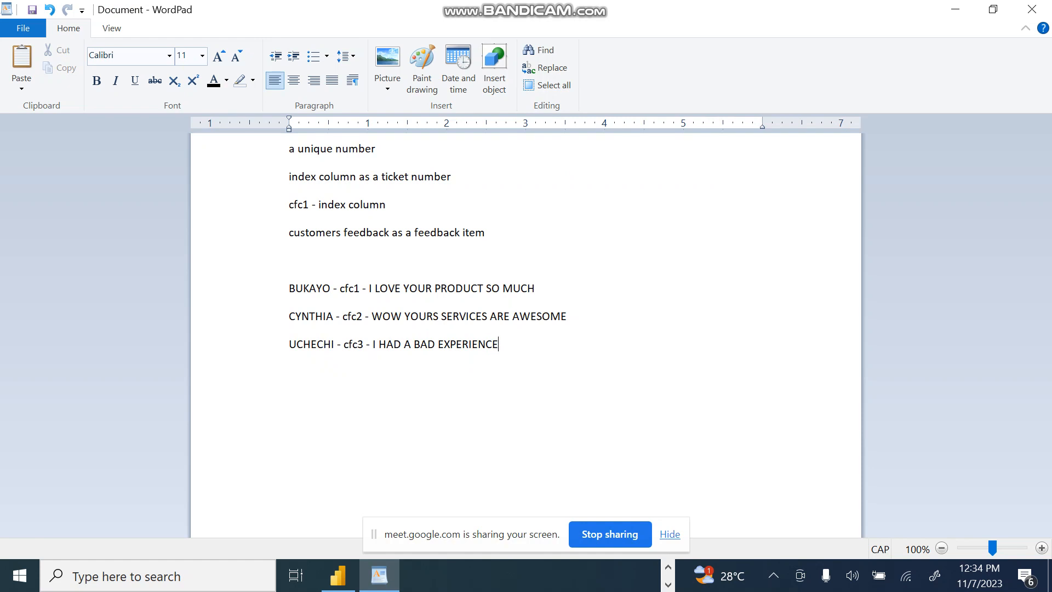
drag(370, 288, 501, 346)
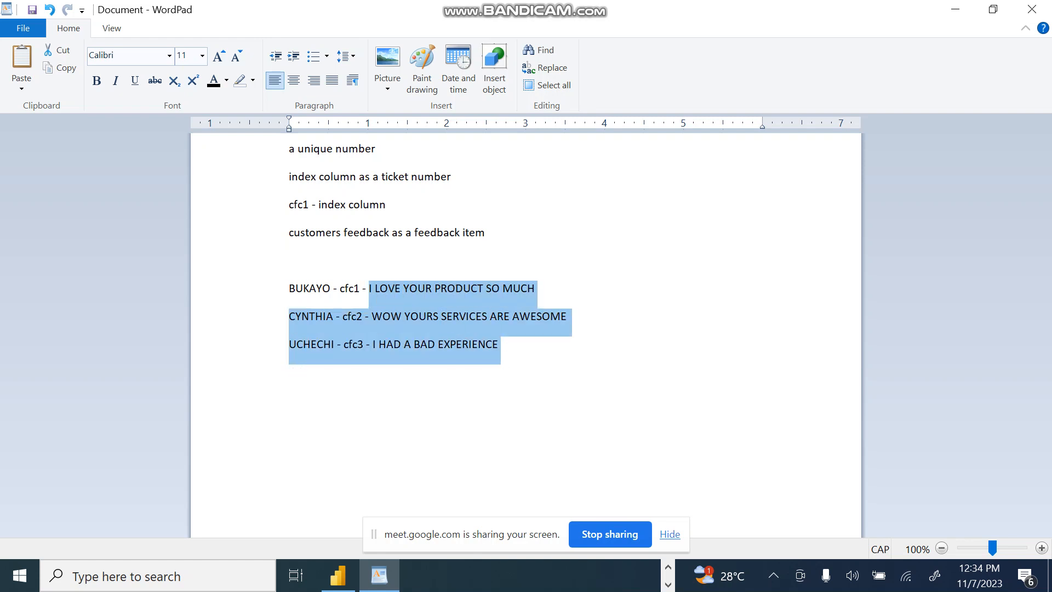
Step: Add a line reading "Conditional Columns" below the cfc3 feedback, copying the wording from the PowerPoint slide
click(499, 344)
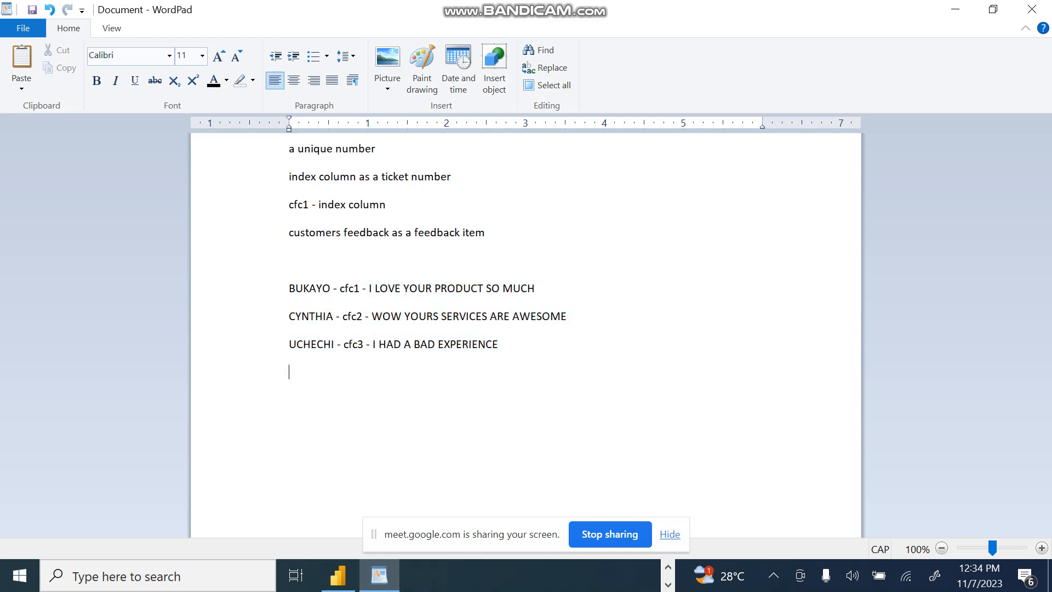
key(Return)
text(CONDITIONL)
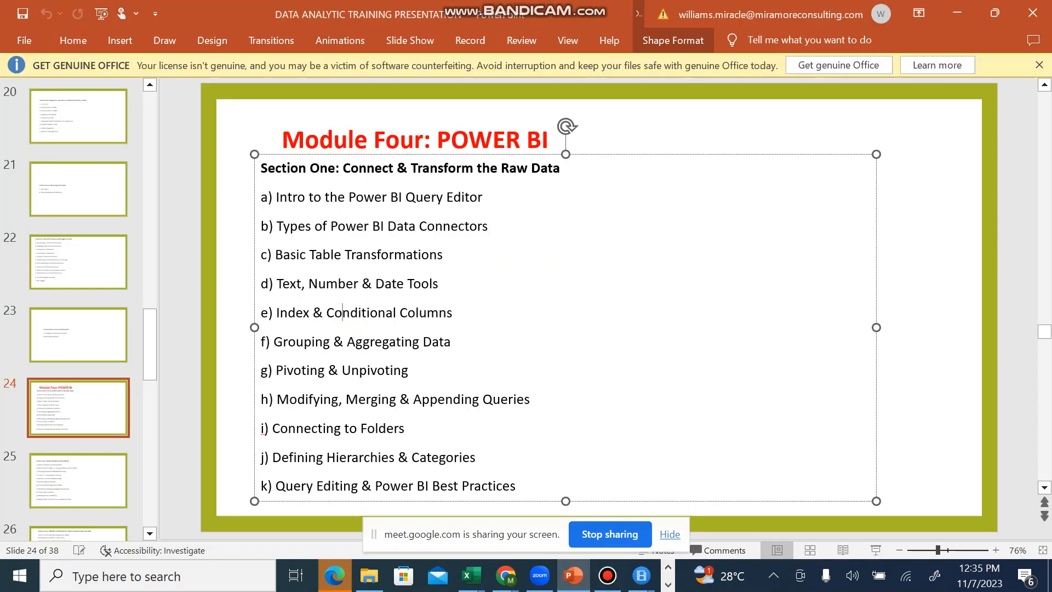
drag(327, 314, 453, 314)
key(ctrl+c)
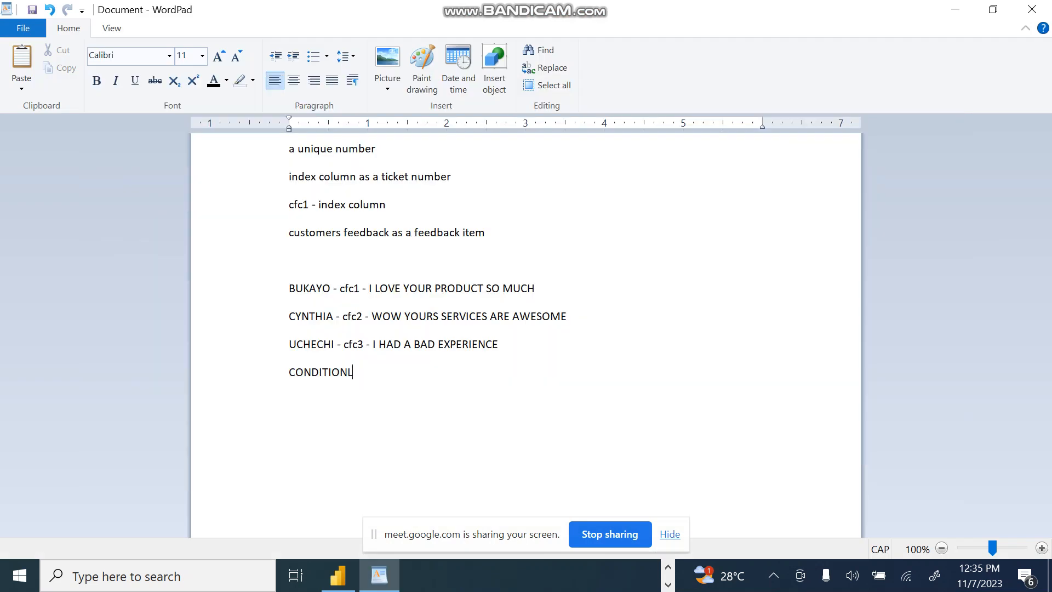
key(ctrl+BackSpace)
key(ctrl+v)
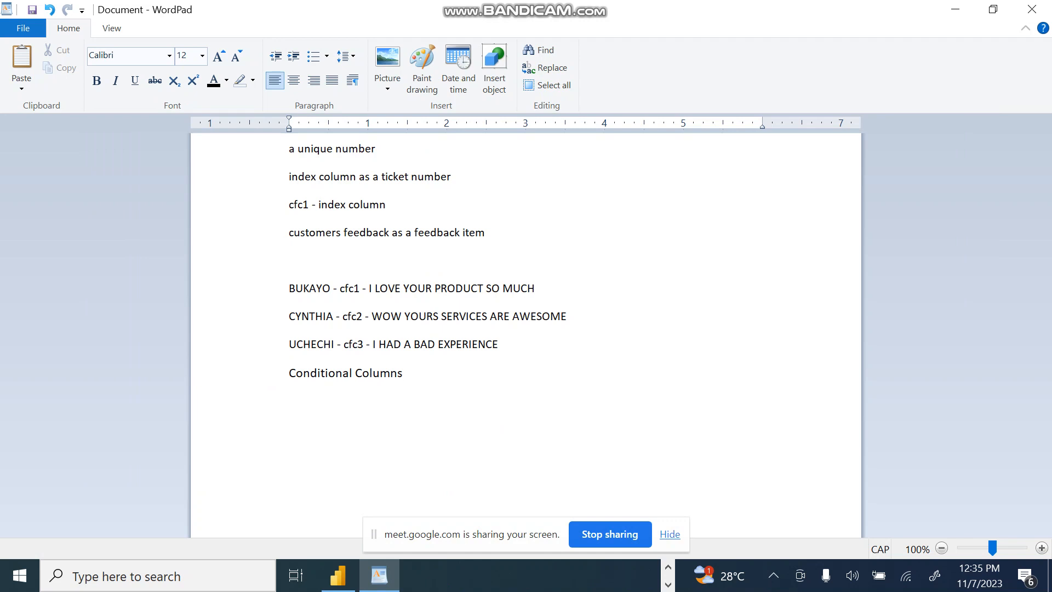
Step: Highlight the feedback of all three customers, followed by the whole cfc1 line
drag(369, 288, 500, 345)
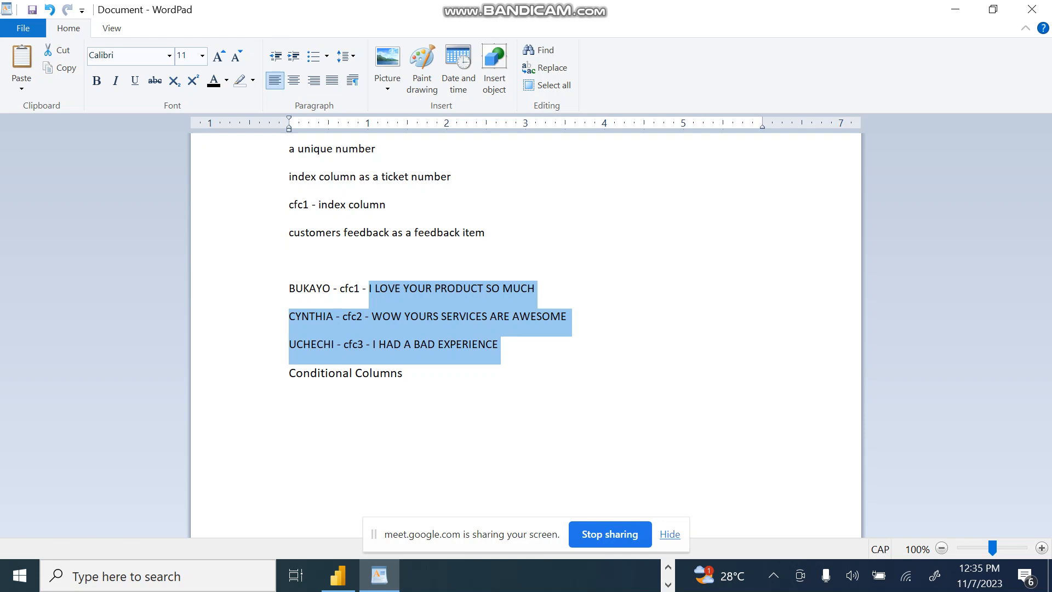
click(403, 372)
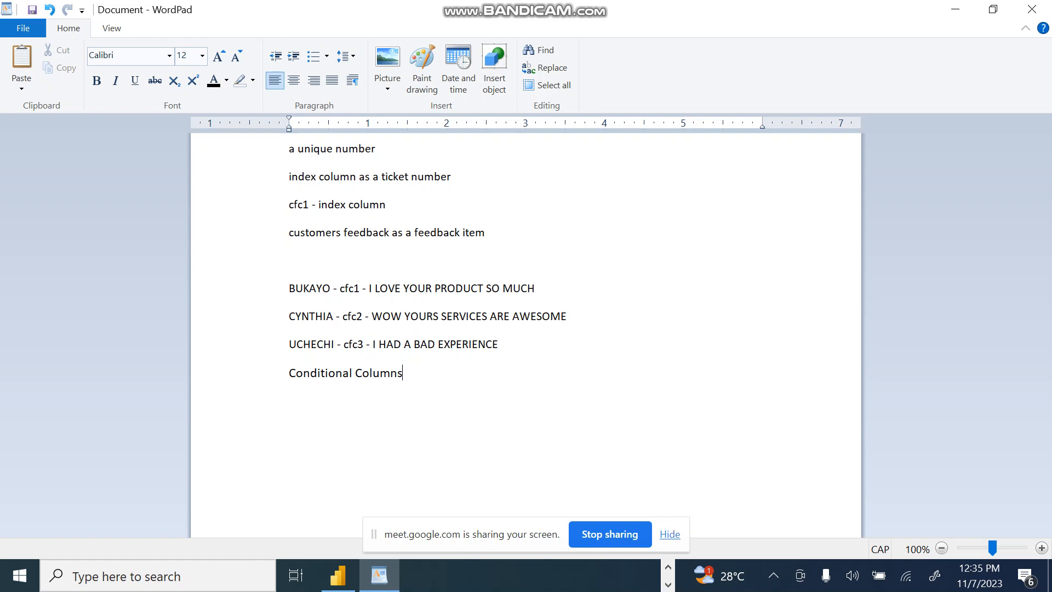
triple_click(411, 288)
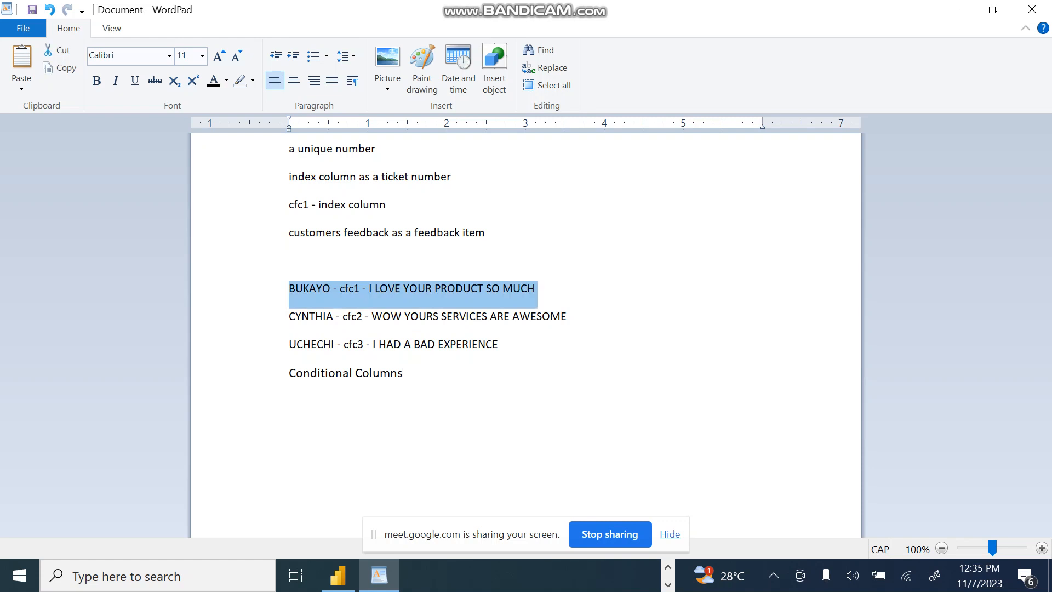
click(502, 289)
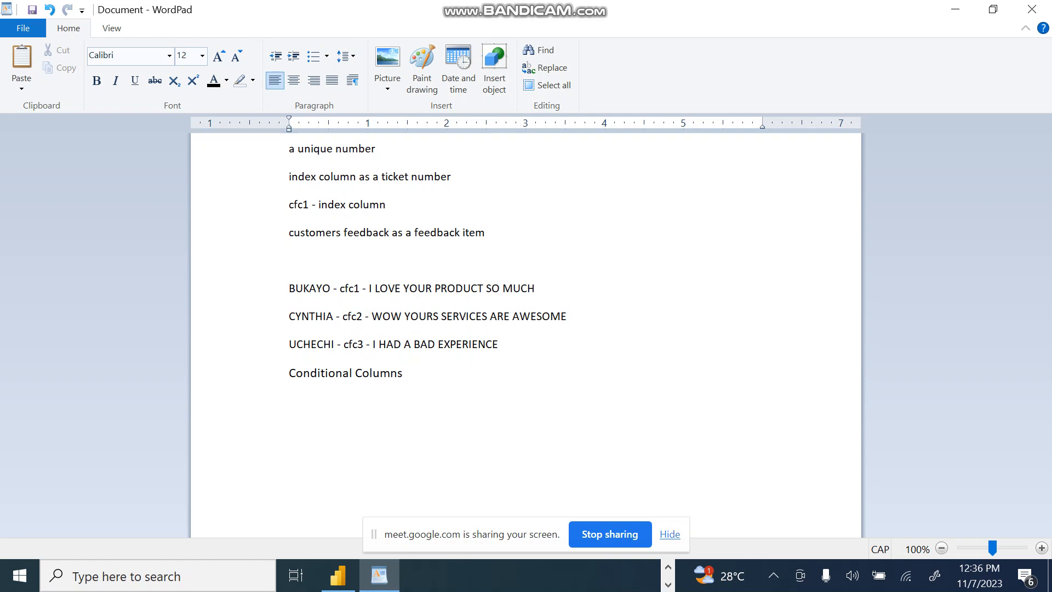
Step: Add the heading "CATEGORIES" below Conditional Columns with "1. POSITIVE" as its first entry
text(POSITIVE)
key(Return)
text(CATEGORIES )
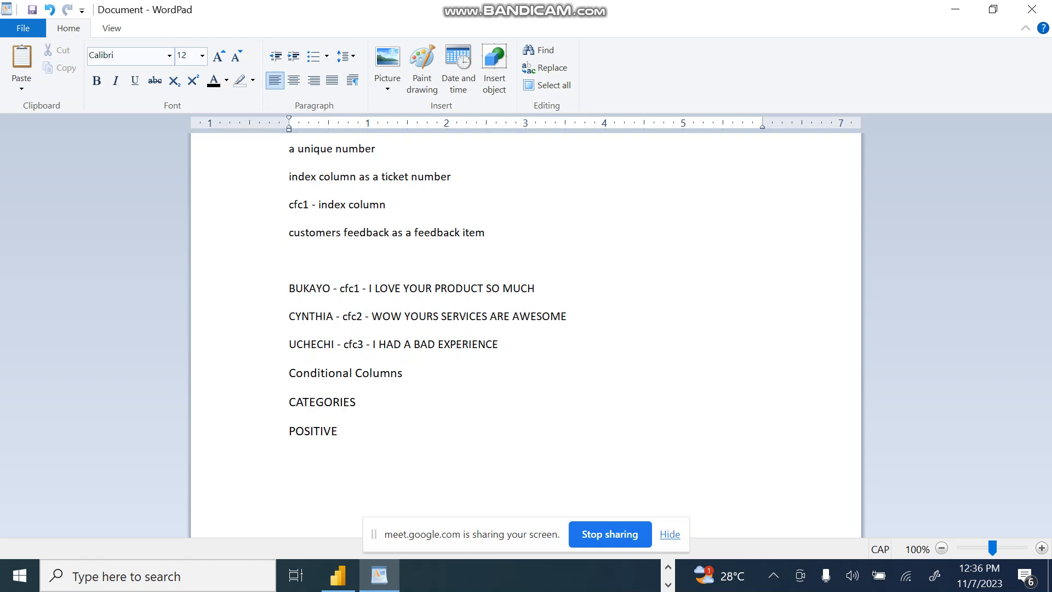
text(1.)
key(alt+Tab)
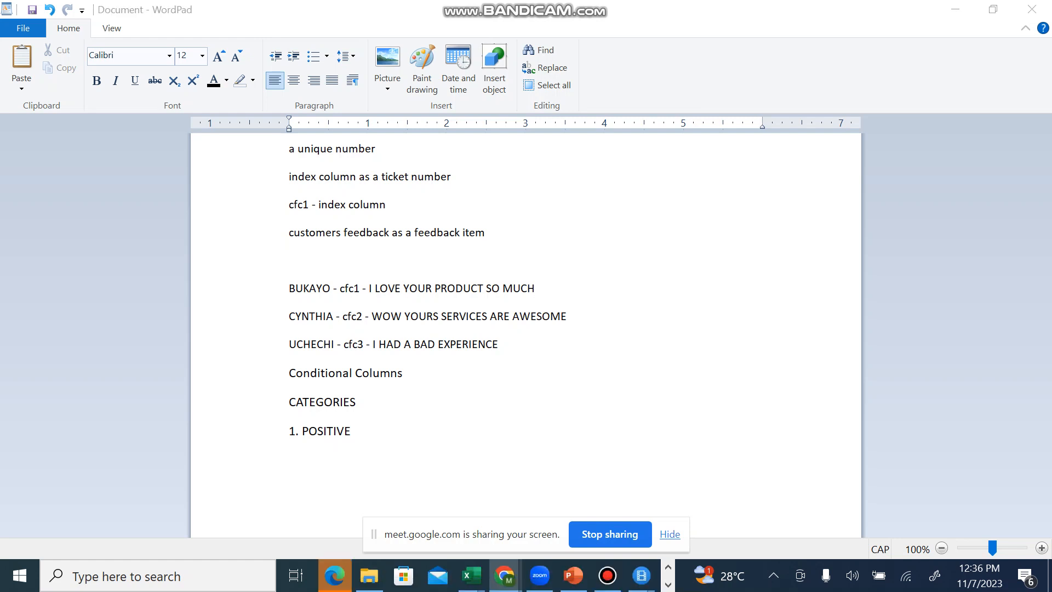
key(alt+Tab)
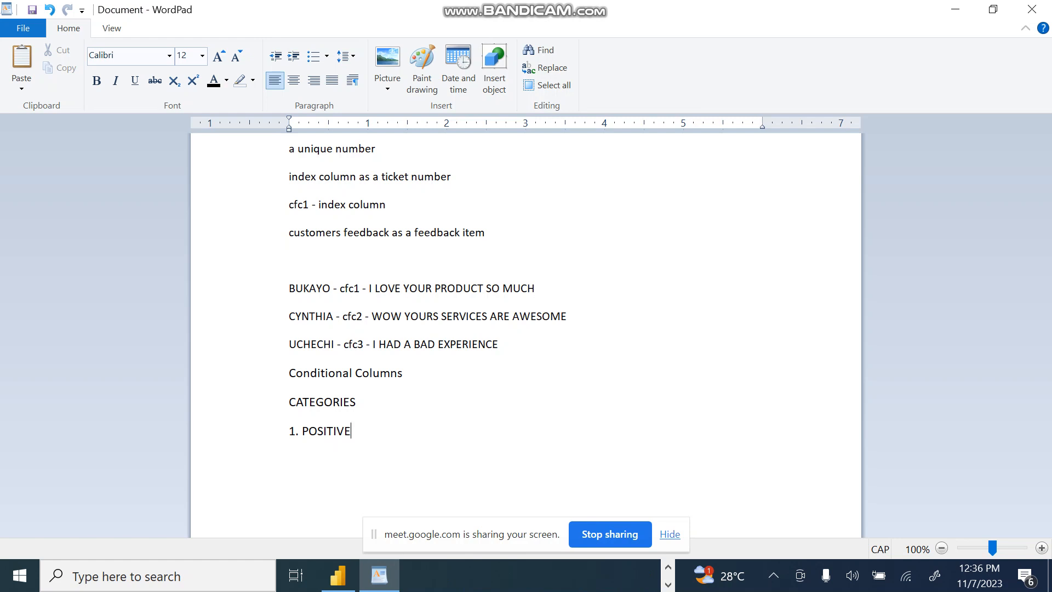
Step: Complete the categories list with "2. NEUTRAL" and "3.NEGATIVE" below the positive entry
text(2.NEGT)
key(BackSpace)
text(ATIVE)
key(Return)
text(2. NEUTRAL)
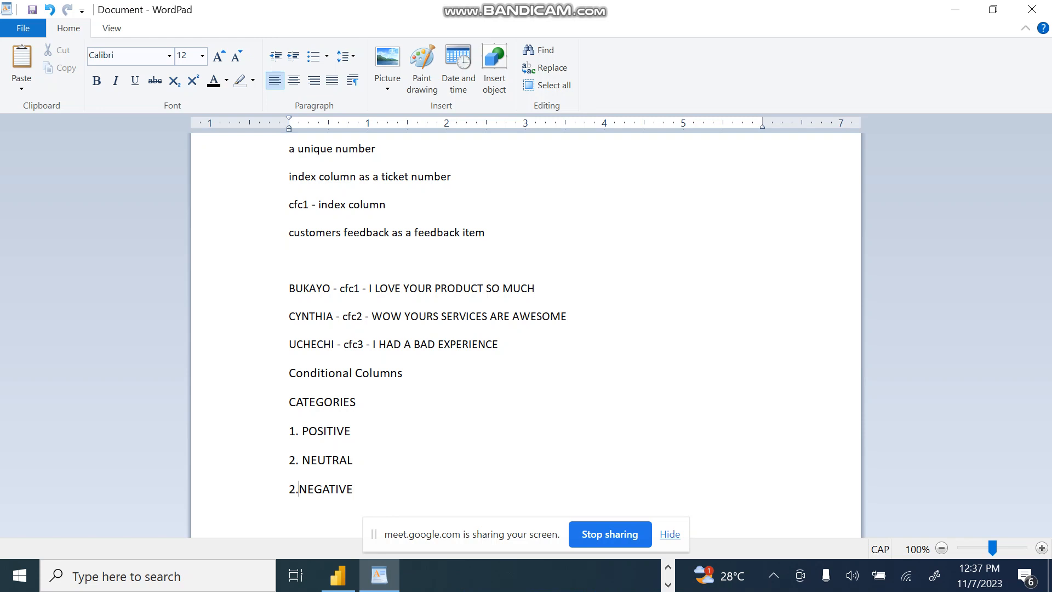
key(BackSpace)
text(3)
Step: Highlight the three category entries, followed by the customer feedback text they classify
drag(302, 431, 354, 490)
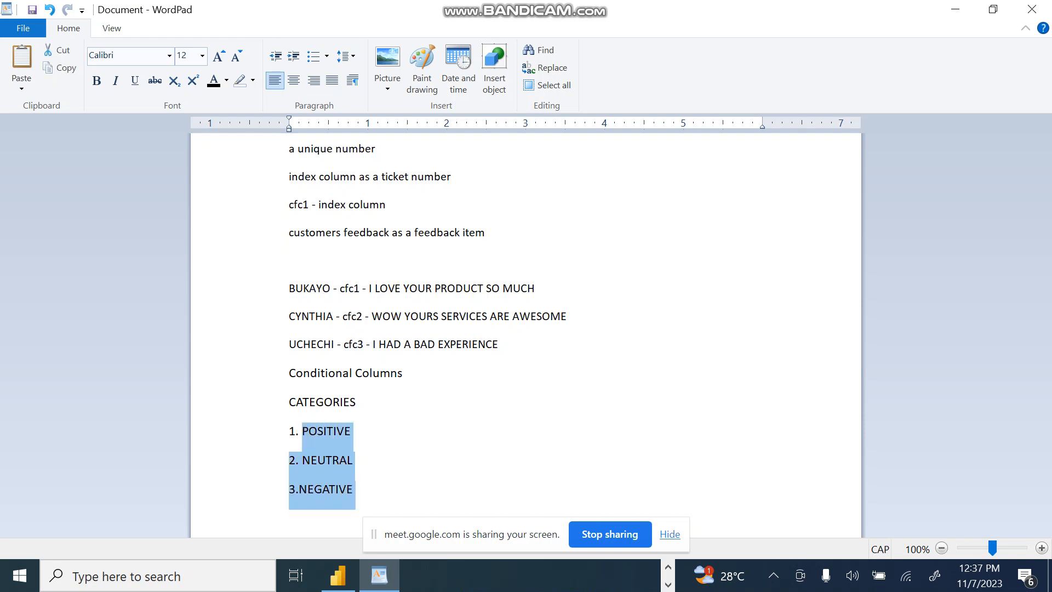
drag(369, 288, 499, 345)
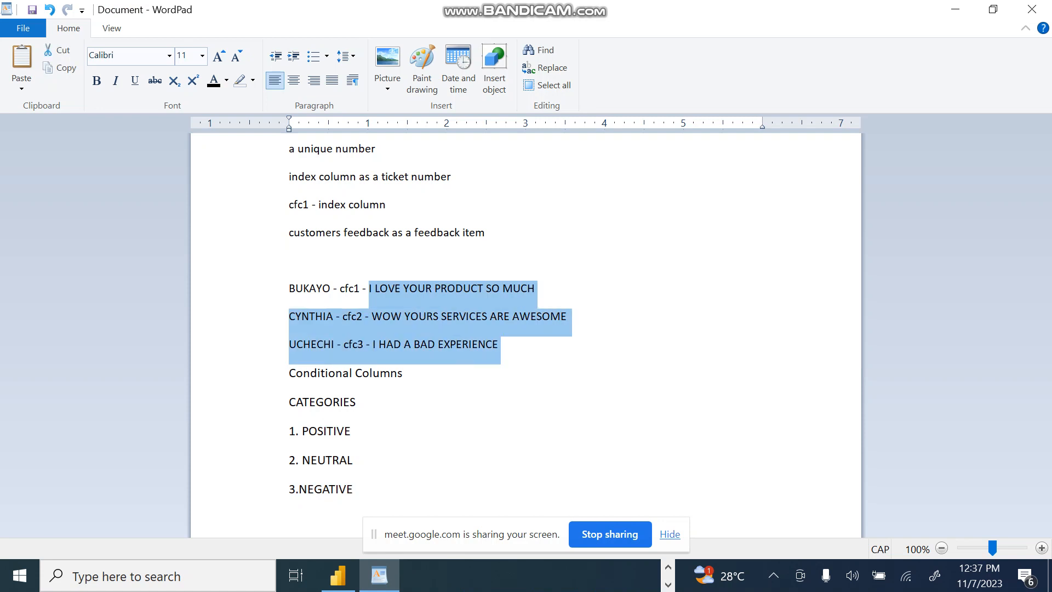
Step: Highlight part of the word LOVE in the cfc1 feedback, followed by the POSITIVE and NEUTRAL category entries
click(356, 402)
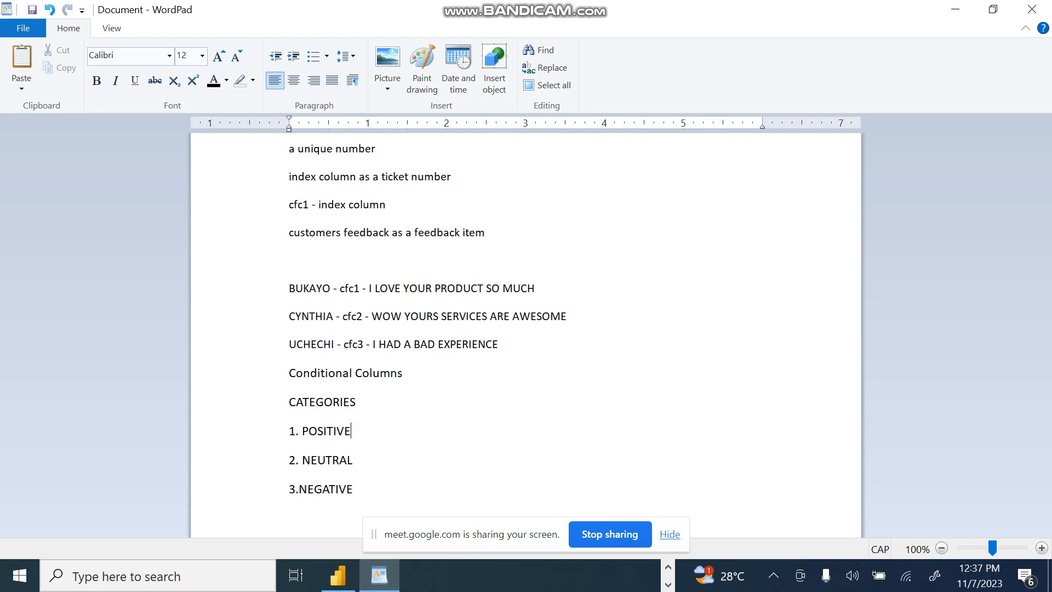
key(shift+Right)
key(shift+Right)
key(shift+Right)
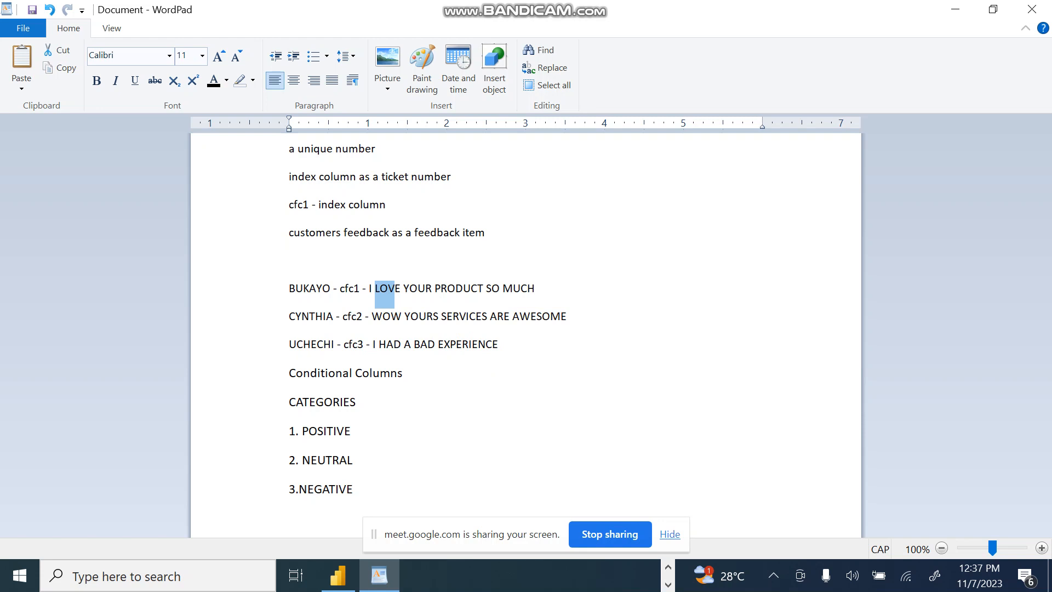
drag(351, 432, 302, 431)
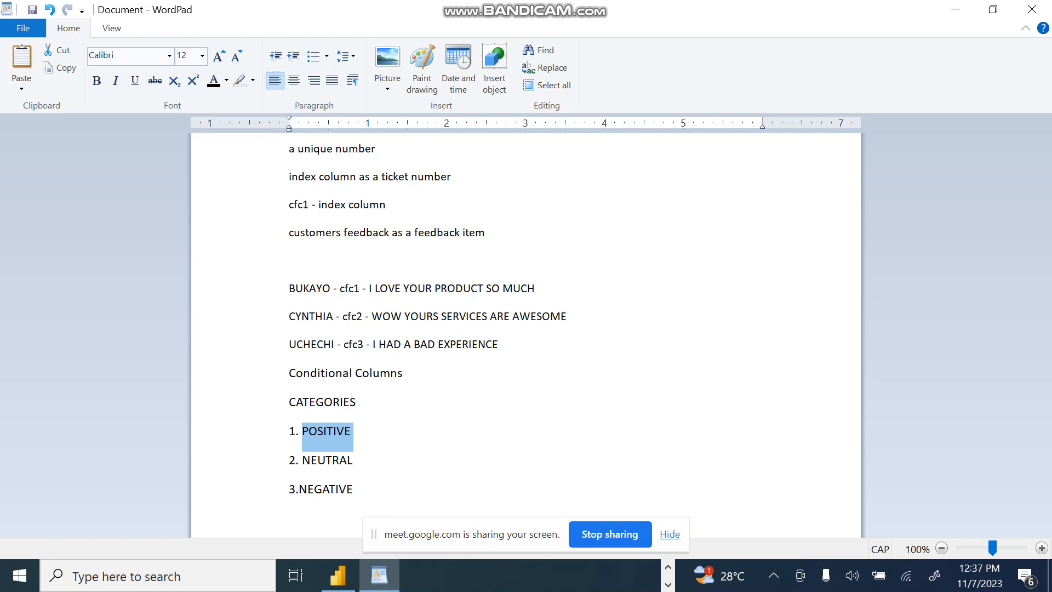
key(Down)
key(ctrl+shift+Left)
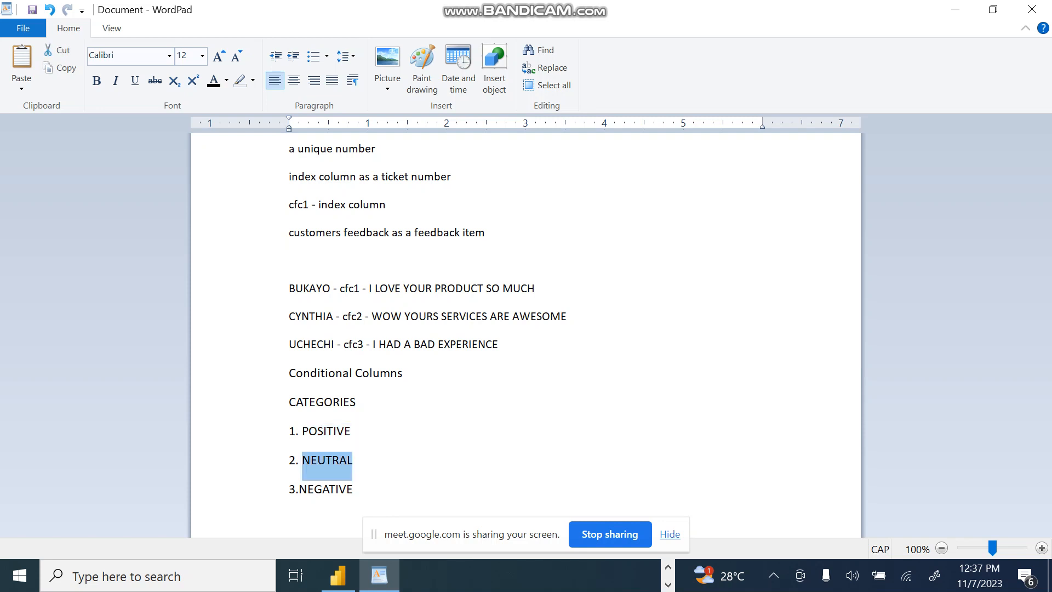
key(Down)
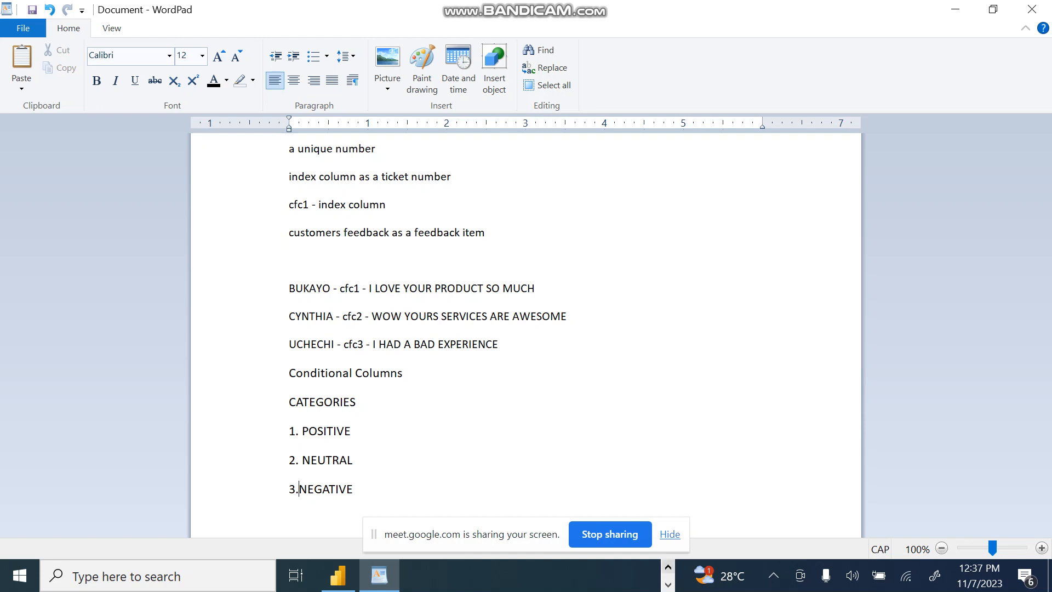
click(668, 566)
click(607, 575)
click(607, 575)
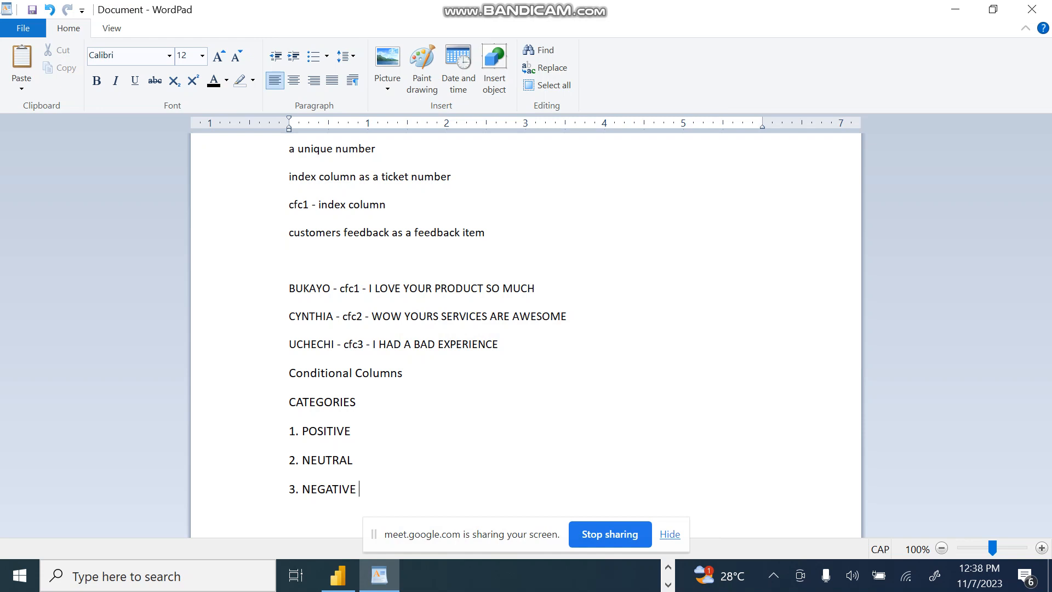
Step: Make the Conditional Columns heading bold and insert a blank line between the cfc3 feedback line and the heading
key(shift+Down)
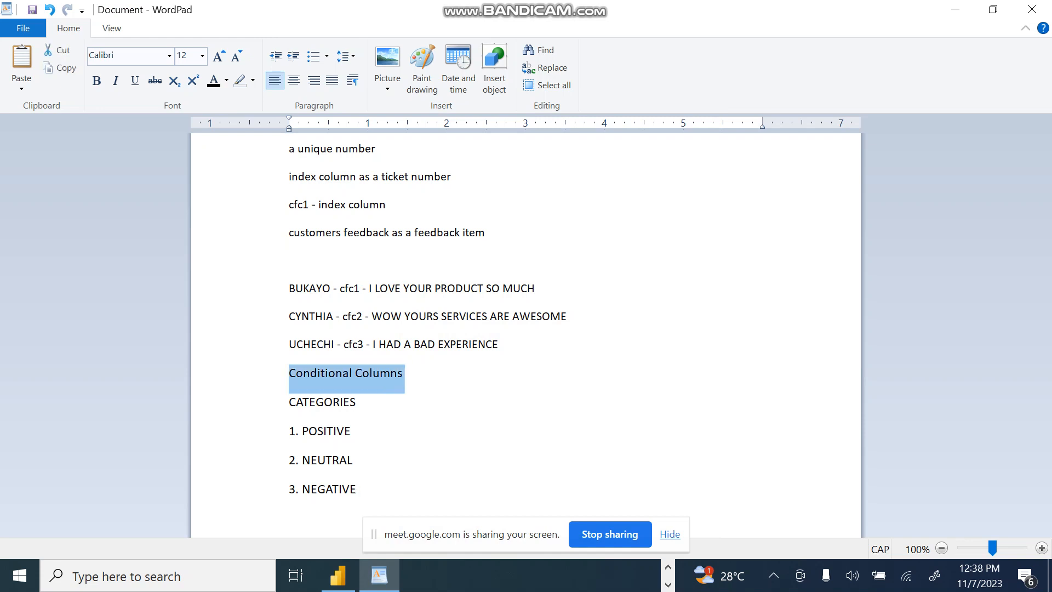
key(ctrl+b)
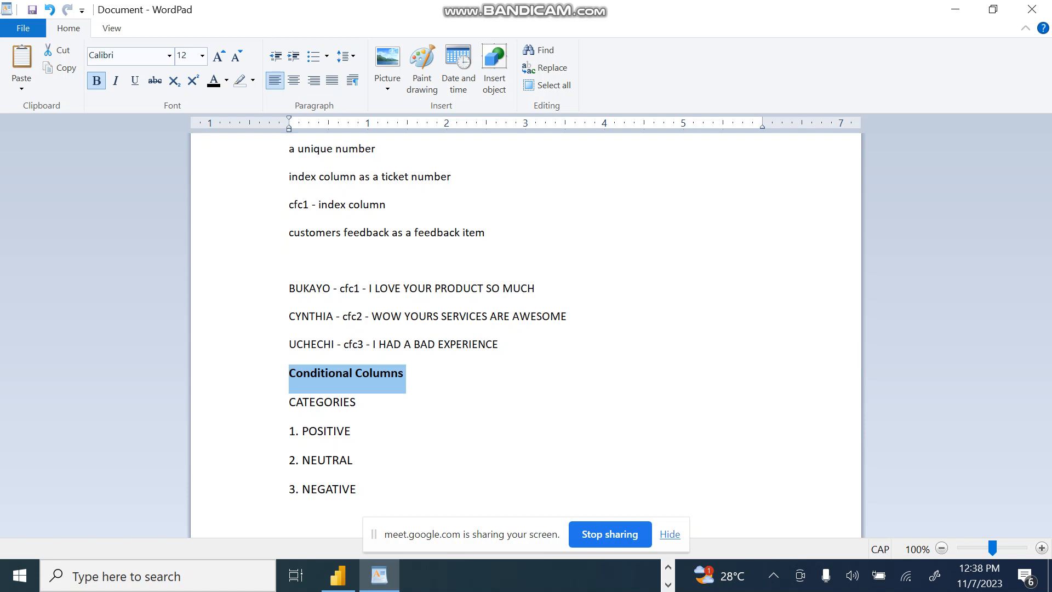
click(356, 402)
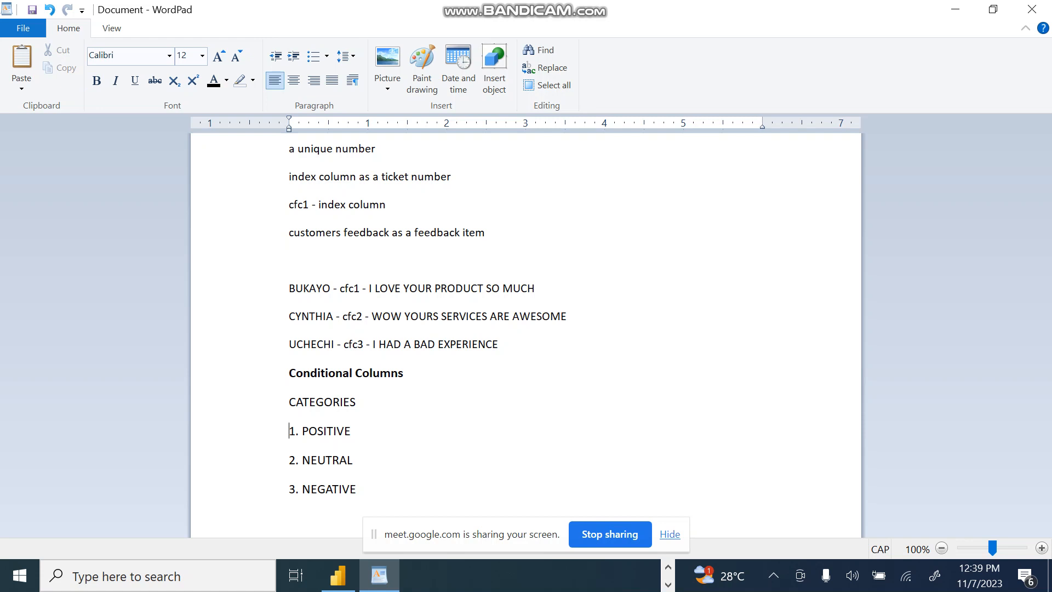
click(498, 344)
key(Return)
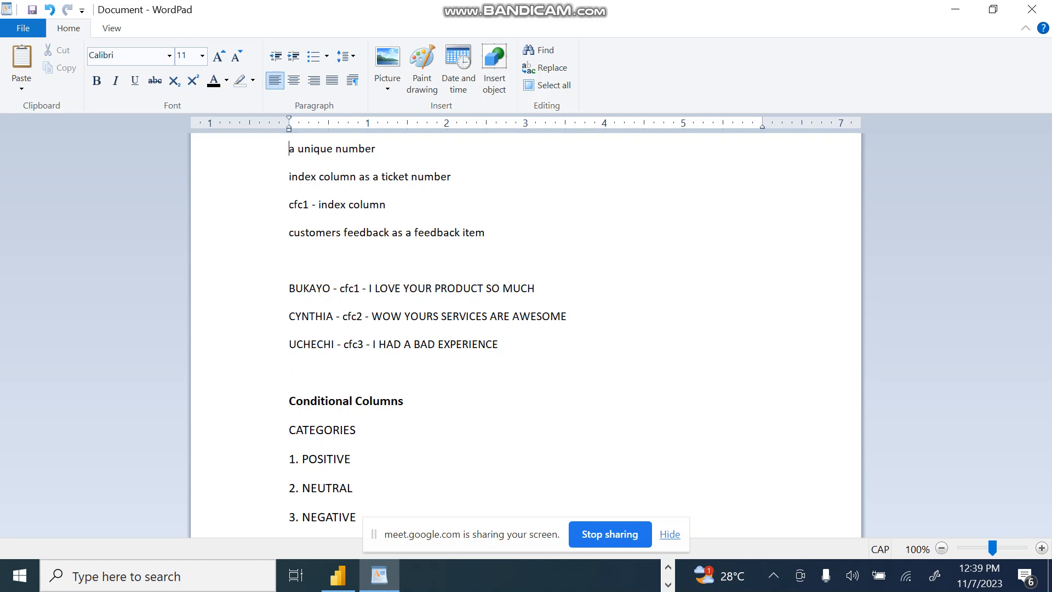
Step: Add the heading "INDEX" above "a unique number" and highlight the code cfc1 in the first customer's feedback line
key(Up)
text(INDEX)
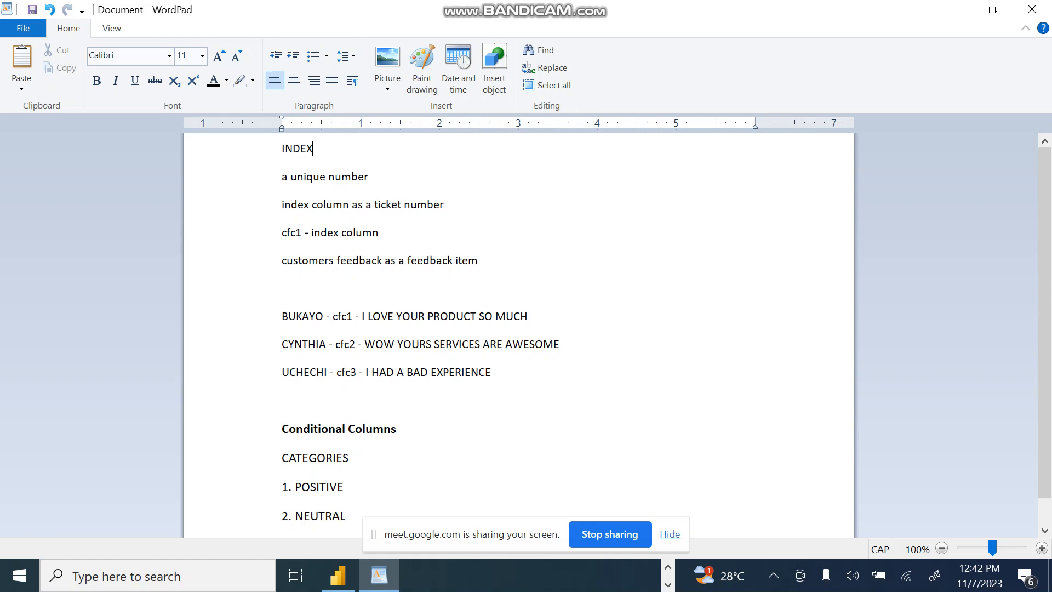
key(shift+Right)
key(shift+Right)
key(shift+Right)
key(shift+Right)
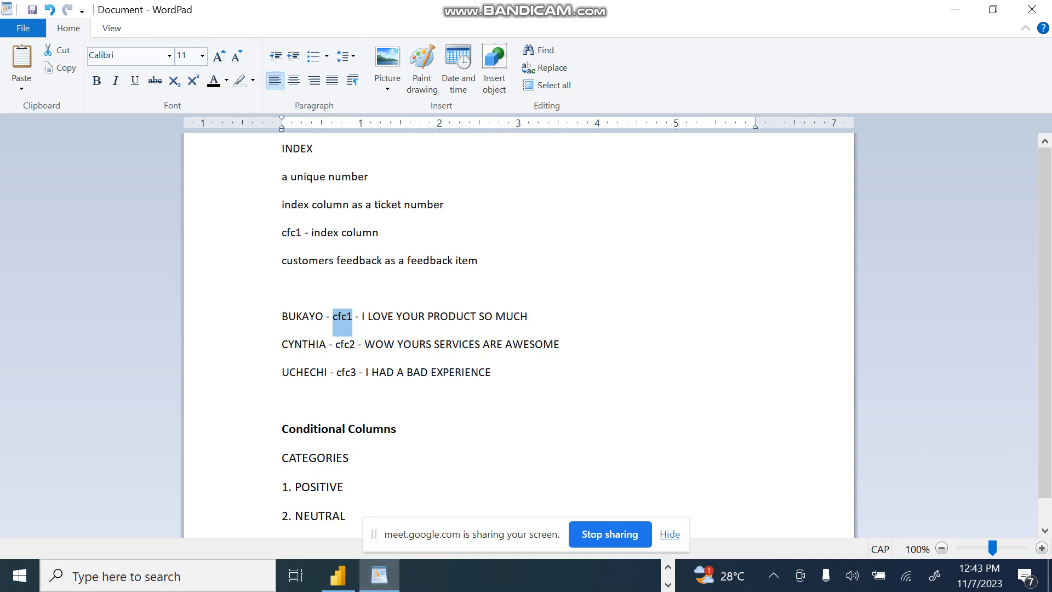
Step: Switch to the Google Meet call, admit the waiting participant, look through the contributors list and return to the WordPad notes
click(668, 566)
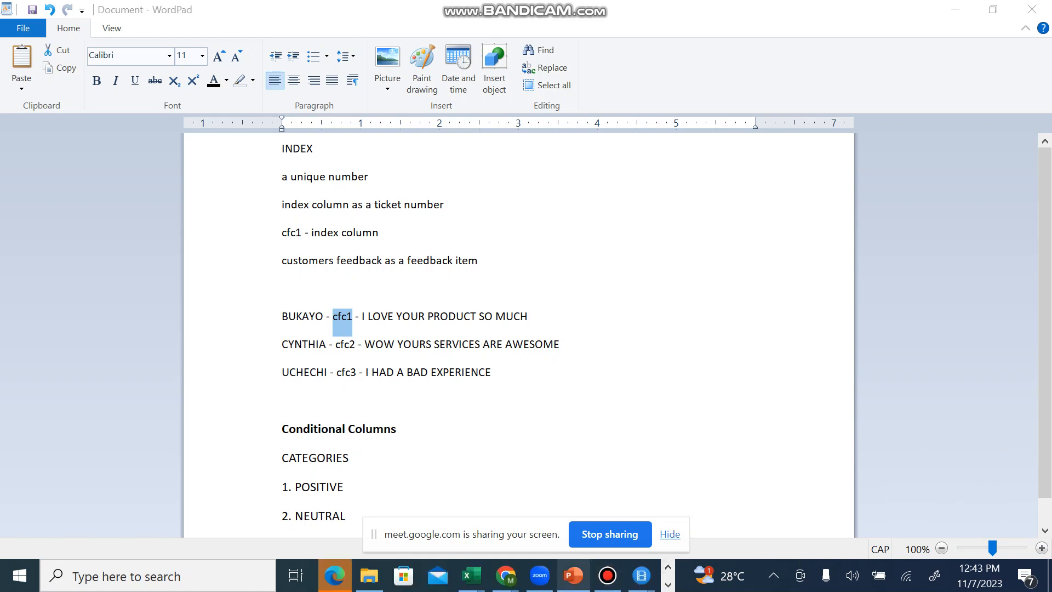
mouse_move(506, 575)
click(241, 506)
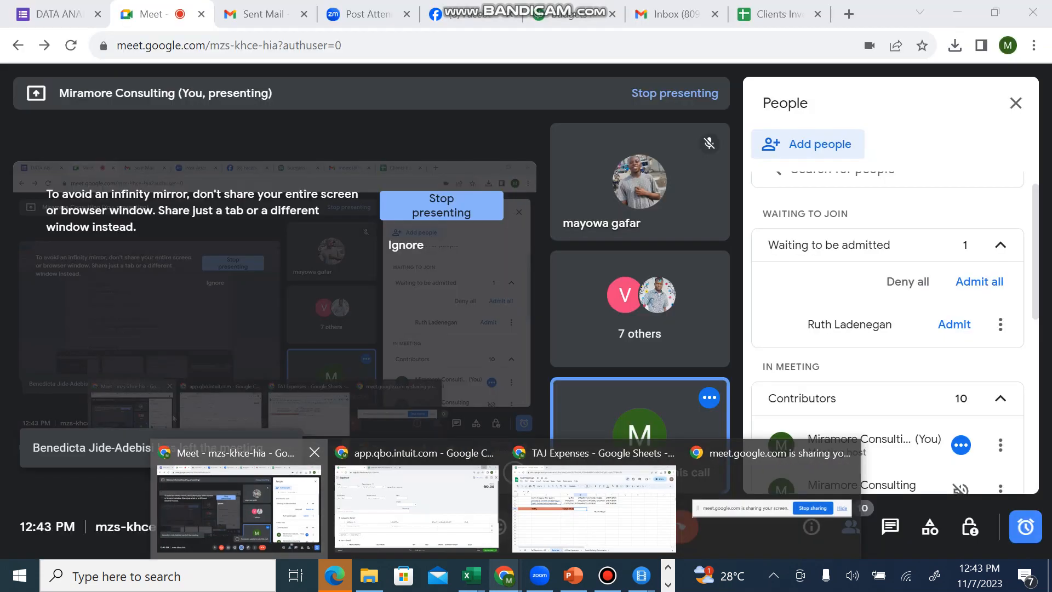
click(954, 323)
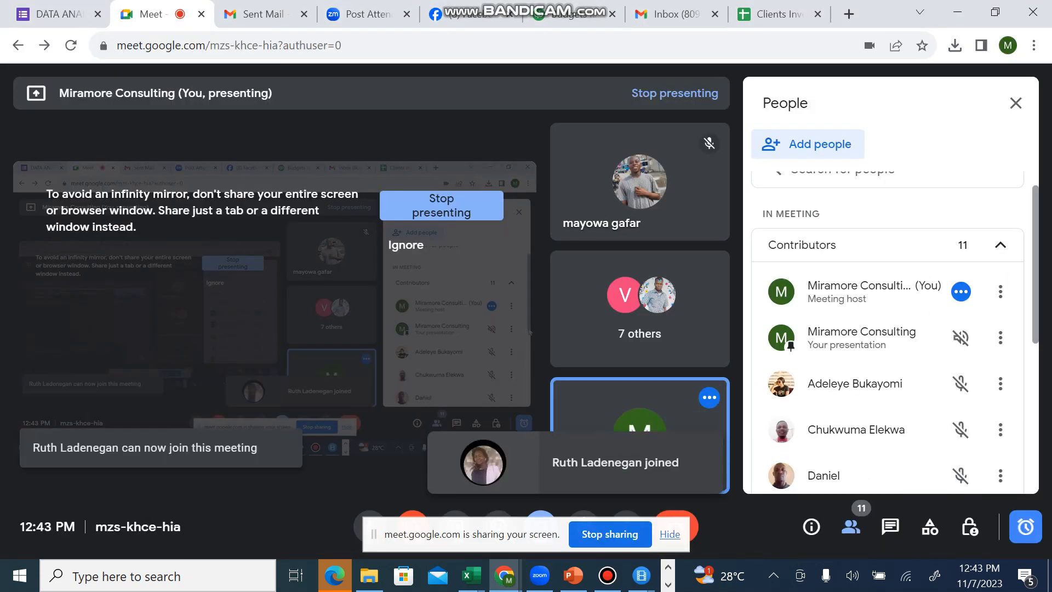
scroll(887, 328, down, 5)
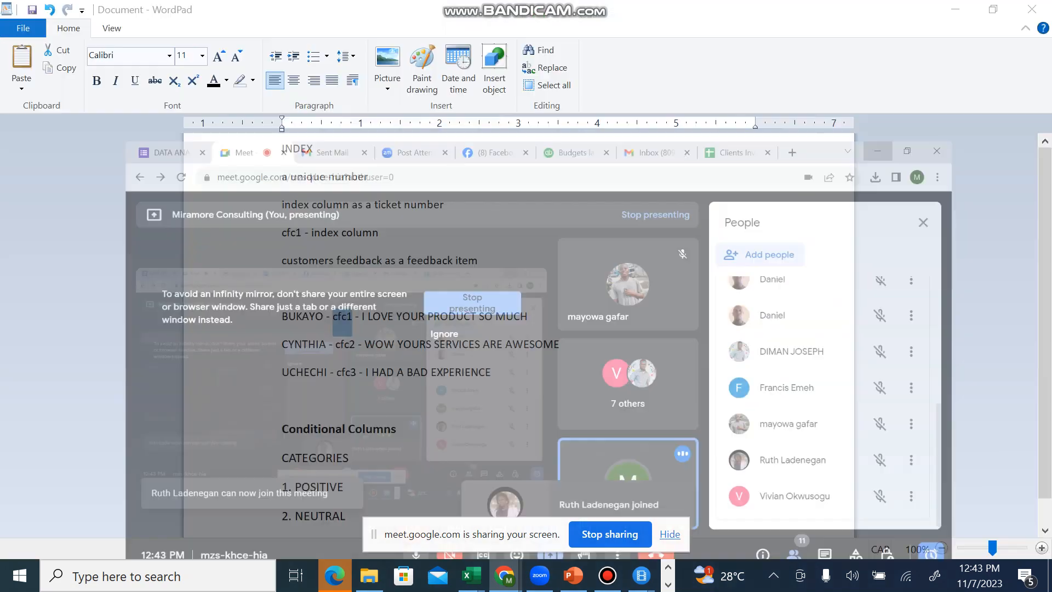
key(ctrl+super+Right)
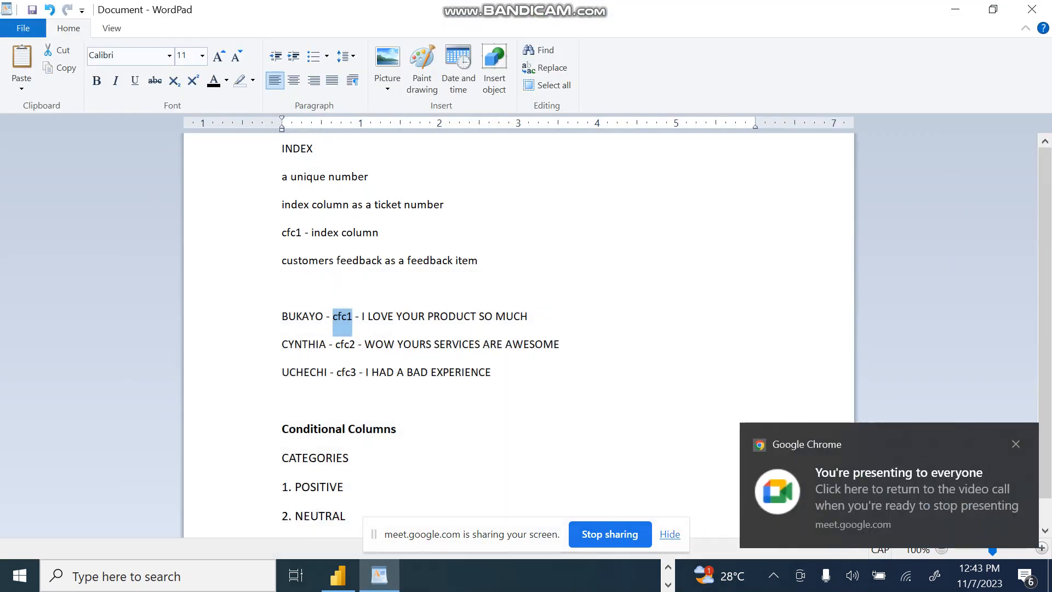
click(396, 429)
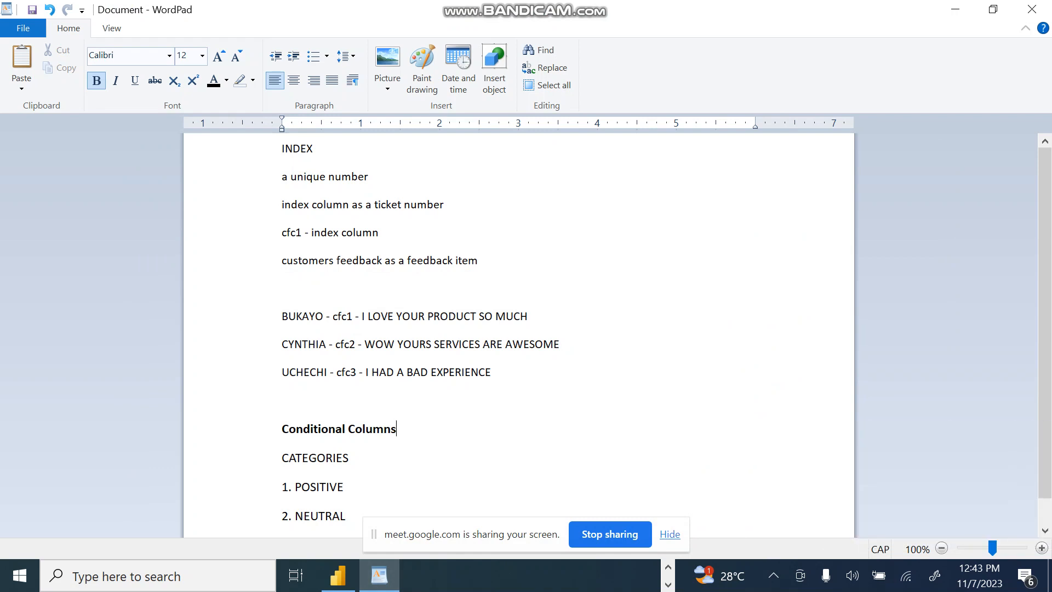
click(282, 400)
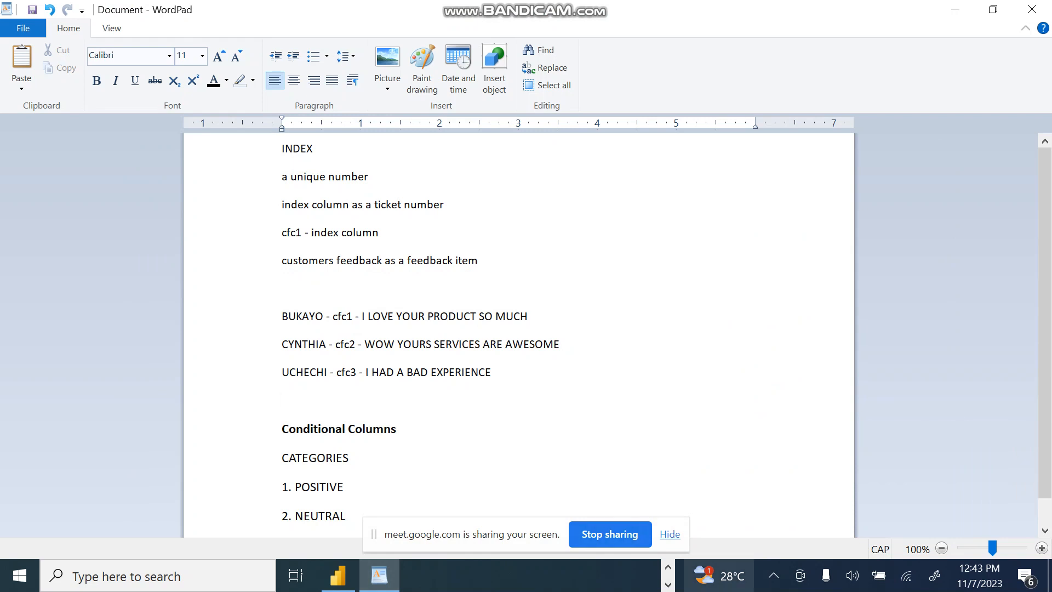
click(668, 565)
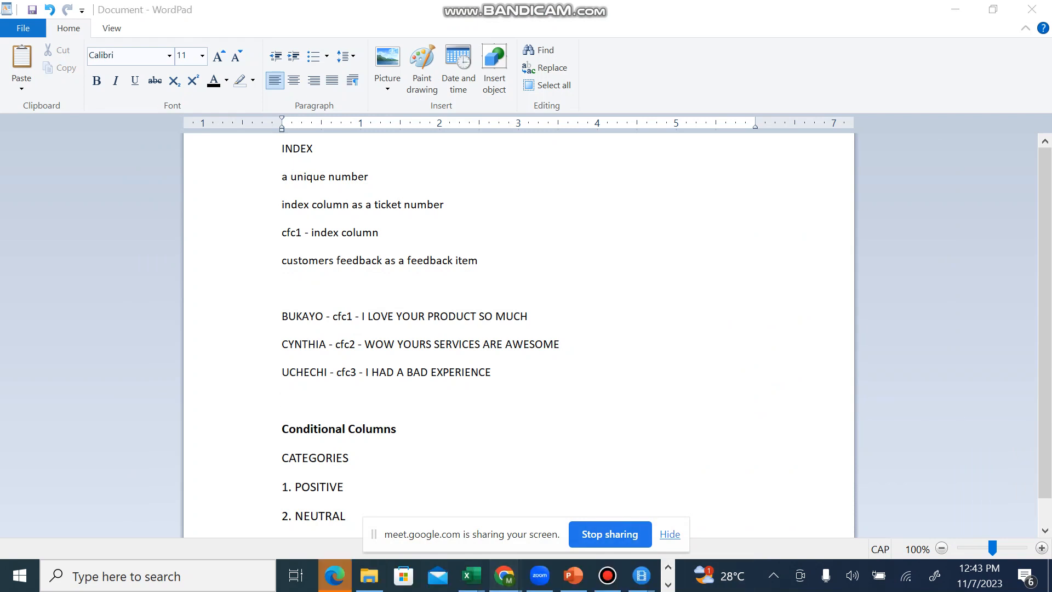
mouse_move(504, 575)
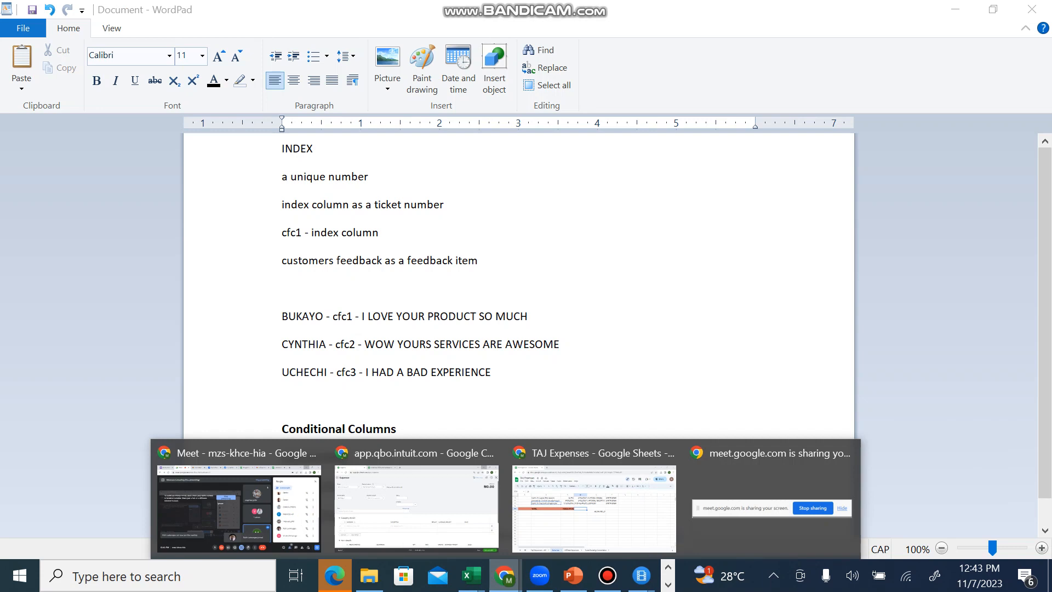
key(Escape)
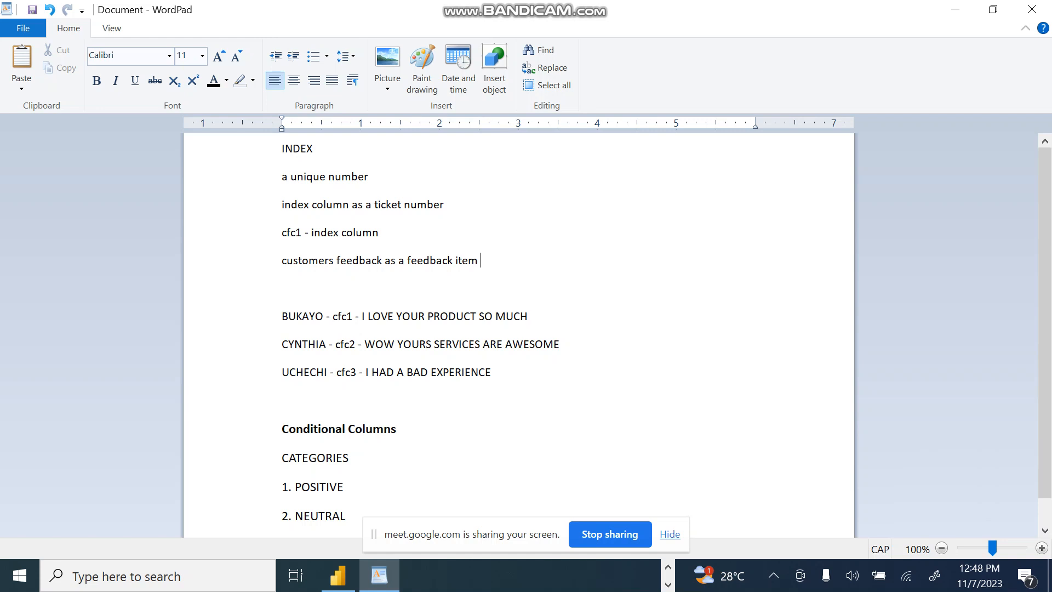
Step: Switch to the Google Meet window, admit the person waiting to join and minimize the browser to return to WordPad
click(668, 567)
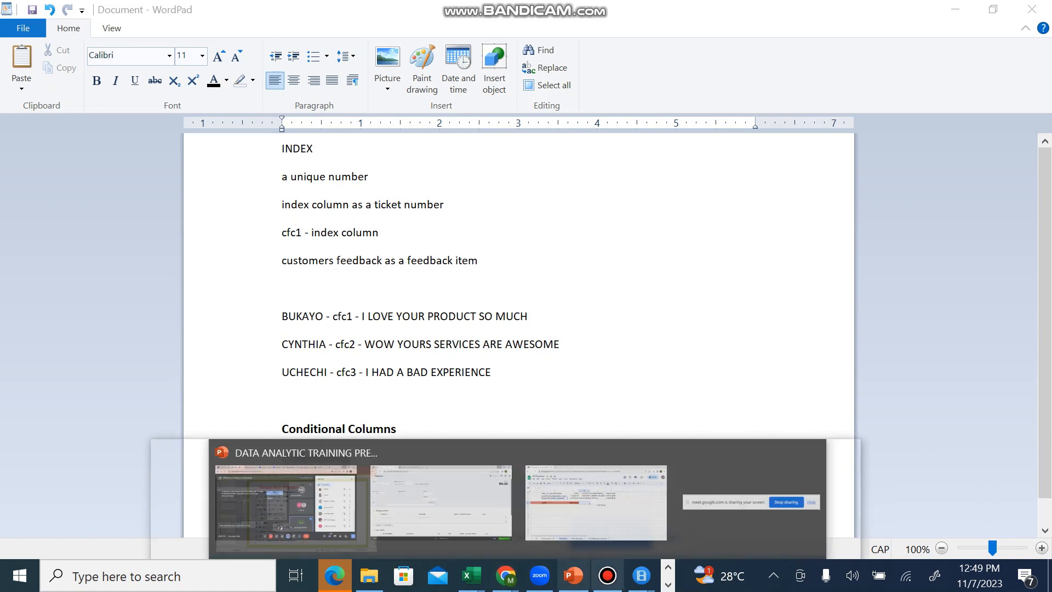
mouse_move(573, 575)
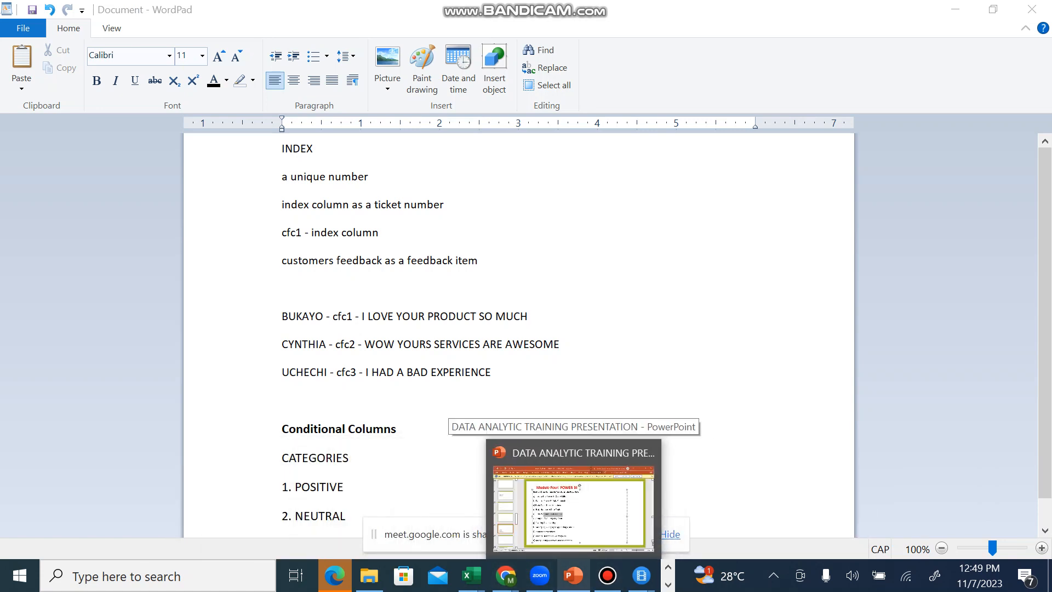
mouse_move(504, 576)
click(239, 507)
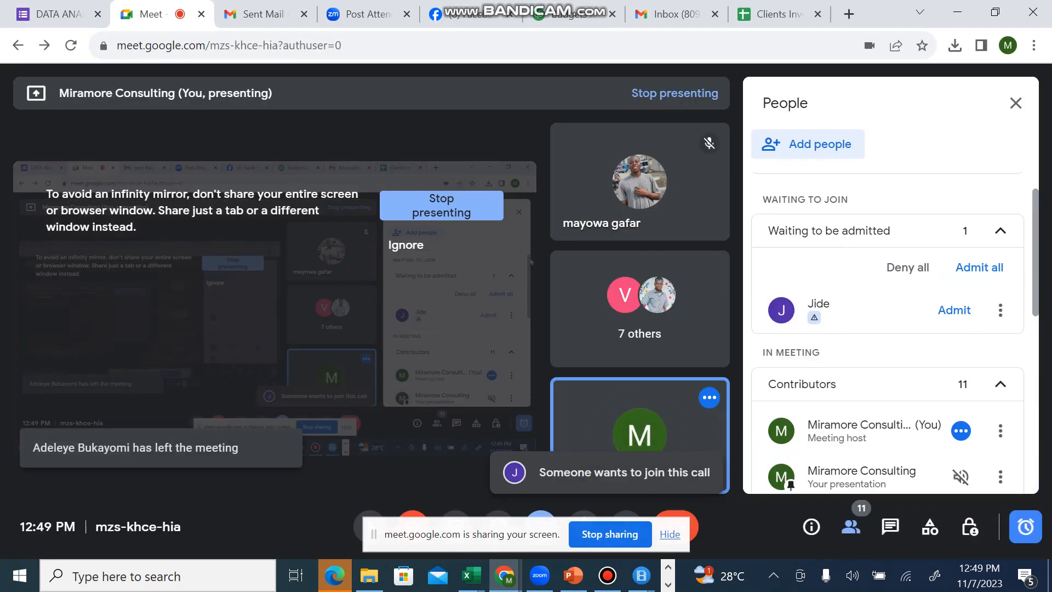
click(954, 310)
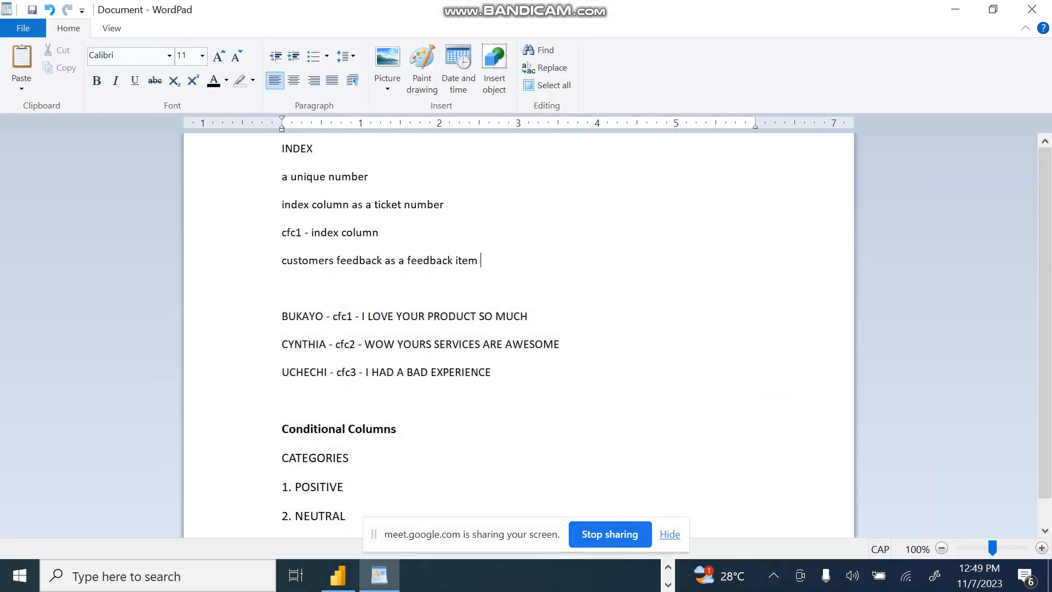
click(957, 12)
Step: Switch to the Google Meet window and review the full list of contributors in the meeting
click(668, 566)
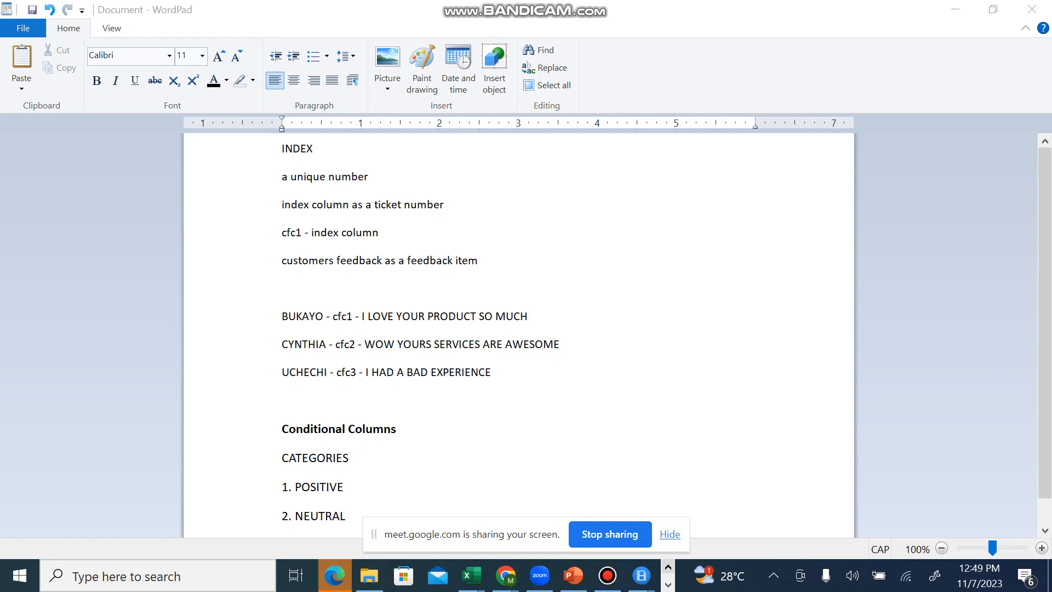
mouse_move(505, 575)
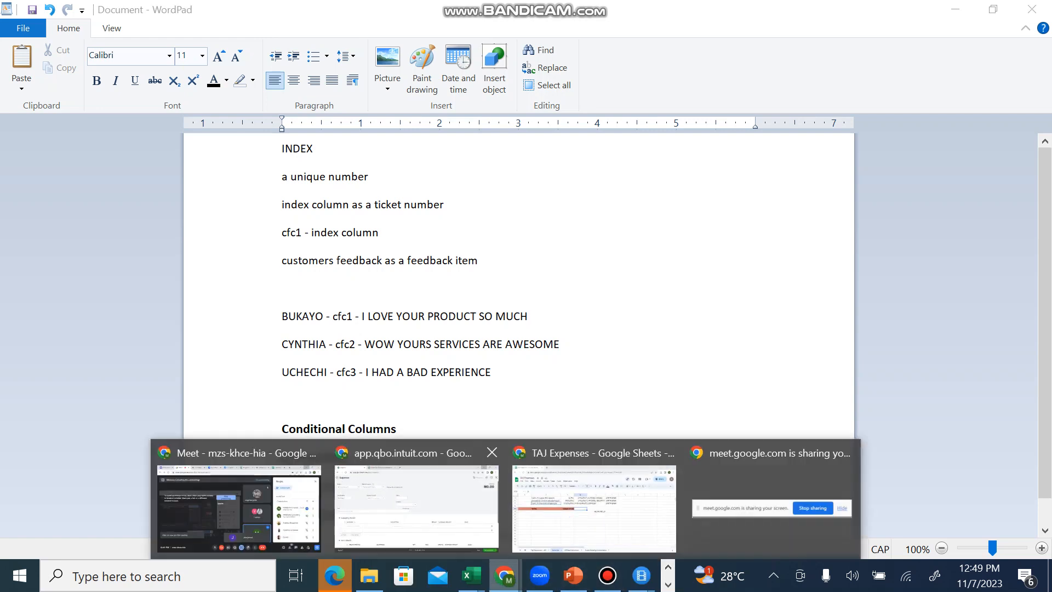
click(238, 507)
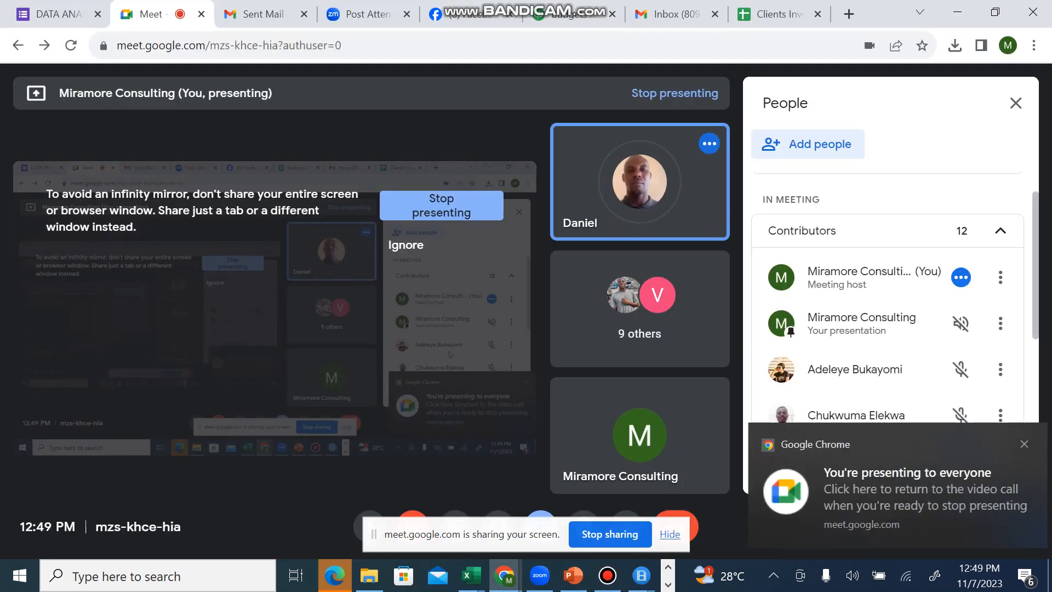
scroll(888, 329, down, 4)
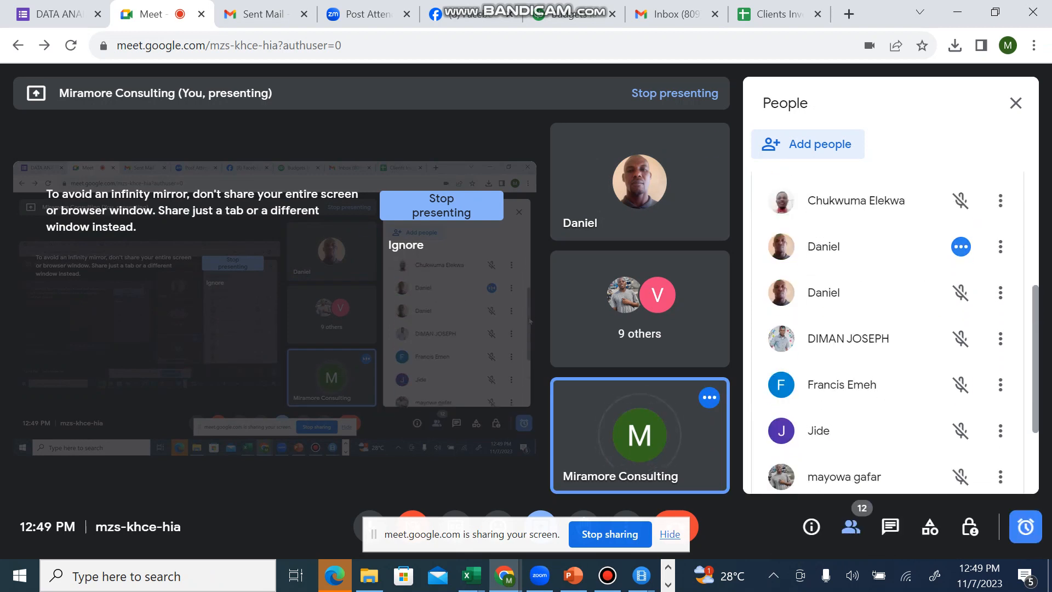
scroll(888, 329, down, 5)
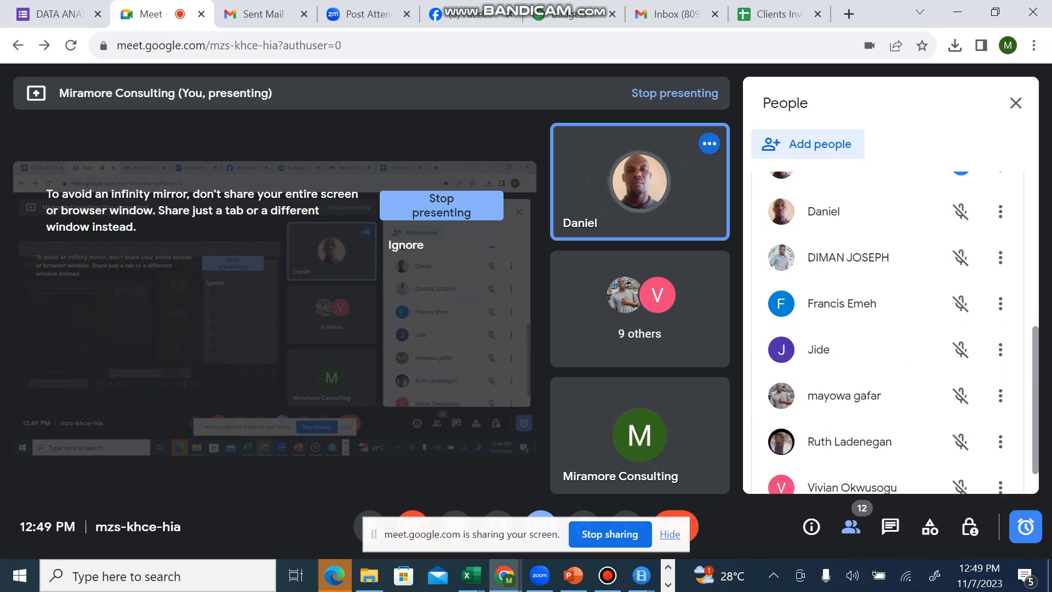
scroll(888, 329, down, 5)
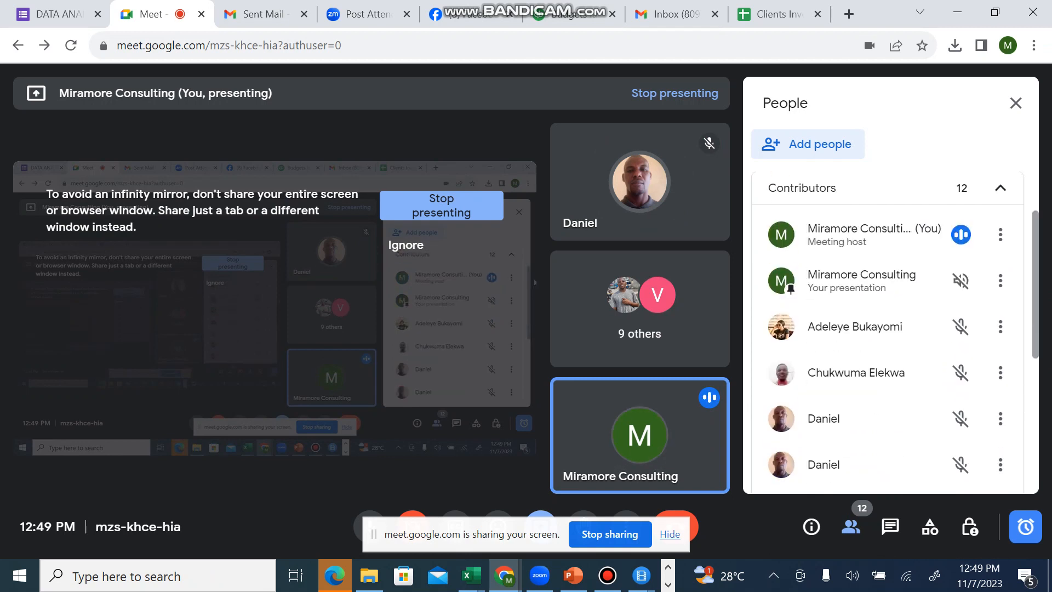
scroll(1034, 383, down, 5)
scroll(887, 328, down, 3)
scroll(1023, 341, down, 5)
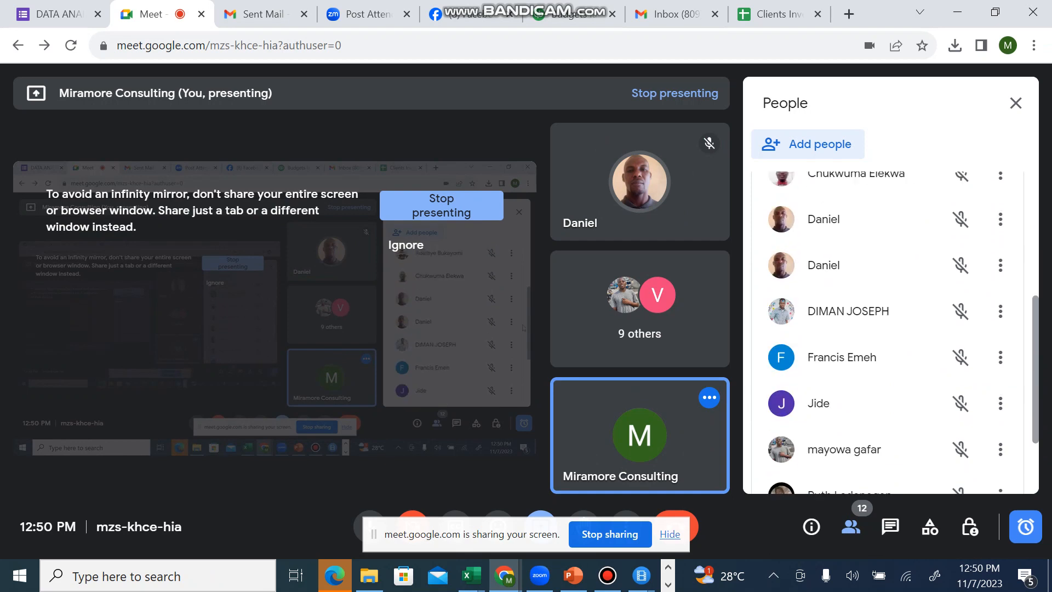
scroll(1023, 341, down, 2)
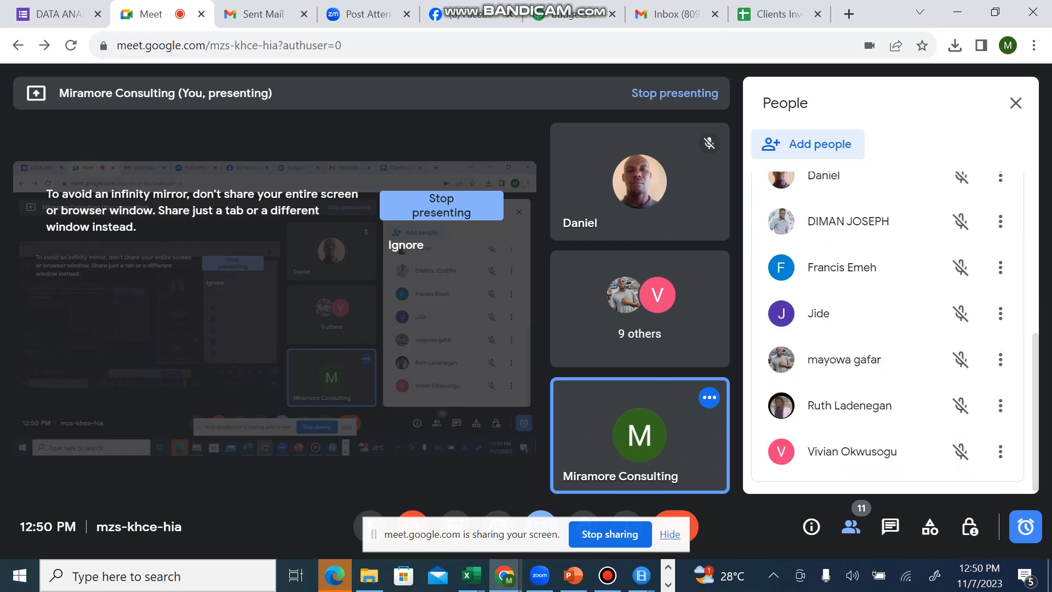
Step: Switch from the Google Meet window to Excel and create a new blank workbook
click(957, 12)
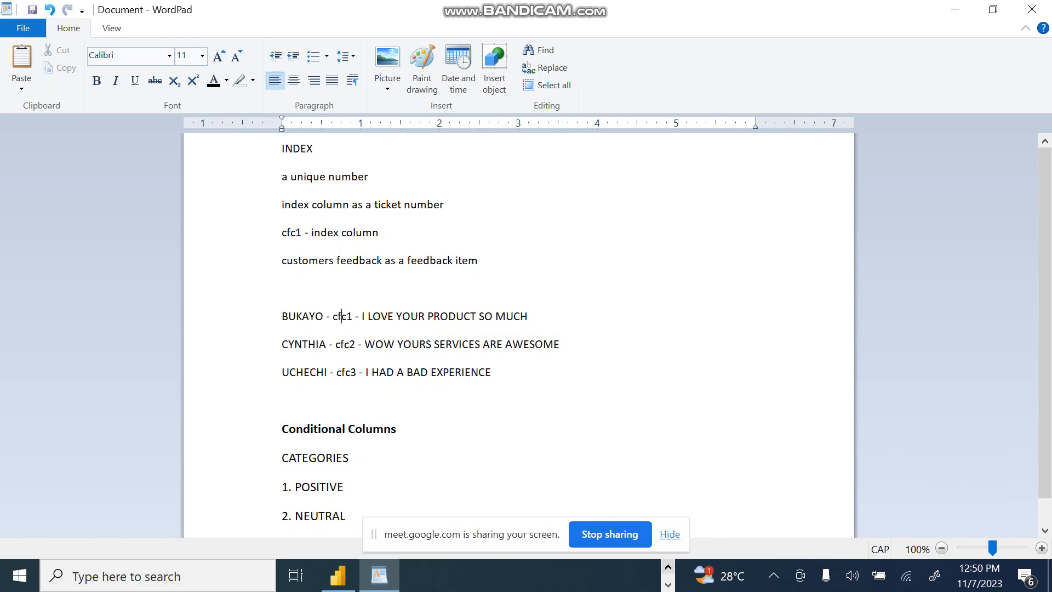
click(667, 567)
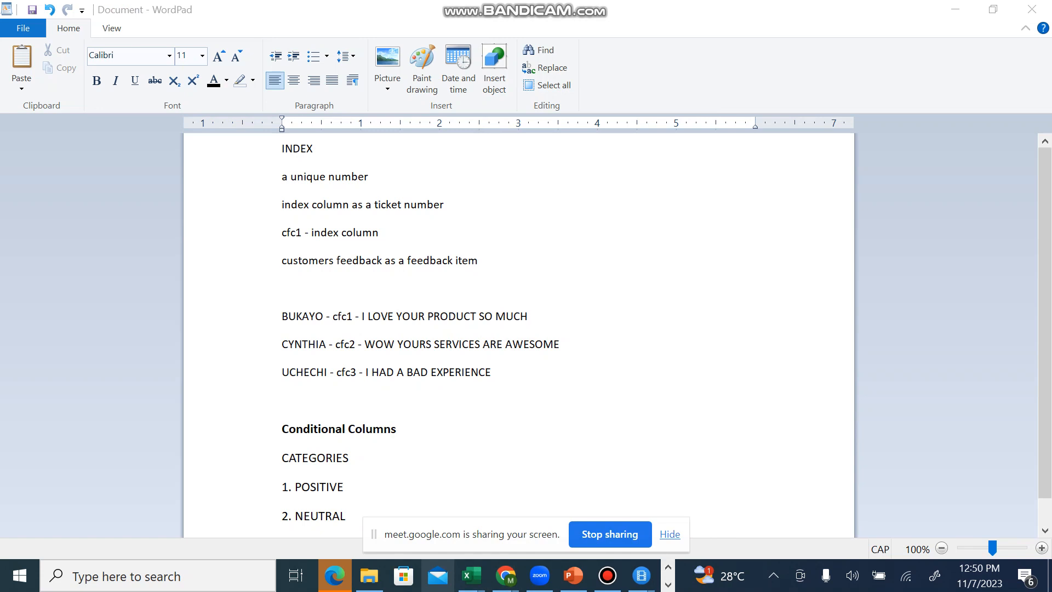
mouse_move(470, 575)
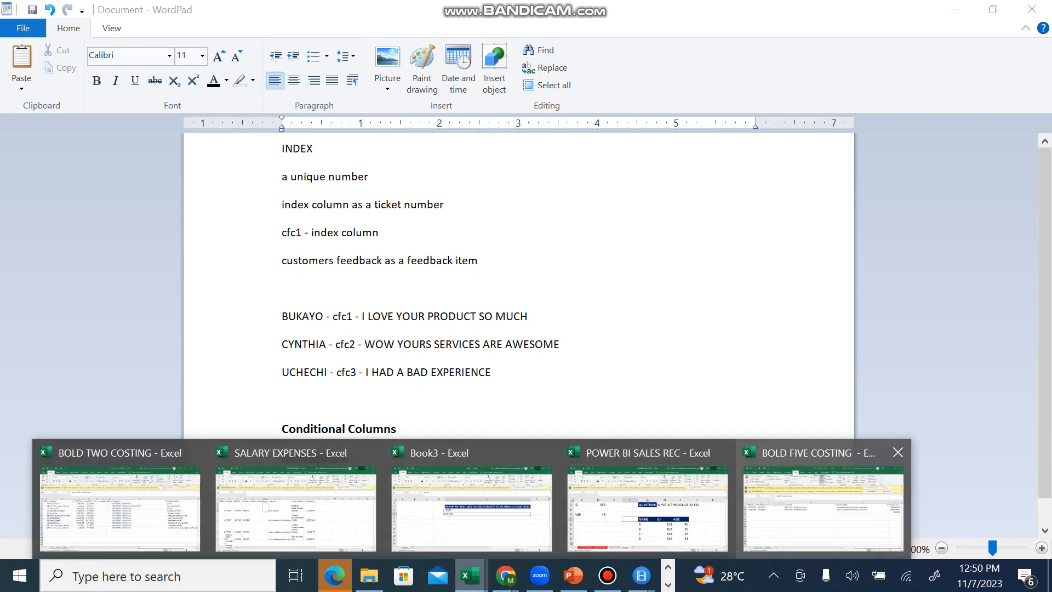
click(823, 507)
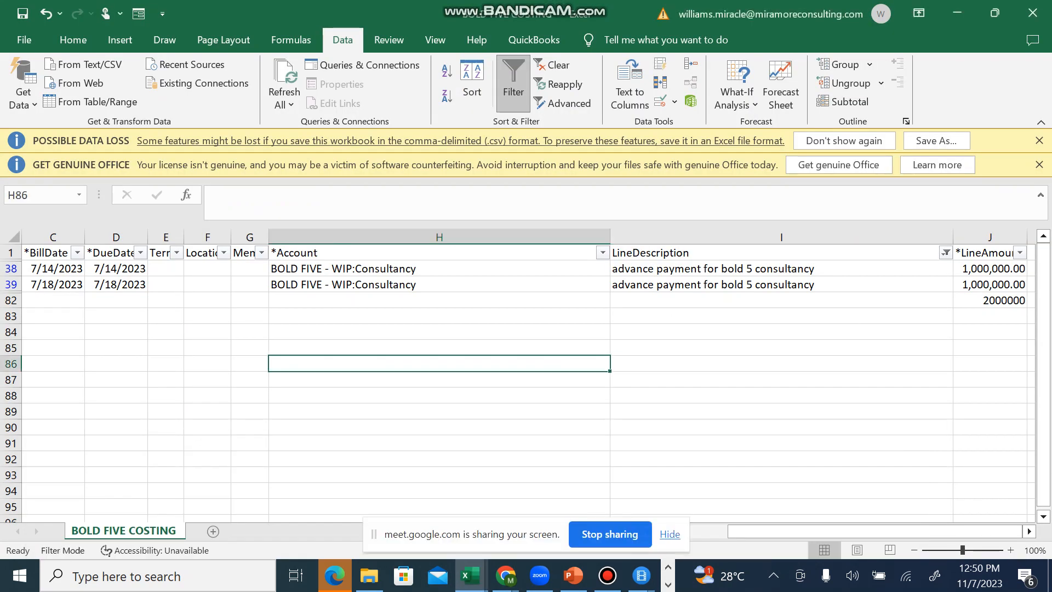
key(ctrl+n)
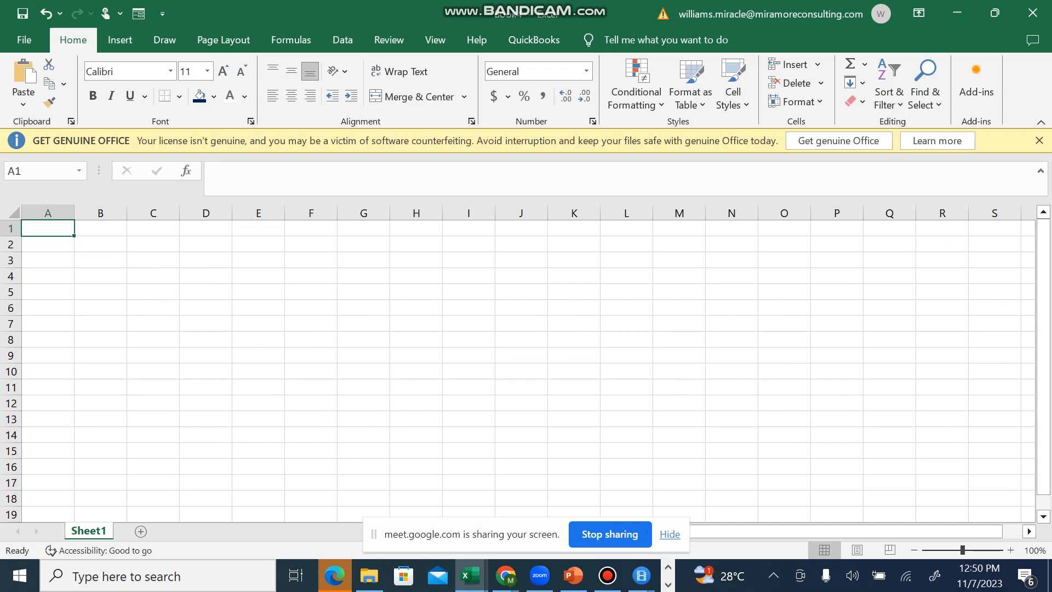
Step: Enter the title FEEDBACK DATA TABLE in cell F3 of the blank sheet
click(310, 308)
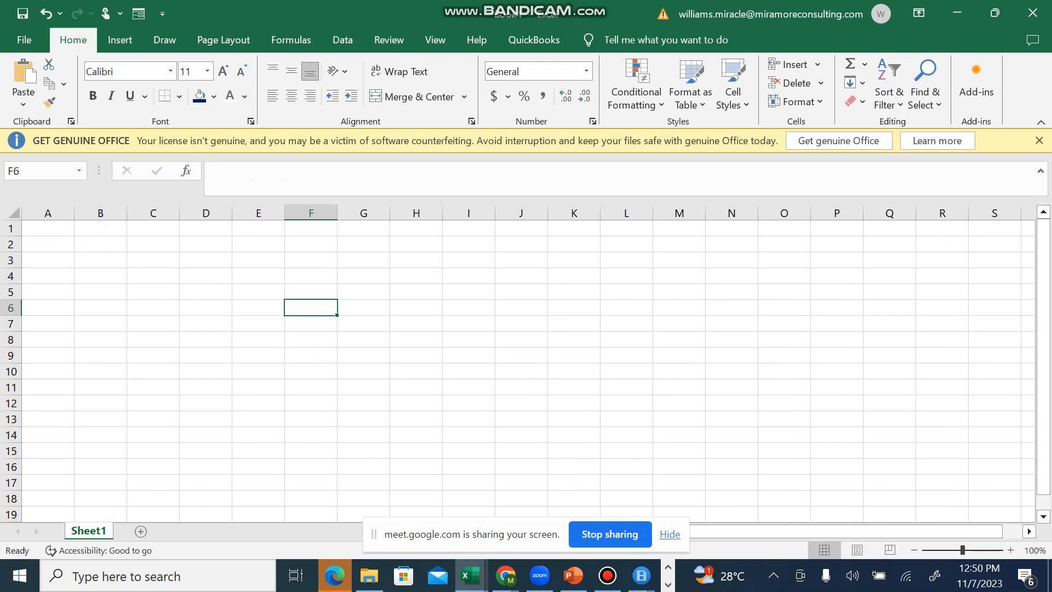
click(311, 260)
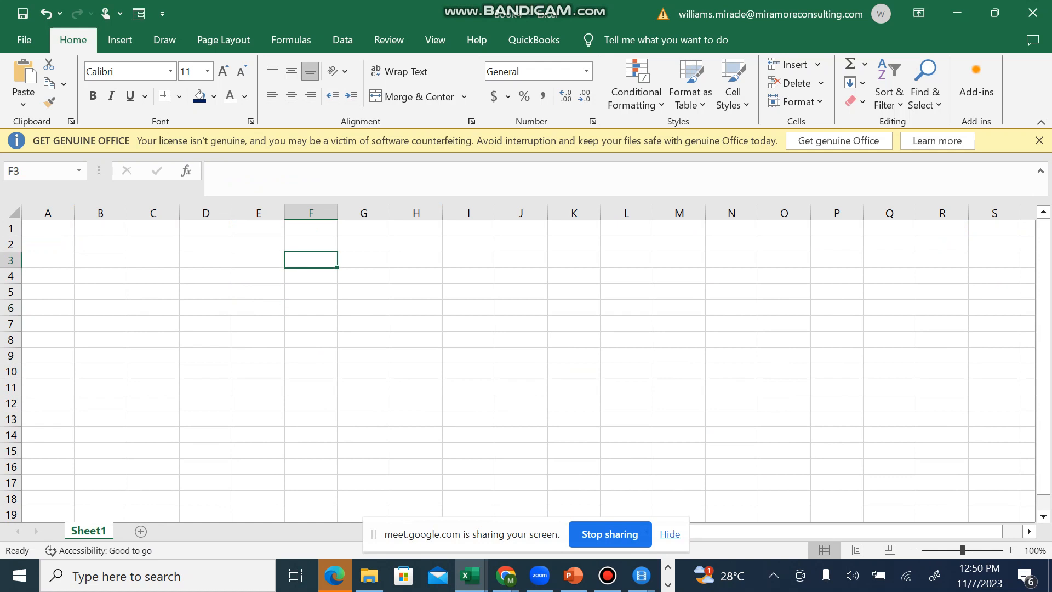
text(FEED)
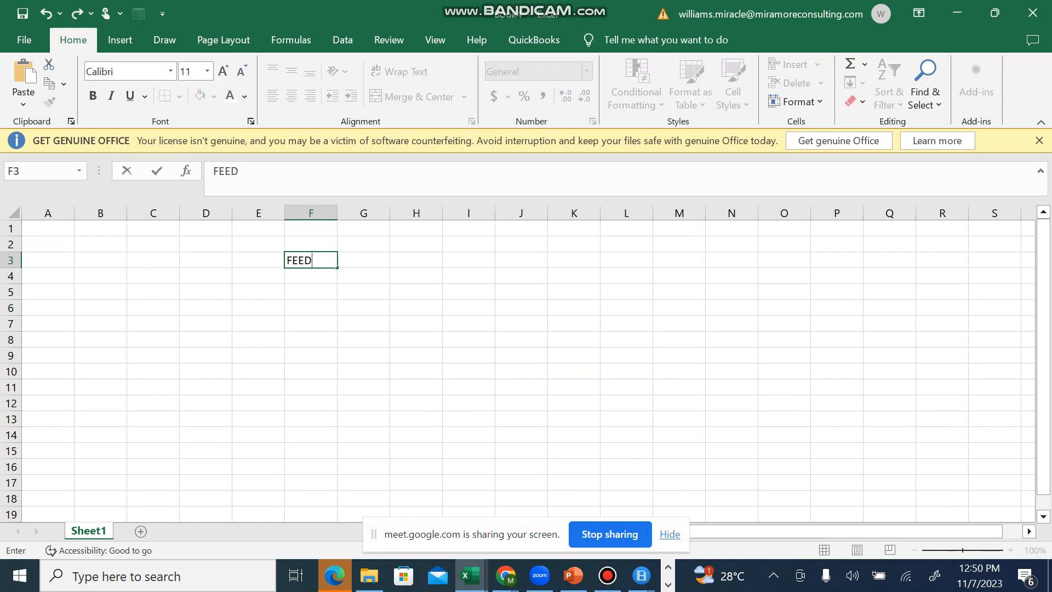
text(BACK DATA TABLE)
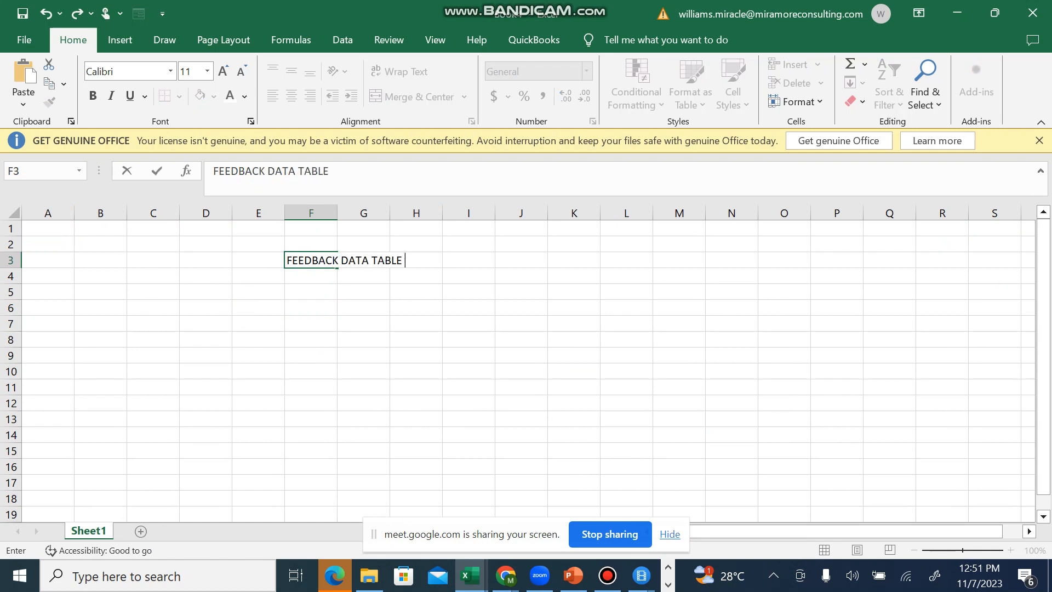
key(Return)
Step: Enter the column header FEEDBACK ID in cell F4, directly under the table title
key(Right)
key(Right)
key(Left)
key(Left)
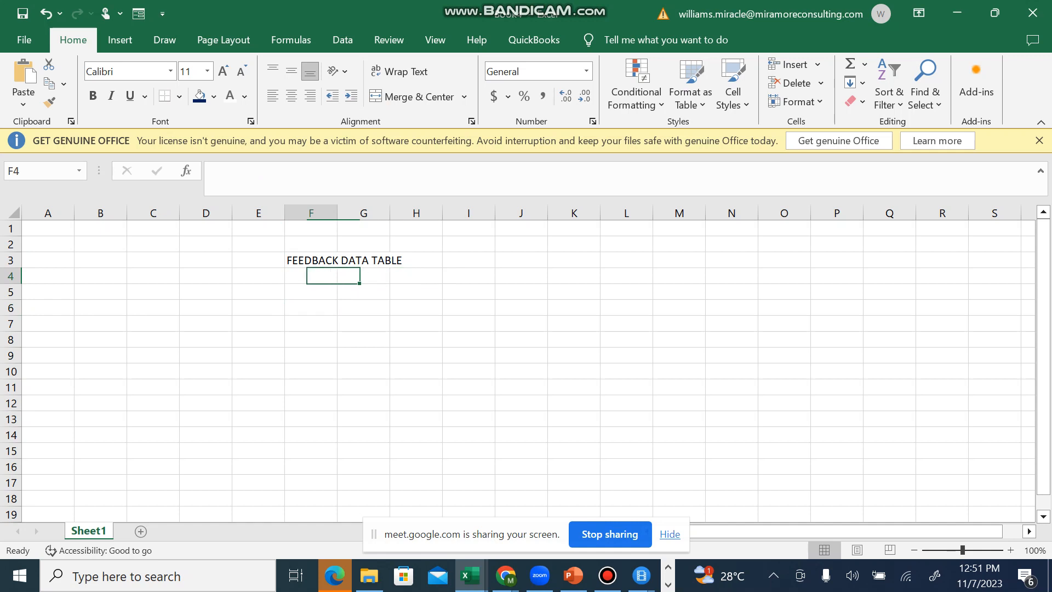
text(FEED)
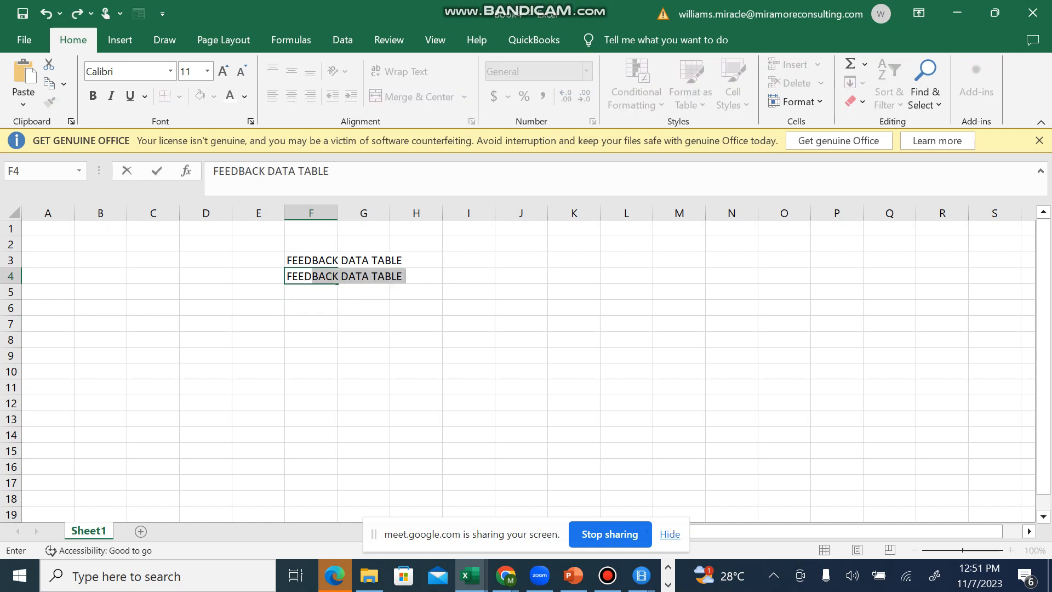
text(V)
key(BackSpace)
text(BACK ID)
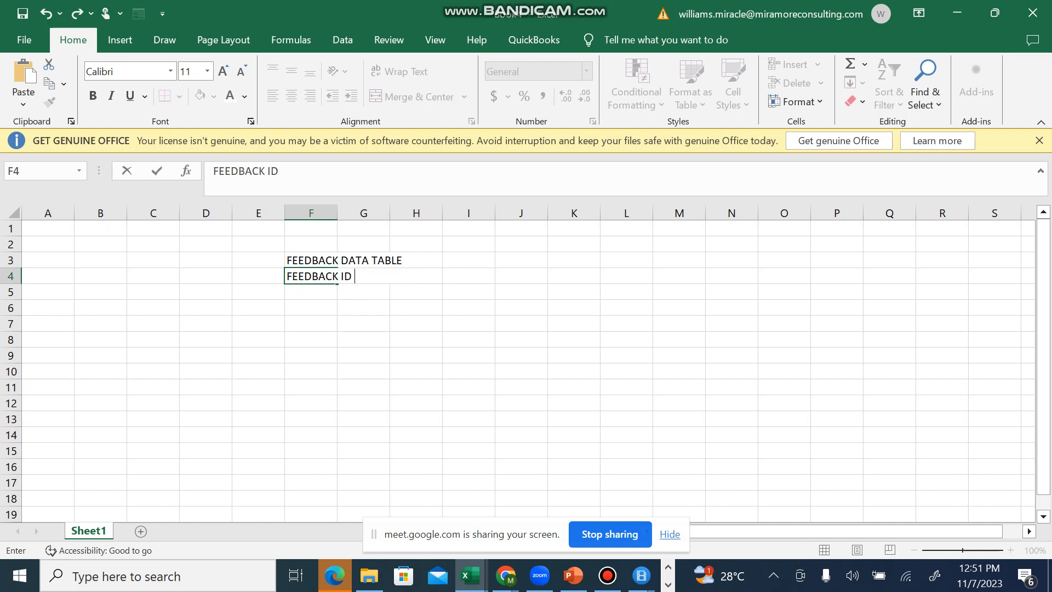
key(Tab)
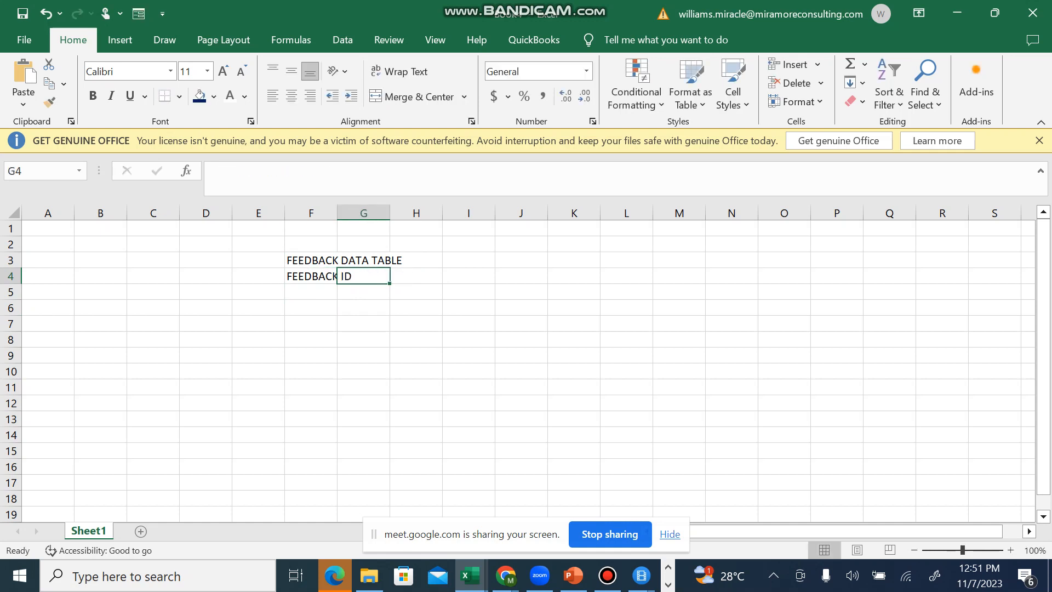
Step: Autofit the width of column F to its title and header text
key(Left)
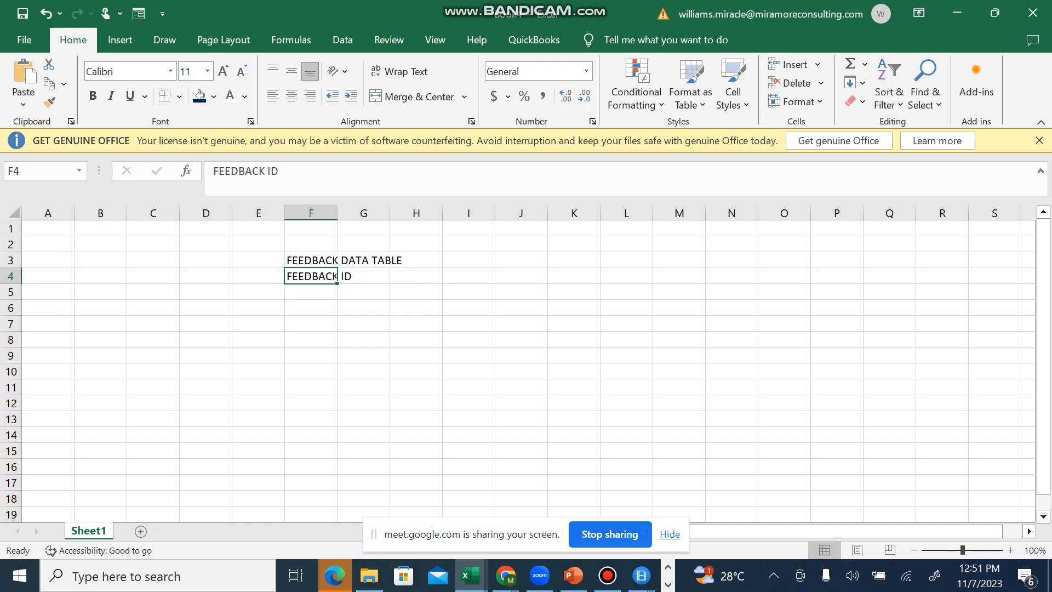
double_click(338, 213)
click(435, 292)
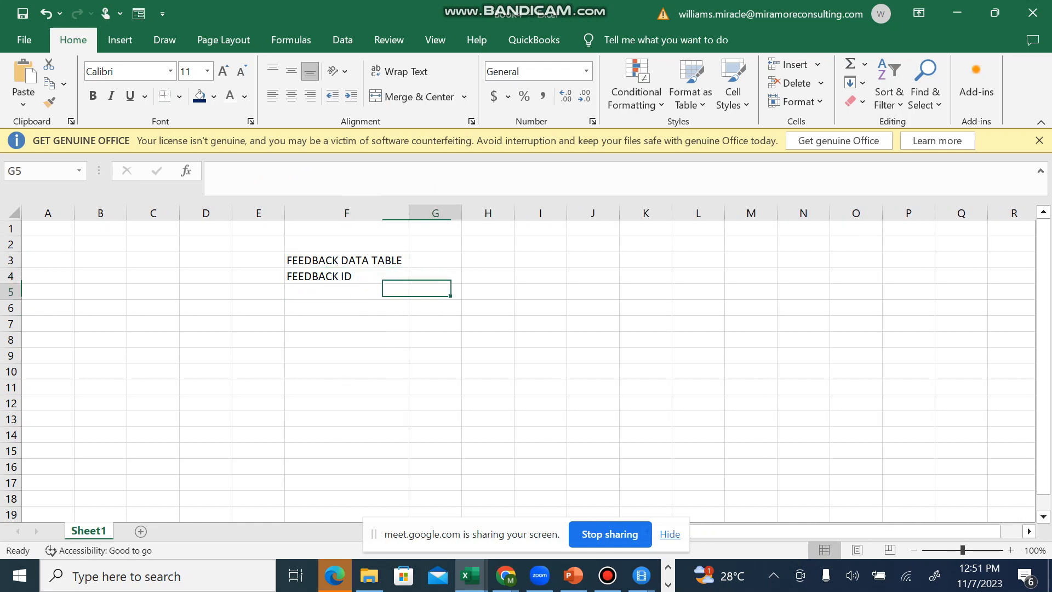
key(Left)
key(Down)
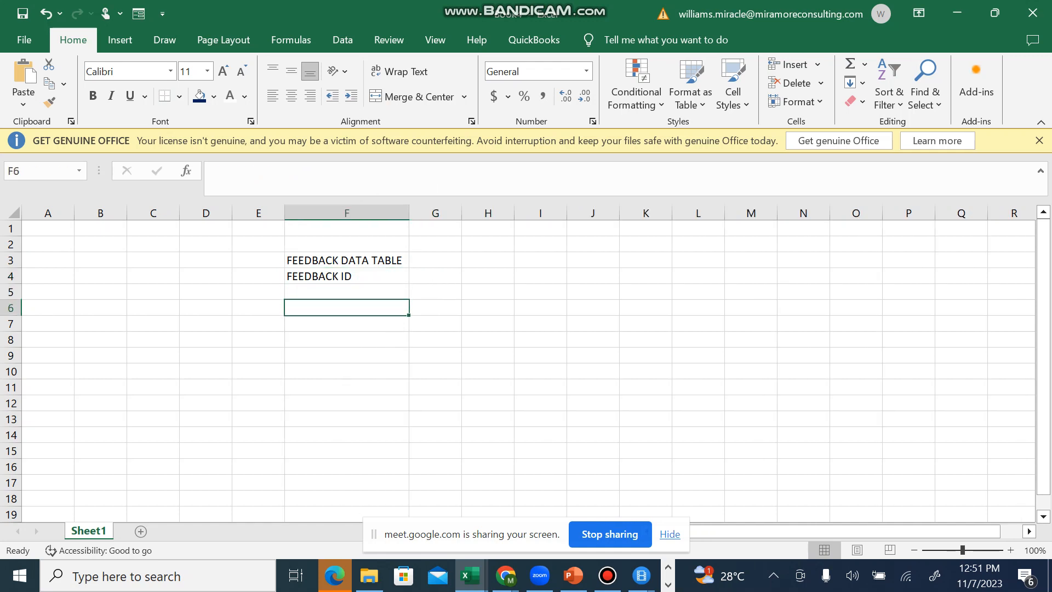
Step: Edit the title in cell F3 to read FEEDBACK_DATA TABLE
double_click(341, 260)
key(BackSpace)
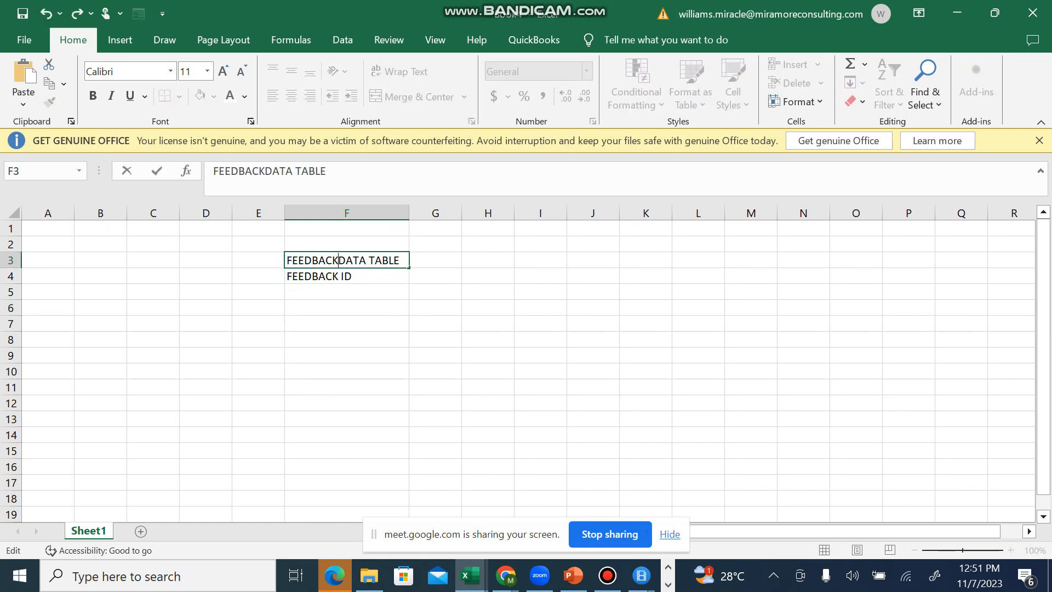
text(_)
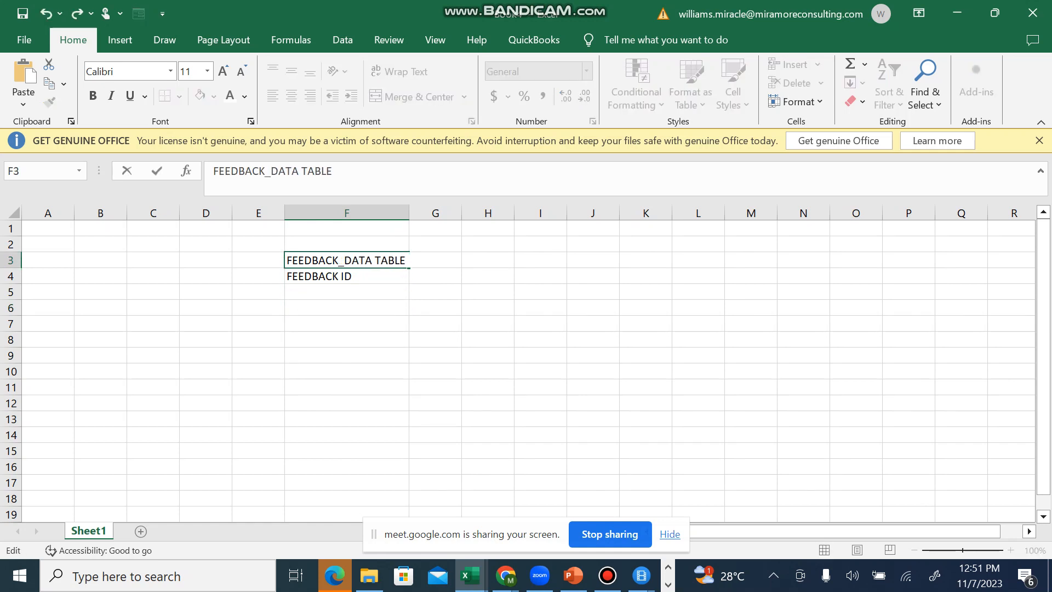
click(908, 467)
Step: Replace the space in the F4 header with an underscore so it reads FEEDBACK_ID
click(1011, 550)
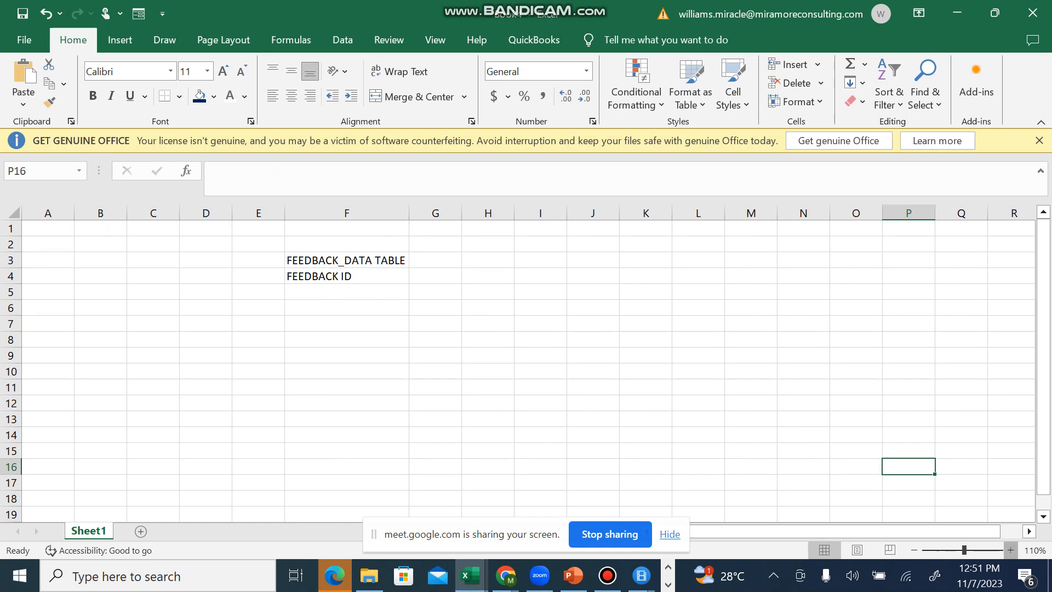
click(1011, 550)
click(1011, 550)
click(1011, 550)
click(1011, 550)
click(1010, 550)
drag(966, 532, 835, 531)
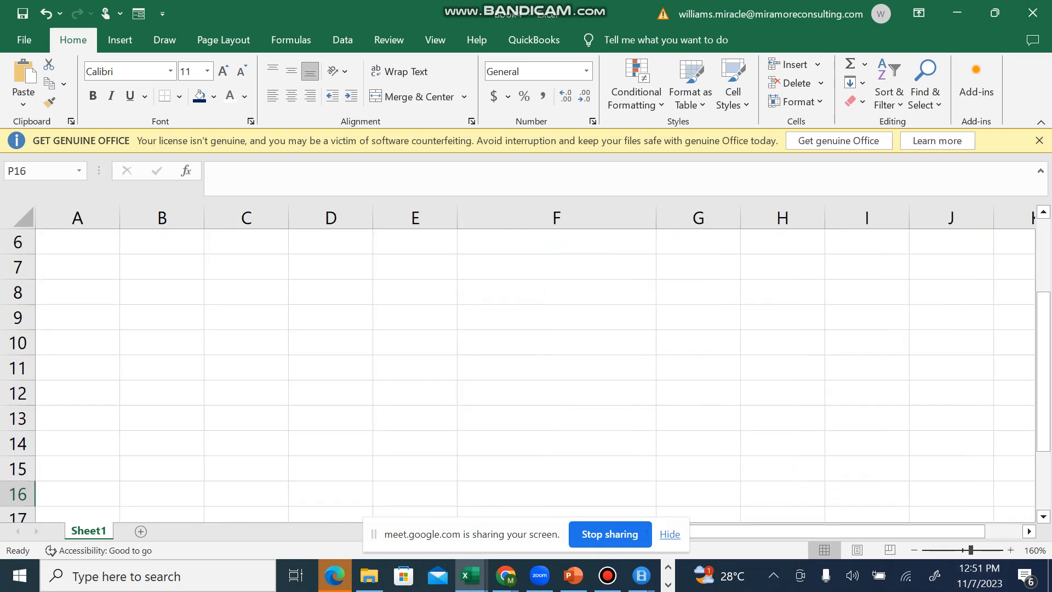
drag(1043, 371, 1043, 299)
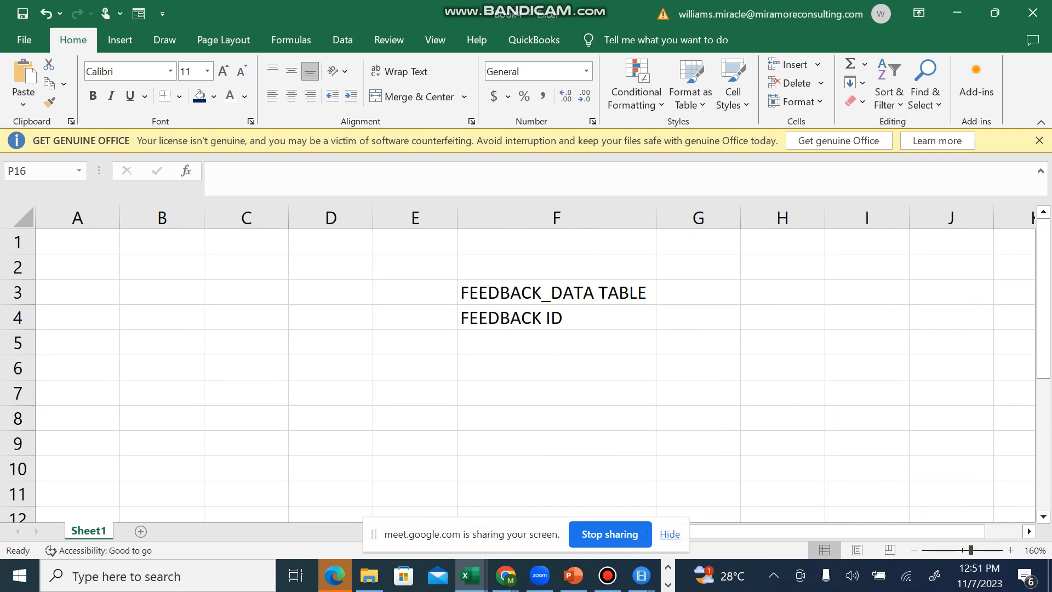
click(556, 318)
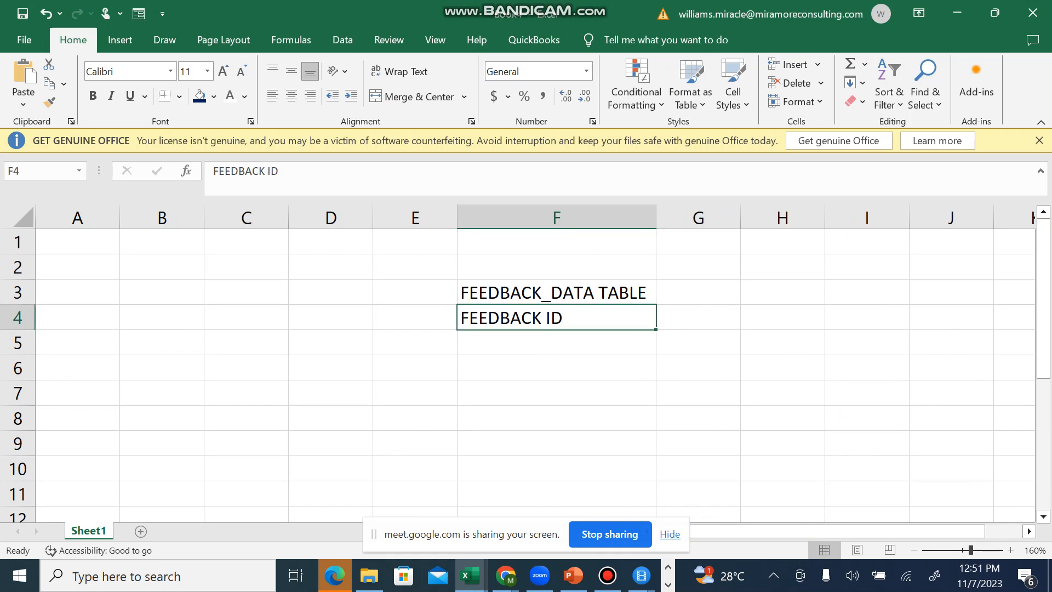
click(1010, 550)
click(1010, 550)
click(1010, 550)
click(1010, 550)
click(1010, 550)
click(1011, 550)
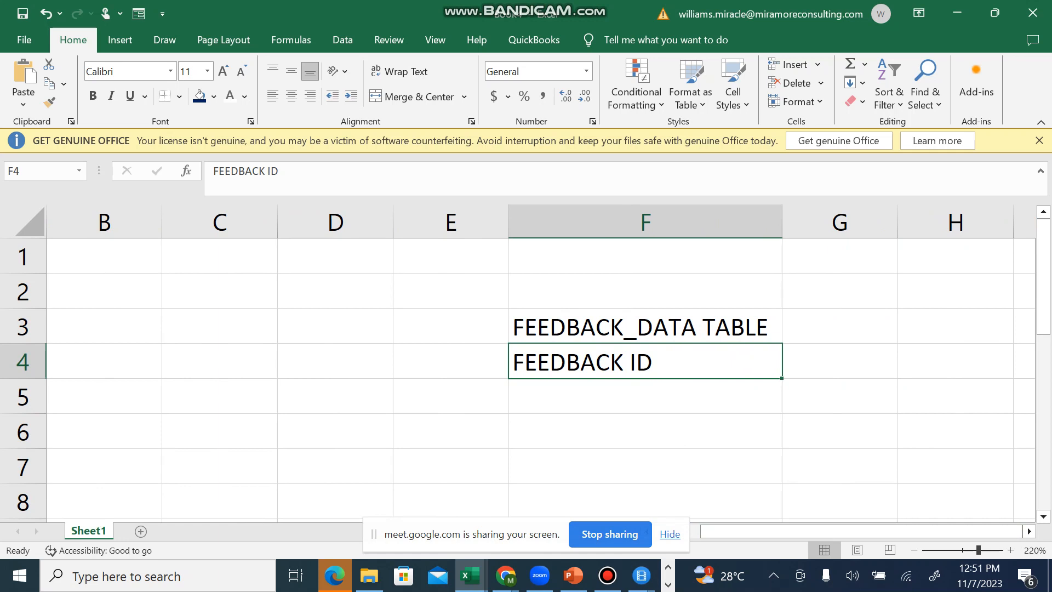
key(F2)
key(Left)
key(Left)
key(BackSpace)
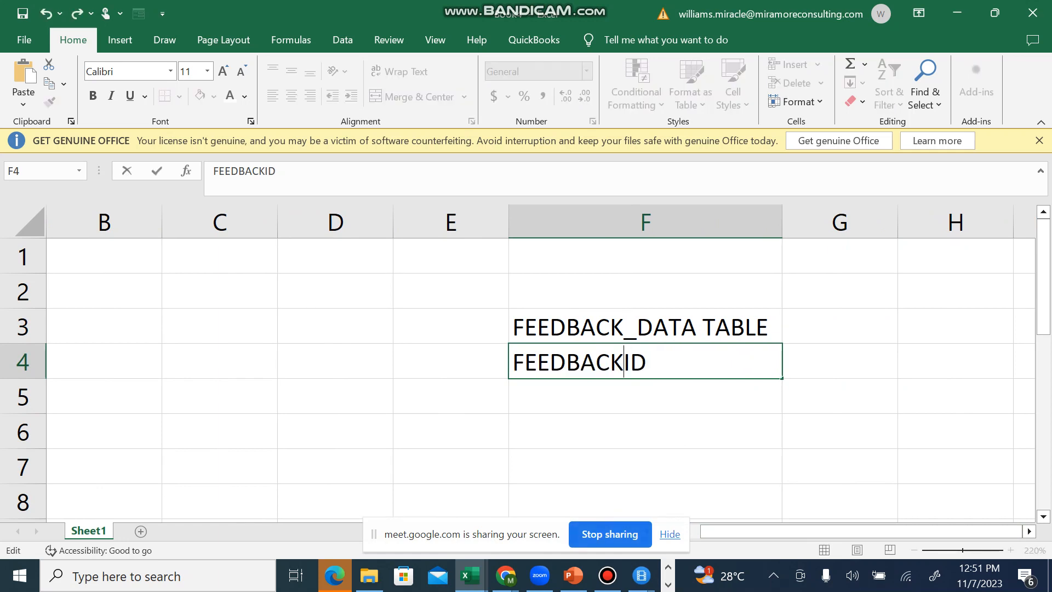
text(_)
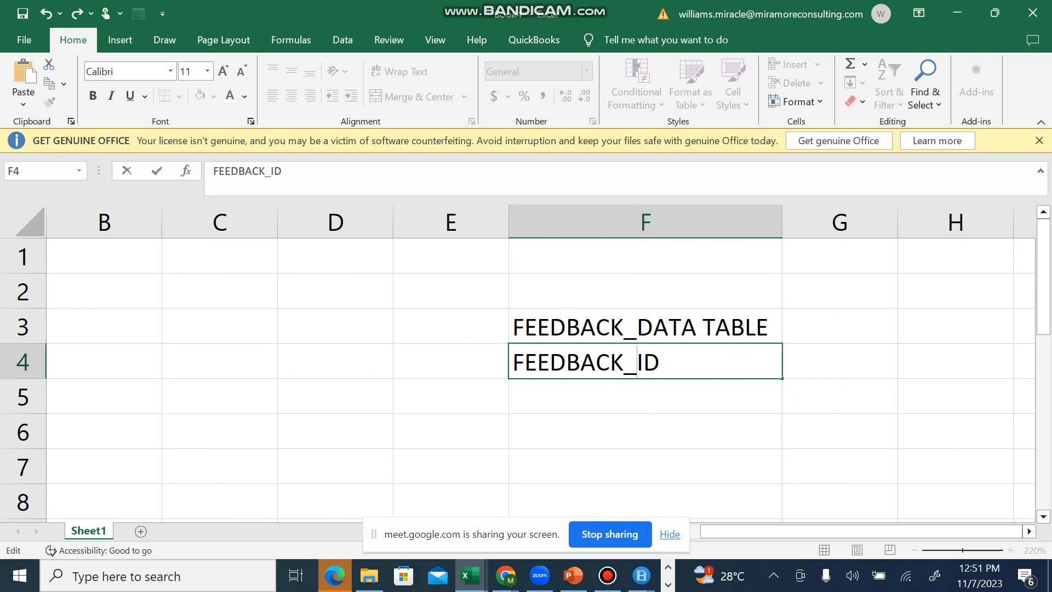
key(Return)
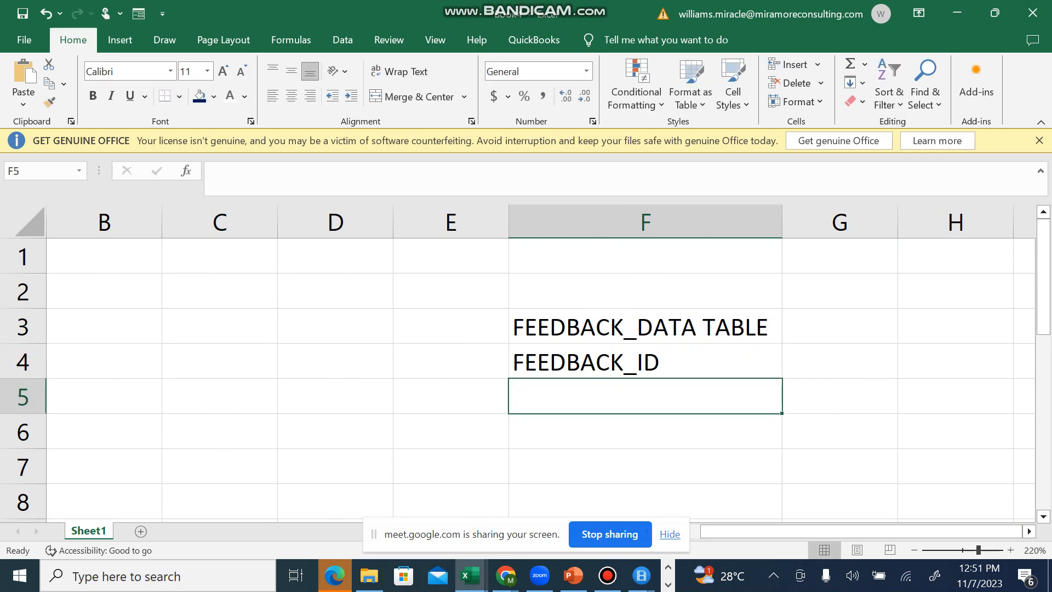
Step: Enter the column header CUSTOMER_NAME in cell G4, beside the feedback ID header
key(Up)
key(Up)
key(Down)
key(Right)
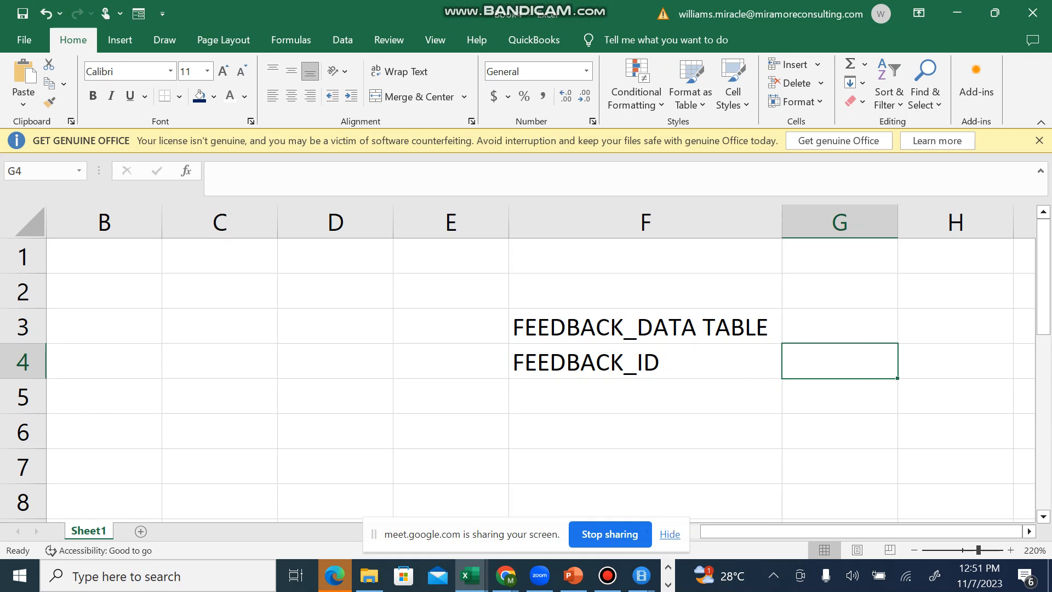
text(cust)
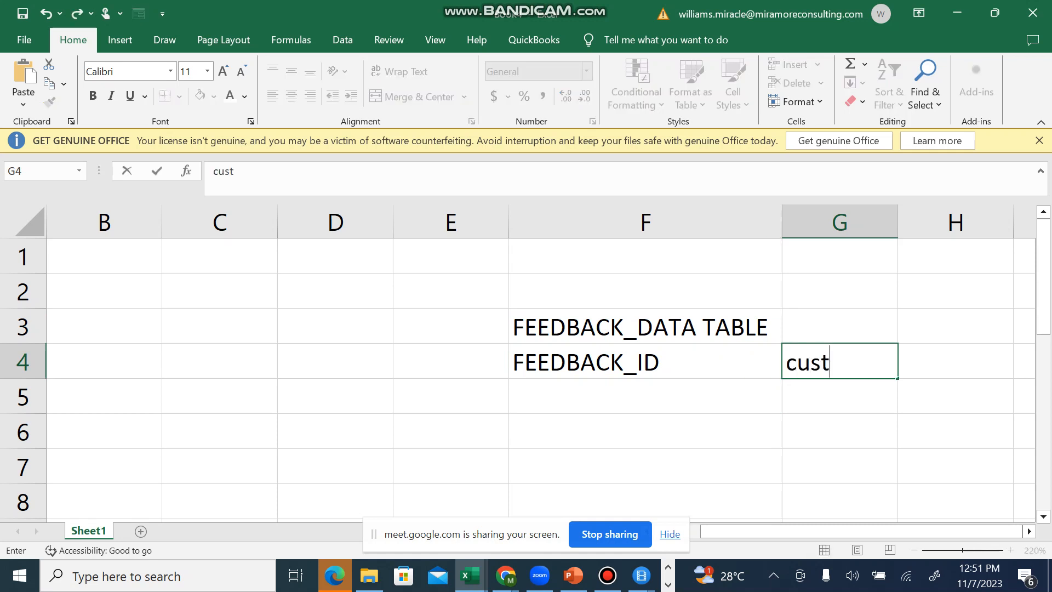
key(BackSpace)
key(BackSpace)
key(BackSpace)
key(BackSpace)
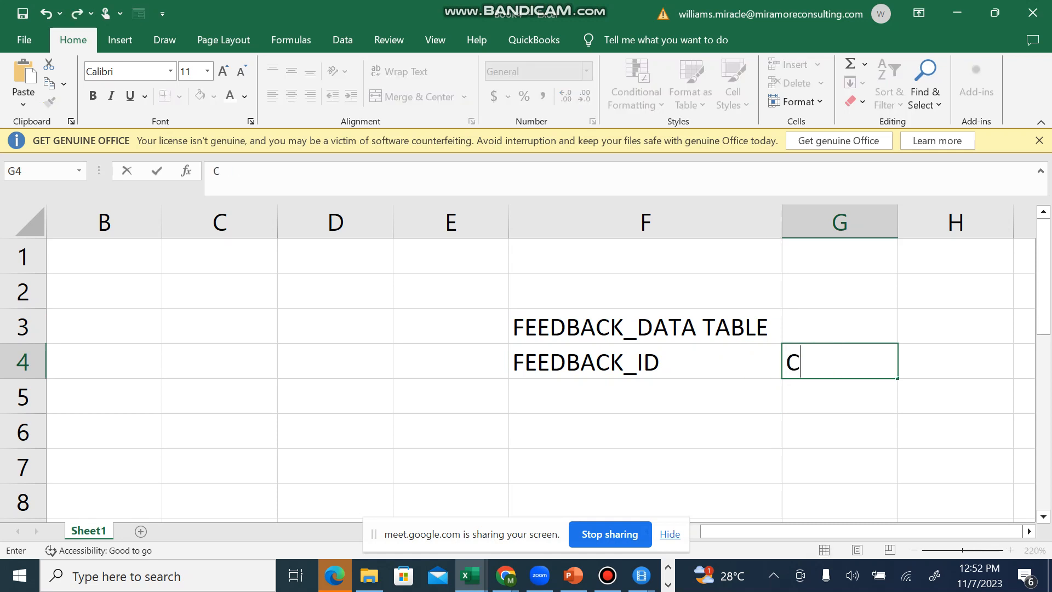
text(CUSTOMER )
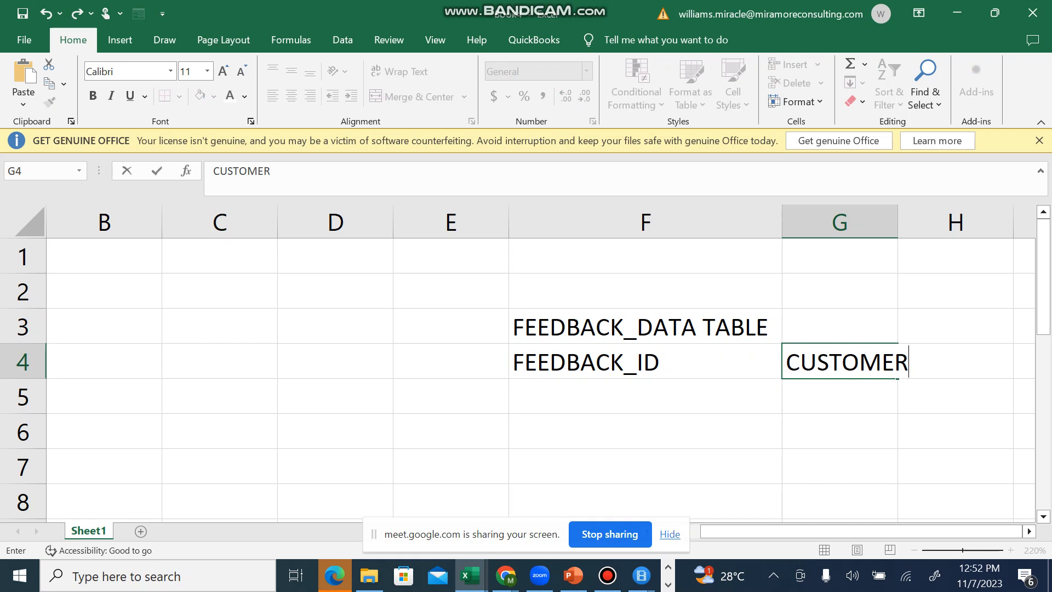
text(()
key(BackSpace)
text(_NAME)
key(Tab)
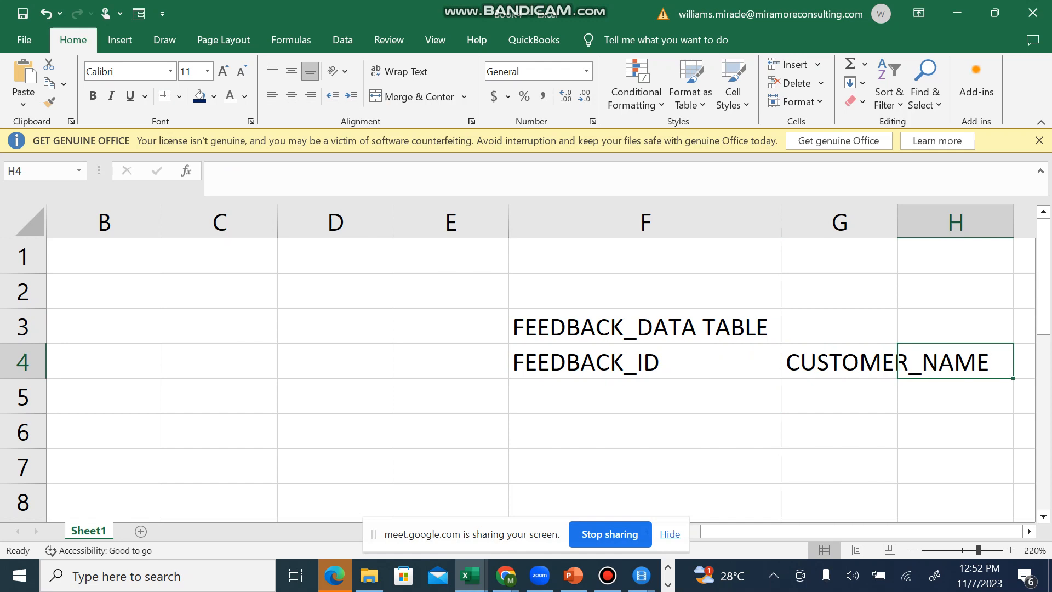
Step: Enter the column header FEEDBACK_RESPONSE in cell H4, beside the customer name header
text(FEEDN)
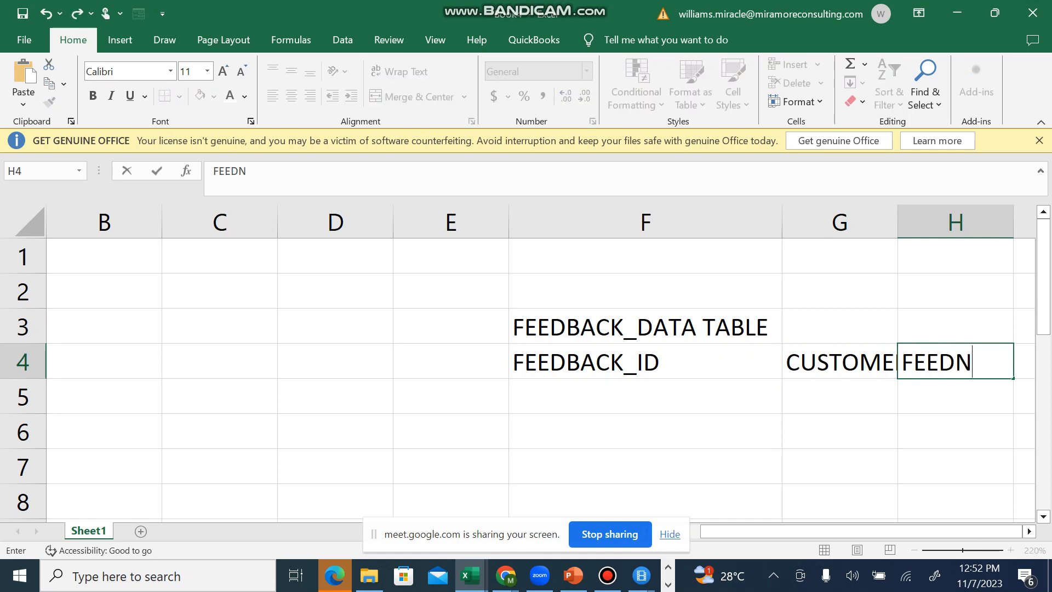
key(BackSpace)
text(BACK_)
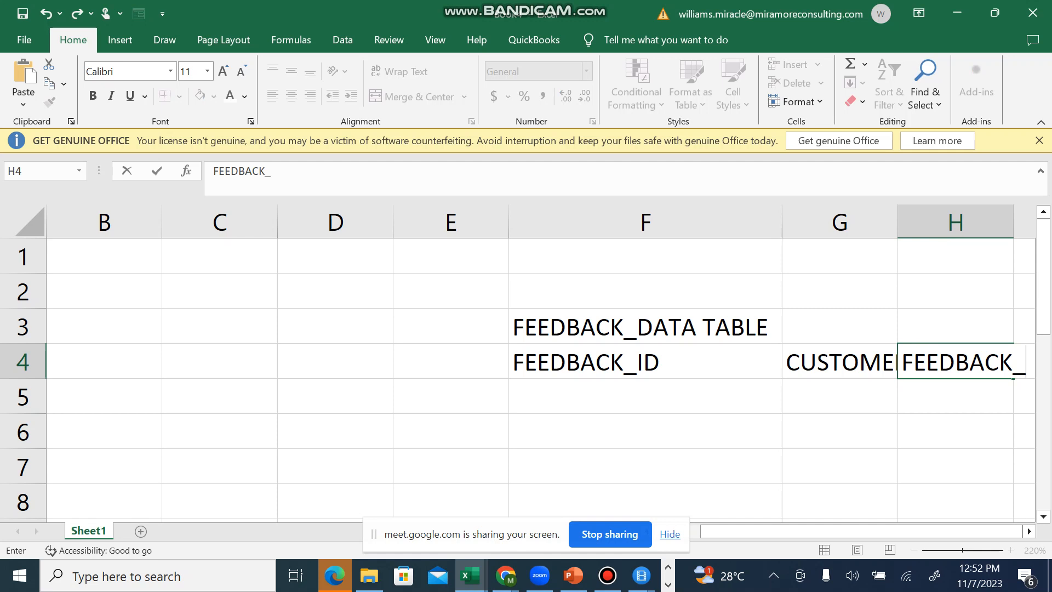
text(RESPONSE)
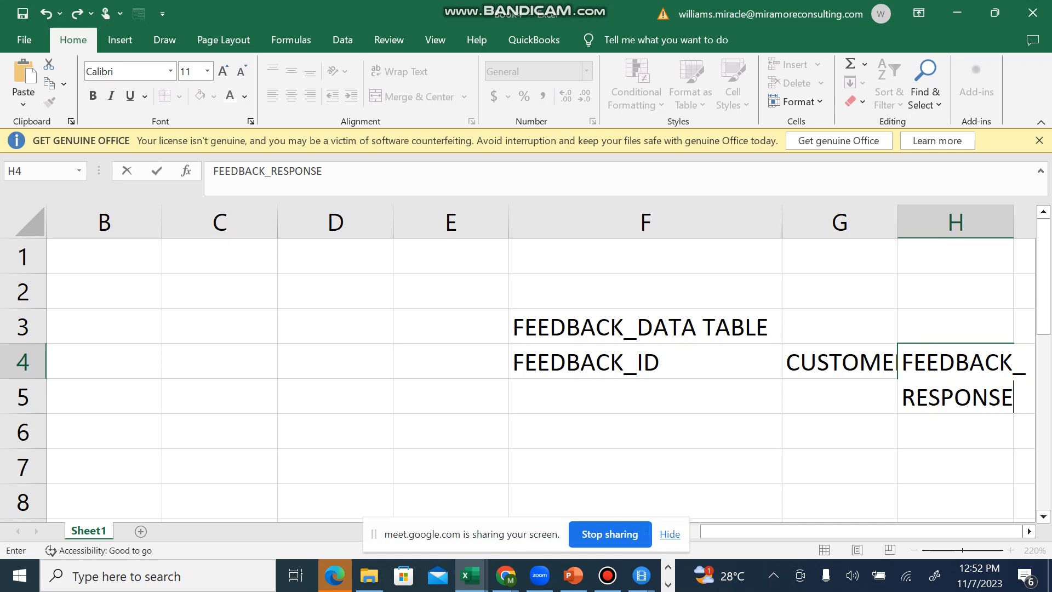
key(Return)
key(Return)
Step: Apply a dark blue fill and white font to the title row cells F3:I3
key(Up)
key(Up)
key(Up)
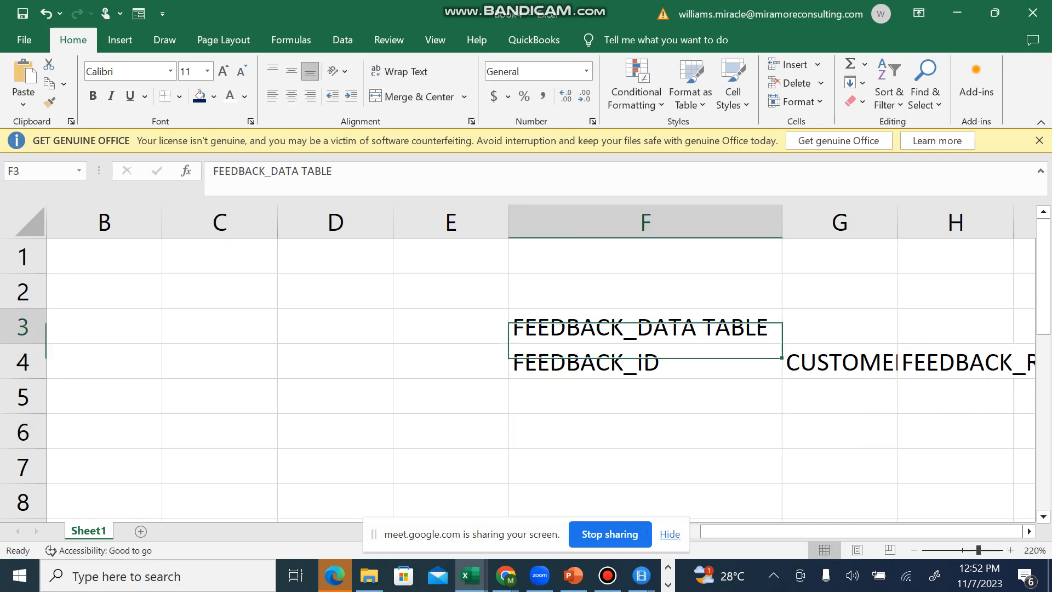
key(Right)
key(Right)
key(Right)
key(Right)
key(Right)
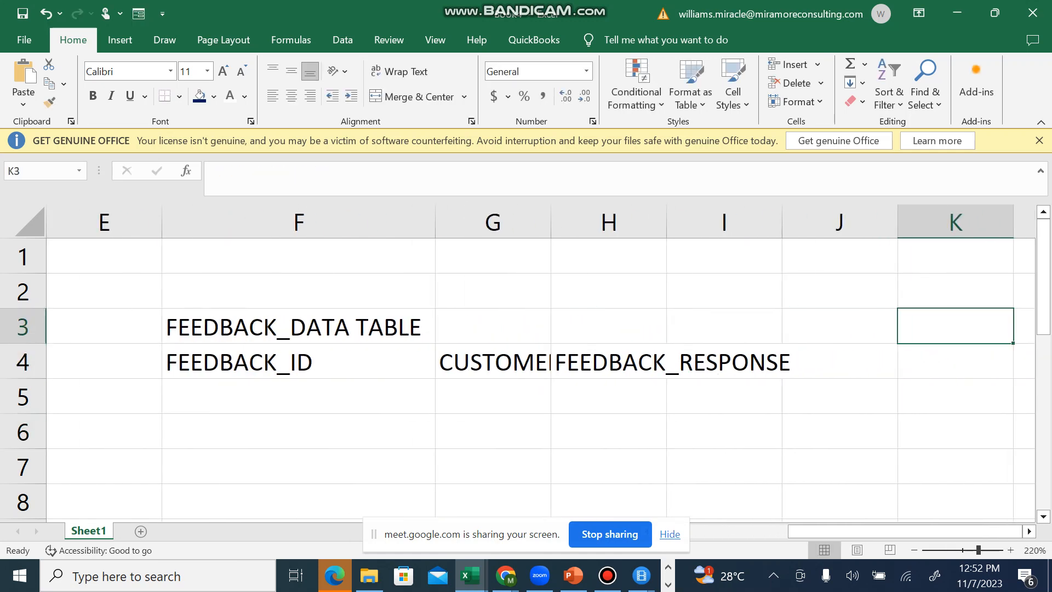
key(Left)
key(Left)
key(Left)
key(Left)
key(Left)
key(shift+Right)
key(shift+Right)
key(shift+Right)
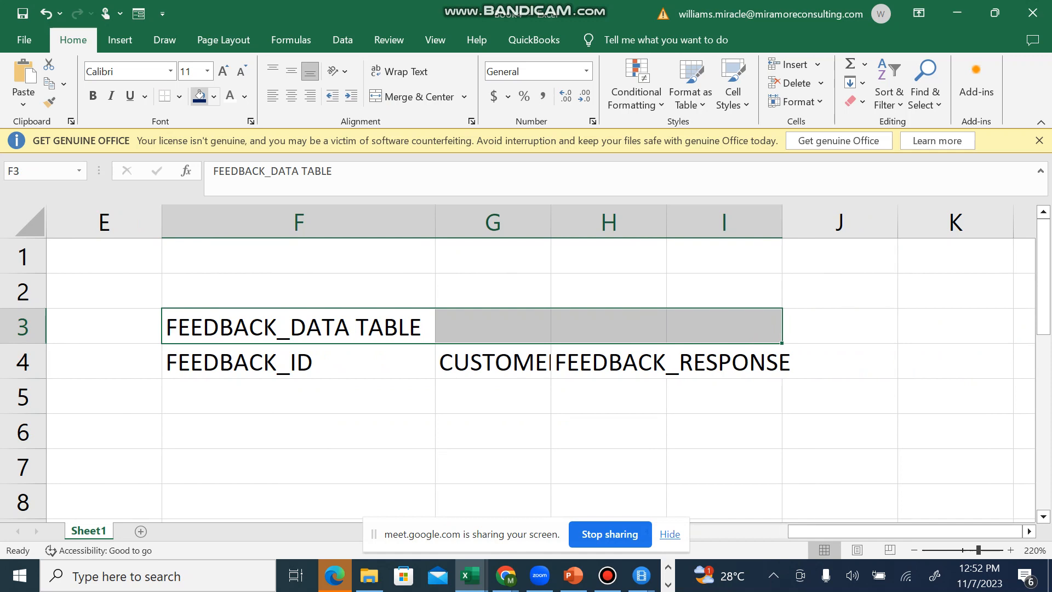
click(199, 96)
click(231, 96)
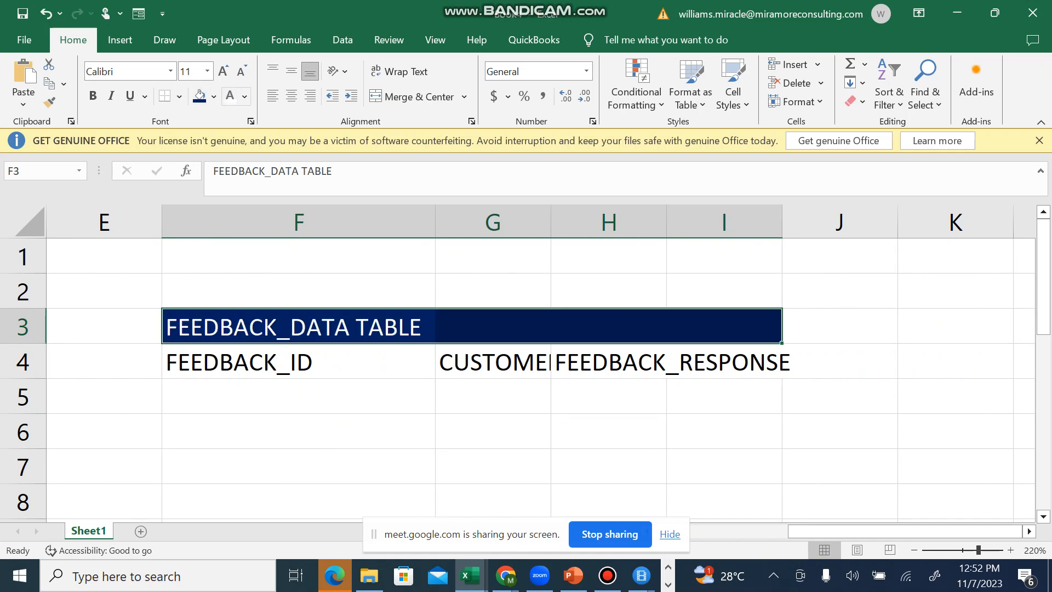
Step: Make the FEEDBACK_DATA TABLE title bold and merge and center it across F3:I3
click(93, 96)
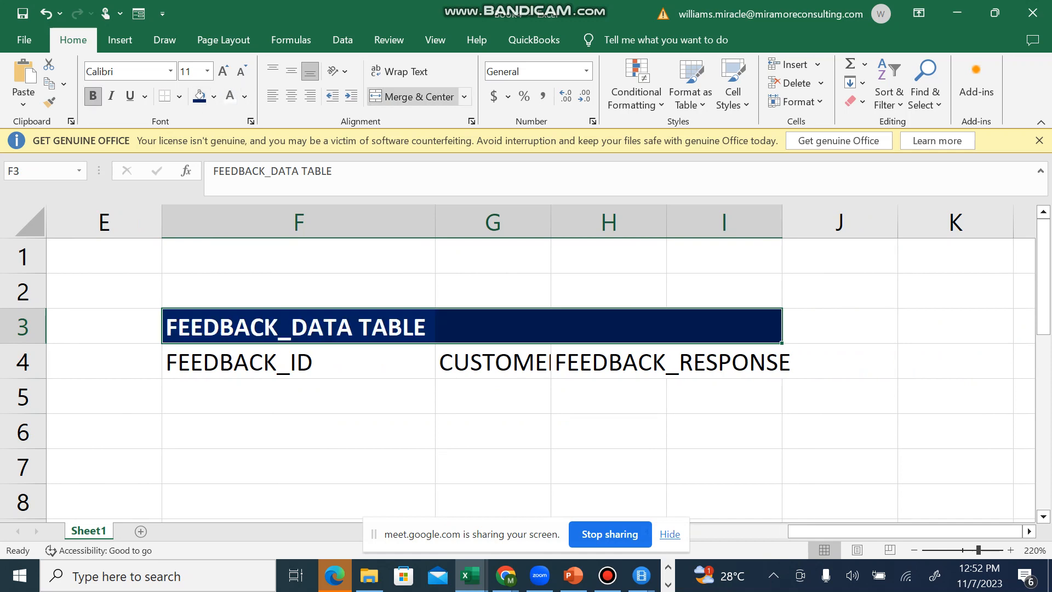
click(464, 96)
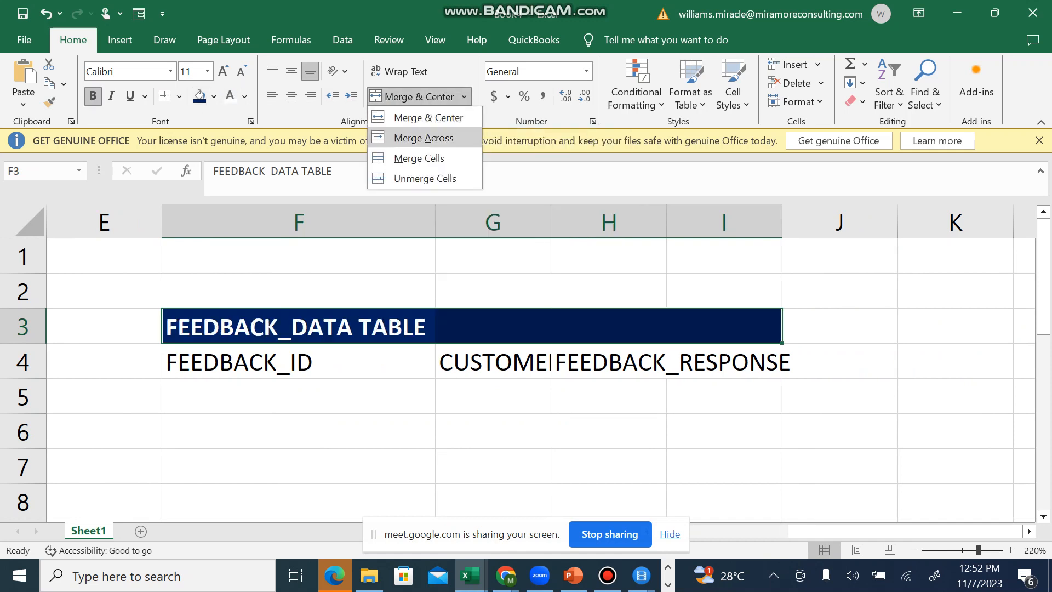
click(428, 117)
Step: Give the header cells F4:I4 a yellow fill and bold text
drag(274, 361, 767, 366)
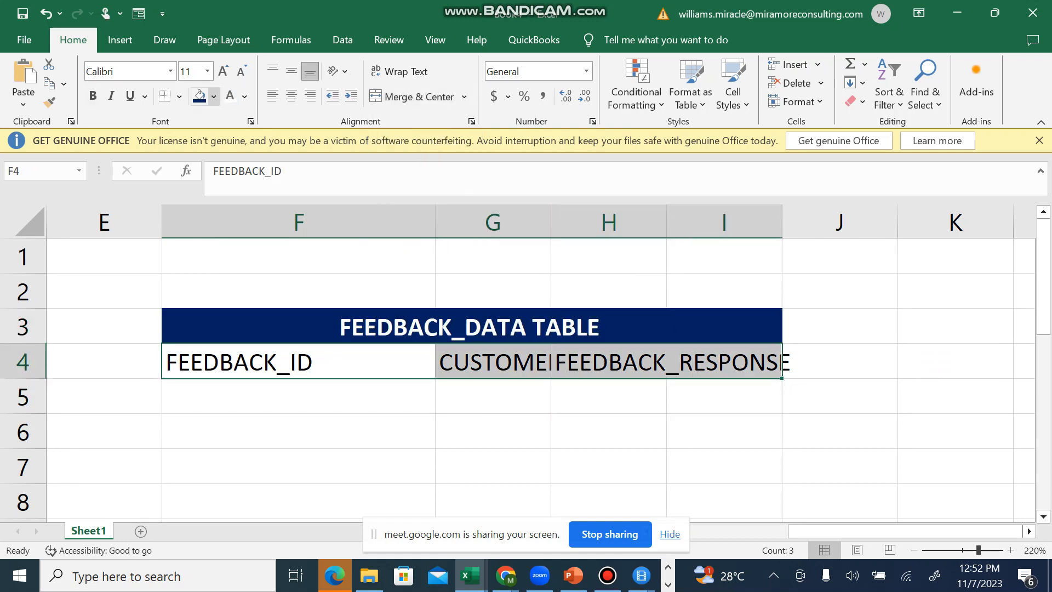
click(214, 96)
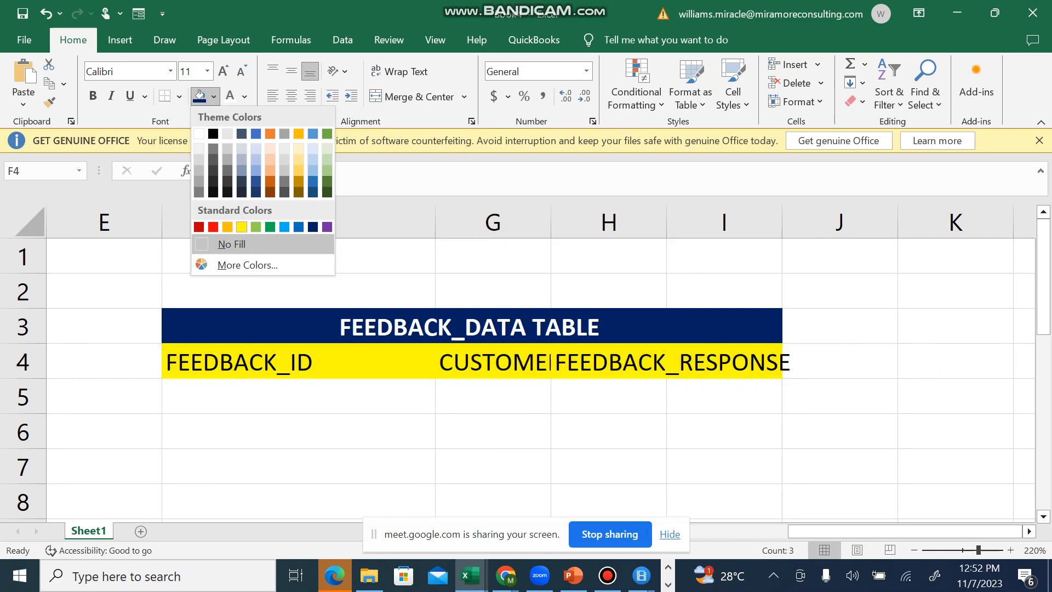
click(241, 226)
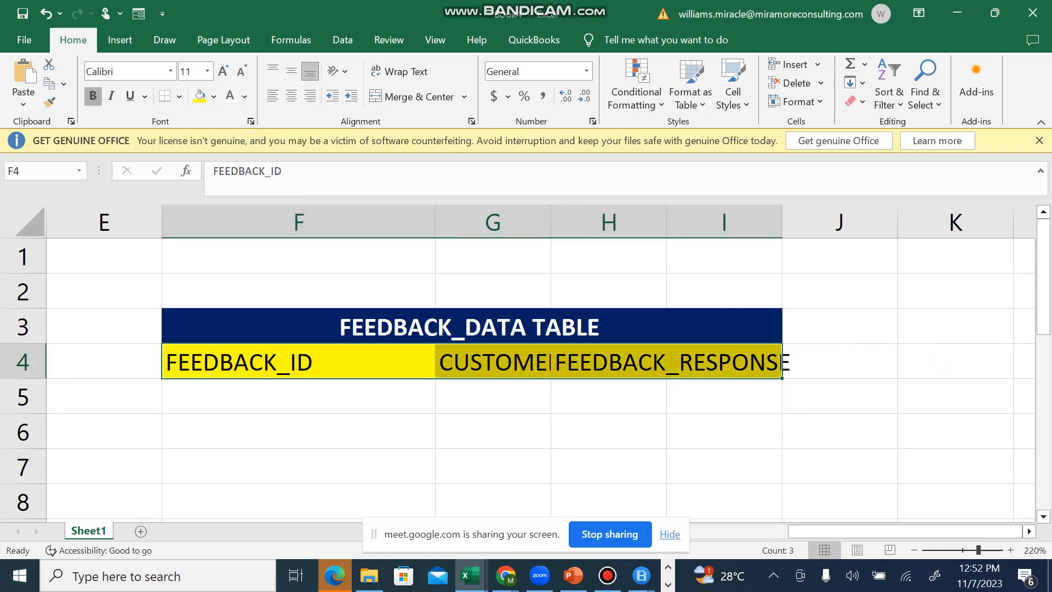
click(93, 96)
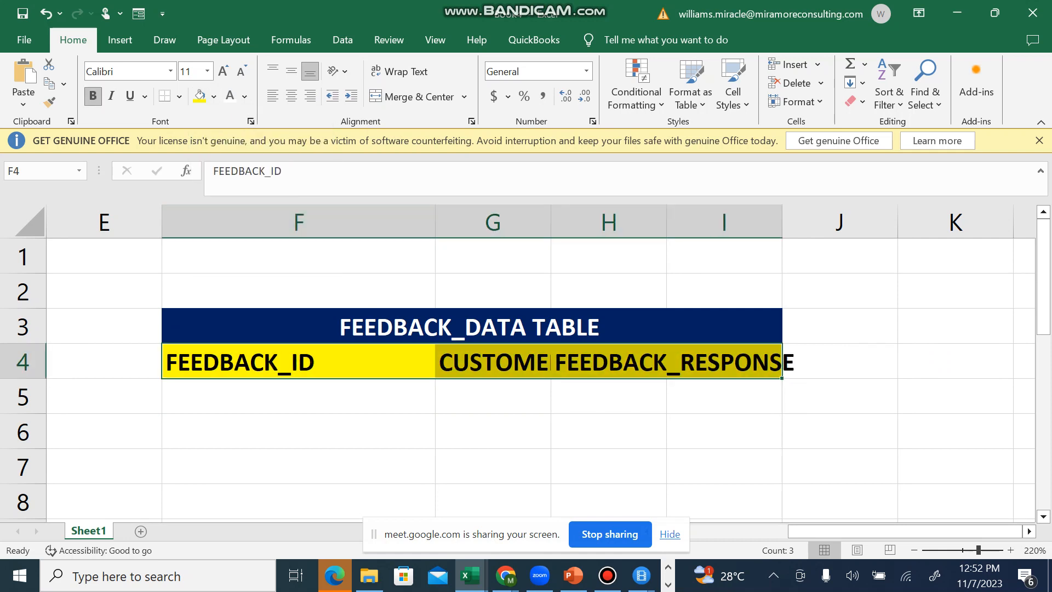
Step: Delete the empty columns A through E so the table starts at the sheet's first column
click(109, 253)
click(110, 224)
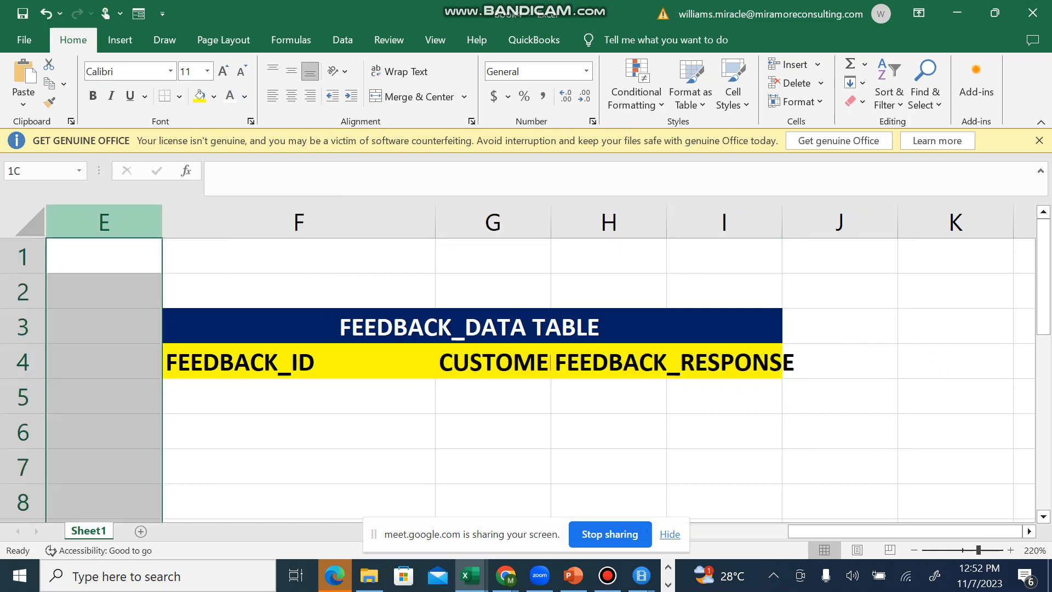
drag(110, 224, 49, 226)
right_click(149, 217)
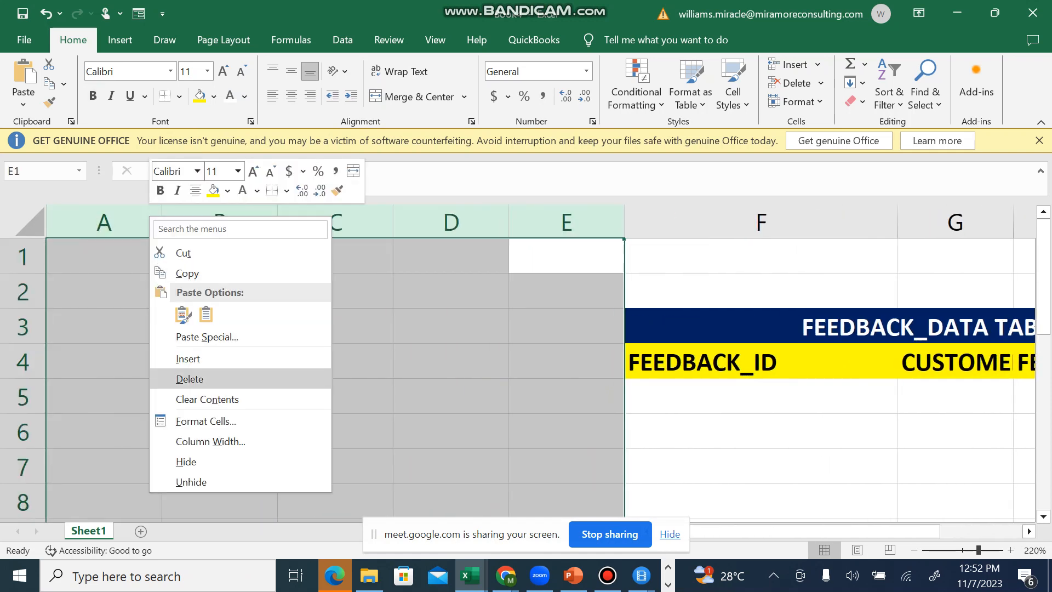
click(189, 378)
click(189, 291)
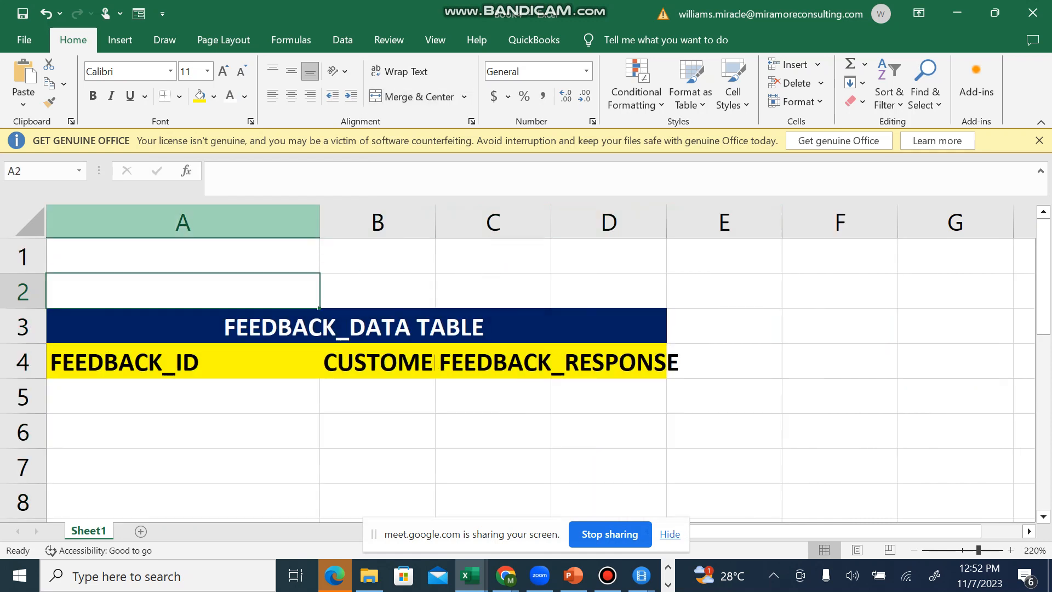
Step: Narrow column A and autofit all columns of the sheet to their header text
drag(320, 222, 215, 222)
click(215, 222)
click(263, 256)
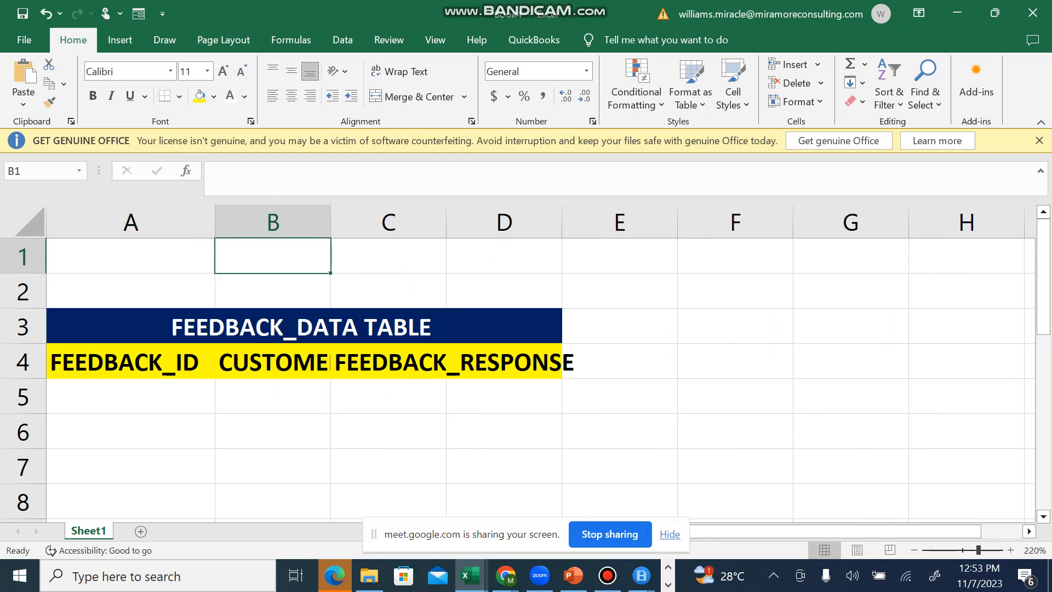
click(28, 222)
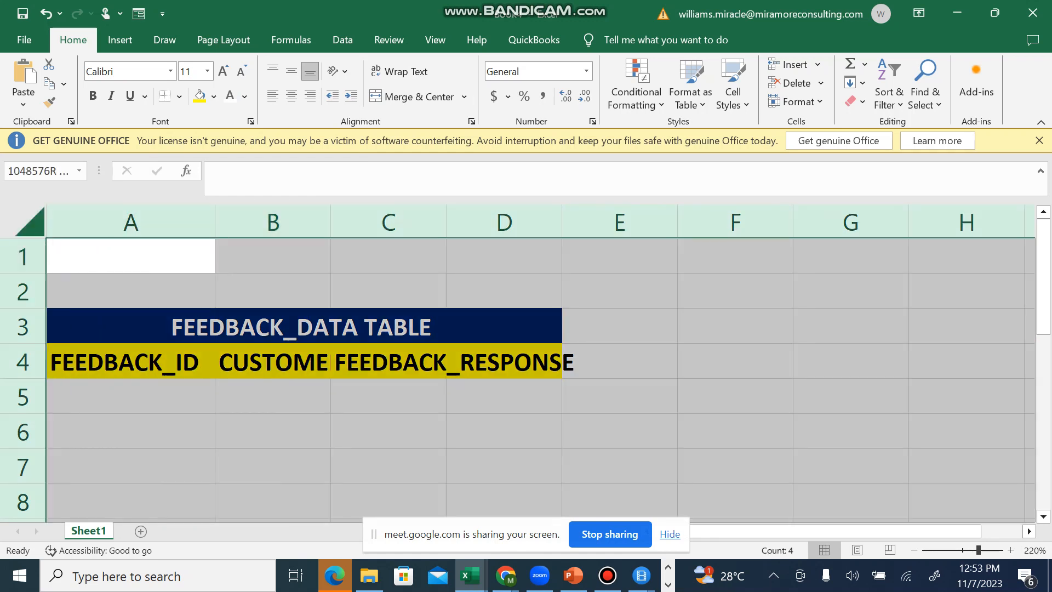
double_click(215, 221)
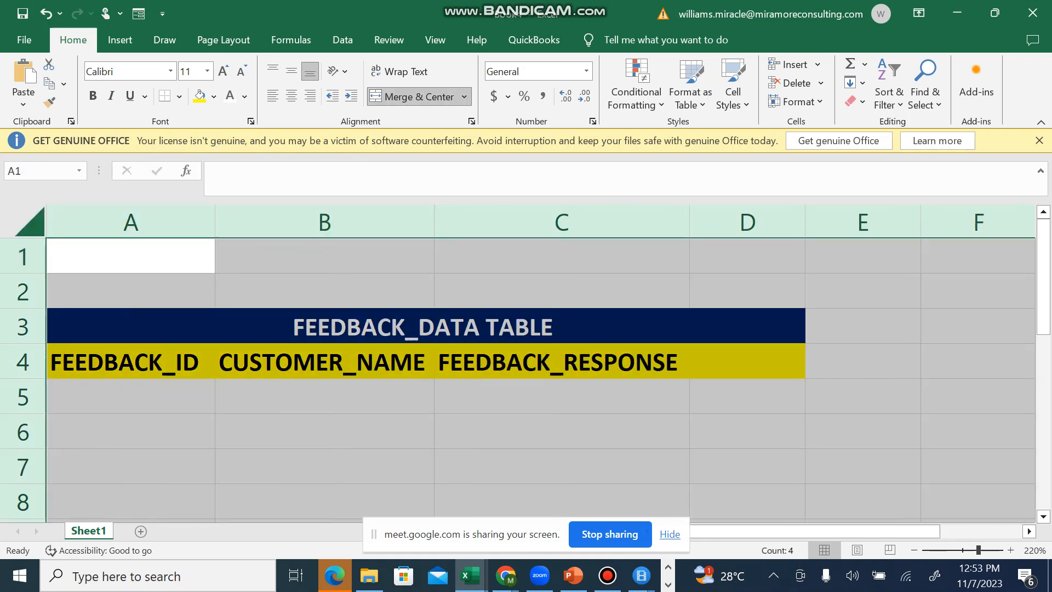
Step: Change the fill of the header cells A4:D4 to light blue
click(324, 361)
mouse_move(324, 332)
mouse_down()
mouse_move(324, 263)
mouse_move(324, 323)
mouse_up()
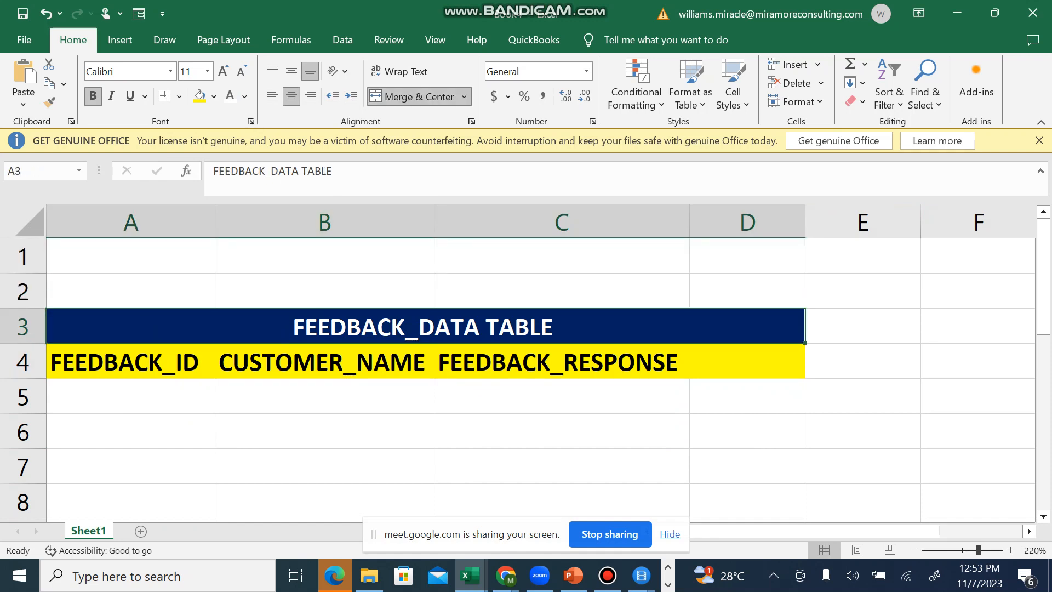
key(Down)
key(shift+Right)
key(shift+Right)
key(shift+Right)
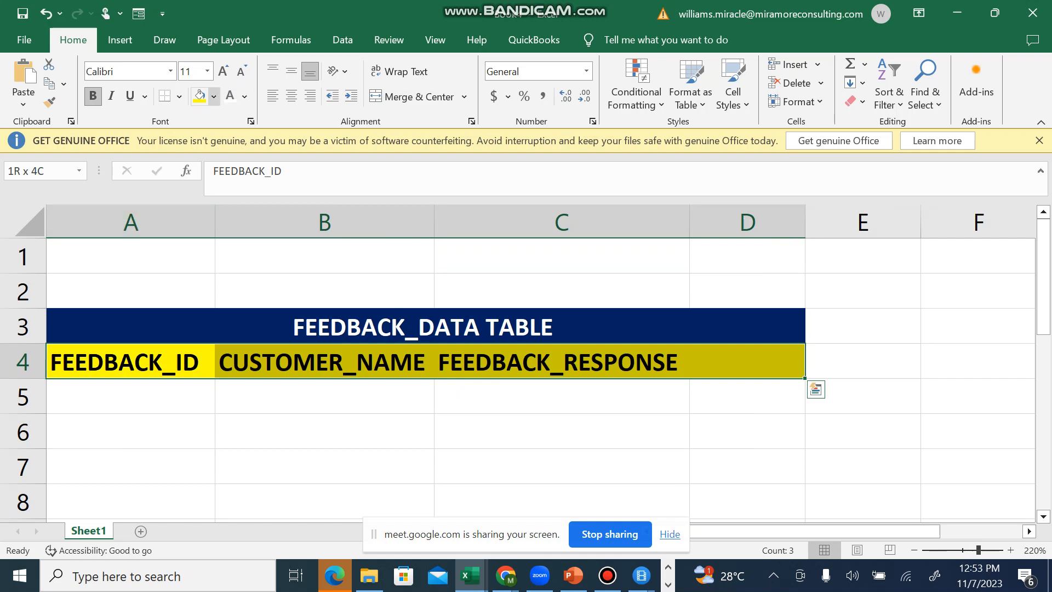
click(213, 97)
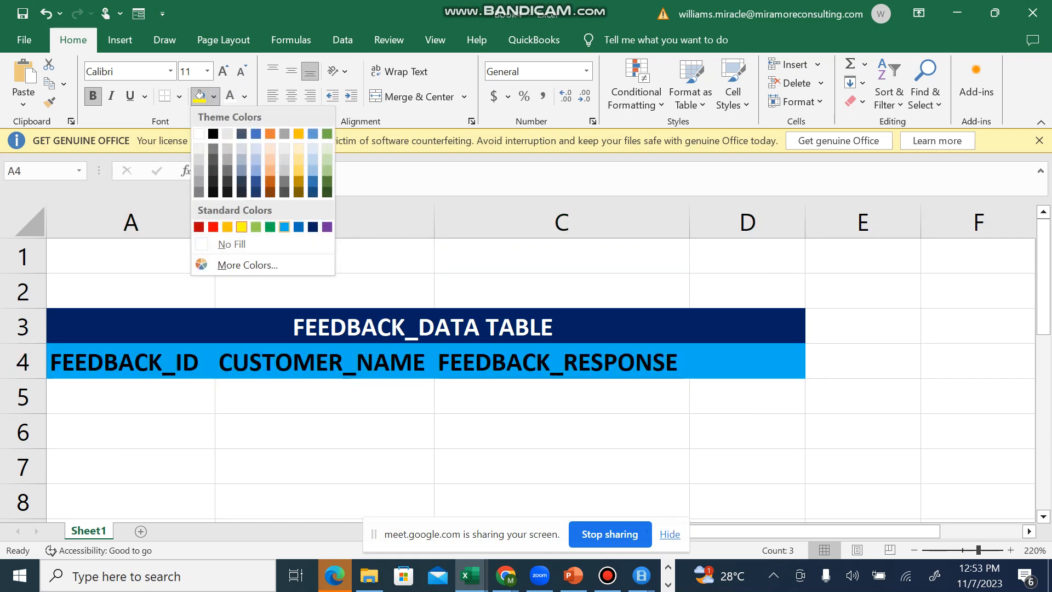
click(284, 227)
click(324, 431)
click(426, 327)
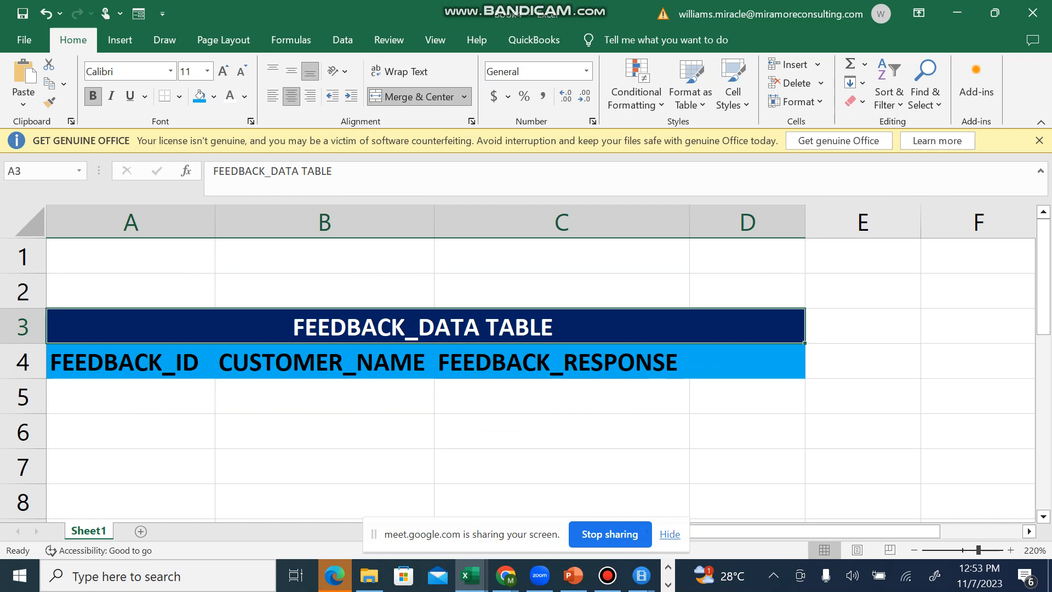
click(130, 360)
click(325, 360)
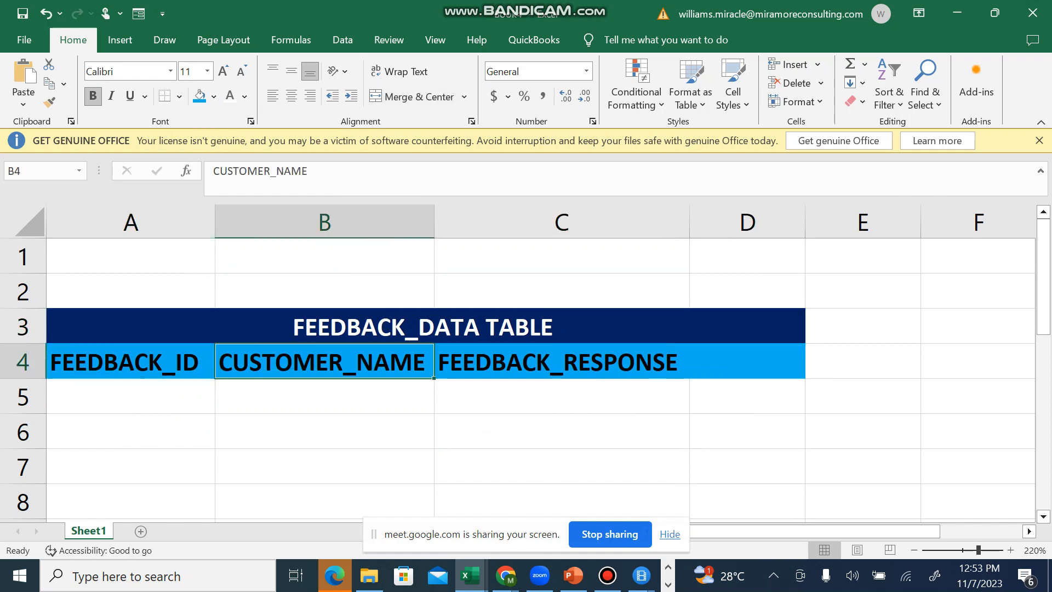
click(324, 431)
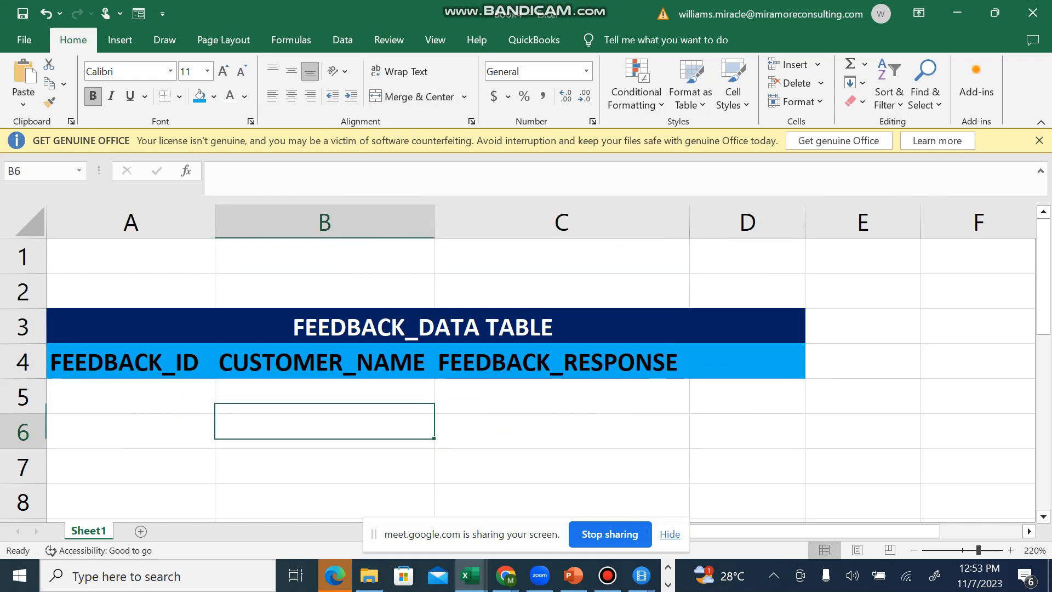
Step: Switch to the WordPad document holding the class notes with the customer feedback examples
key(alt+Tab)
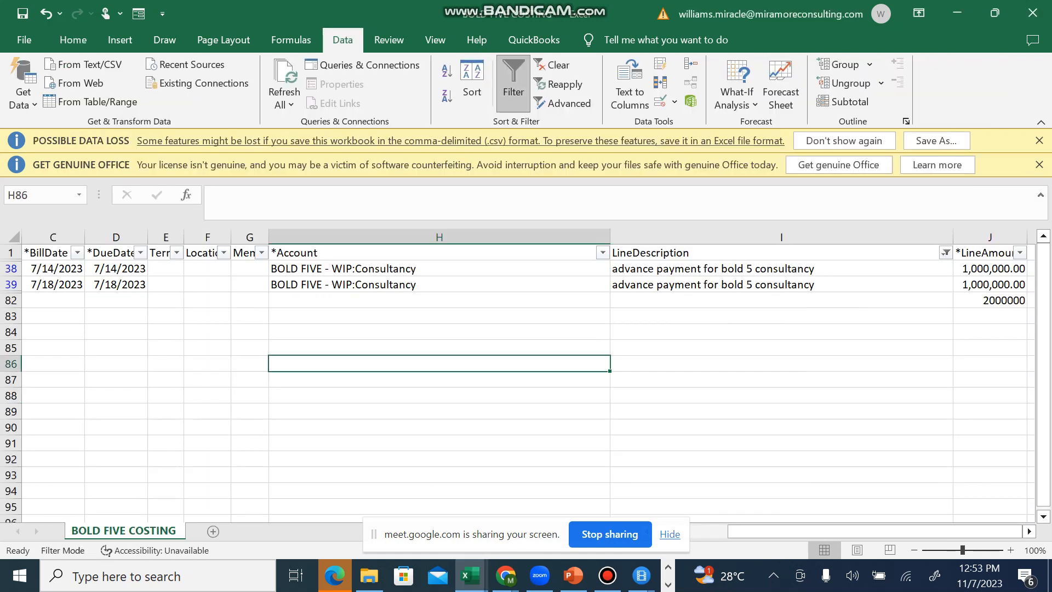
key(alt+Tab)
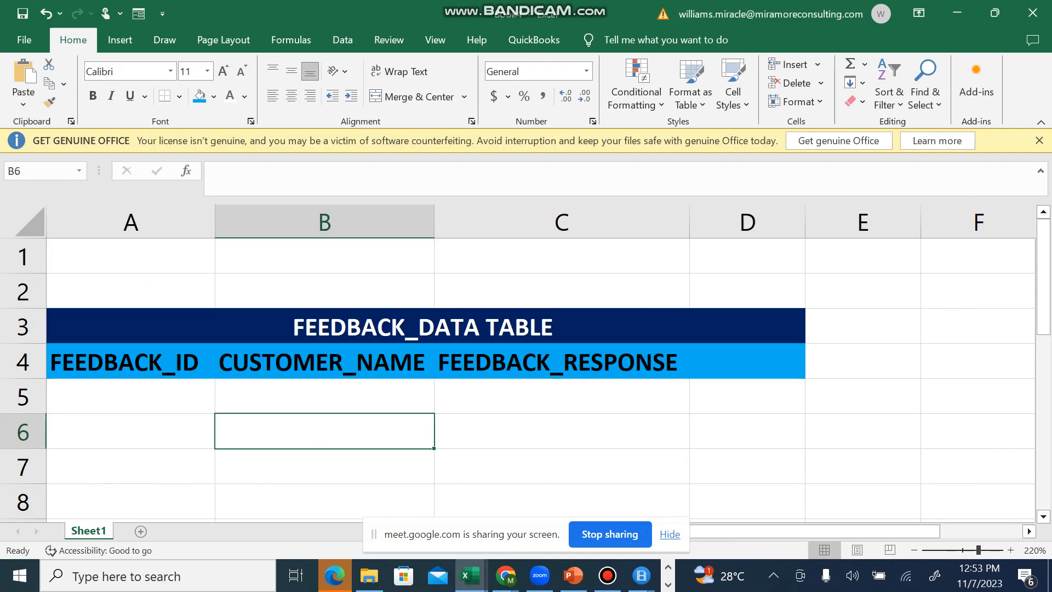
click(561, 395)
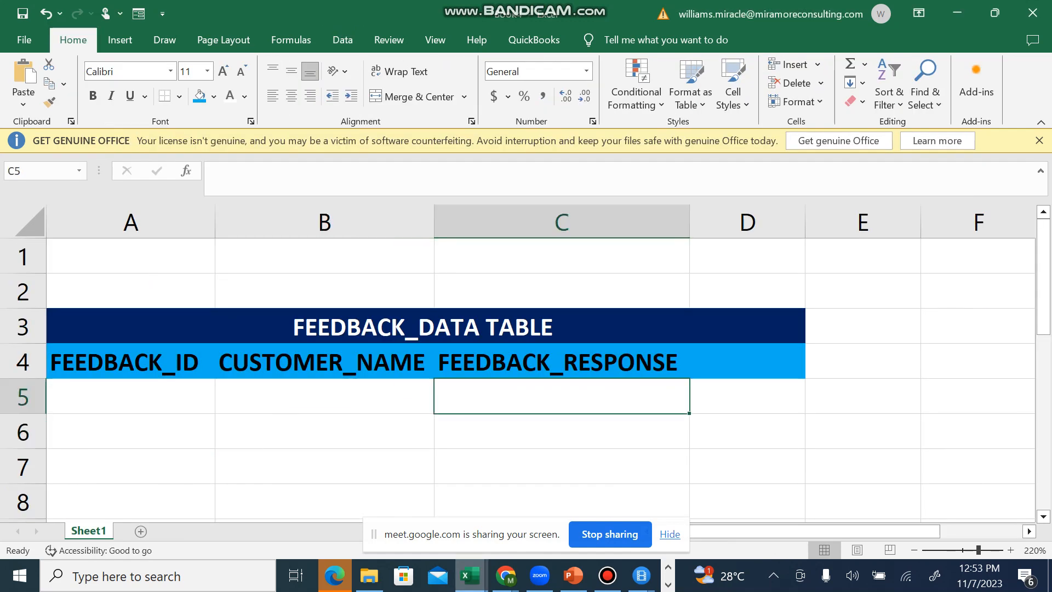
mouse_move(470, 575)
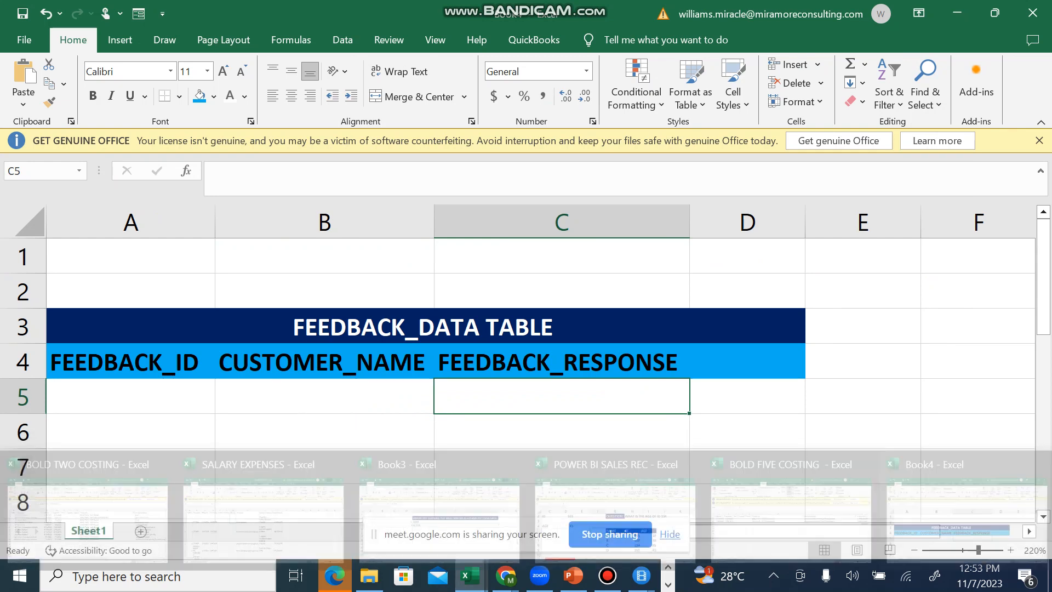
click(324, 395)
click(324, 500)
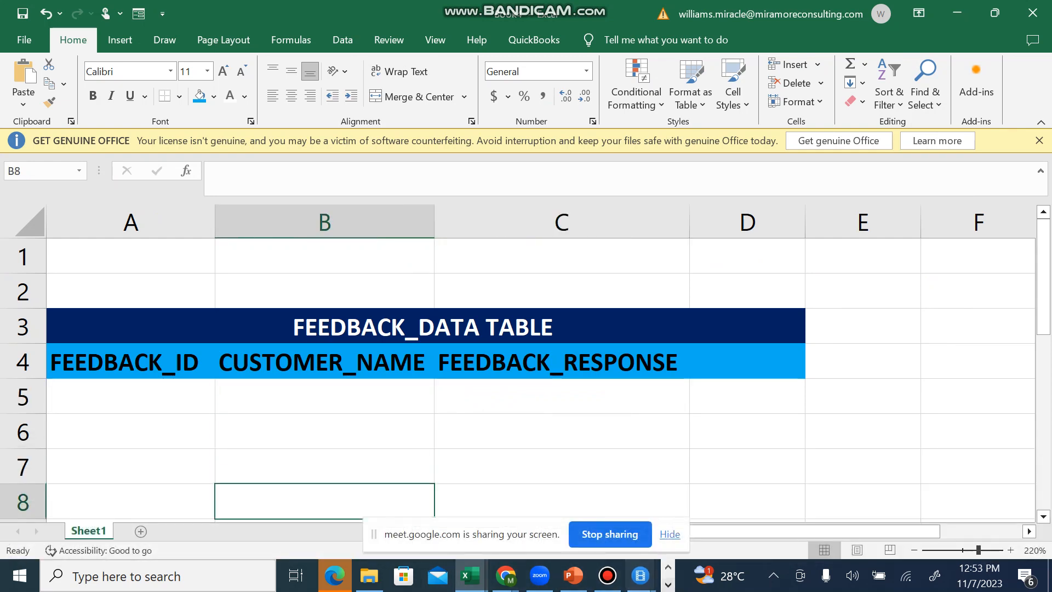
click(668, 584)
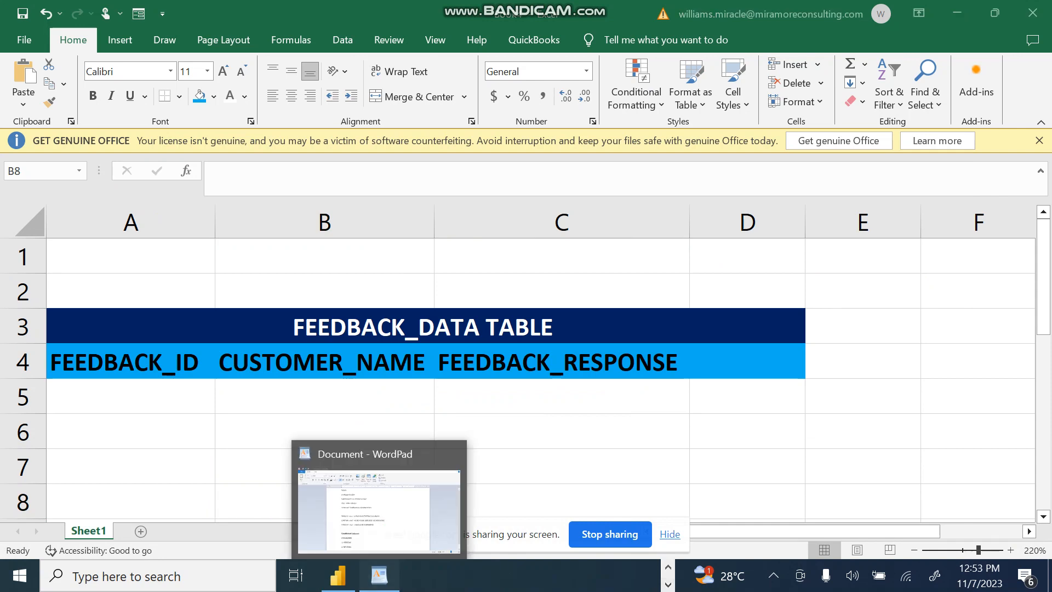
click(379, 576)
click(369, 372)
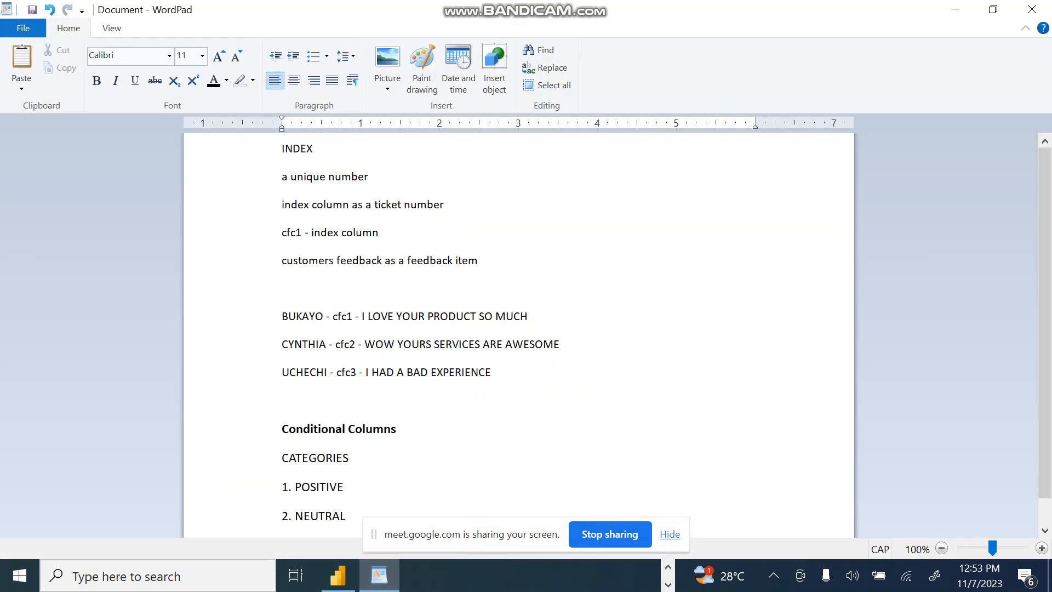
Step: Highlight the three customer feedback lines in the notes, and return to the feedback table in Excel
drag(281, 316, 329, 374)
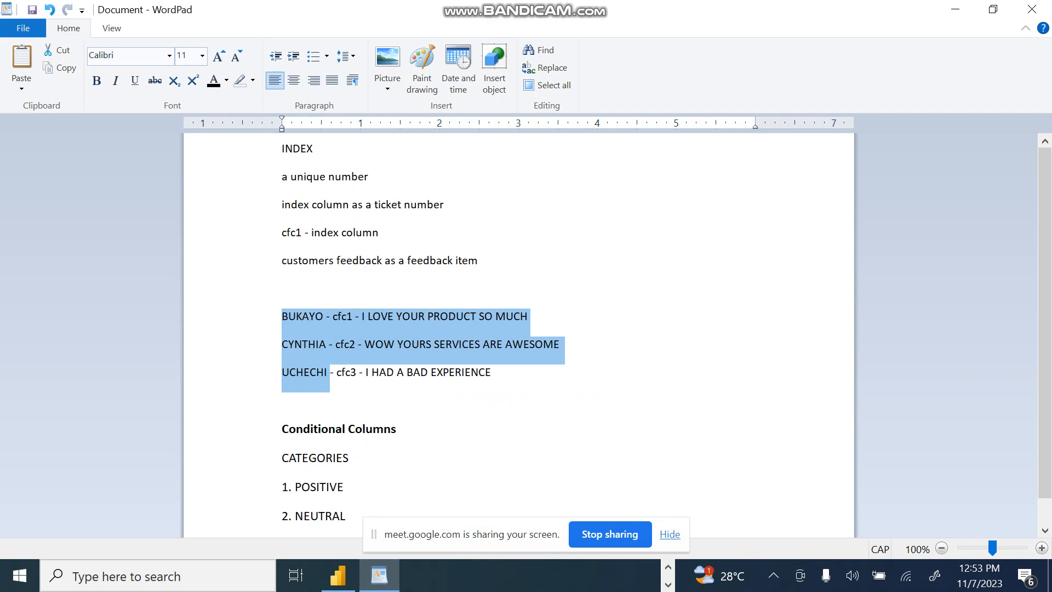
click(324, 316)
drag(281, 316, 340, 400)
key(ctrl+c)
key(alt+Tab)
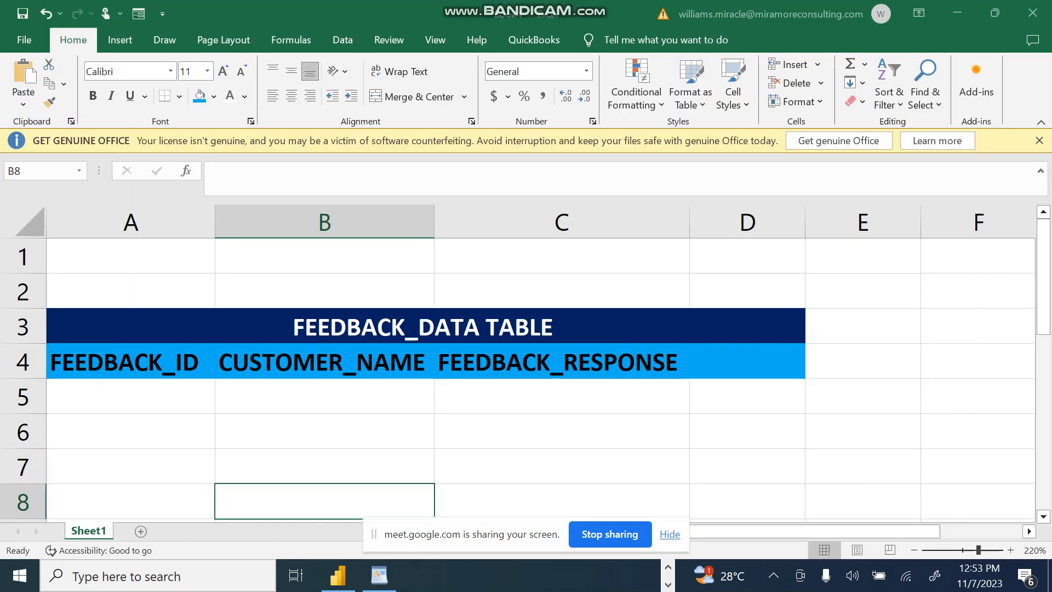
click(131, 396)
key(ctrl+v)
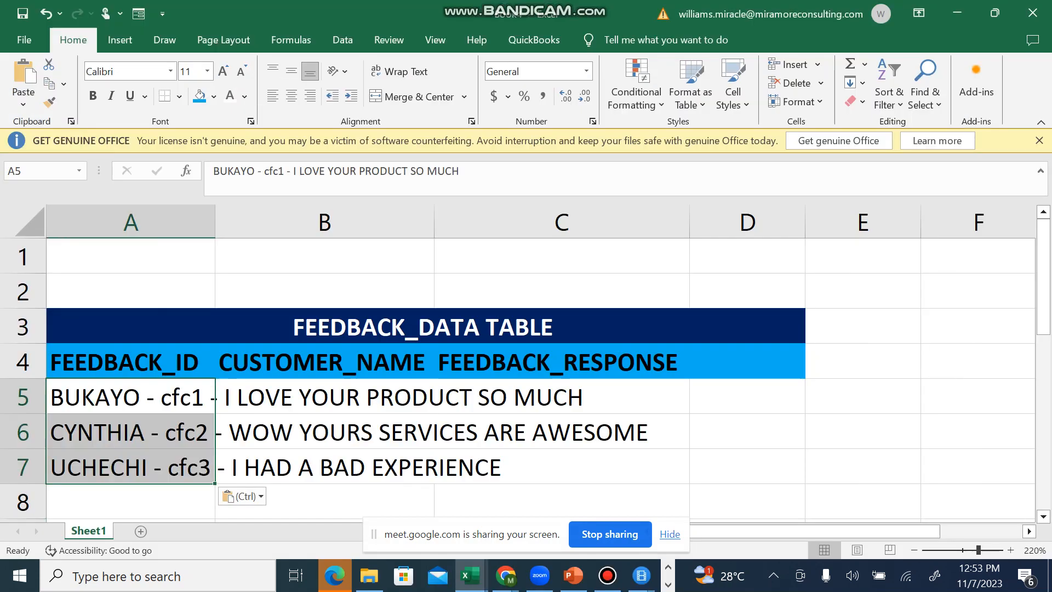
click(131, 395)
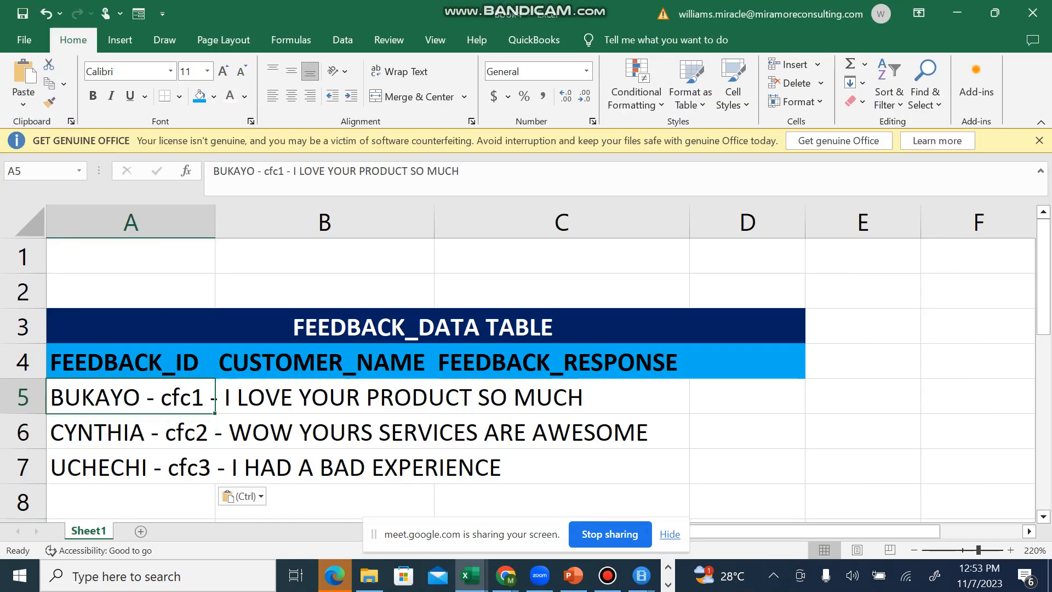
double_click(161, 395)
drag(161, 395, 50, 397)
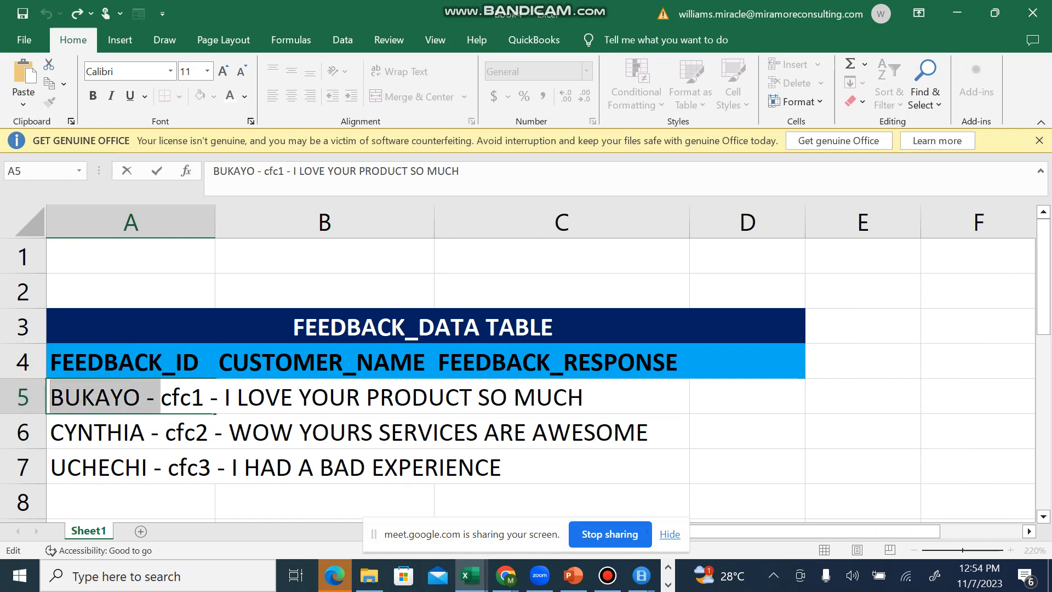
click(433, 433)
key(ctrl+z)
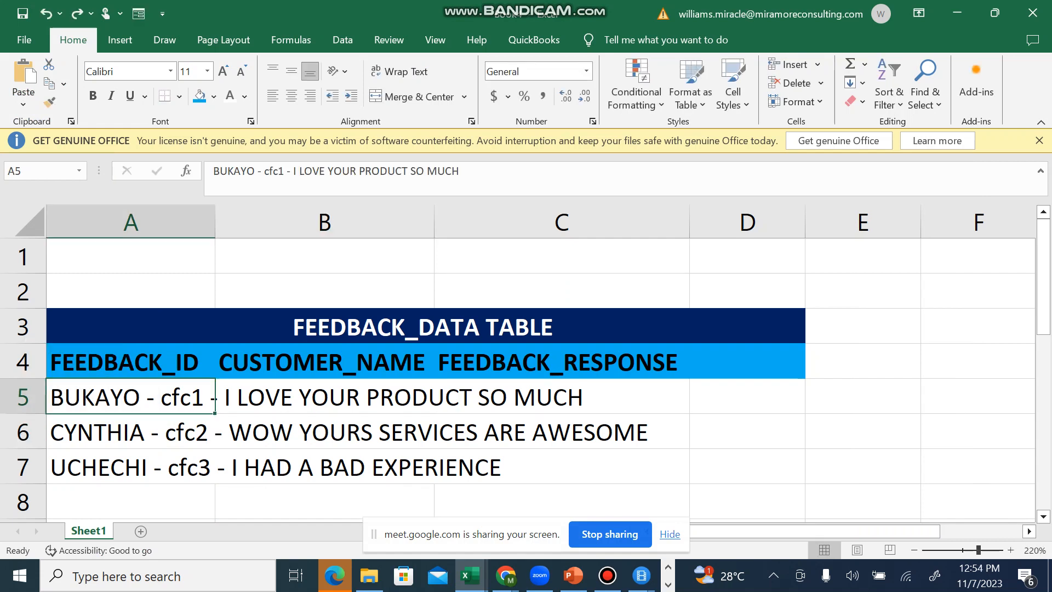
key(ctrl+z)
Step: Copy the three highlighted customer feedback lines from the WordPad notes and paste them into the Excel table starting at cell B5
click(324, 396)
key(ctrl+c)
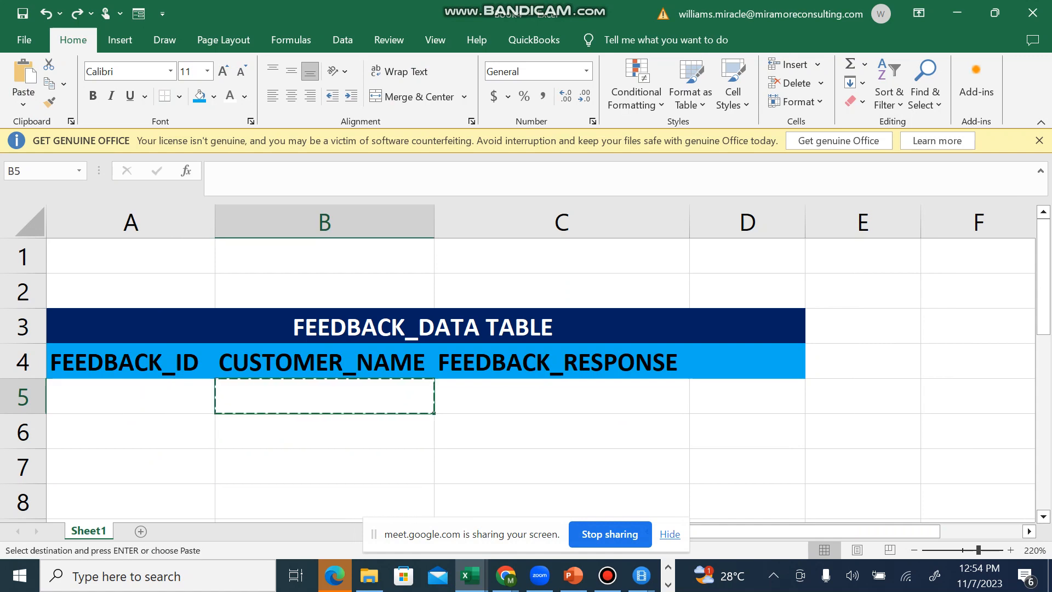
key(alt+Tab)
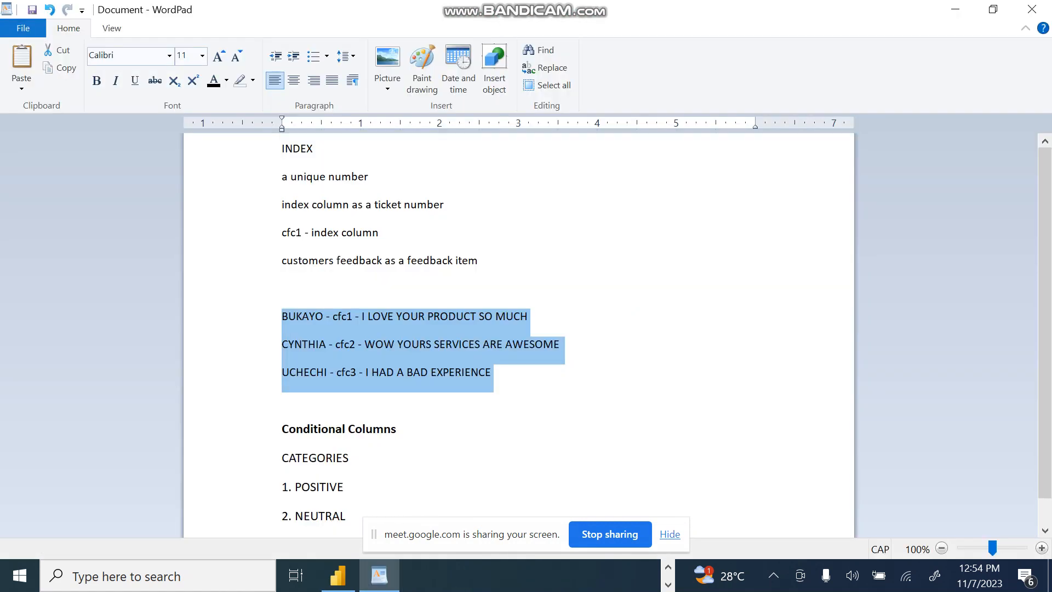
key(alt+Tab)
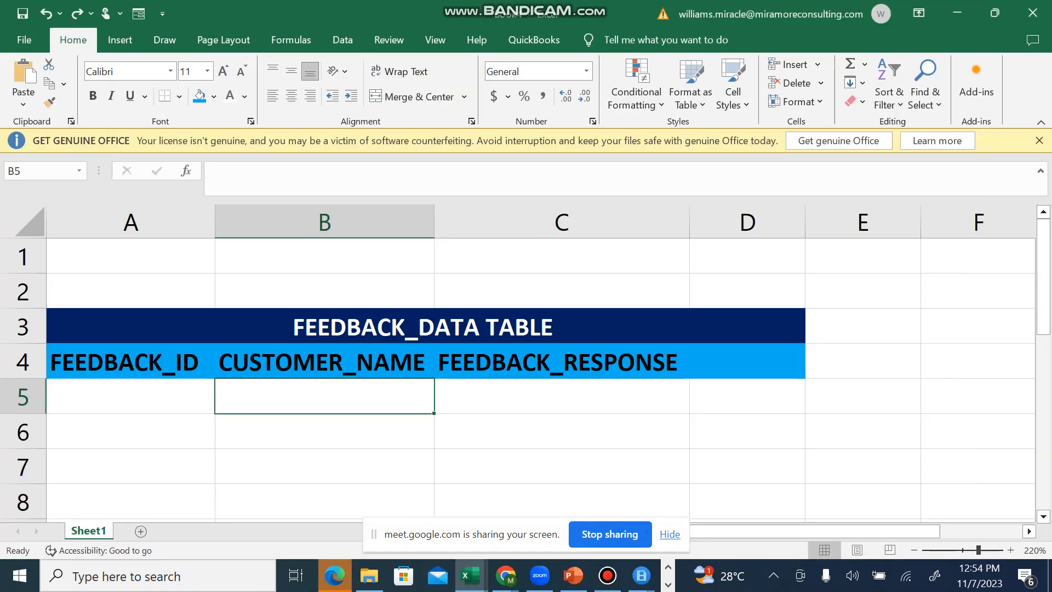
key(ctrl+v)
click(323, 397)
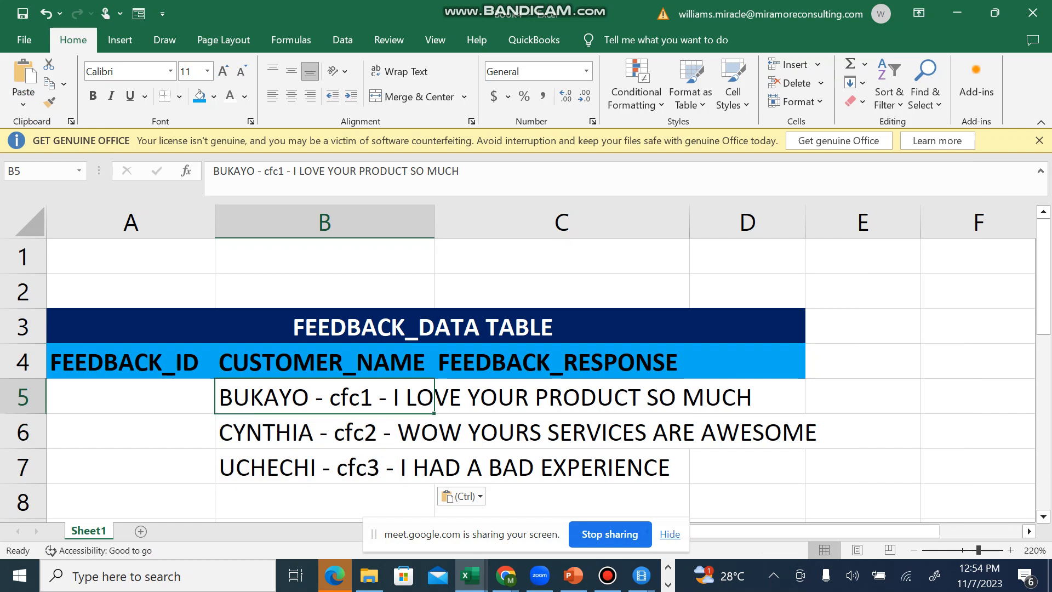
Step: Cut the text "- cfc1 -" out of the feedback line in B5 and paste it into A5 under FEEDBACK_ID
click(323, 431)
click(324, 396)
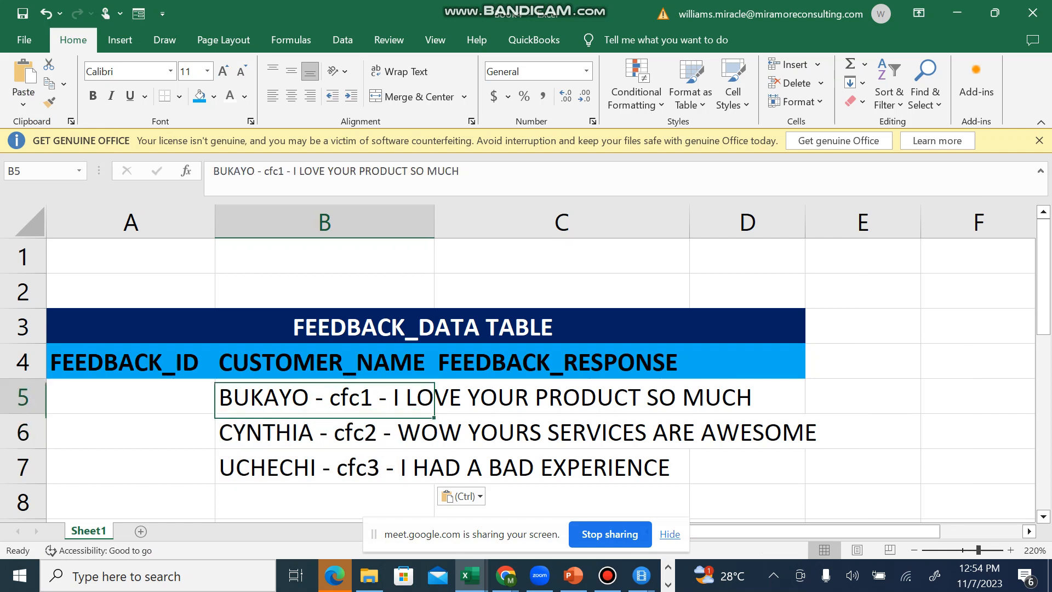
double_click(378, 397)
drag(393, 396, 310, 396)
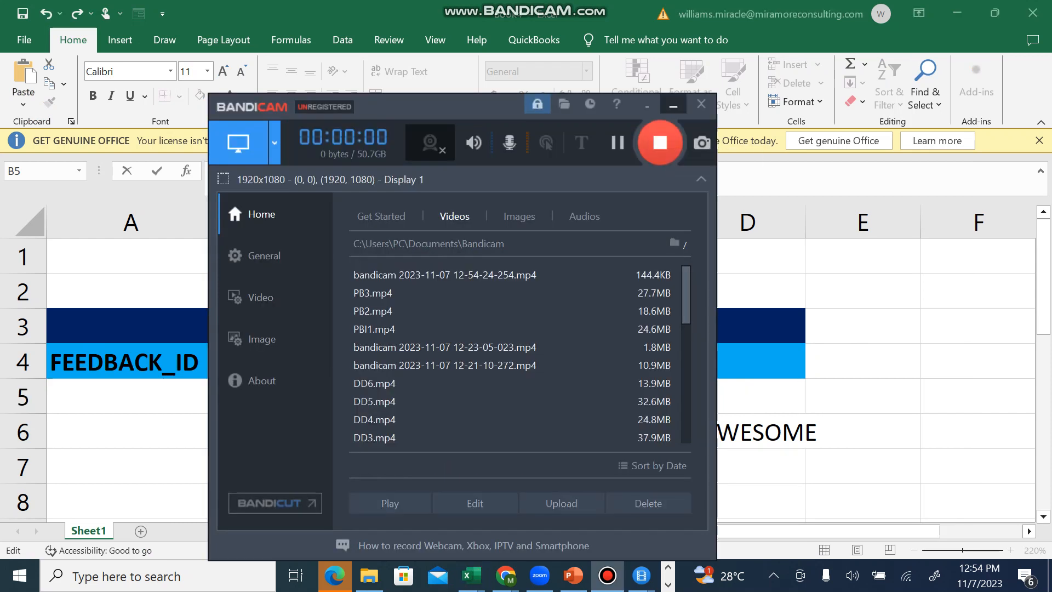
click(673, 104)
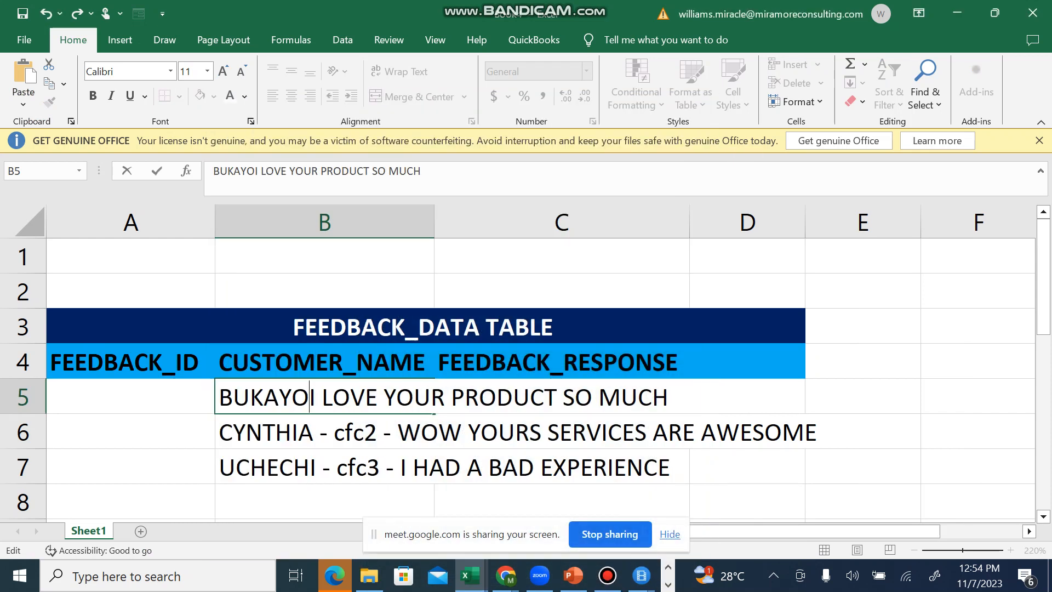
click(130, 396)
key(ctrl+v)
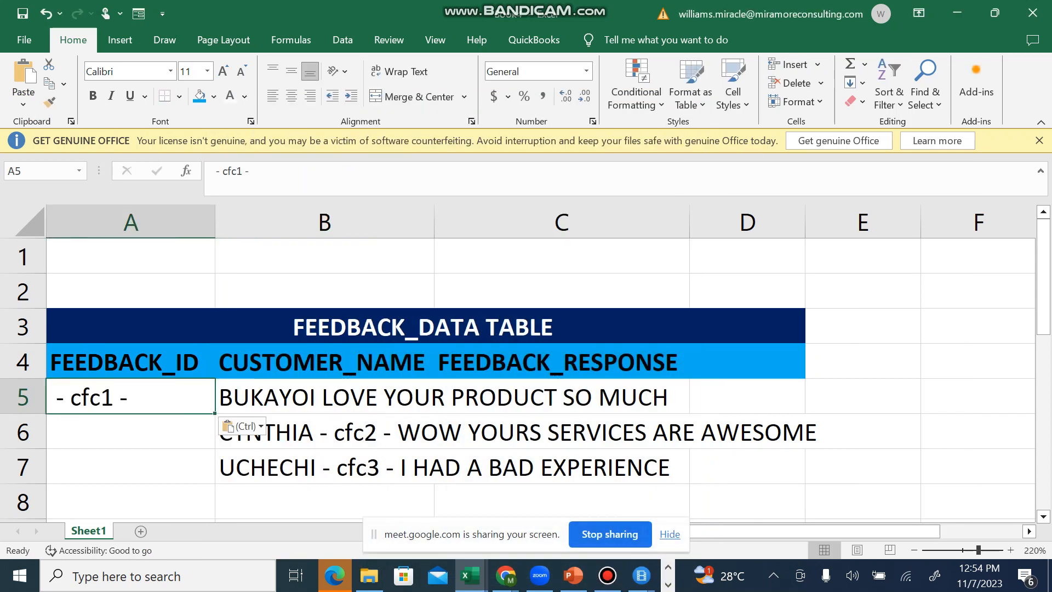
Step: Remove the dashes and spaces around the ID in A5 so that it reads cfc1
key(F2)
key(BackSpace)
key(BackSpace)
key(BackSpace)
key(Left)
key(Left)
key(Left)
key(Left)
key(BackSpace)
key(BackSpace)
key(BackSpace)
key(Tab)
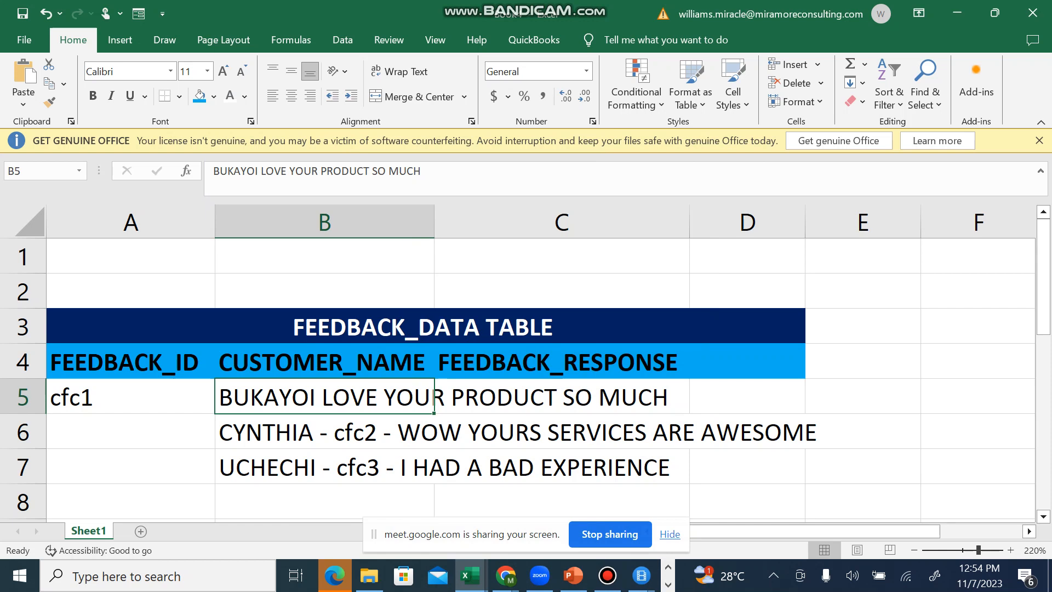
click(324, 432)
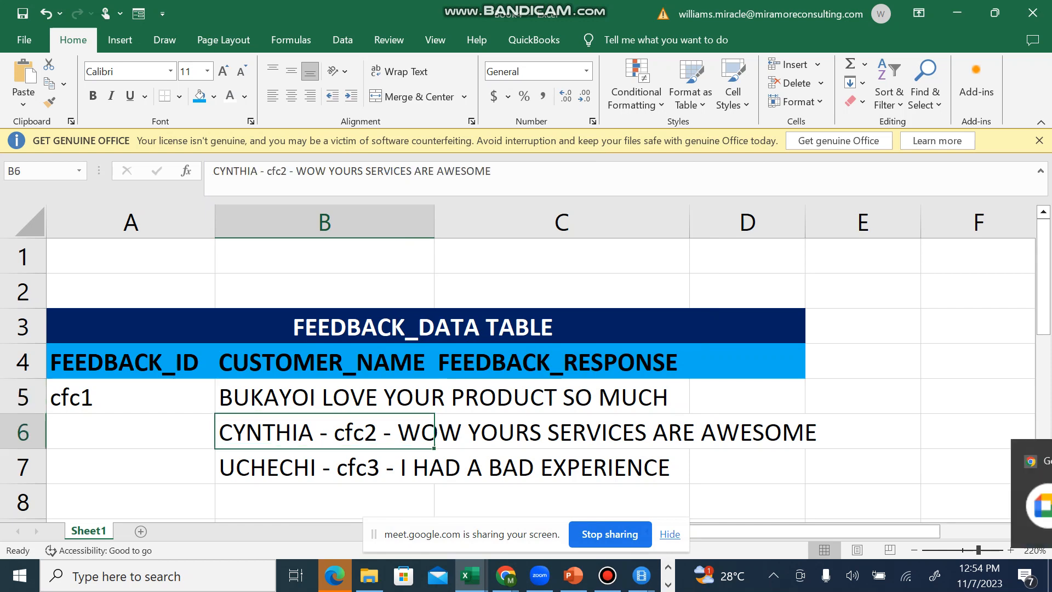
drag(324, 397, 410, 469)
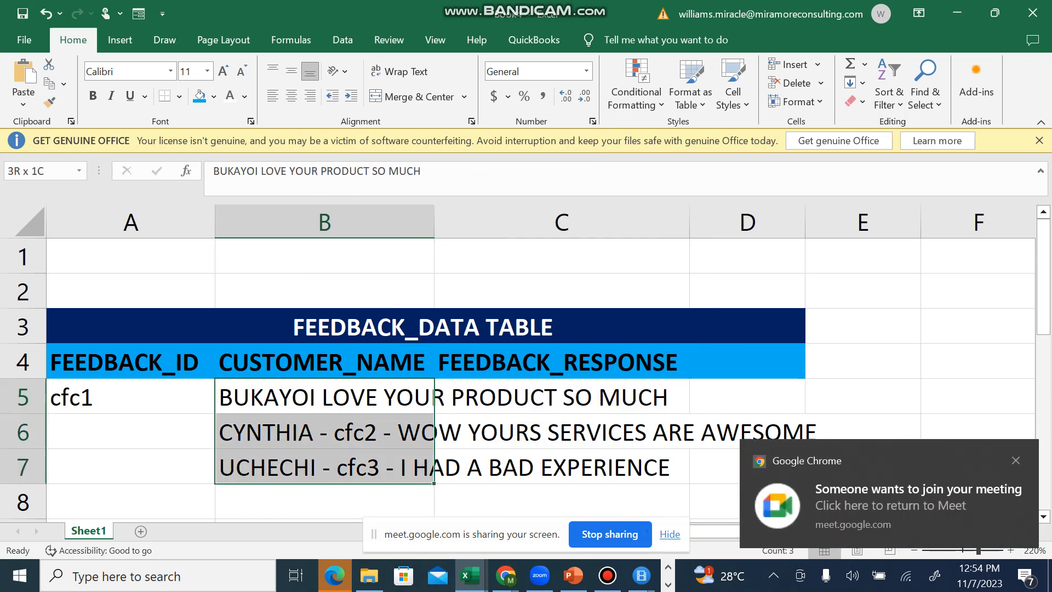
key(BackSpace)
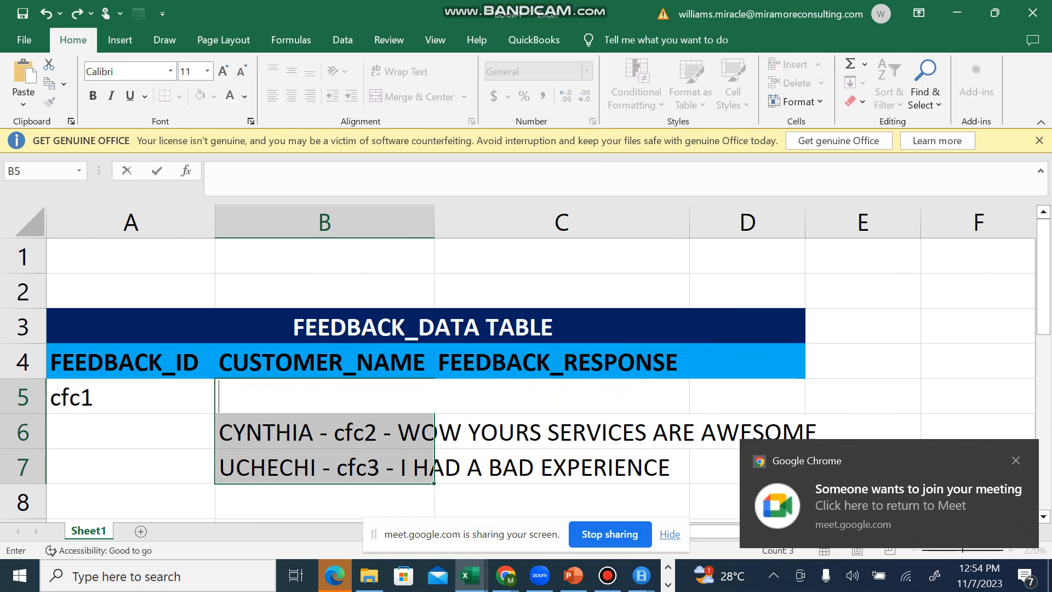
key(ctrl+z)
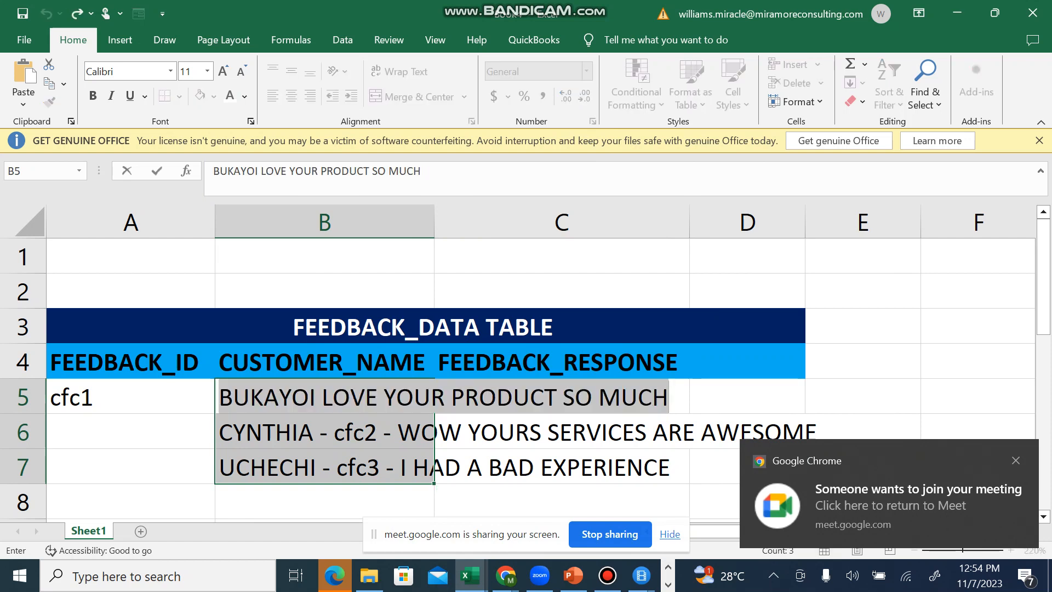
click(324, 432)
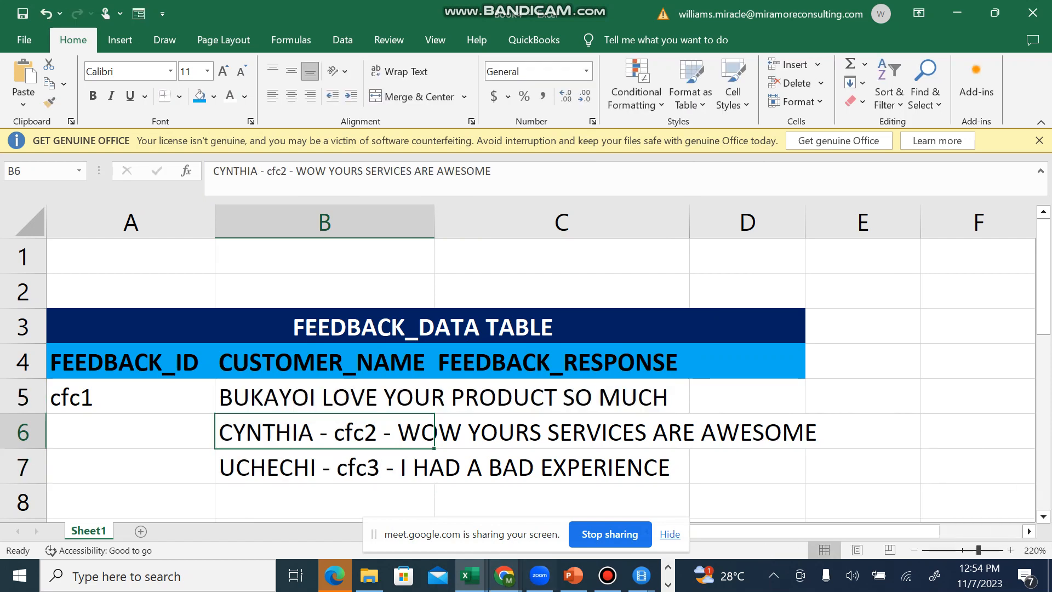
Step: Switch to the Google Meet call in Chrome to handle the request to join
mouse_move(504, 575)
click(239, 507)
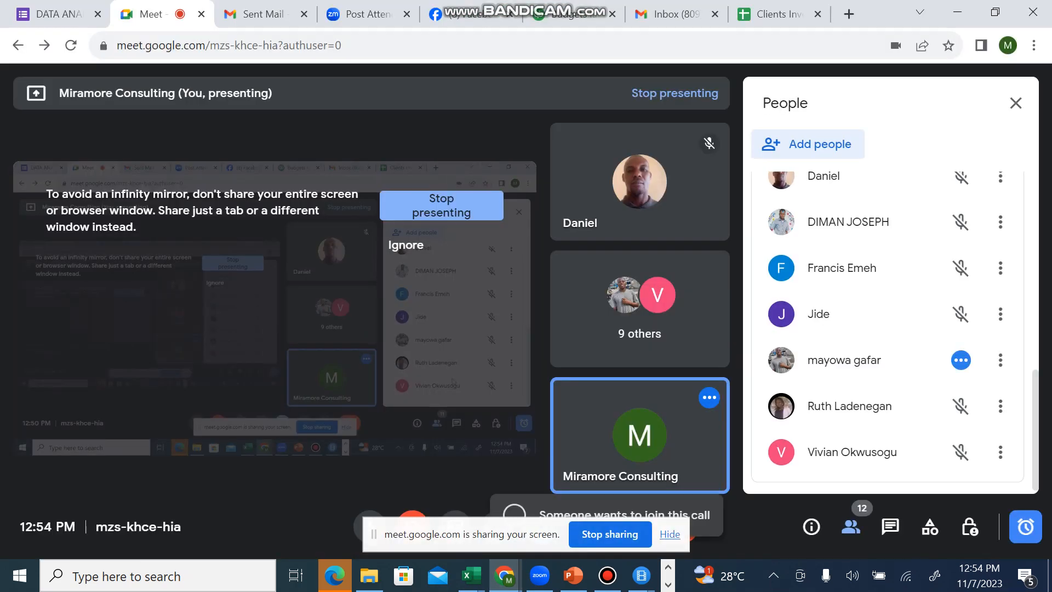
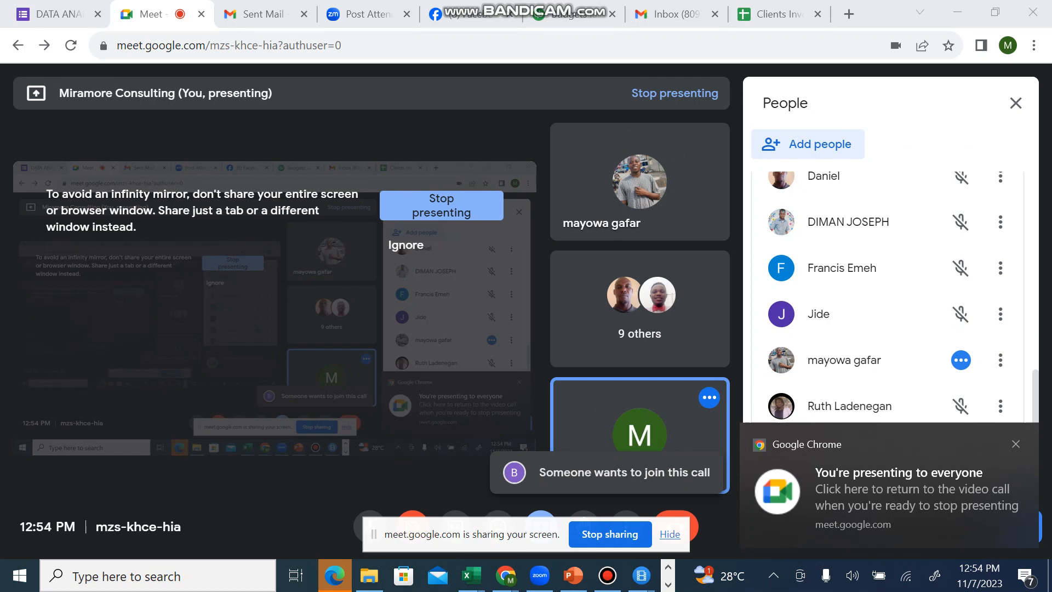
Step: Admit the participant waiting to join the Google Meet call and return to the Excel workbook
click(1035, 381)
drag(1036, 380, 1033, 184)
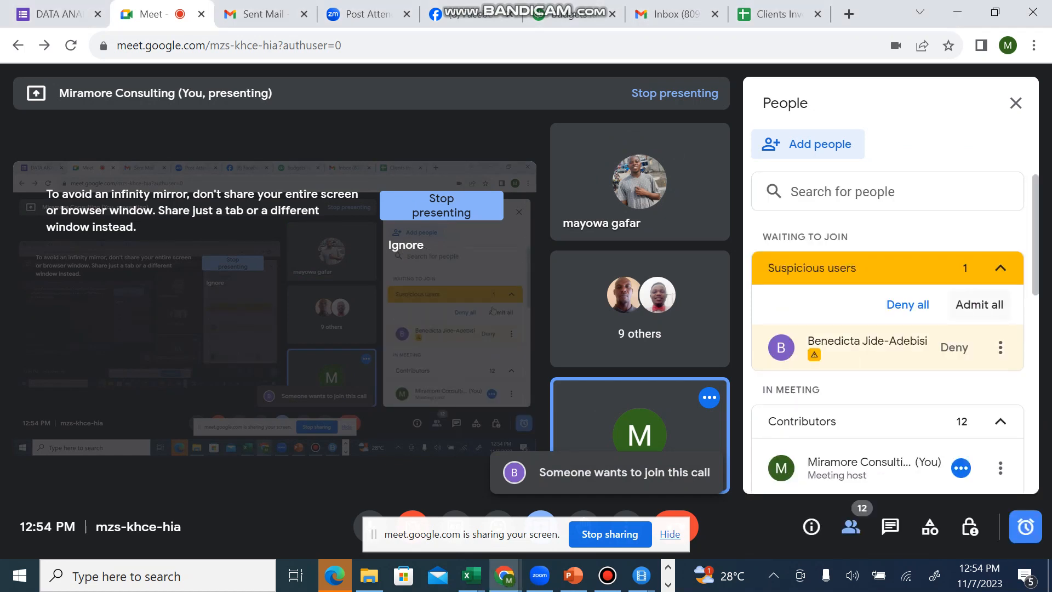
click(979, 305)
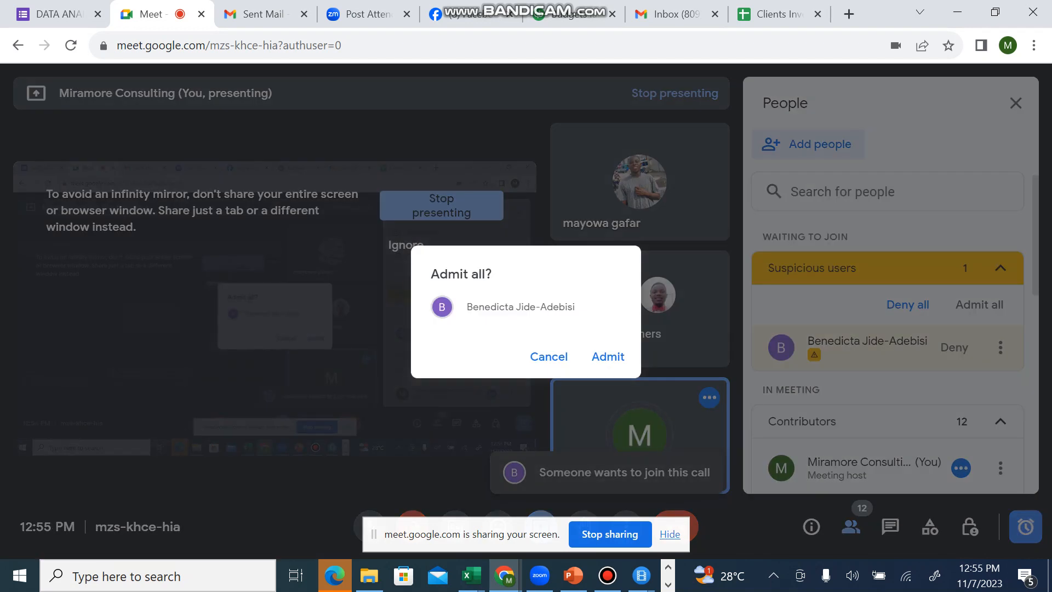
click(608, 356)
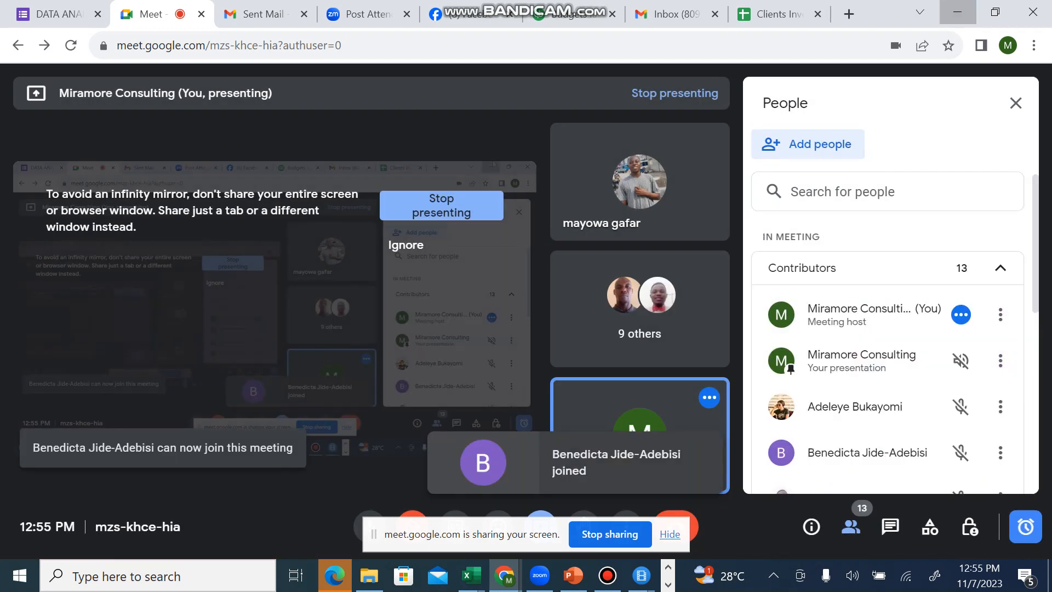
click(957, 12)
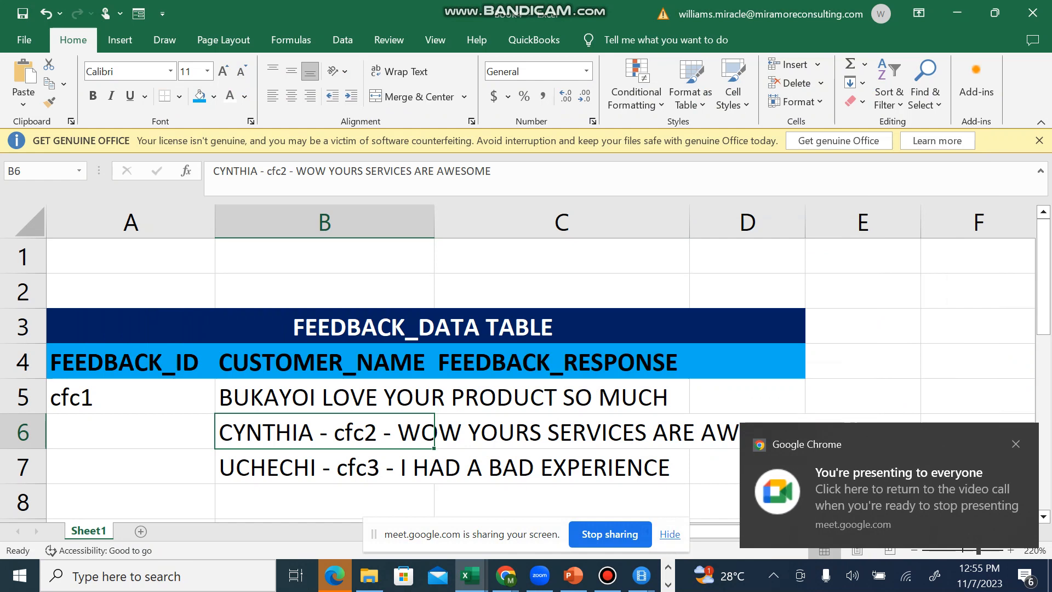
Step: Move the response text "I LOVE YOUR PRODUCT SO MUCH" from B5 to C5 under FEEDBACK_RESPONSE, leaving only the customer name in B5
click(324, 396)
key(ctrl+c)
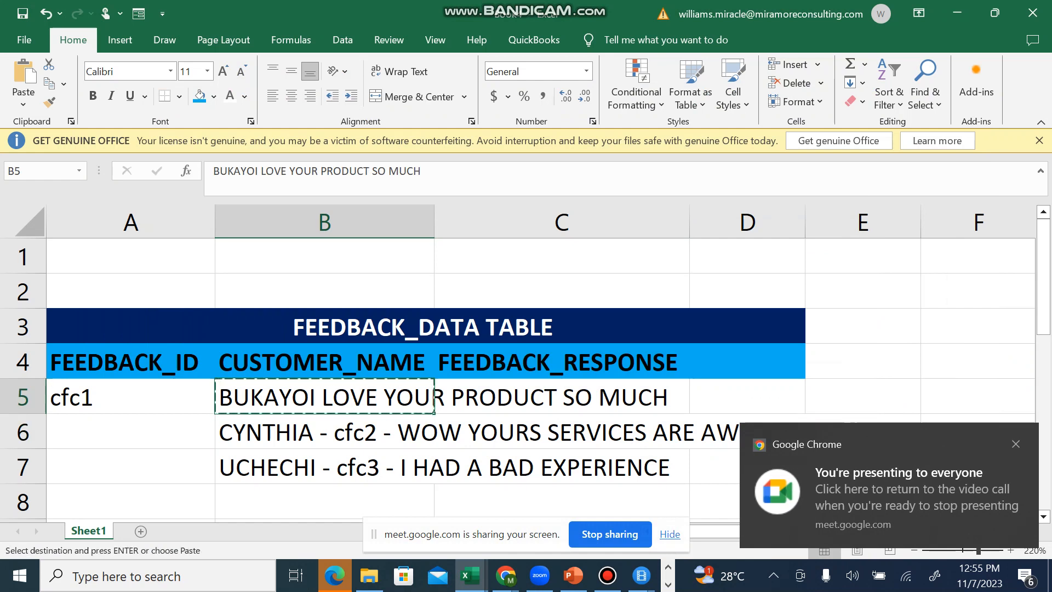
key(shift+Down)
key(shift+Down)
double_click(396, 397)
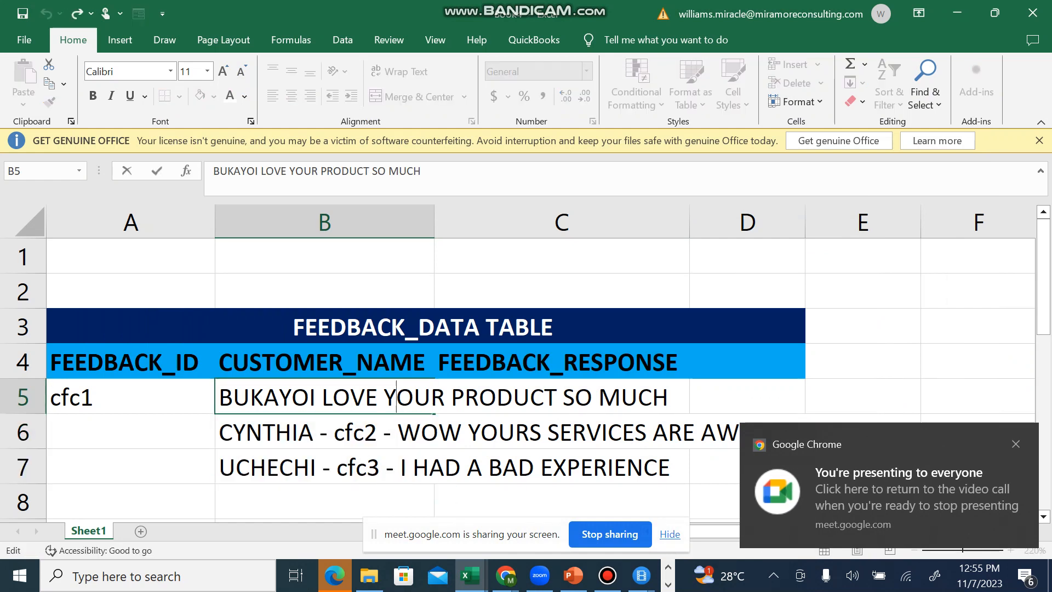
click(316, 397)
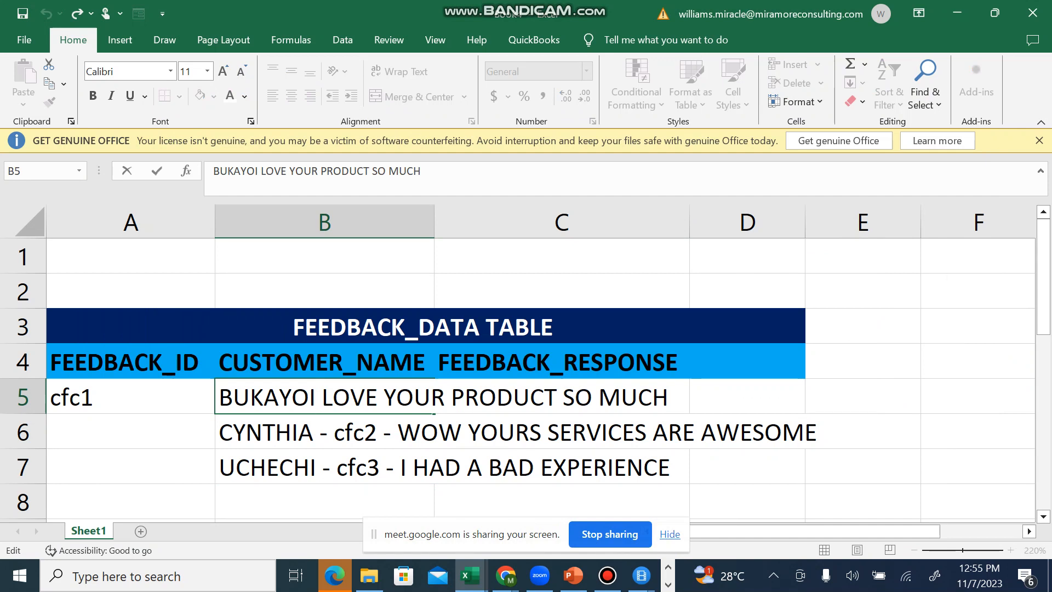
drag(309, 397, 669, 397)
key(ctrl+x)
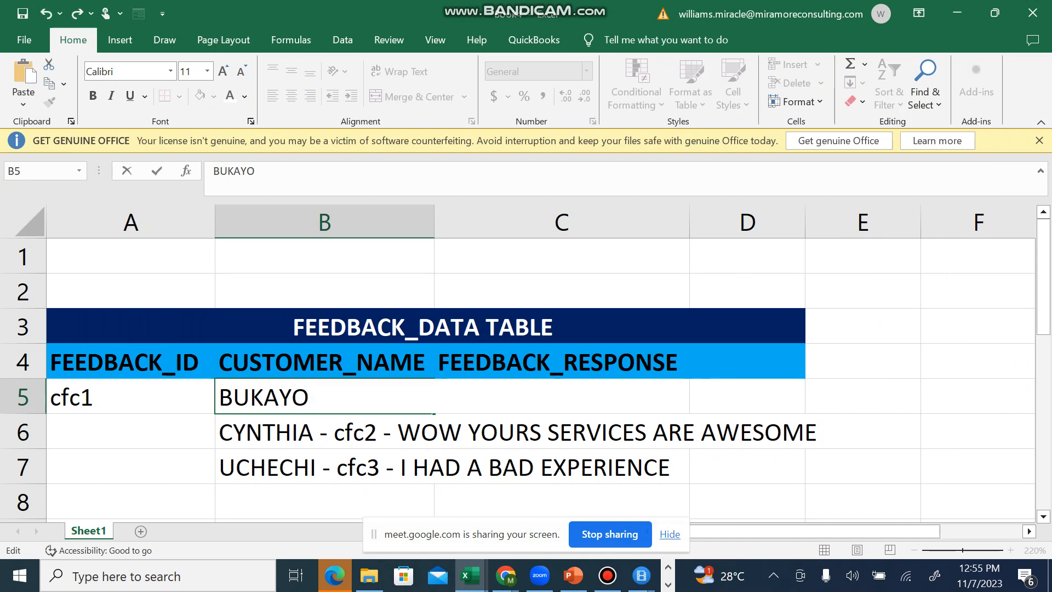
key(ctrl+Return)
click(561, 396)
key(ctrl+v)
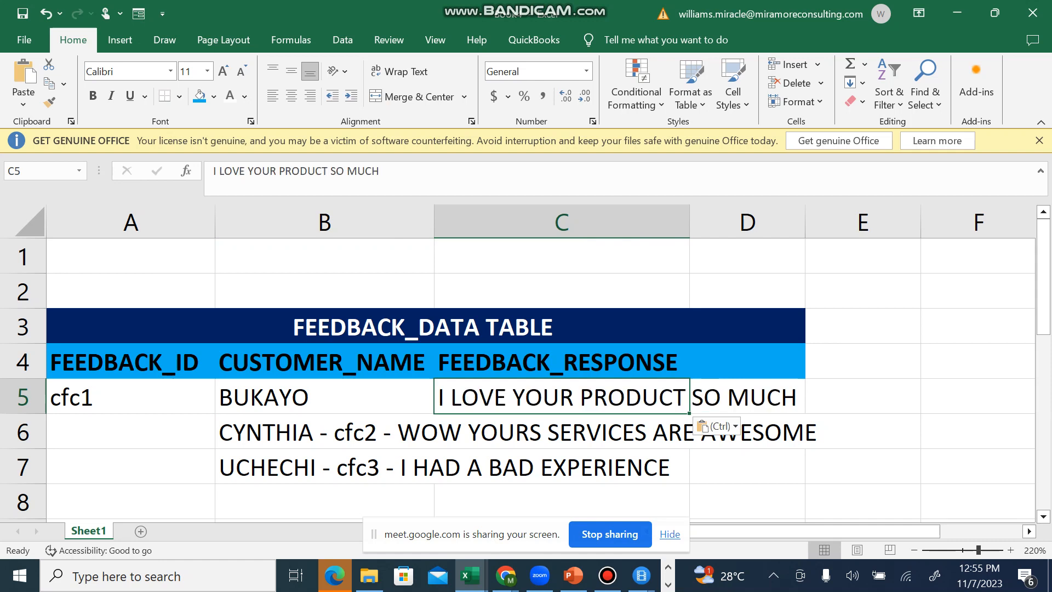
Step: Cut the ID cfc2 out of the feedback line in B6 and paste it into A6 under FEEDBACK_ID
click(333, 432)
double_click(334, 433)
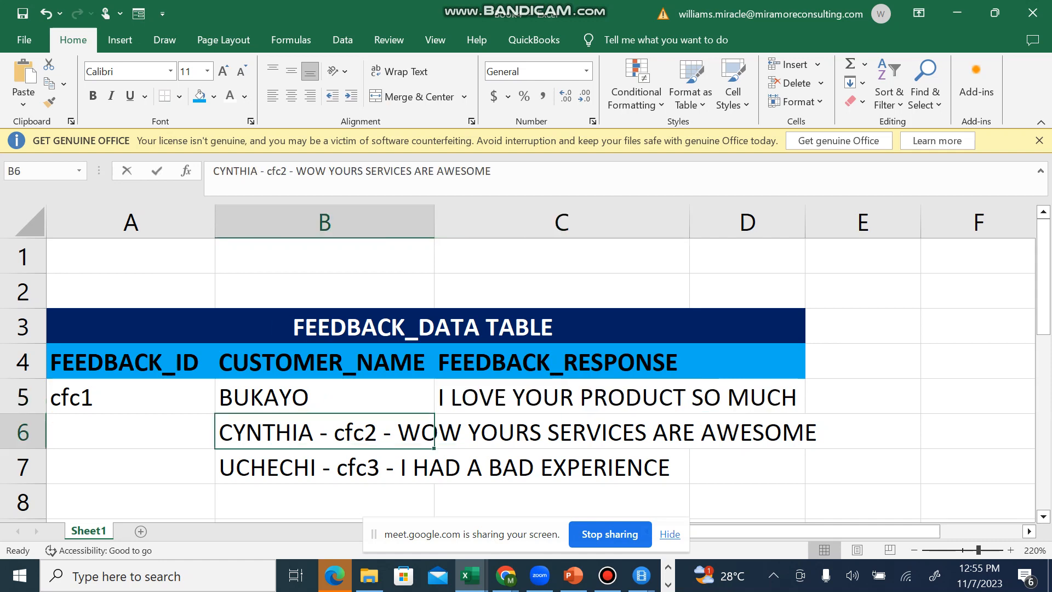
drag(333, 432, 377, 432)
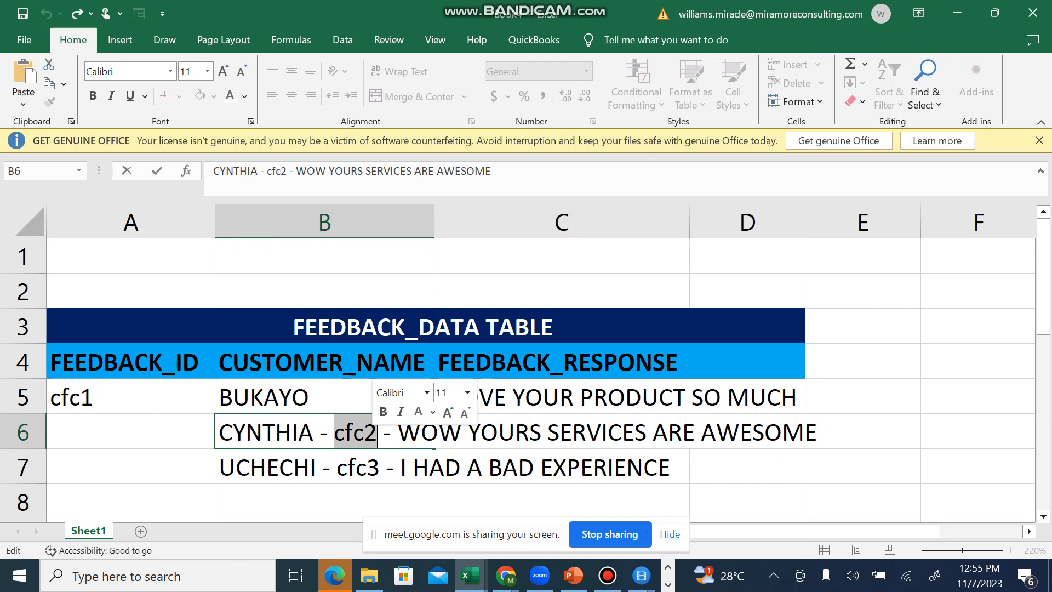
key(ctrl+x)
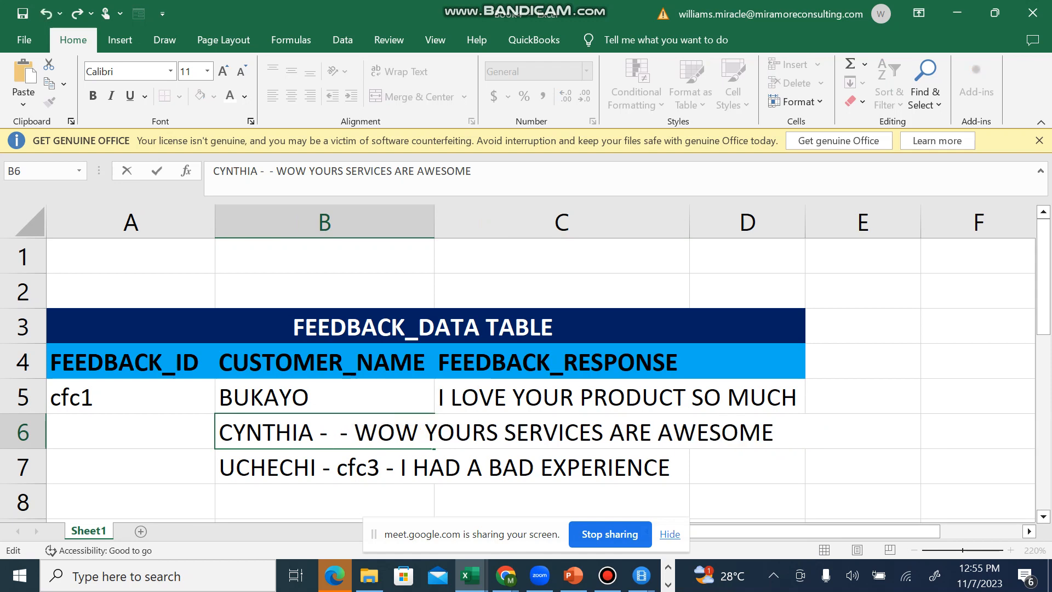
click(130, 432)
key(ctrl+v)
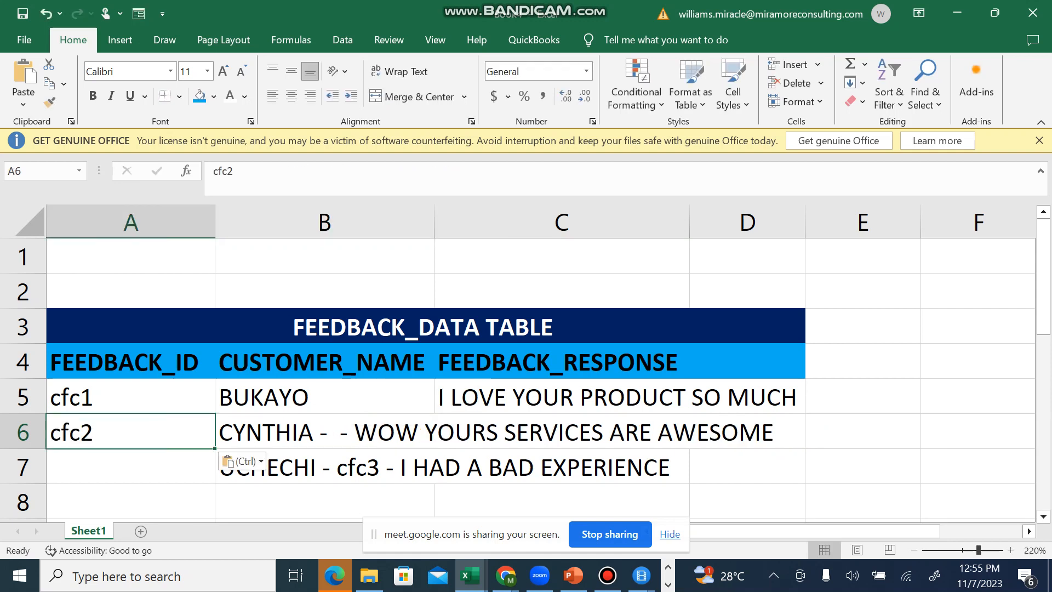
Step: Cut "WOW YOURS SERVICES ARE AWESOME" out of B6 and paste it into C6 under FEEDBACK_RESPONSE
double_click(354, 432)
drag(353, 432, 781, 432)
key(ctrl+x)
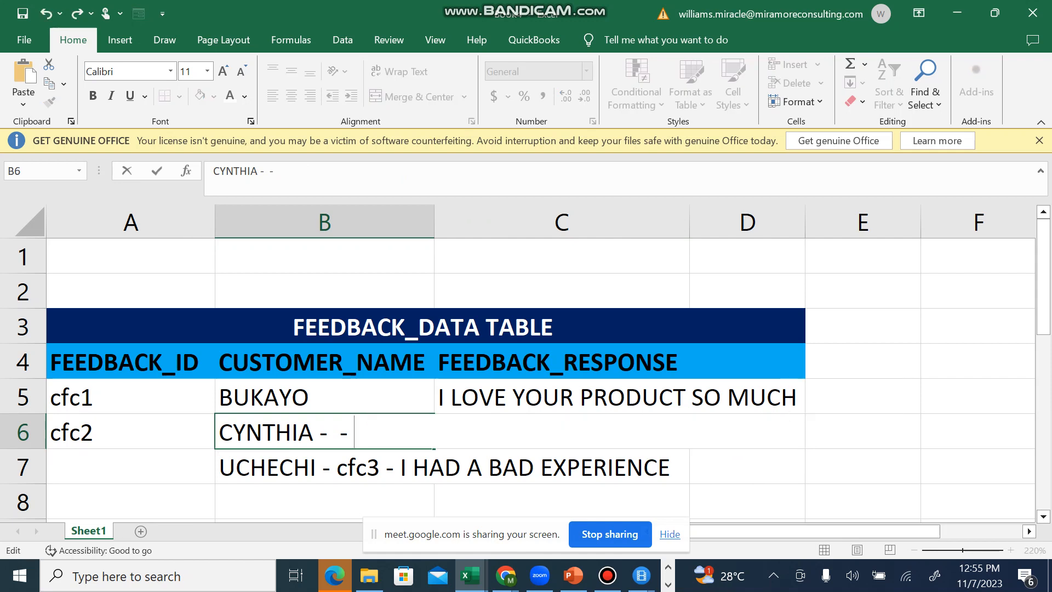
click(561, 432)
key(ctrl+v)
Step: Delete the leftover dashes after the customer name in B6
key(Left)
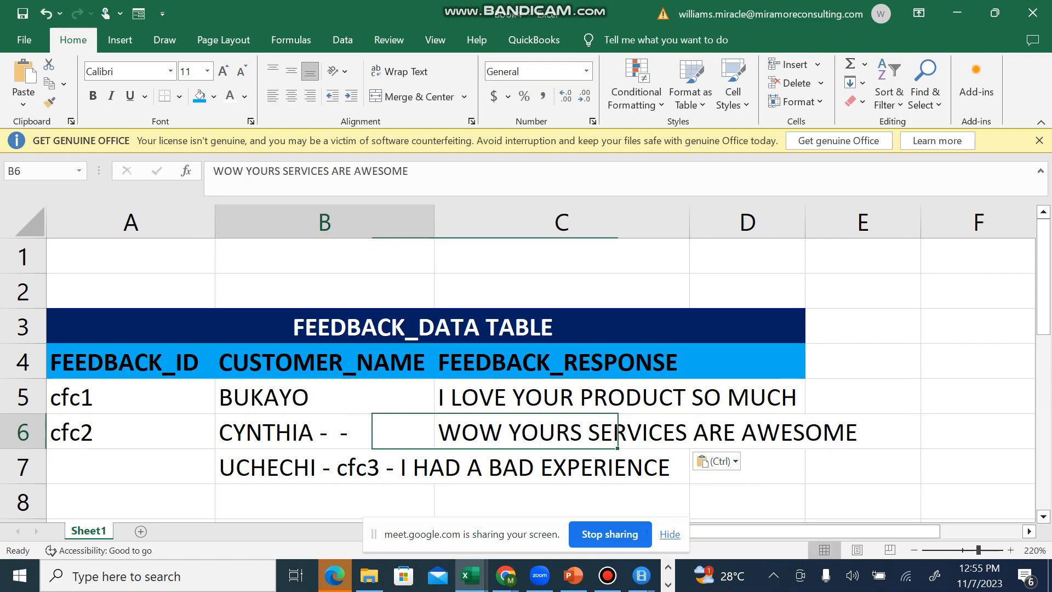
key(F2)
key(BackSpace)
key(BackSpace)
key(BackSpace)
key(BackSpace)
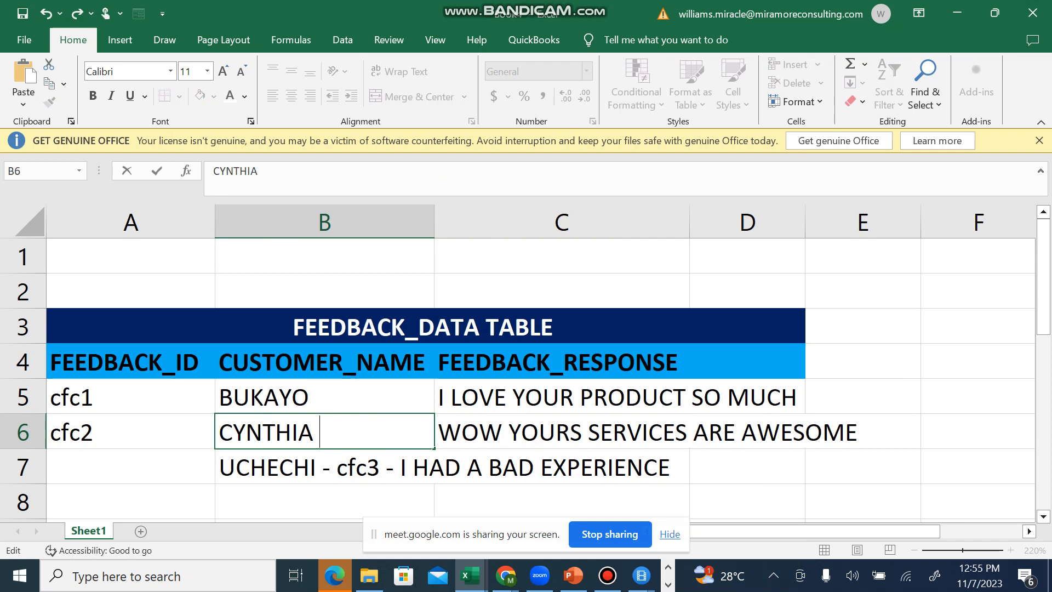
key(Return)
key(F2)
click(331, 467)
key(Left)
key(shift+End)
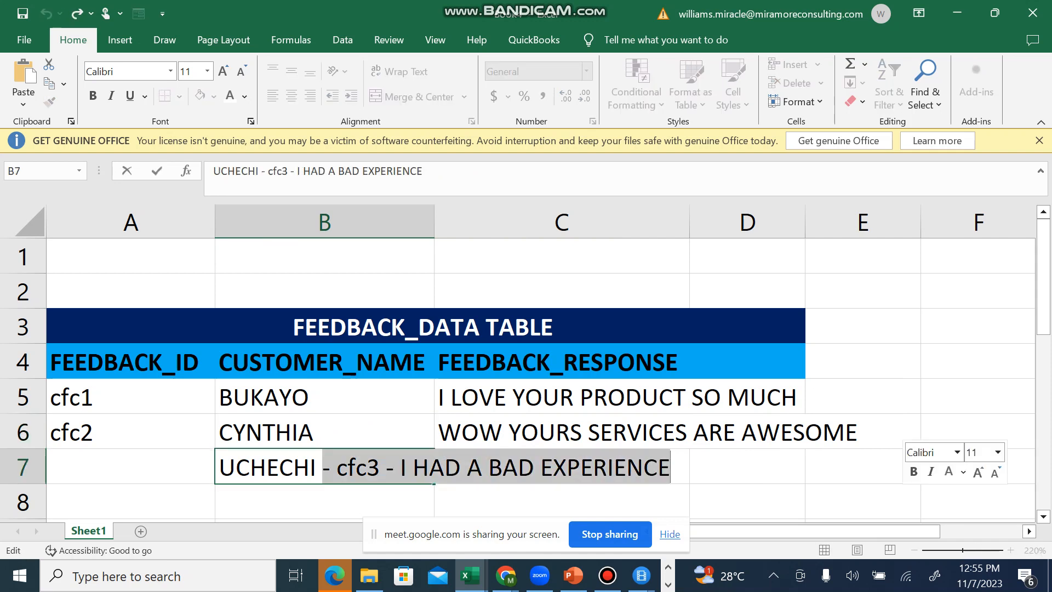
key(BackSpace)
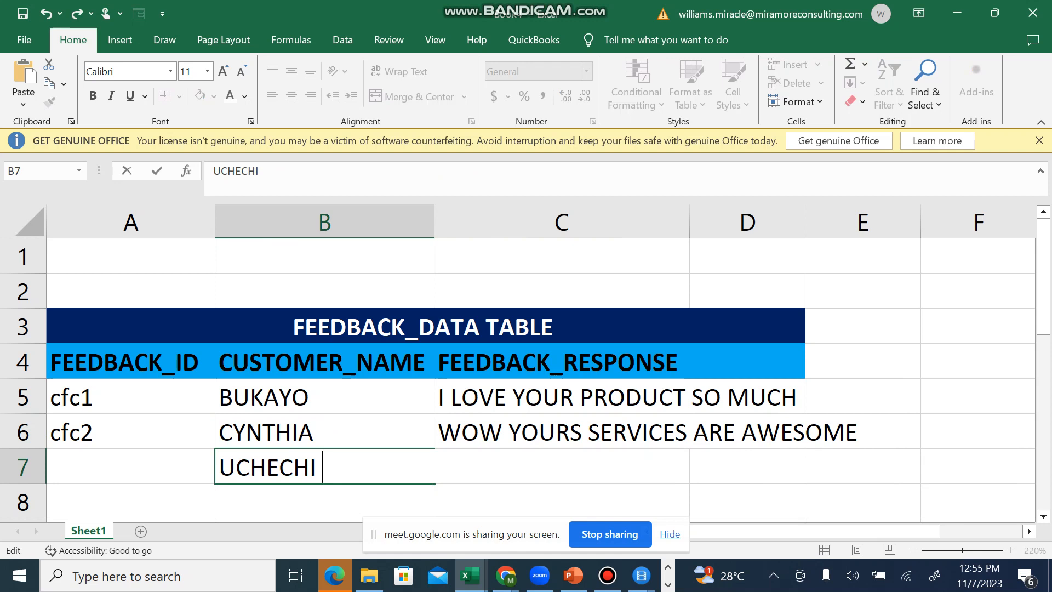
key(Return)
click(562, 468)
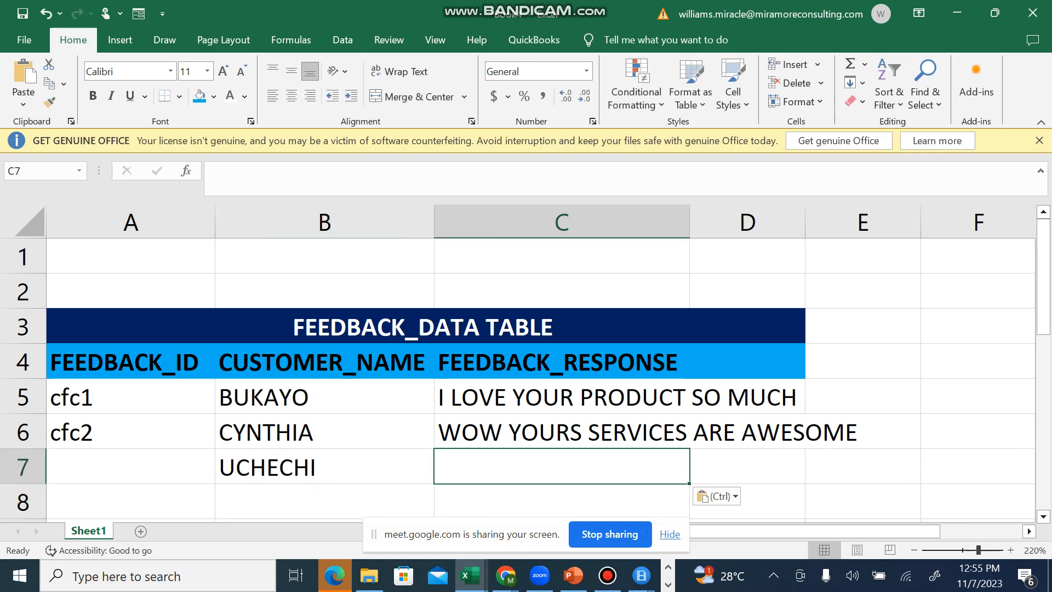
key(ctrl+v)
key(ctrl+z)
click(131, 467)
key(ctrl+v)
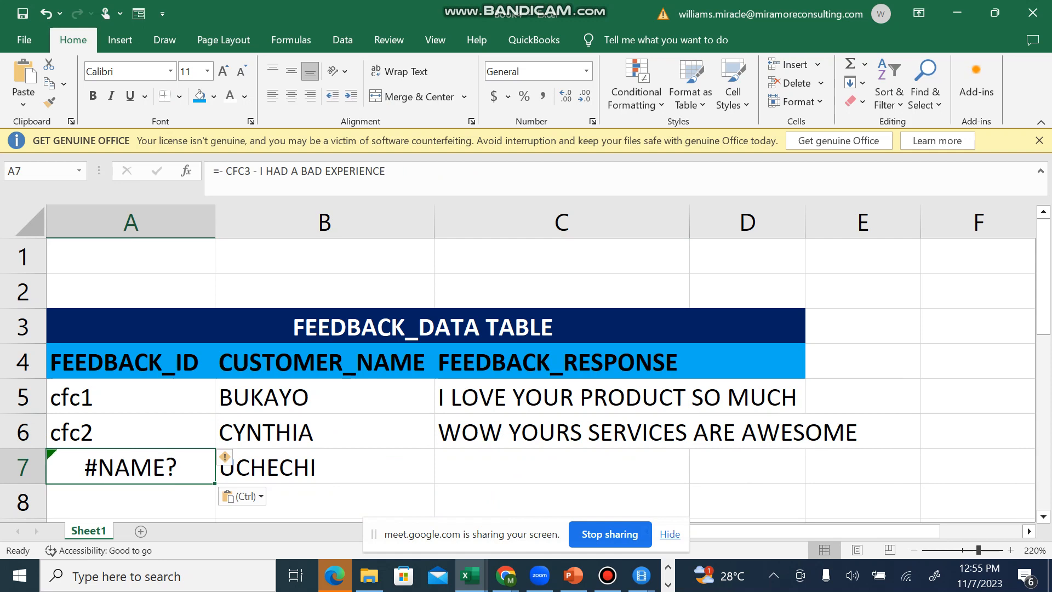
key(ctrl+z)
key(ctrl+z)
click(493, 501)
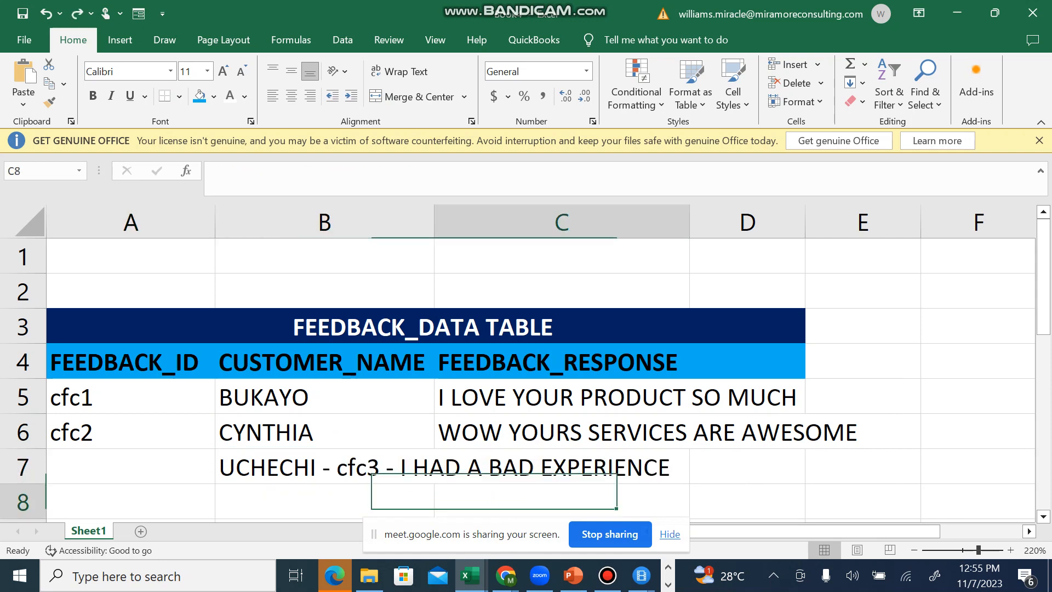
Step: Remove the dash after the customer name in B7 and move "cfc3 - I HAD A BAD EXPERIENCE" from there into A7
double_click(379, 468)
key(Left)
key(Left)
key(Left)
key(Left)
key(BackSpace)
key(BackSpace)
key(BackSpace)
key(shift+Right)
key(shift+Right)
key(shift+Right)
key(shift+Right)
key(shift+Right)
key(shift+Right)
key(shift+Right)
key(shift+Right)
key(shift+Right)
key(shift+Right)
key(shift+Right)
key(shift+Right)
key(shift+Right)
key(shift+Right)
key(shift+Right)
key(shift+Right)
key(shift+Right)
key(shift+Right)
key(shift+Right)
key(shift+Right)
key(shift+Right)
key(shift+Right)
key(shift+Right)
key(shift+Right)
key(shift+Right)
key(shift+Right)
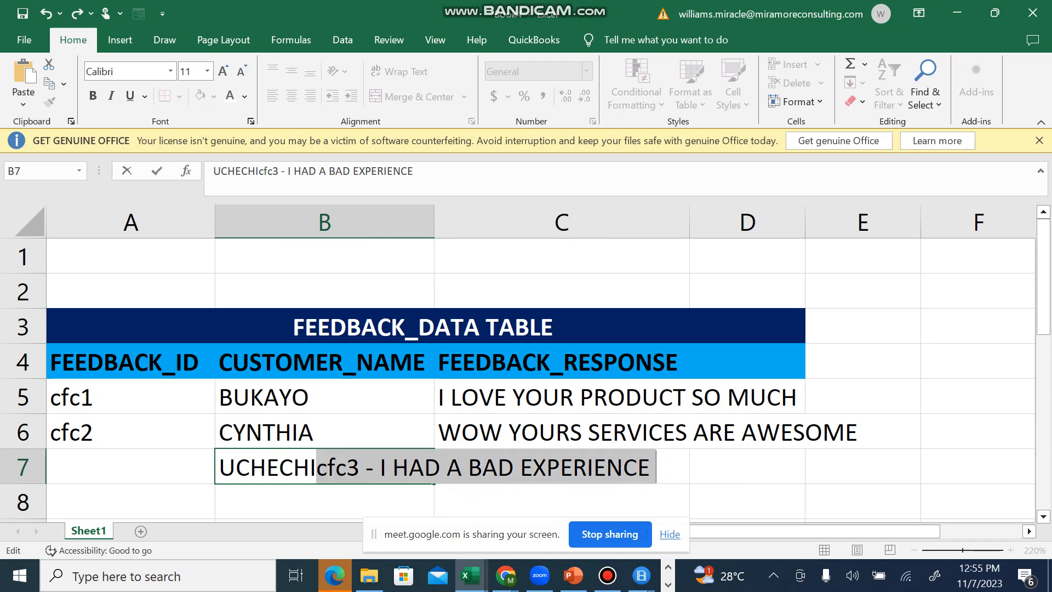
key(BackSpace)
key(ctrl+Return)
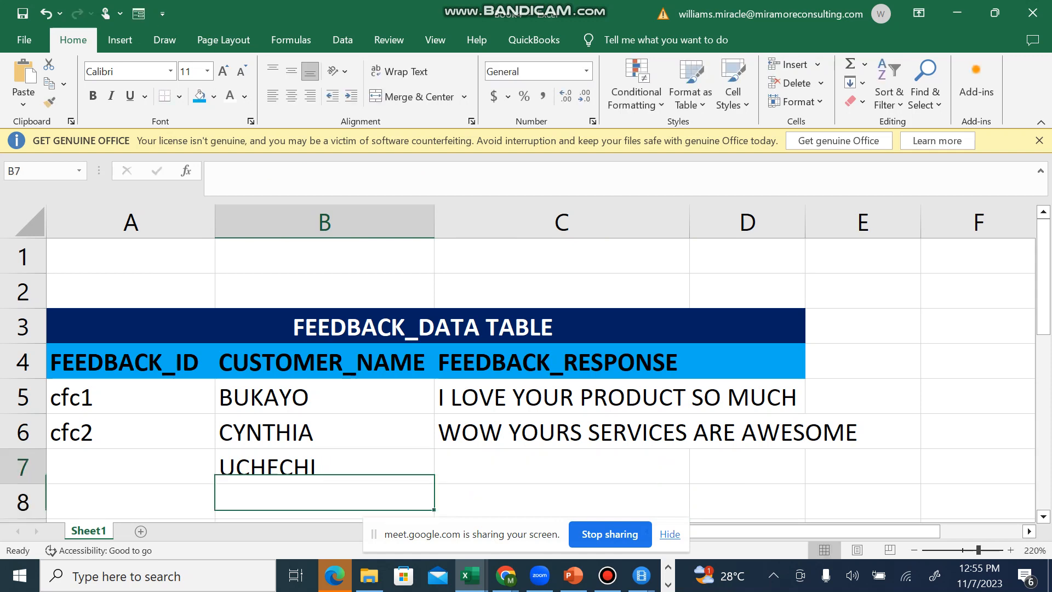
key(Left)
key(ctrl+v)
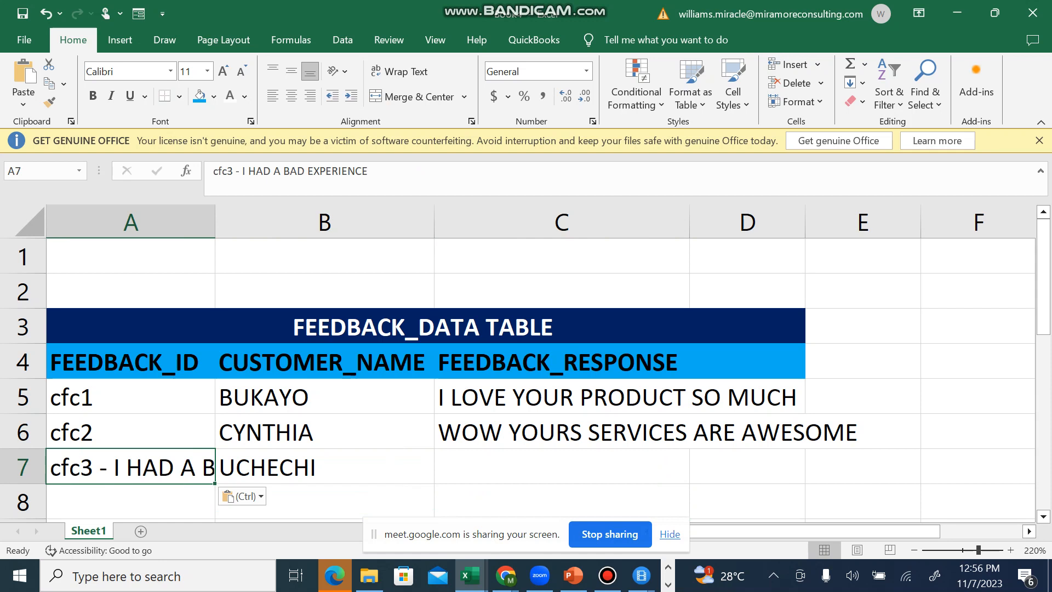
Step: Move "I HAD A BAD EXPERIENCE" from A7 to C7 and remove the trailing dash so that A7 reads cfc3
click(324, 501)
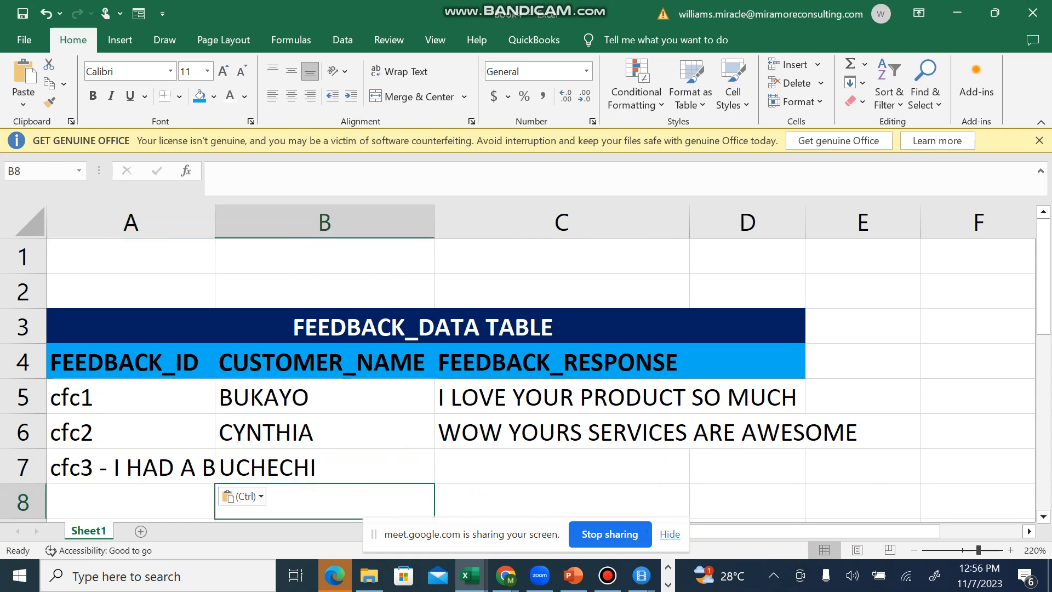
click(130, 467)
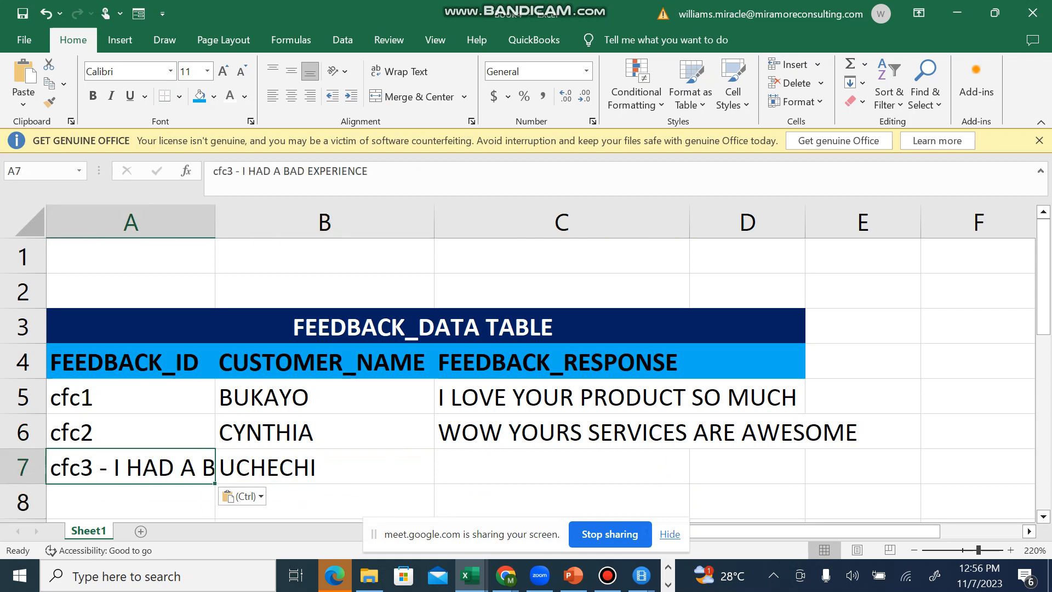
key(F2)
drag(113, 466, 383, 466)
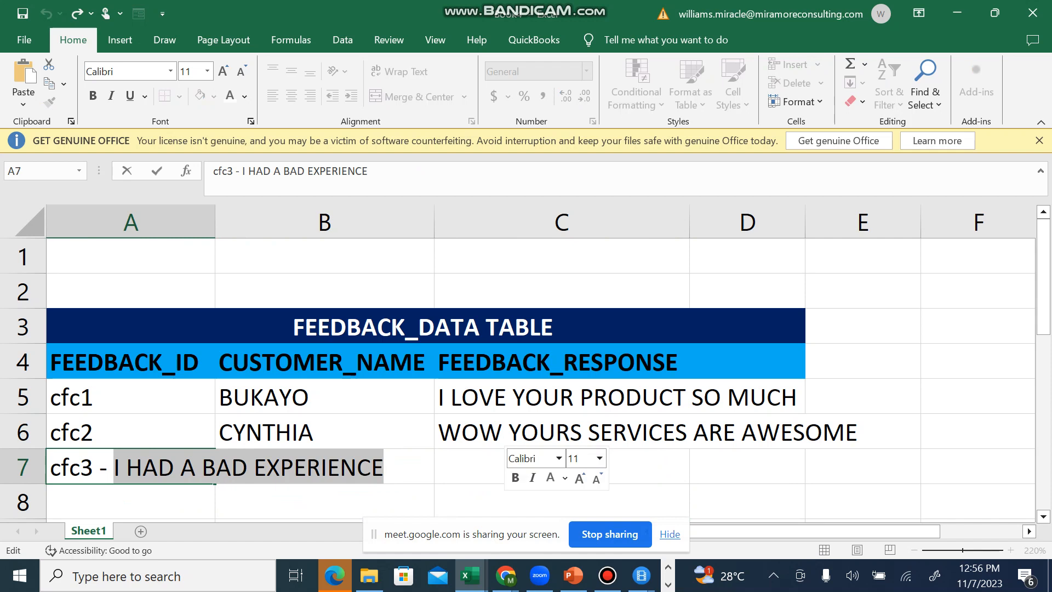
key(BackSpace)
key(BackSpace)
key(BackSpace)
key(BackSpace)
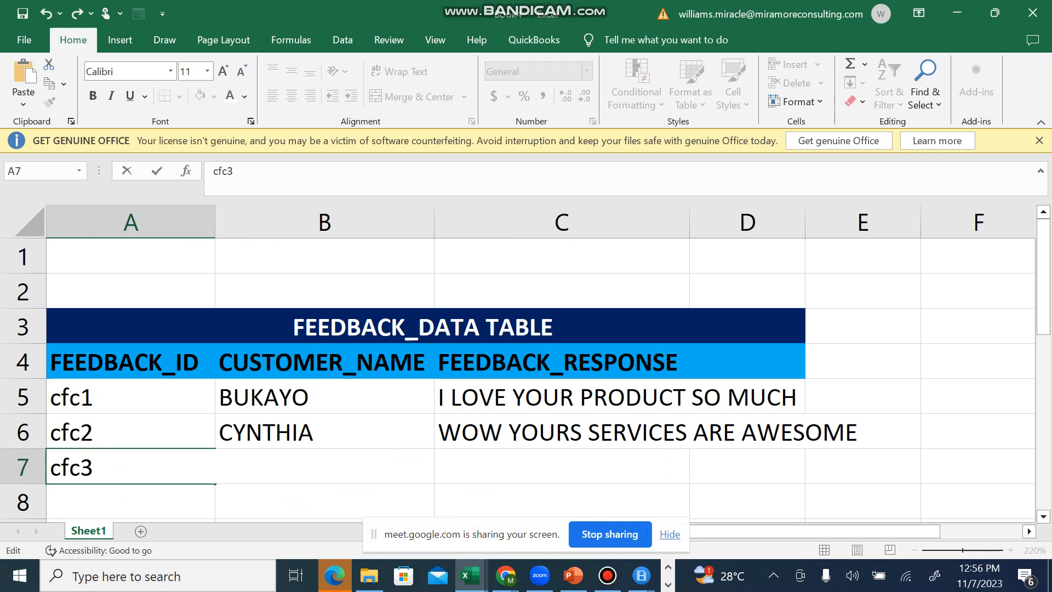
key(Tab)
key(Tab)
key(ctrl+v)
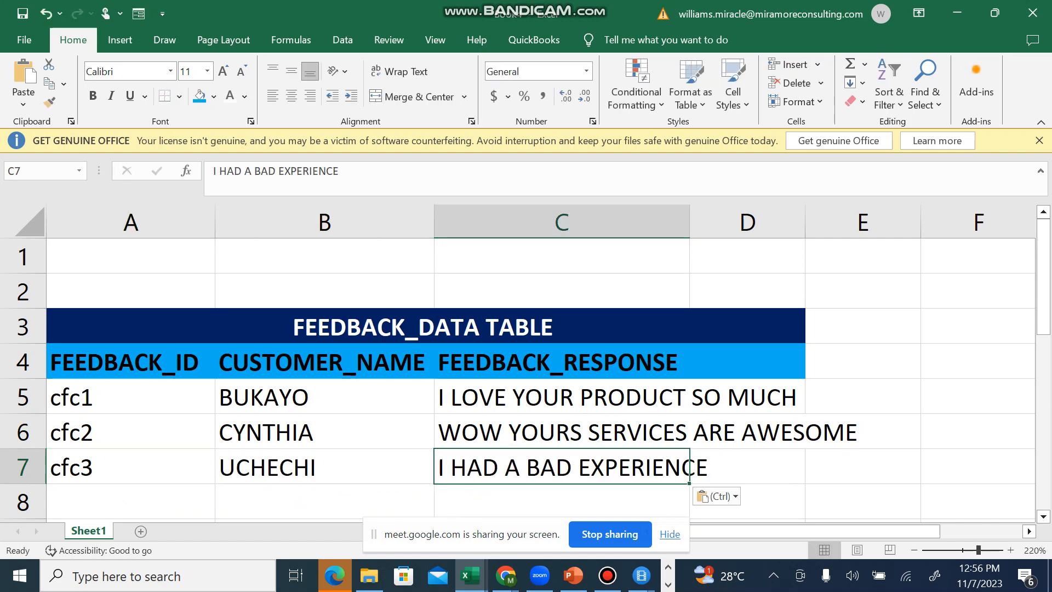
Step: AutoFit the width of the FEEDBACK_RESPONSE column to its contents
key(alt+h)
key(o)
key(i)
key(Up)
key(Up)
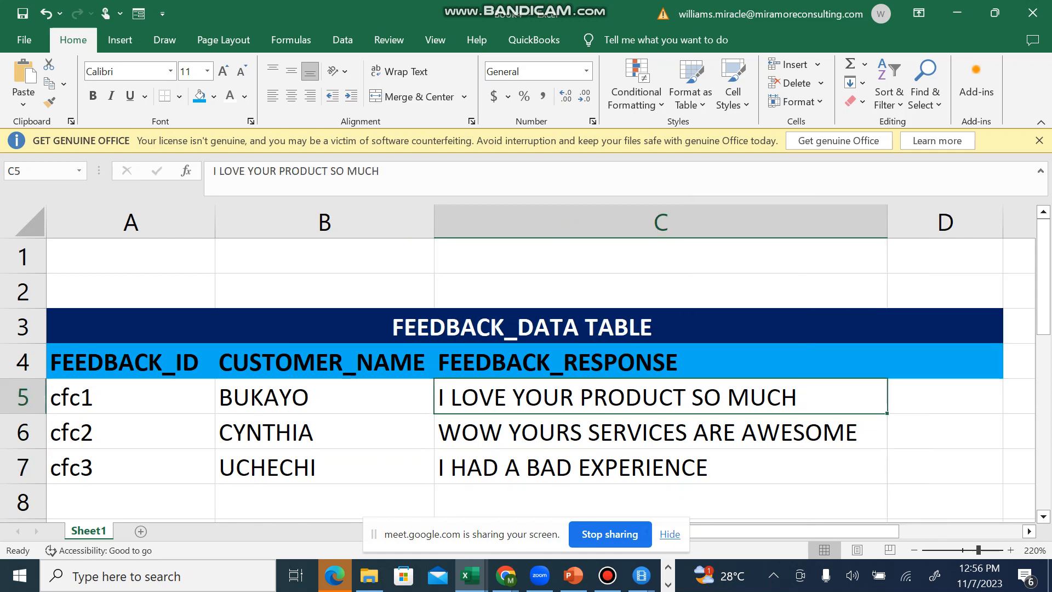
click(324, 502)
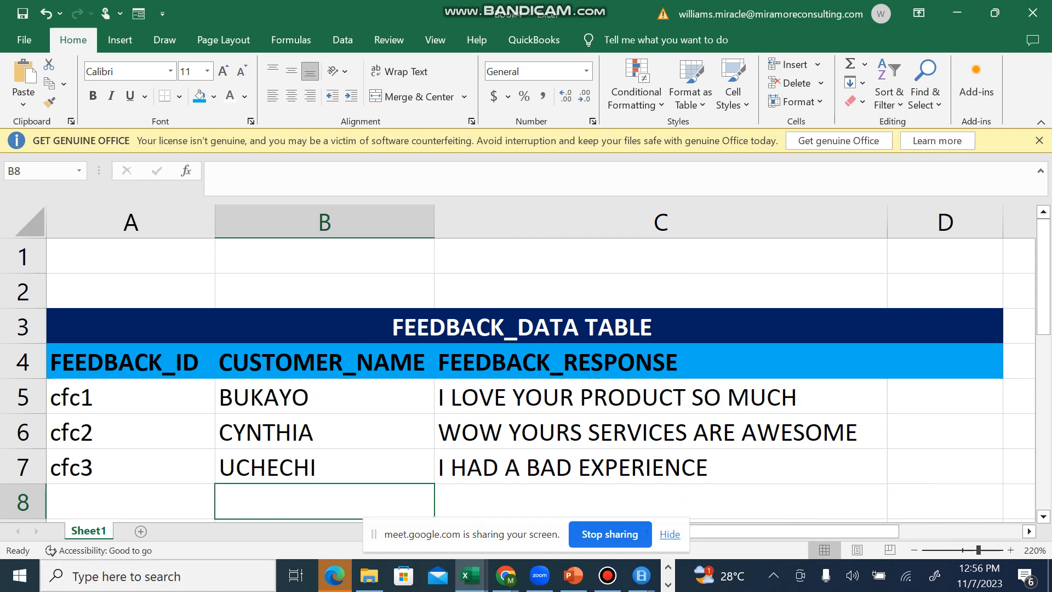
click(525, 326)
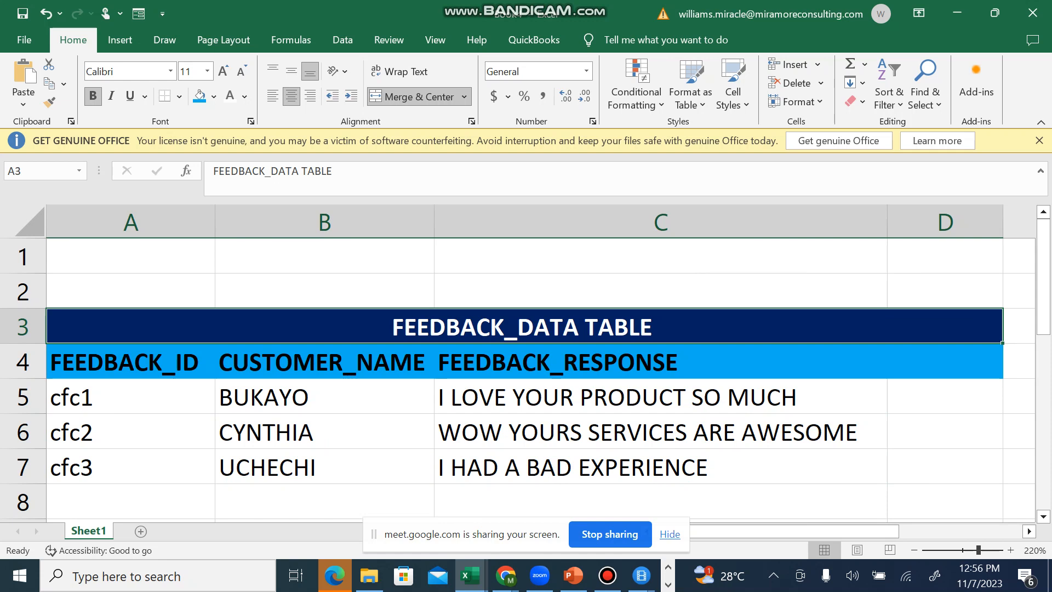
Step: Remove the cfc prefix from the ID in A5 so that it reads 1
double_click(82, 396)
key(BackSpace)
key(BackSpace)
key(BackSpace)
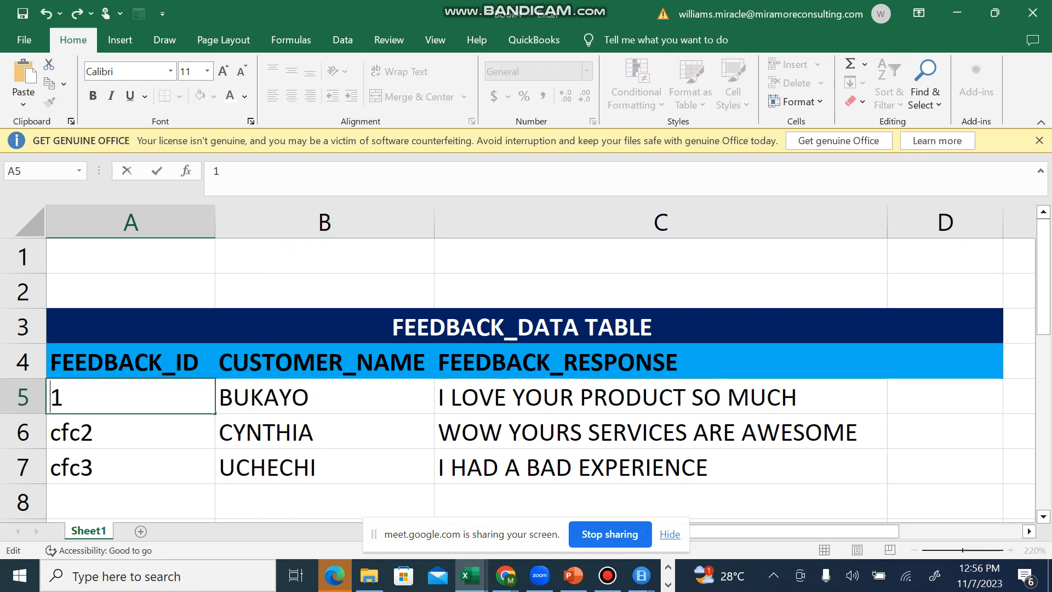
key(Return)
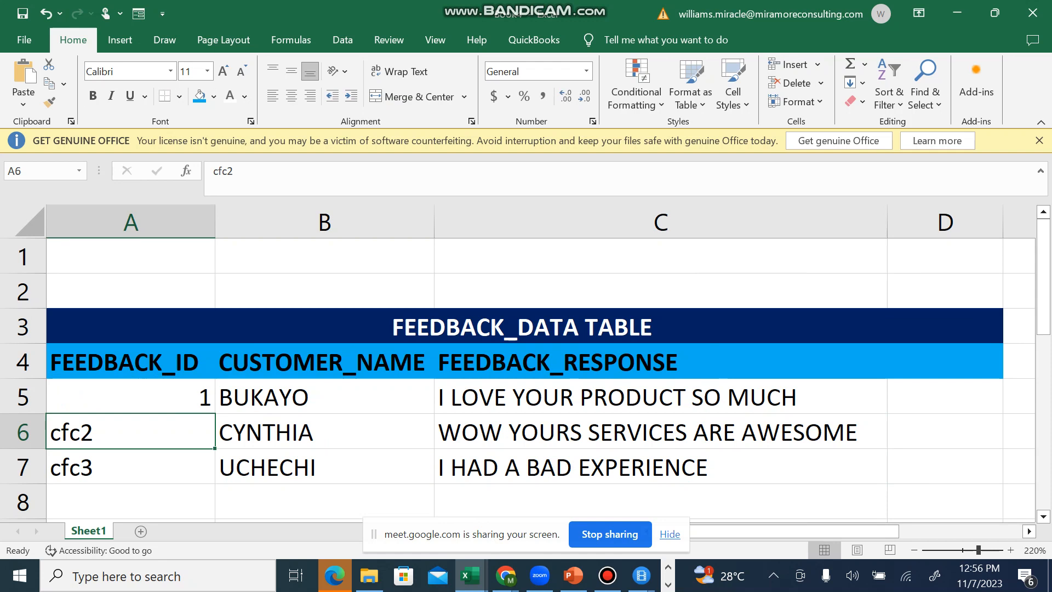
Step: Remove the cfc prefix from the ID in A6 so that it reads 2
key(F2)
key(Left)
key(Left)
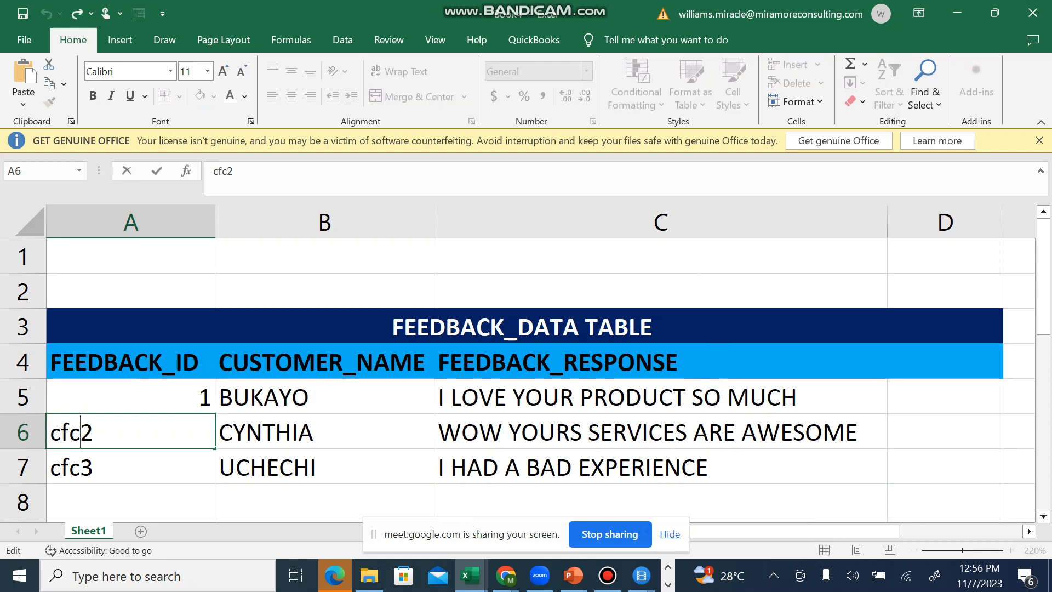
key(BackSpace)
key(BackSpace)
key(Delete)
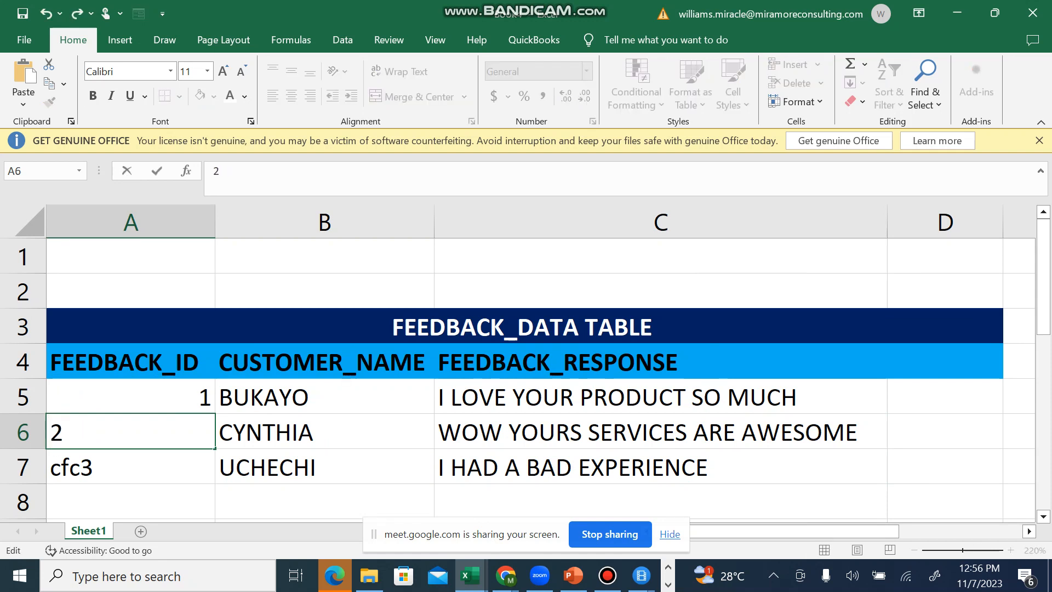
key(Return)
Step: Remove the cfc prefix from the ID in A7 so that it reads 3
key(F2)
key(Left)
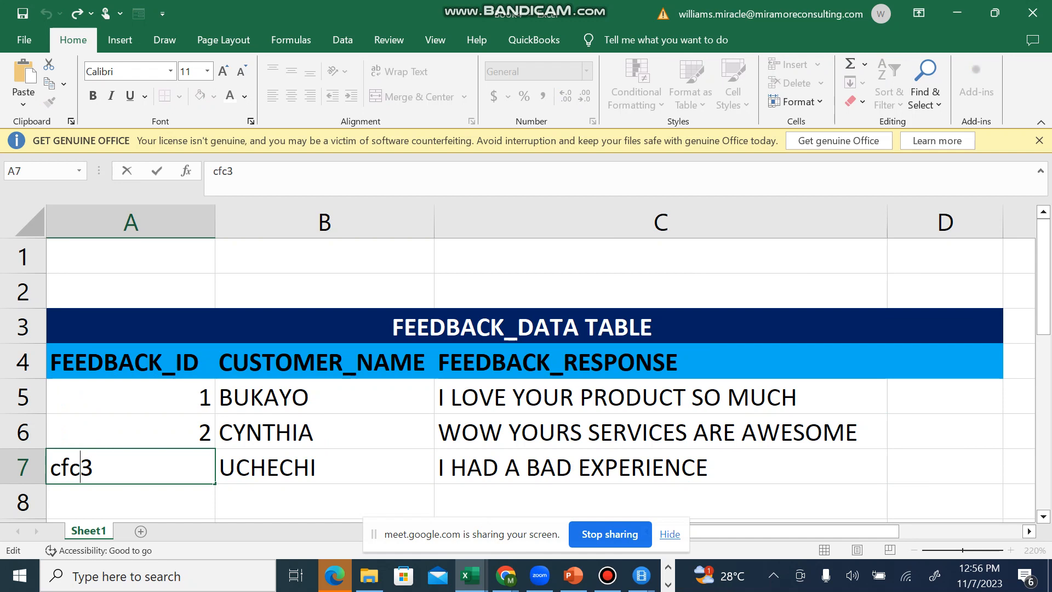
key(BackSpace)
key(BackSpace)
key(BackSpace)
click(324, 431)
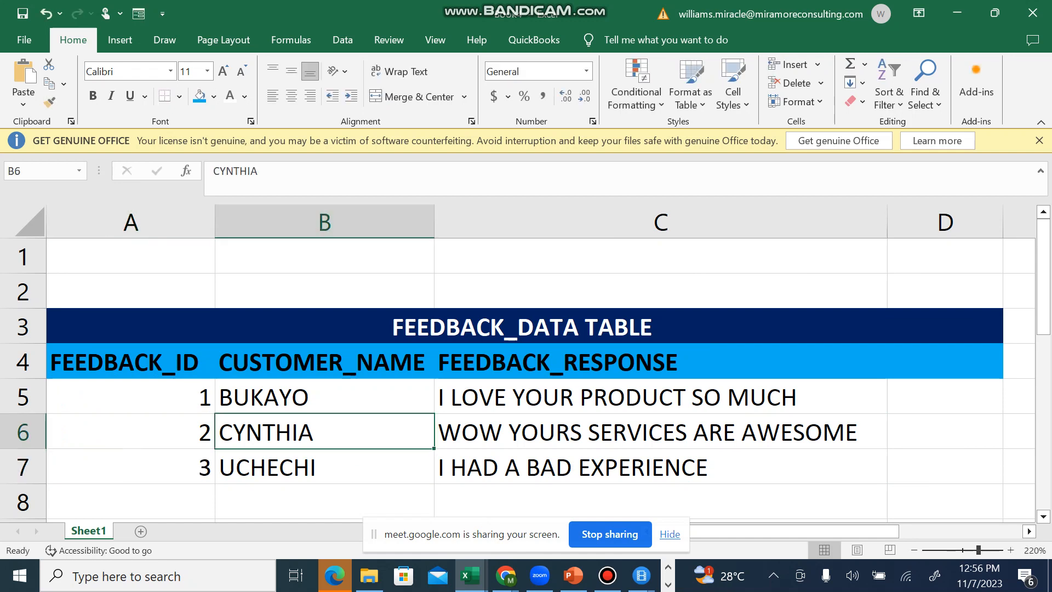
Step: Save the workbook in the Documents folder under the name FEEDBACK DATASET as an Excel Workbook
click(661, 396)
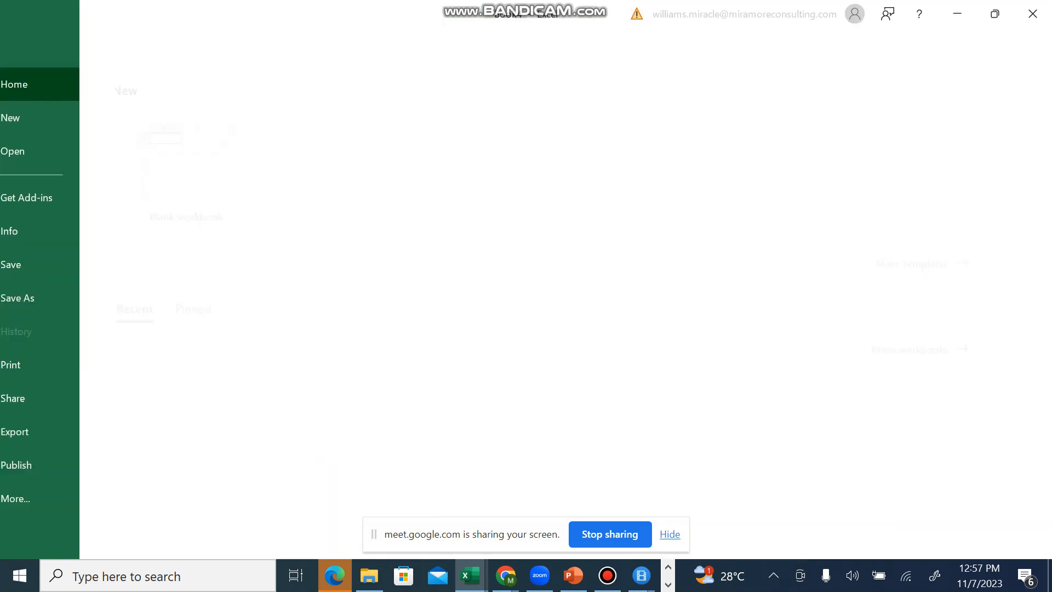
click(24, 39)
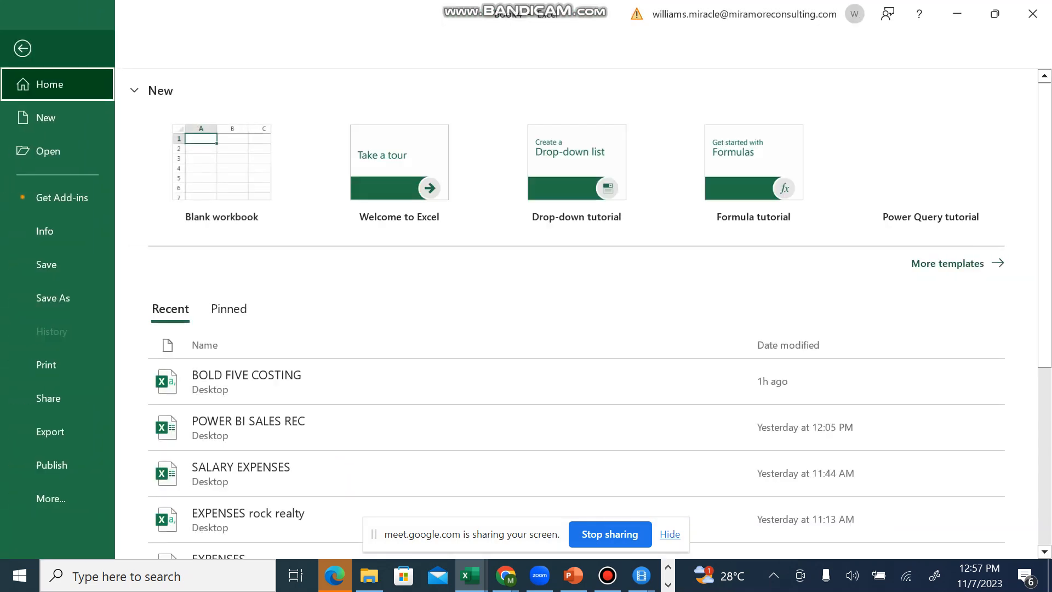
click(53, 297)
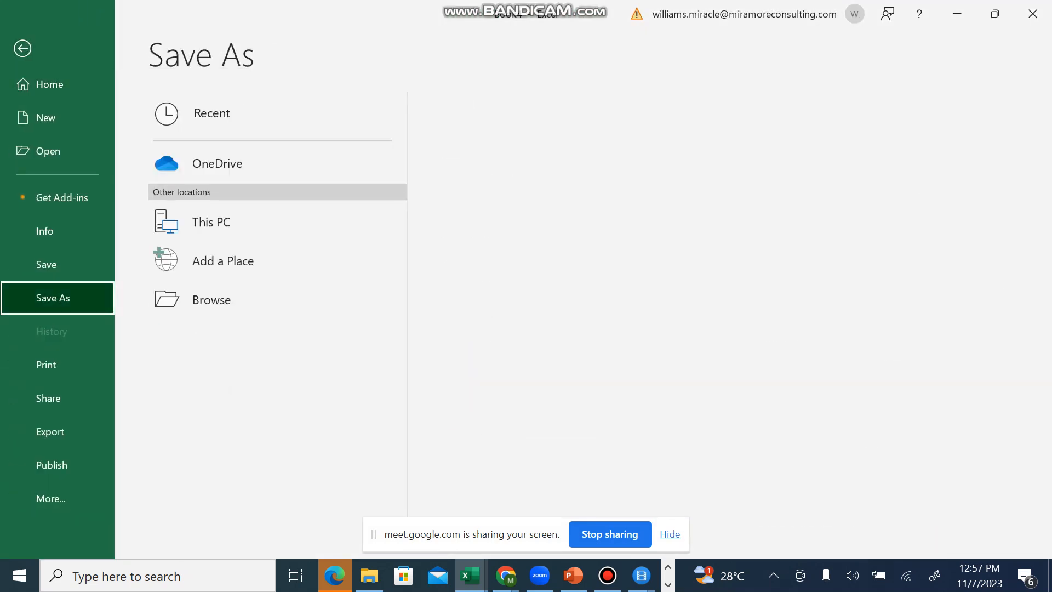
click(212, 300)
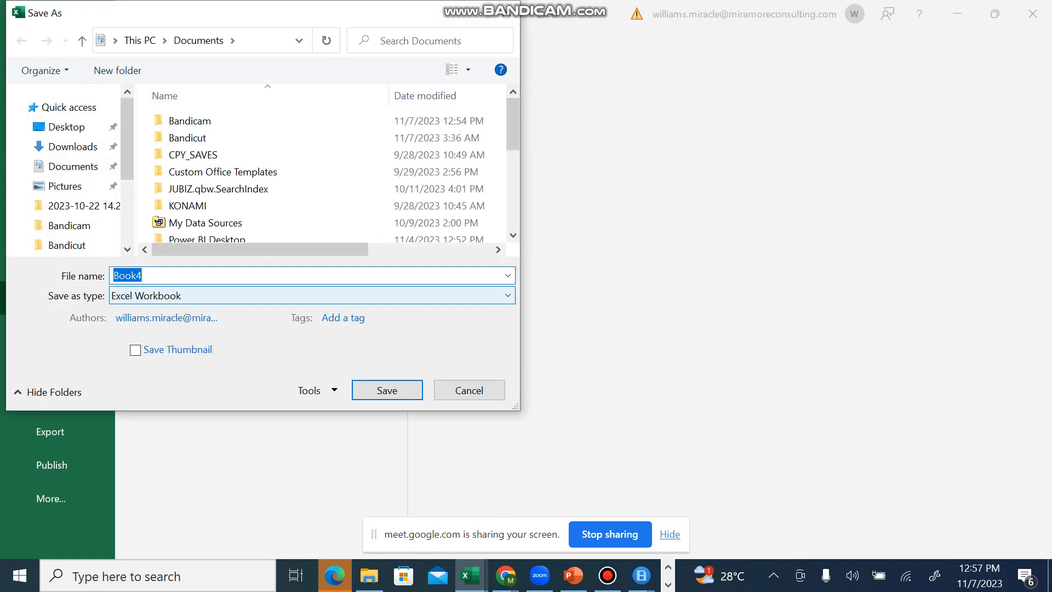
text(F)
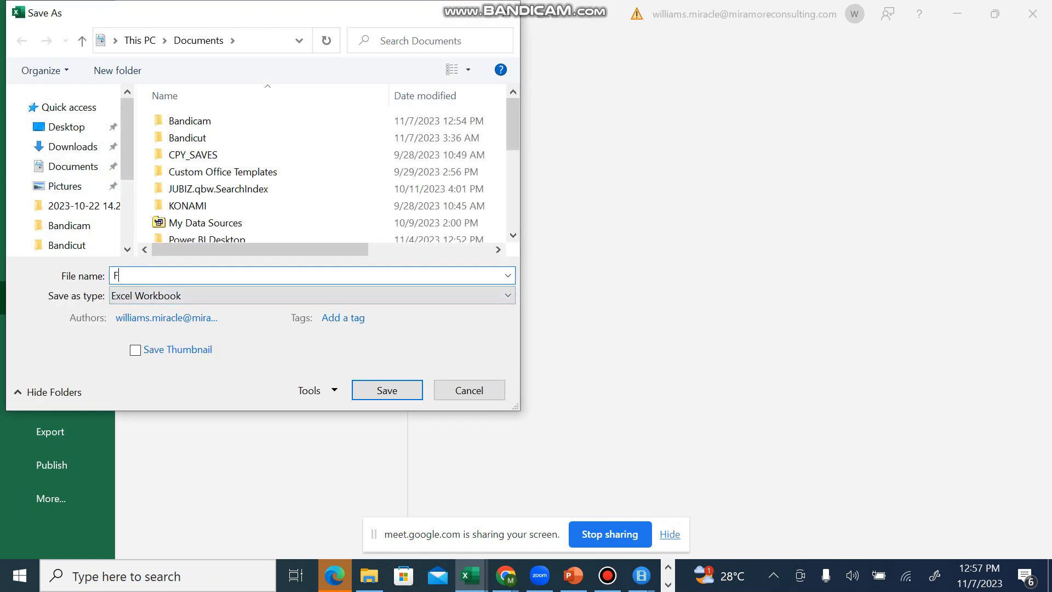
text(EEDBACK DATASET)
click(387, 390)
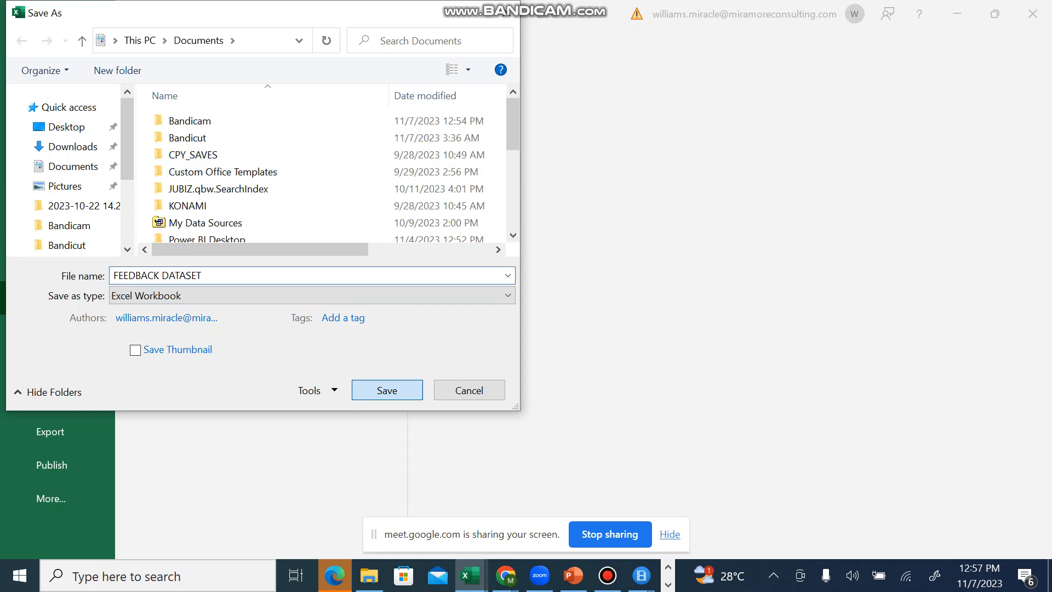
click(324, 432)
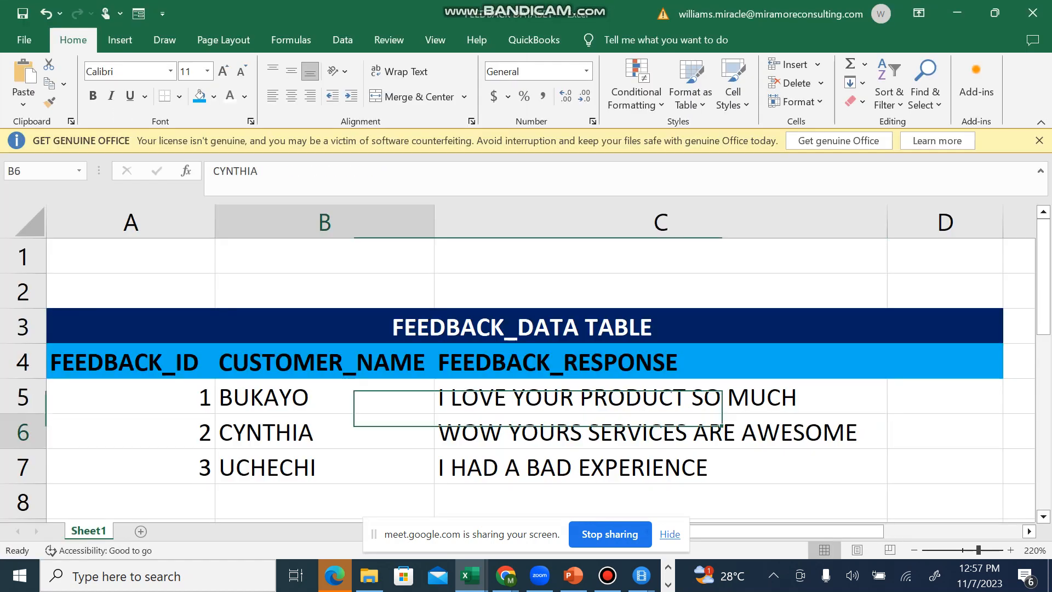
click(660, 466)
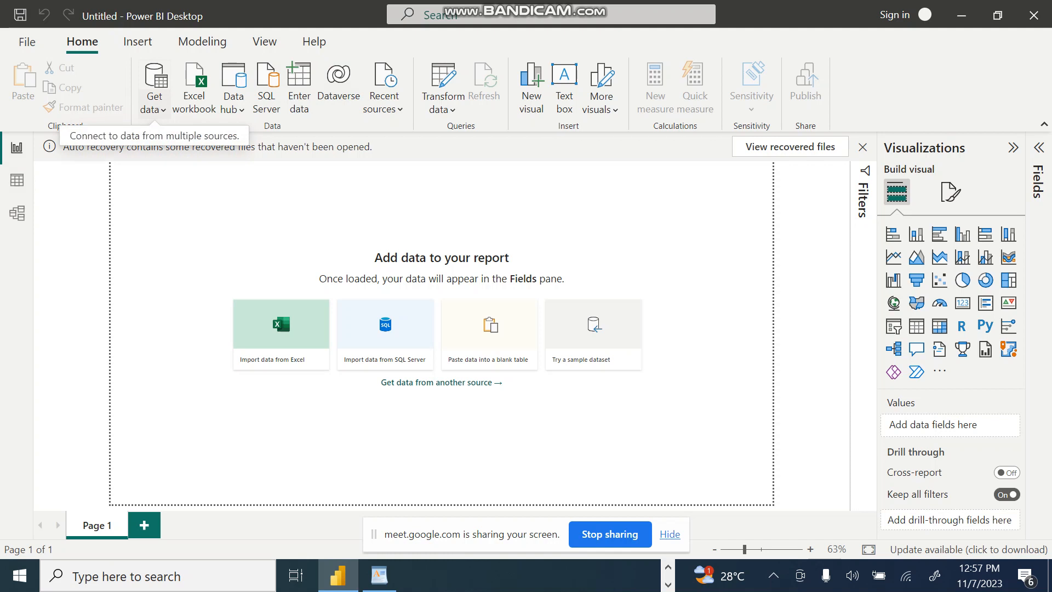
Step: Switch to Power BI Desktop and try to import Sheet1 from the FEEDBACK DATASET Excel workbook in Documents
click(153, 107)
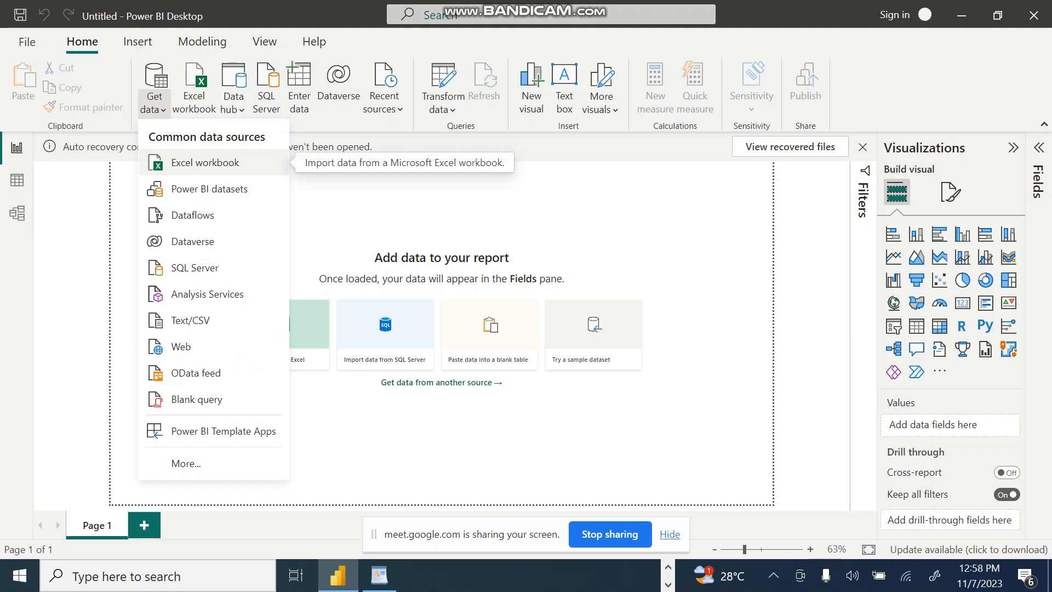
click(205, 162)
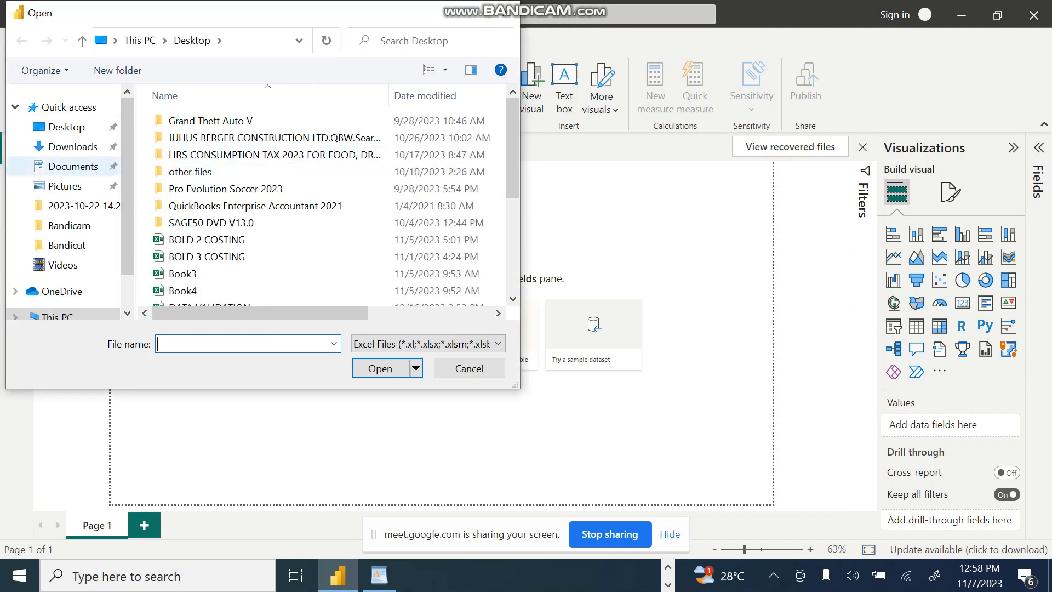
click(73, 166)
click(218, 188)
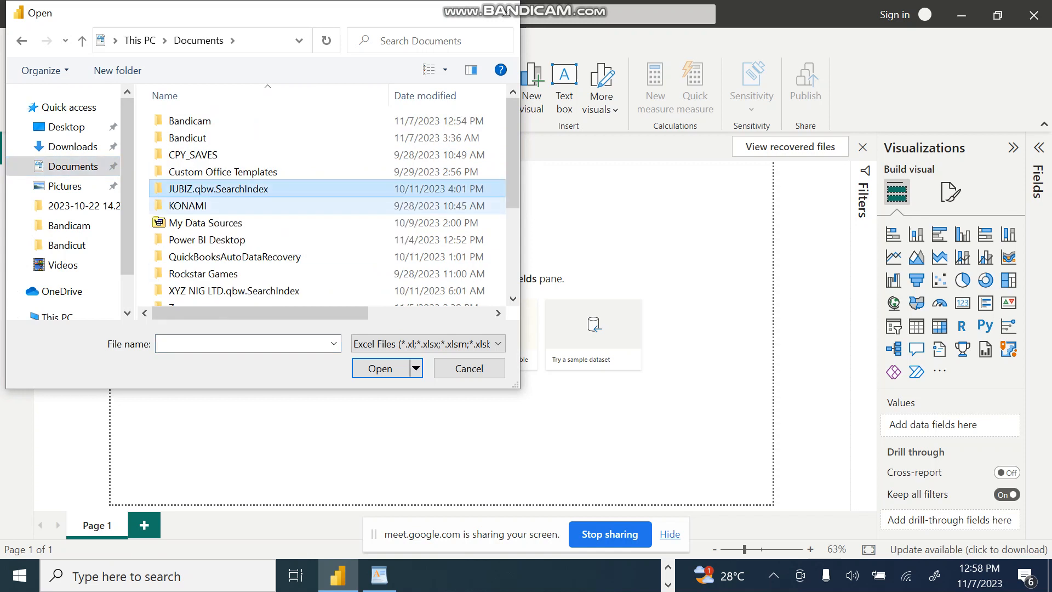
scroll(329, 205, down, 3)
click(213, 280)
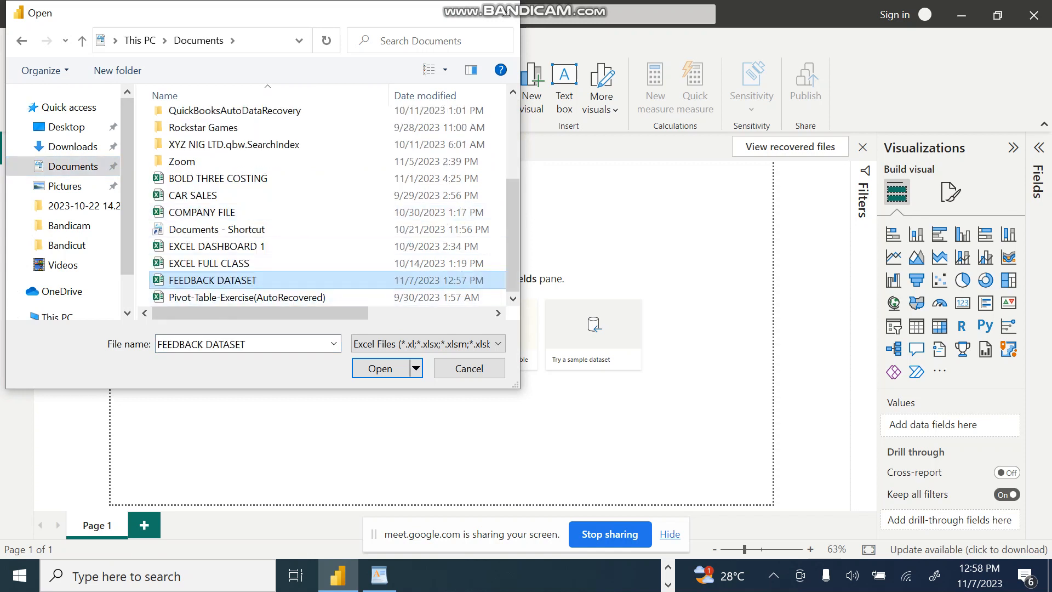
click(380, 368)
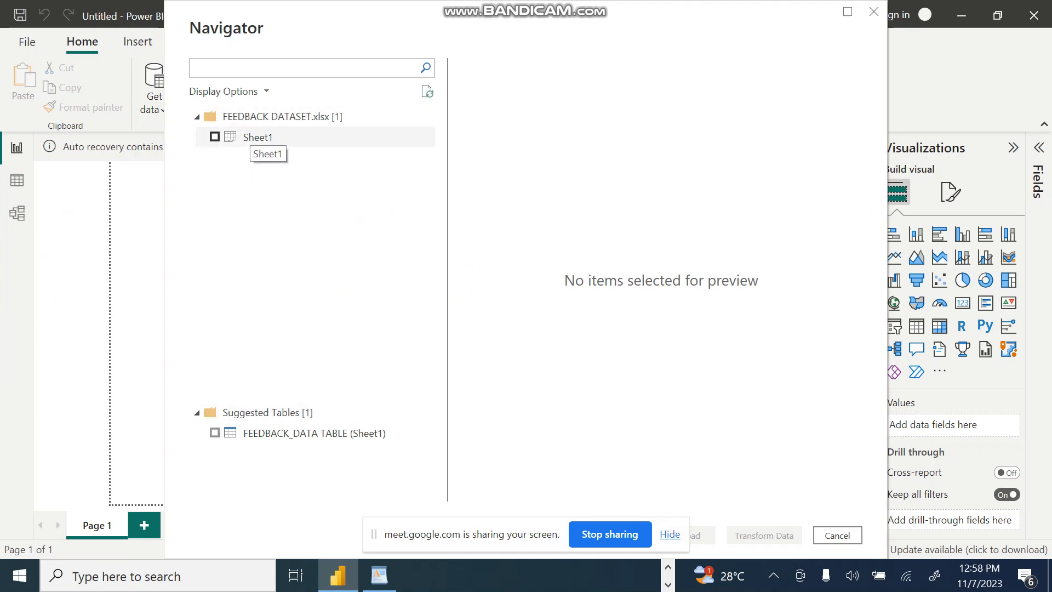
click(253, 138)
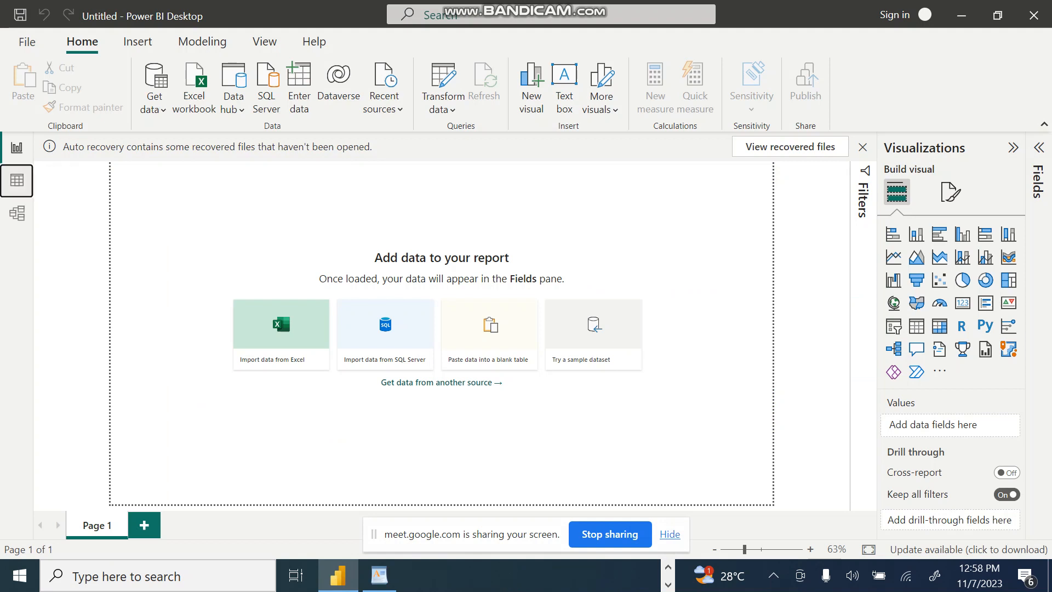
click(17, 180)
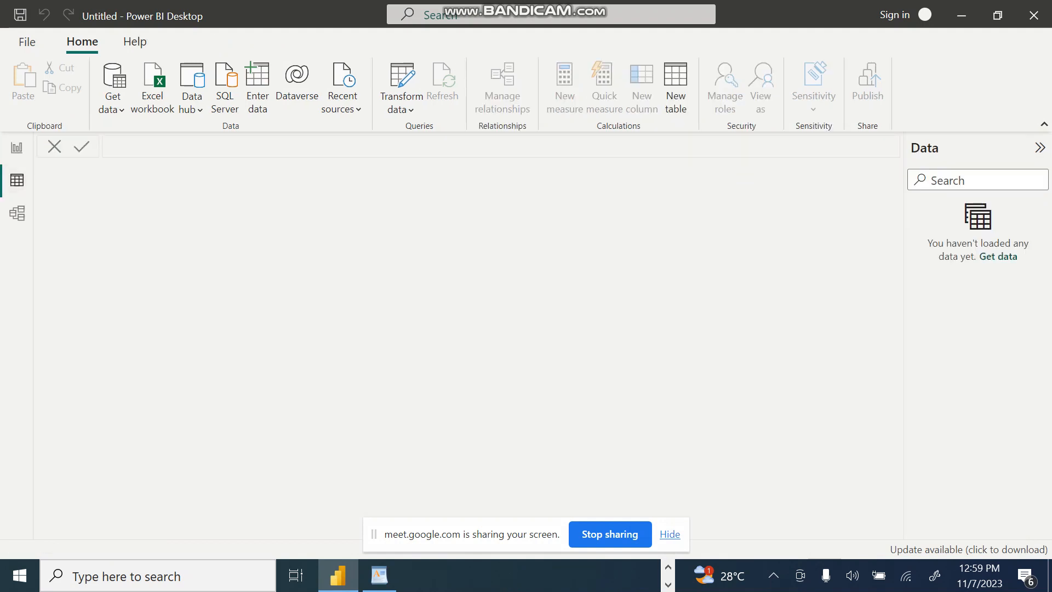
click(17, 147)
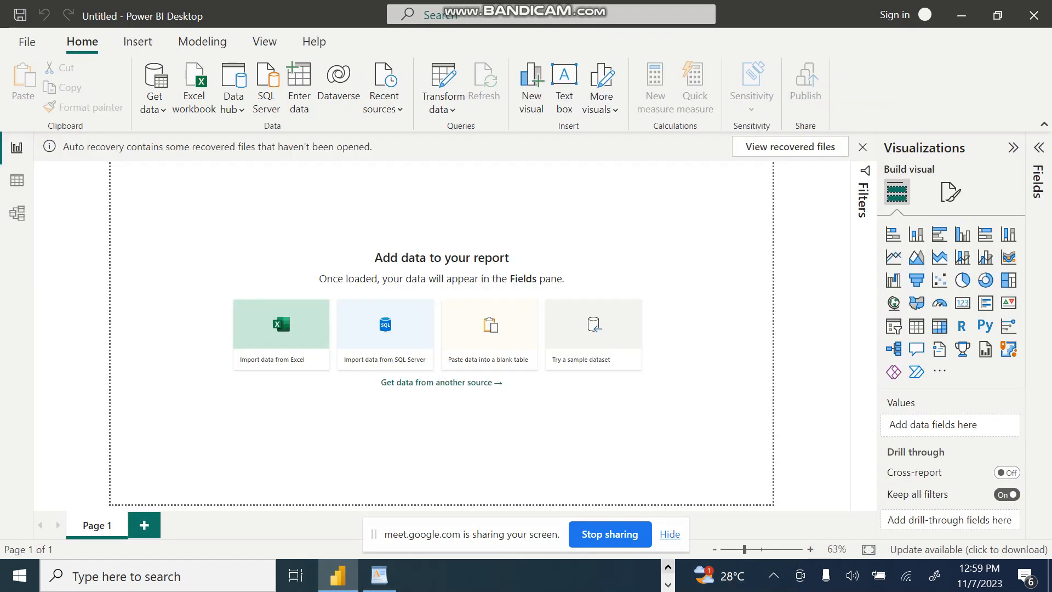
click(668, 567)
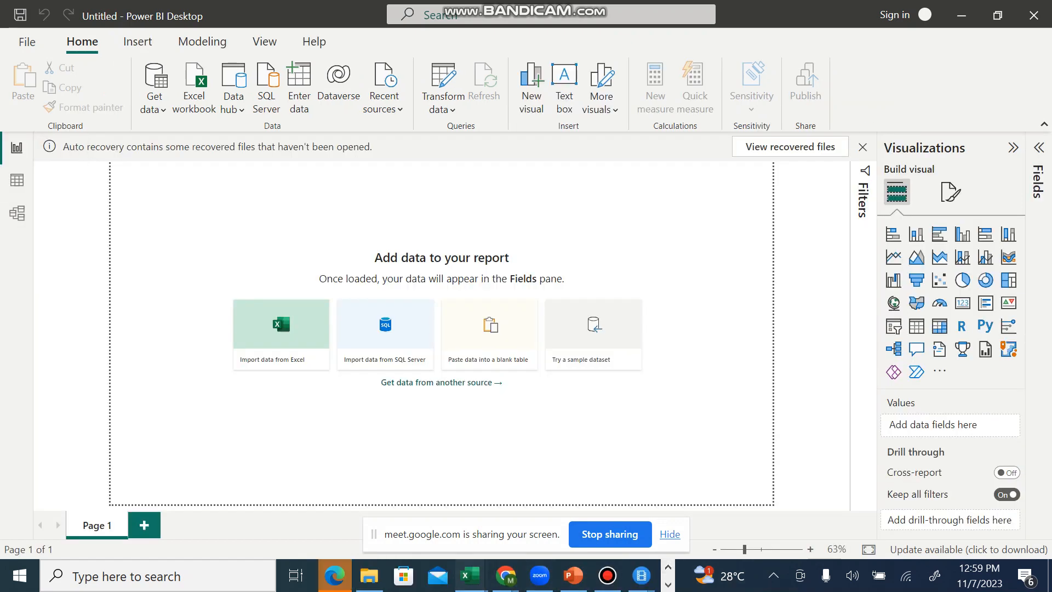
mouse_move(470, 575)
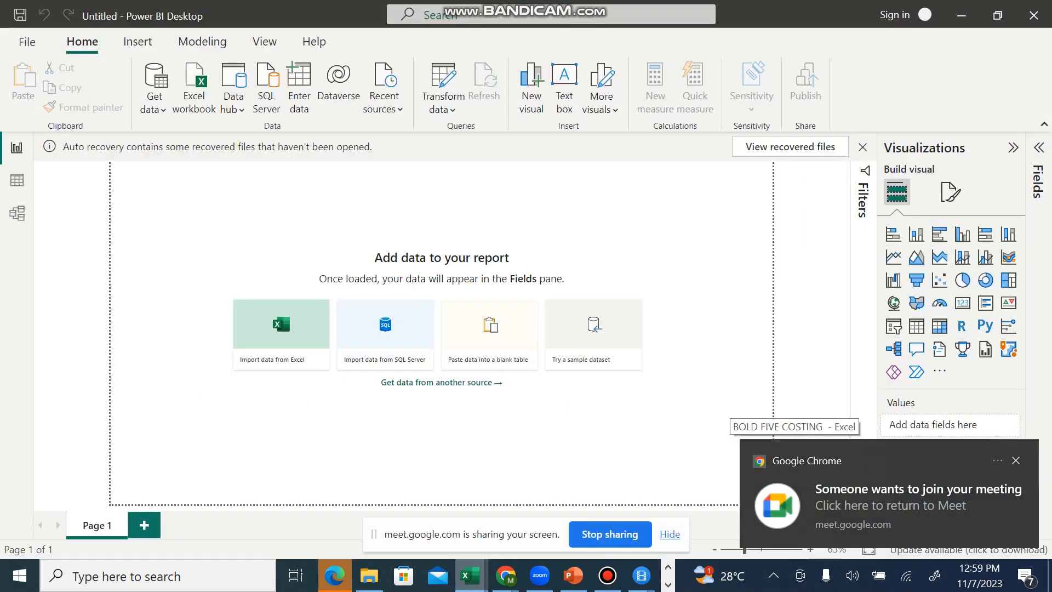
click(1016, 460)
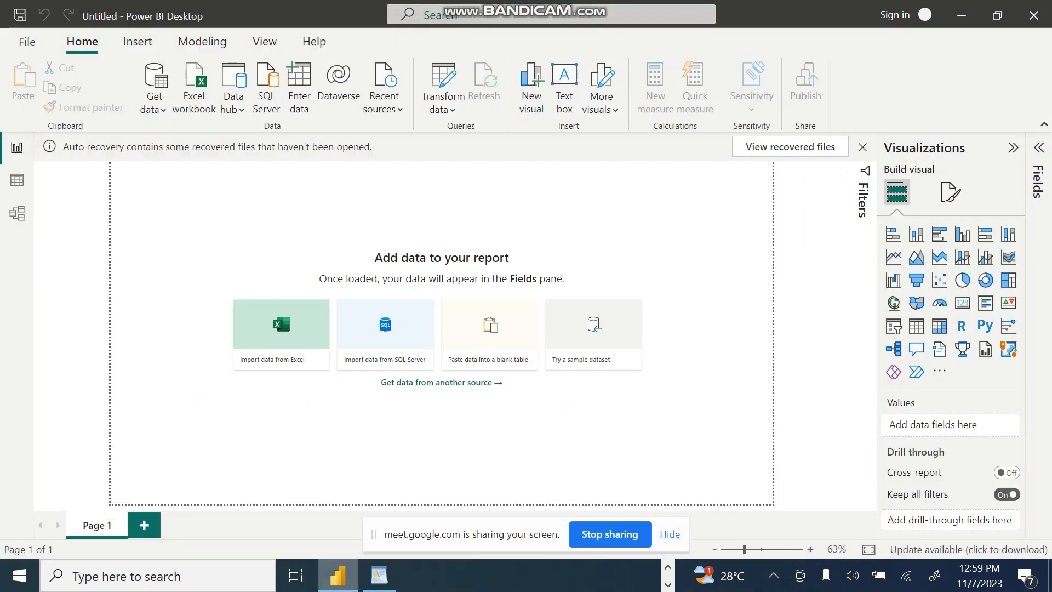
Step: Switch to the Google Meet call in Chrome and admit the participant who is waiting to join
click(668, 568)
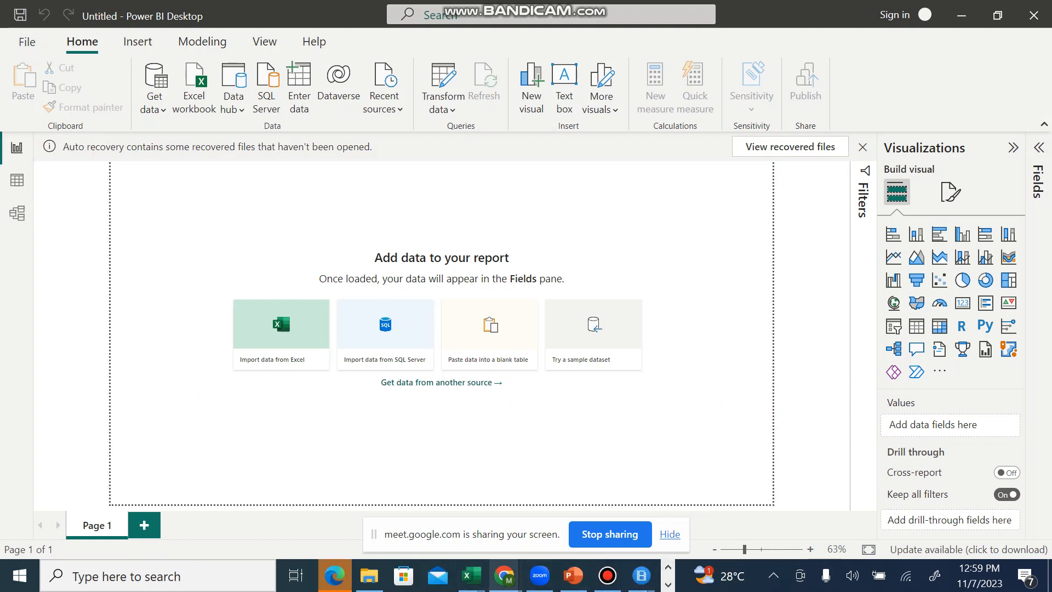
mouse_move(504, 576)
click(238, 495)
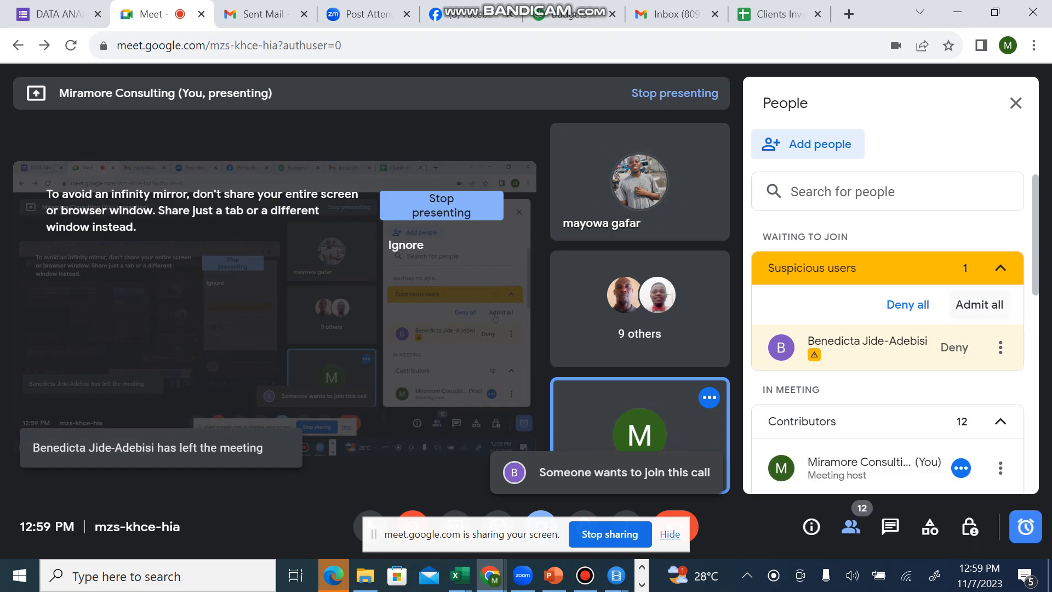
click(978, 304)
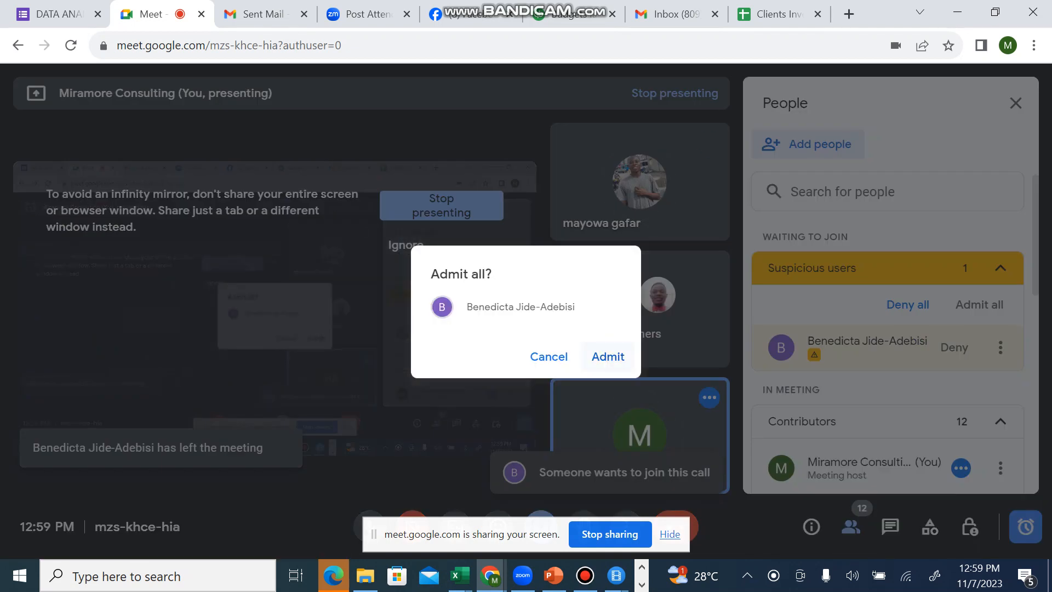
click(608, 356)
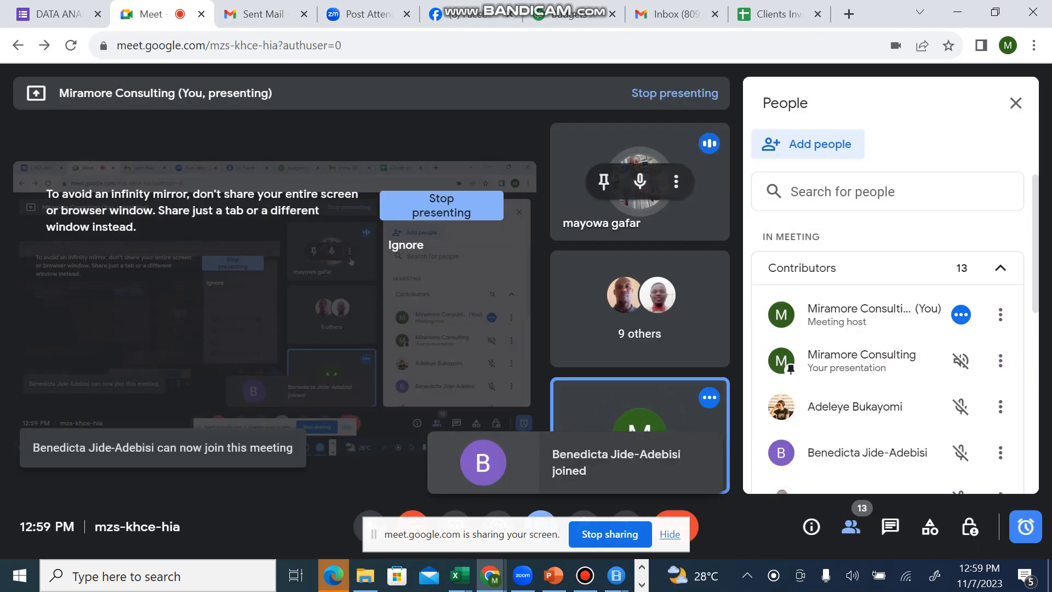
Step: Mute the unmuted participant for everyone in the call and return to Power BI Desktop
click(639, 181)
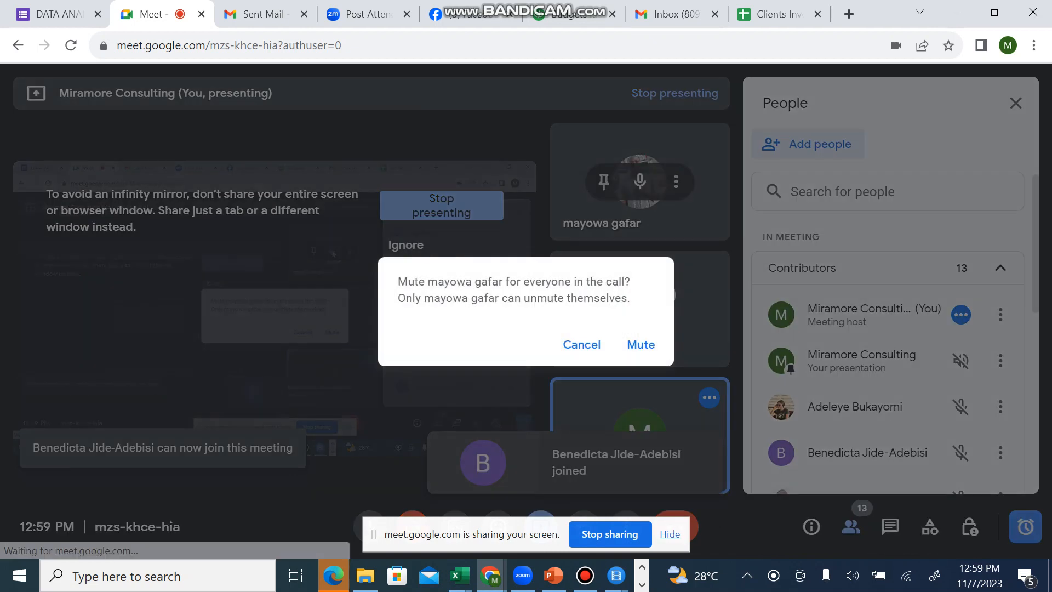
click(640, 344)
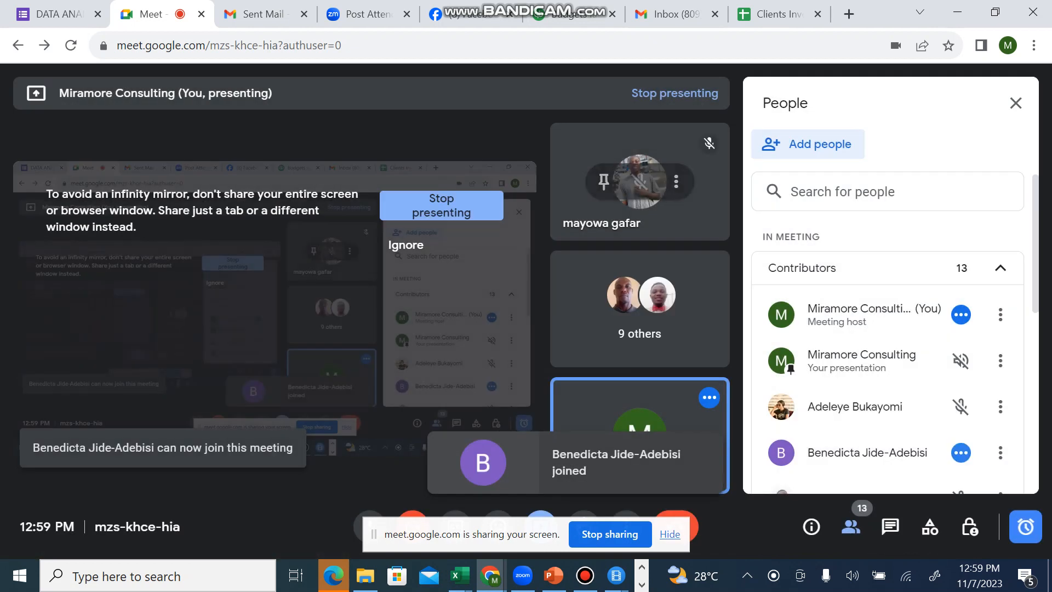
click(957, 12)
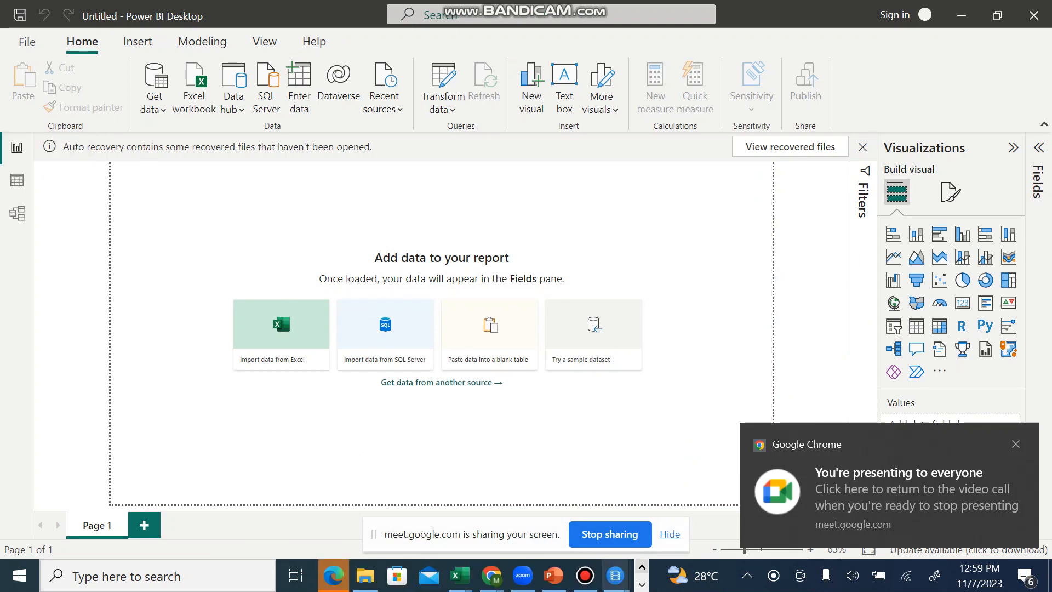
Step: Switch to the FEEDBACK DATASET workbook in Excel and cut the FEEDBACK_DATA TABLE title text out of the merged cell A3
mouse_move(459, 575)
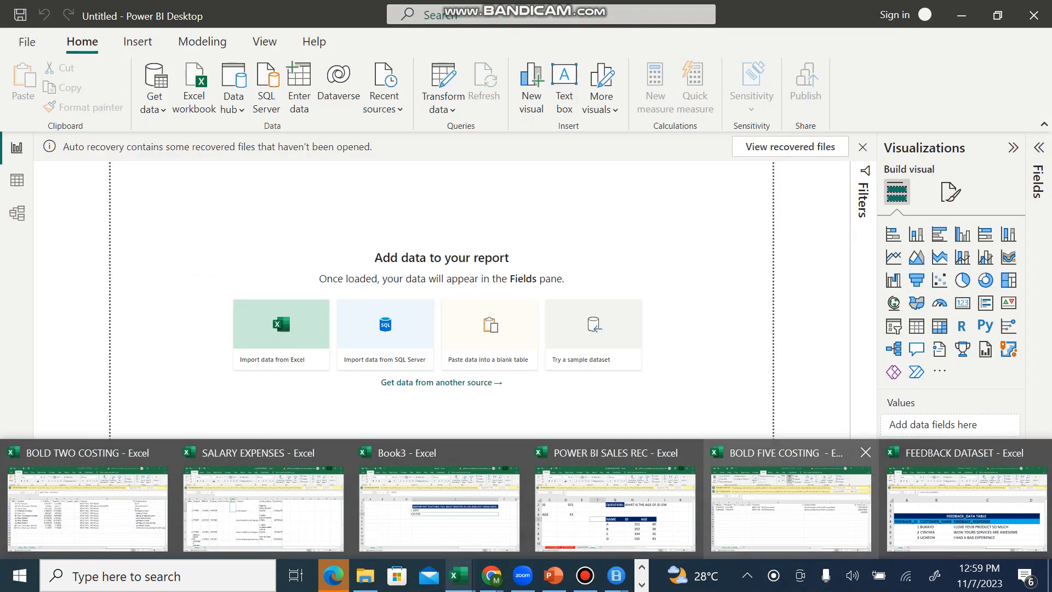
click(459, 575)
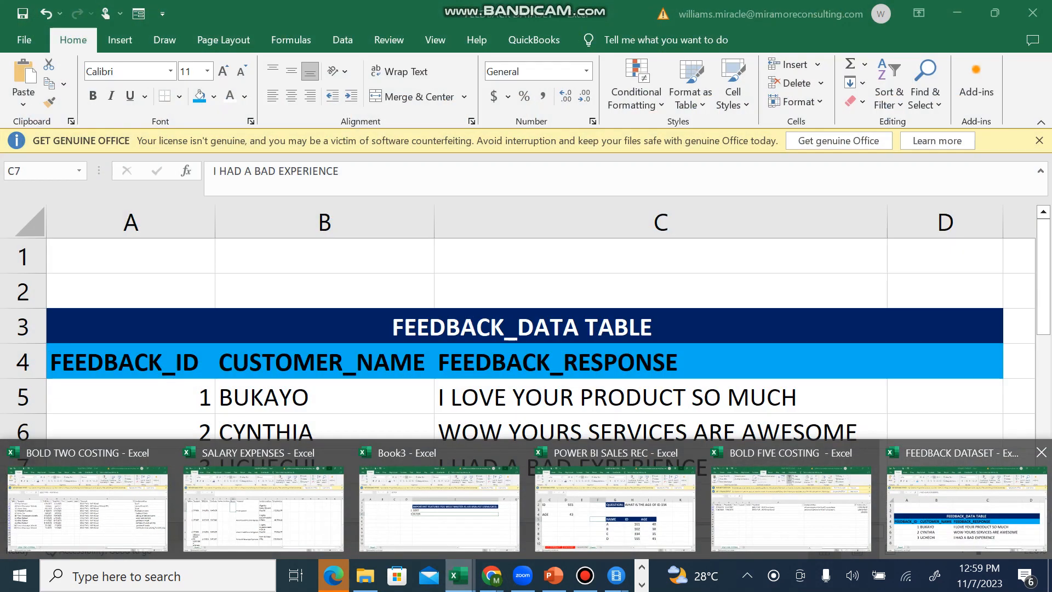
click(967, 507)
key(Up)
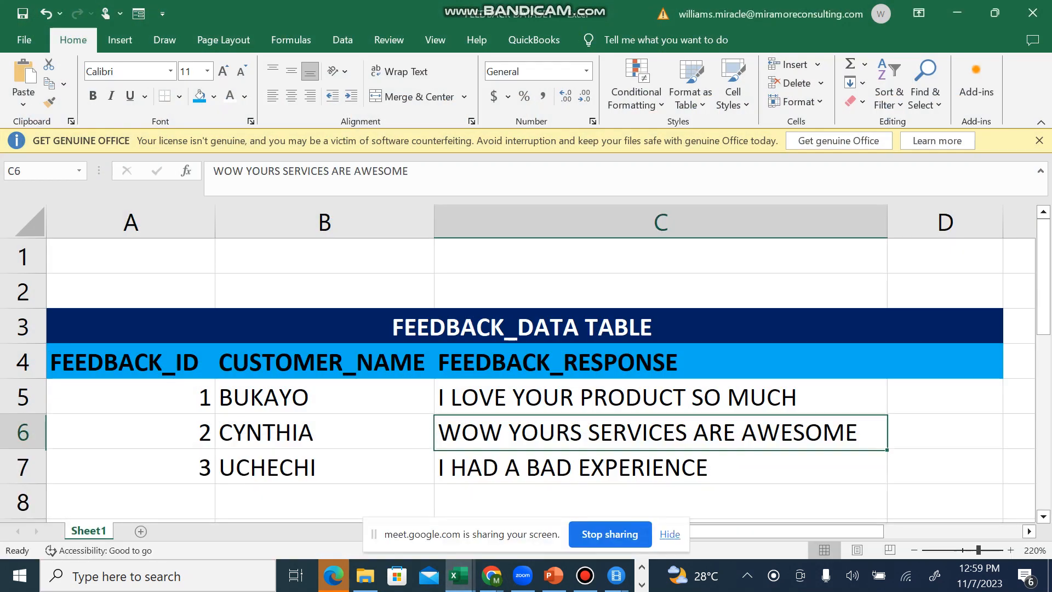
click(325, 290)
key(Down)
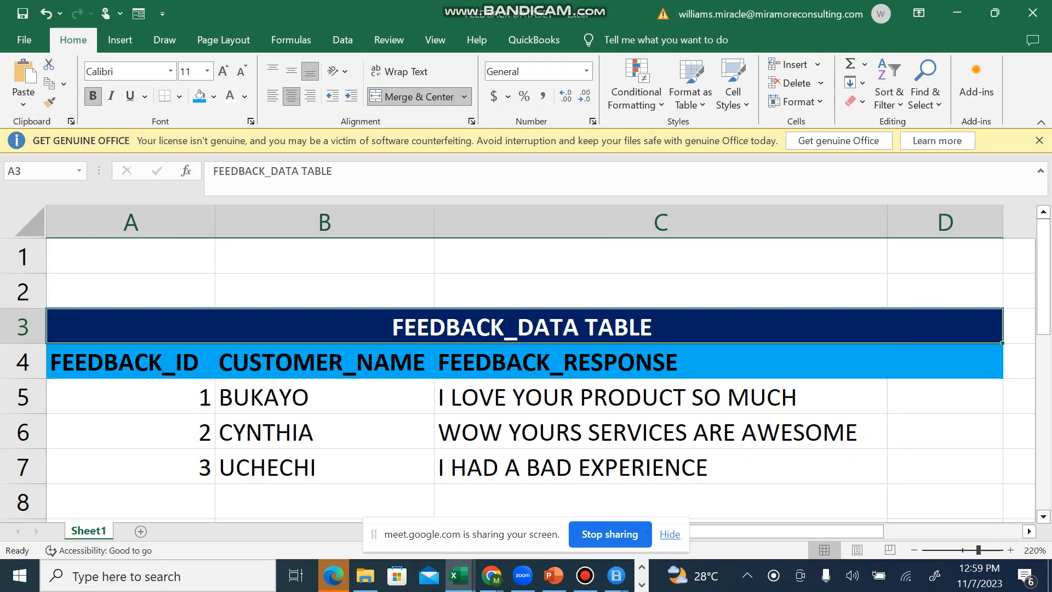
key(F2)
key(shift+Home)
key(ctrl+c)
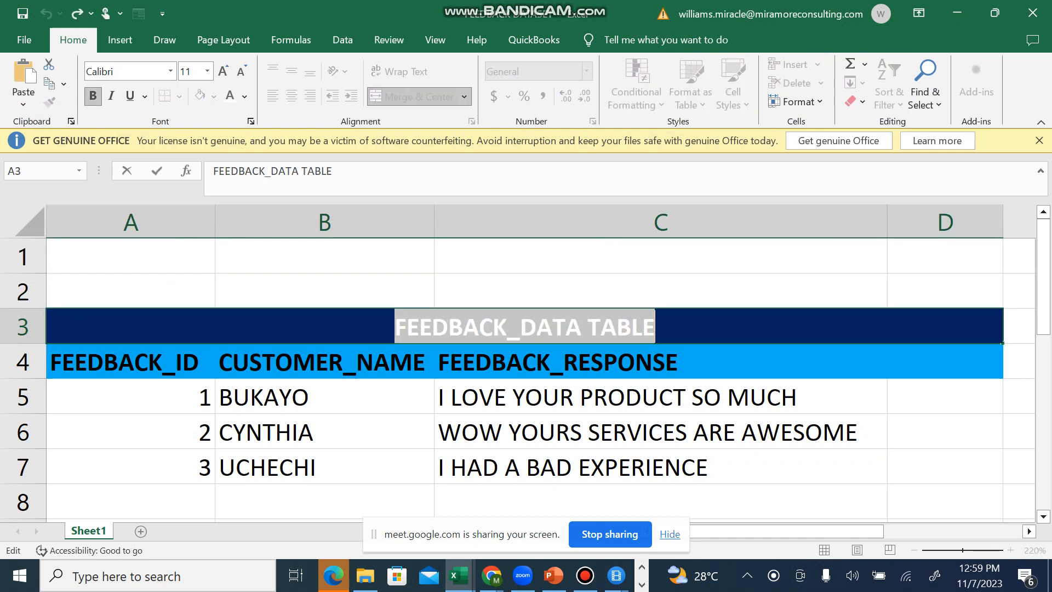
key(BackSpace)
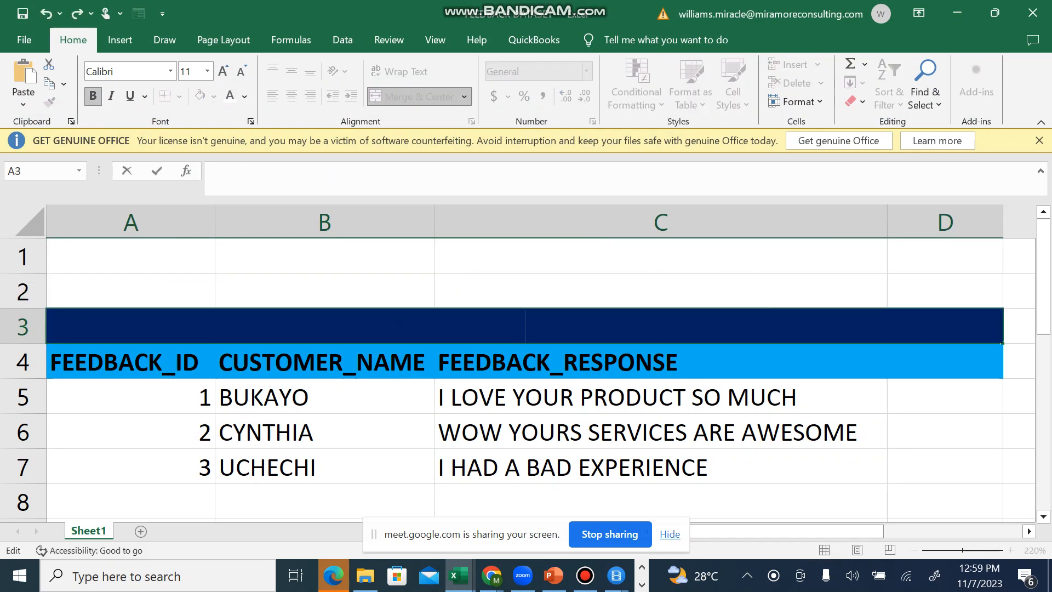
Step: Rename Sheet1 to FEEDBACK_DATA TABLE using the cut title text
double_click(88, 531)
key(ctrl+v)
key(Return)
click(131, 501)
Step: Delete the emptied title row 3 and the two blank rows above it so the headers sit in row 1
click(23, 326)
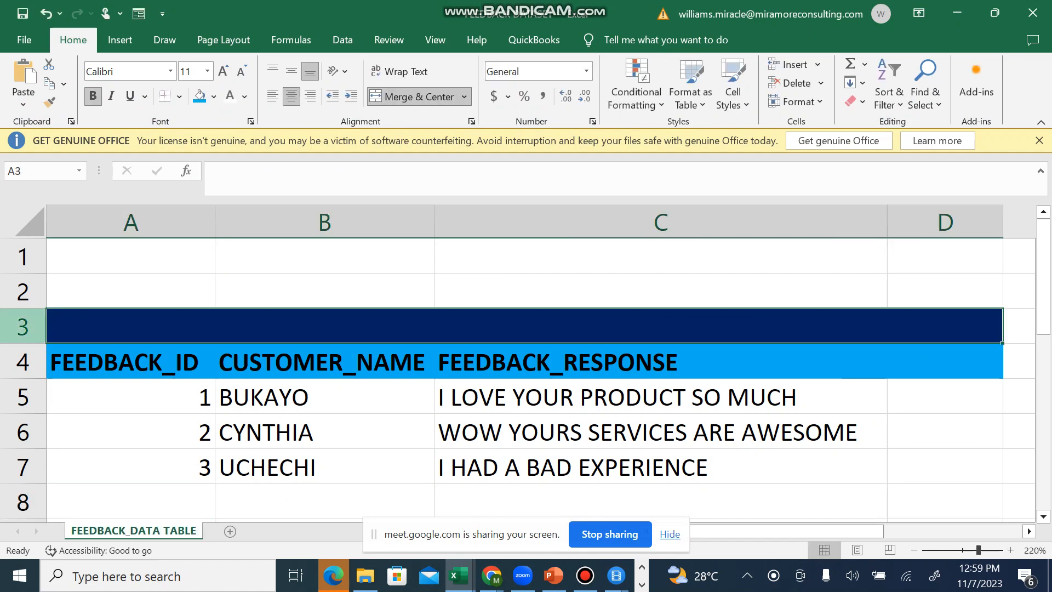
right_click(23, 326)
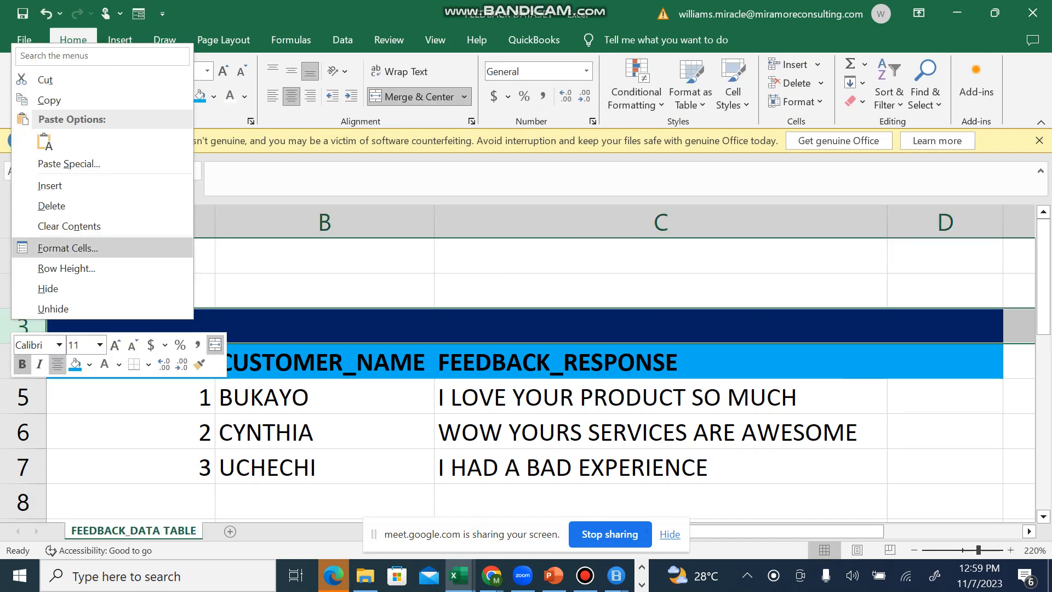
click(51, 205)
drag(22, 293, 21, 255)
right_click(19, 256)
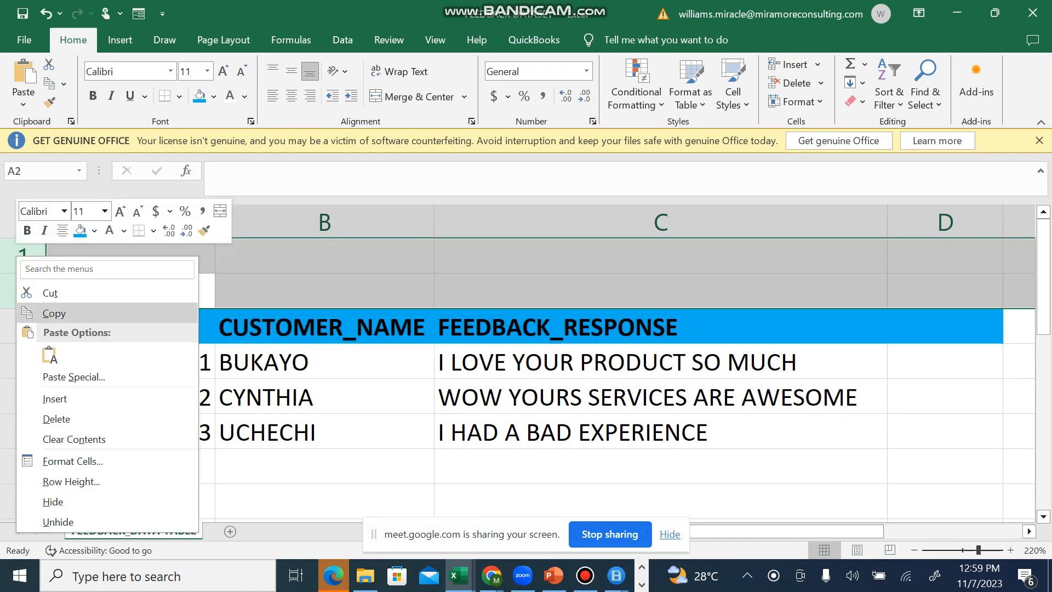
click(56, 418)
click(660, 360)
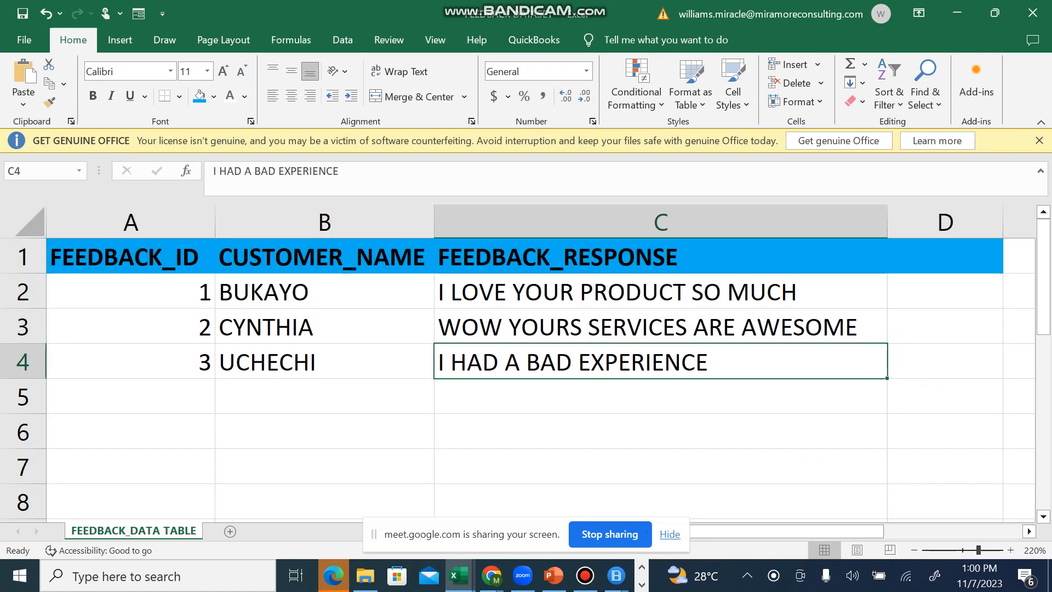
Step: Apply All Borders to the feedback table in A1:C4
drag(110, 256, 657, 362)
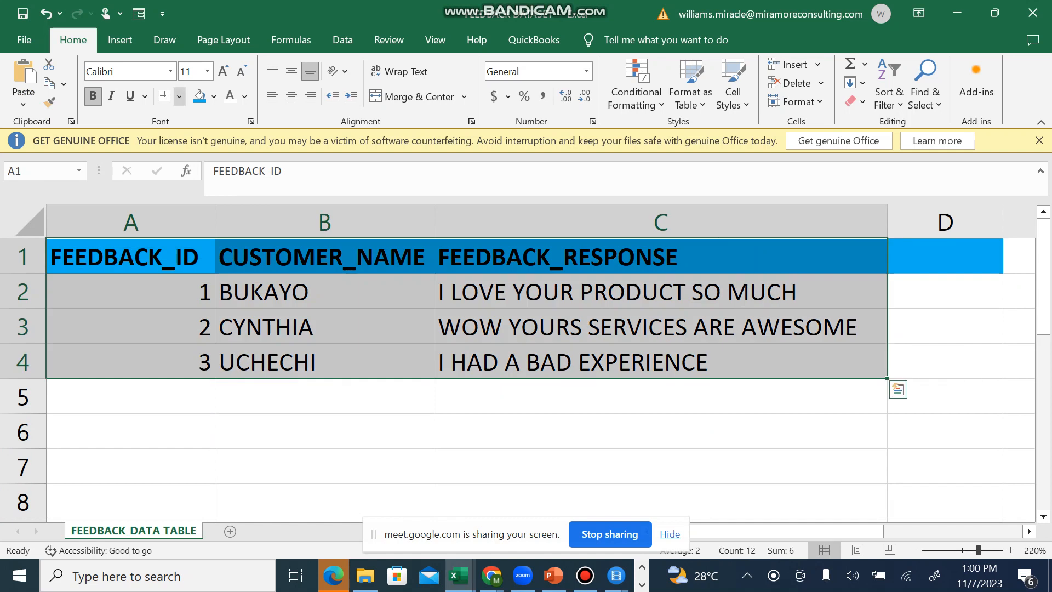
click(179, 96)
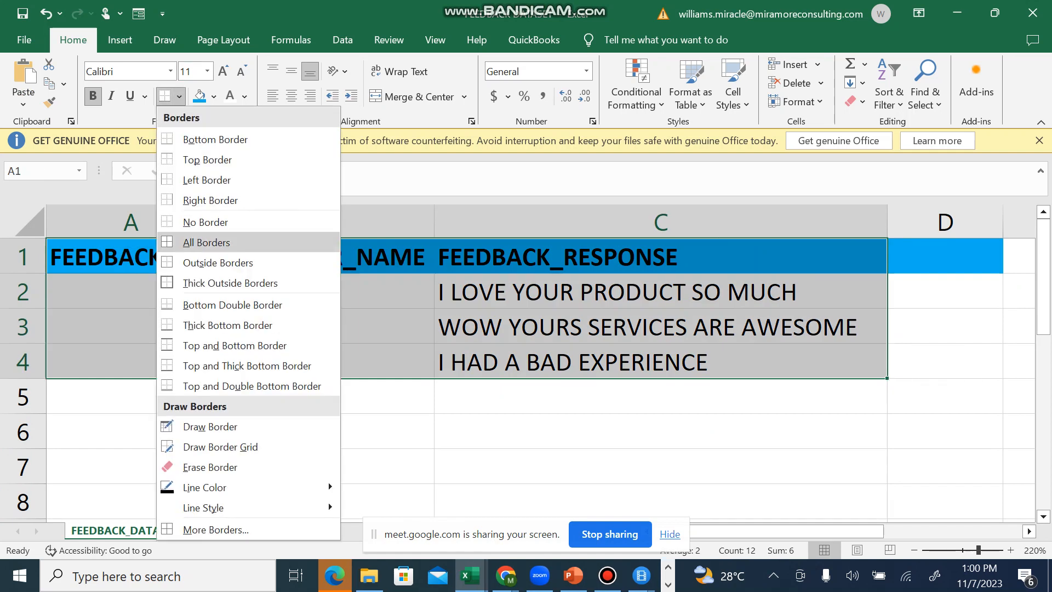
click(207, 242)
click(661, 395)
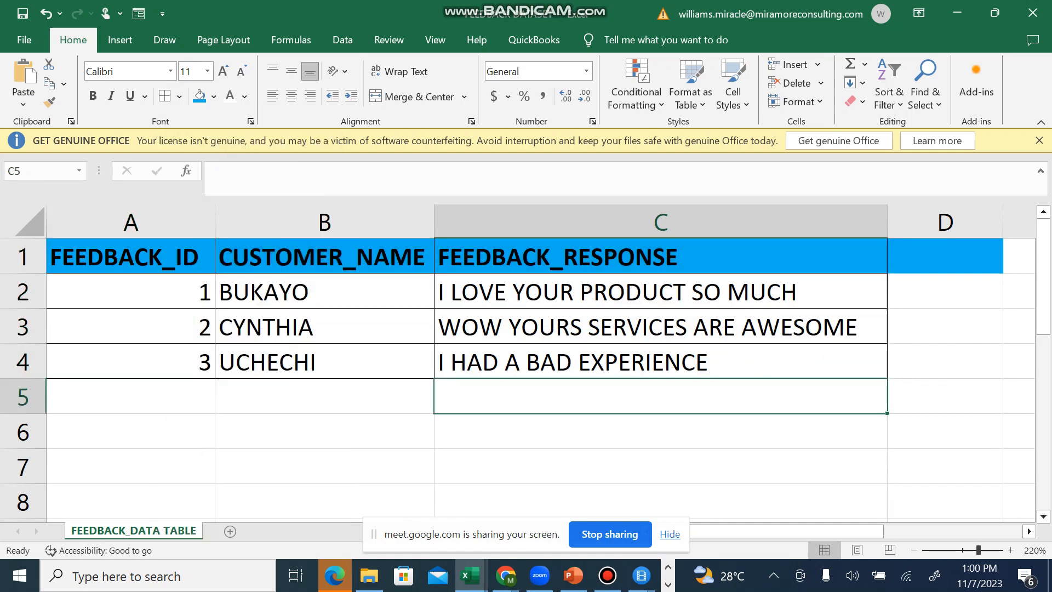
Step: Remove the blue fill from the empty header cell D1
click(945, 255)
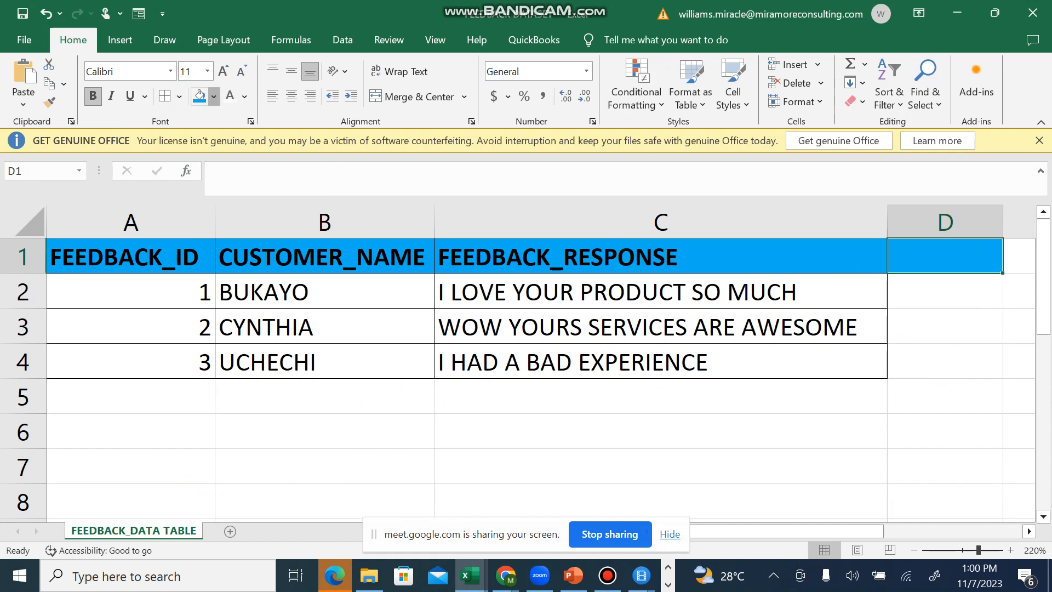
click(214, 97)
click(228, 241)
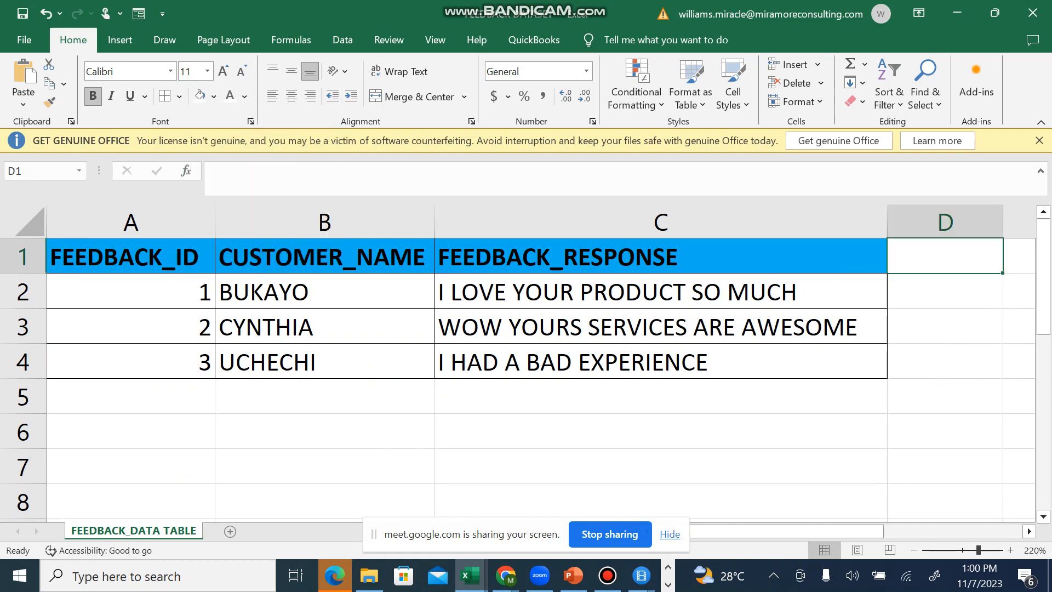
click(324, 396)
click(324, 430)
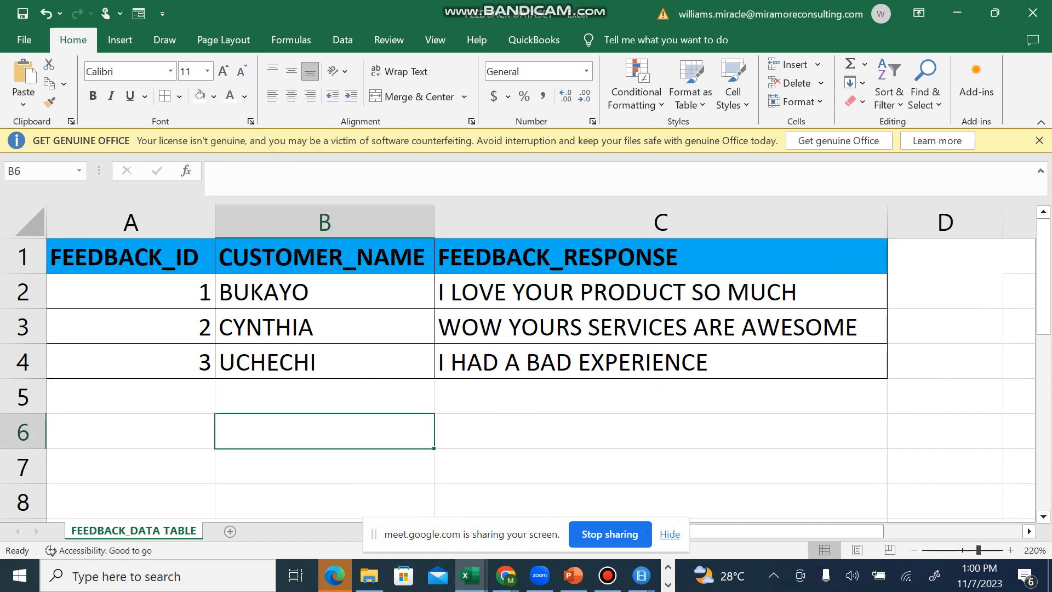
Step: Switch to Power BI Desktop, connect to the FEEDBACK DATASET Excel workbook in Documents and select FEEDBACK_DATA TABLE in the Navigator
key(ctrl+super+Right)
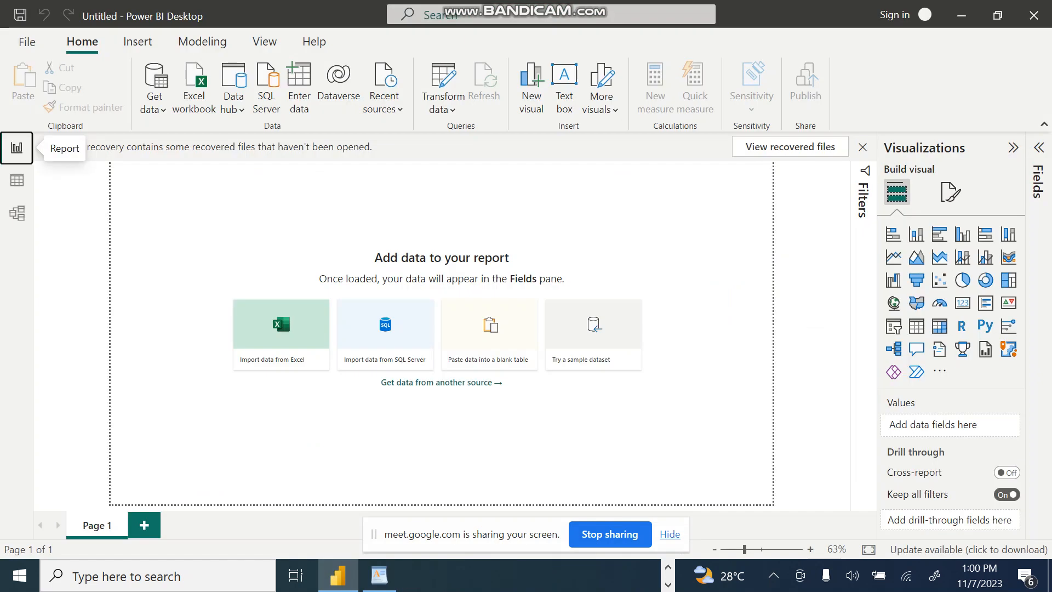
click(154, 99)
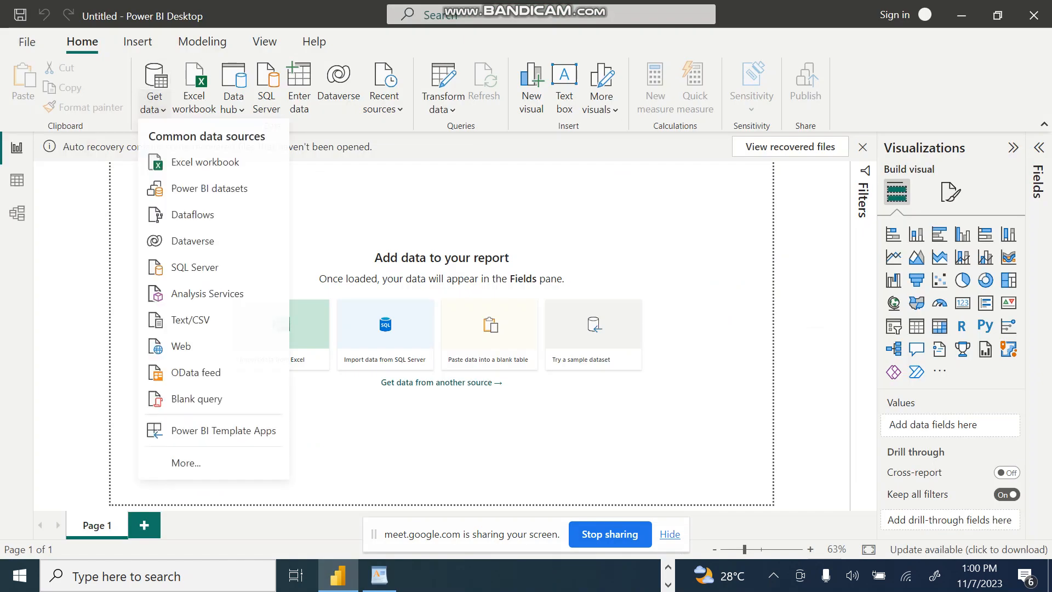
click(197, 162)
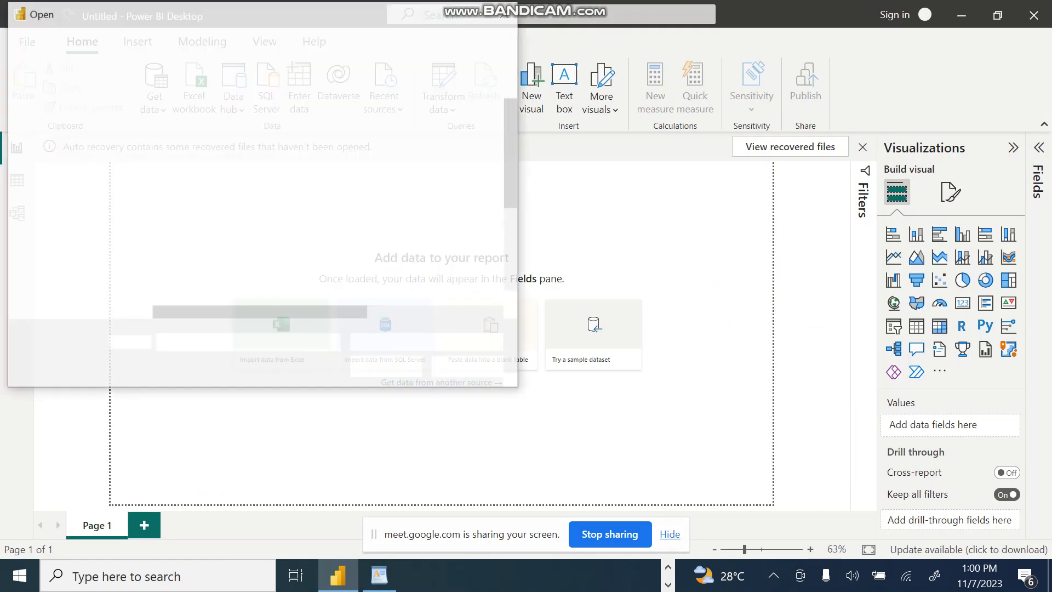
click(218, 189)
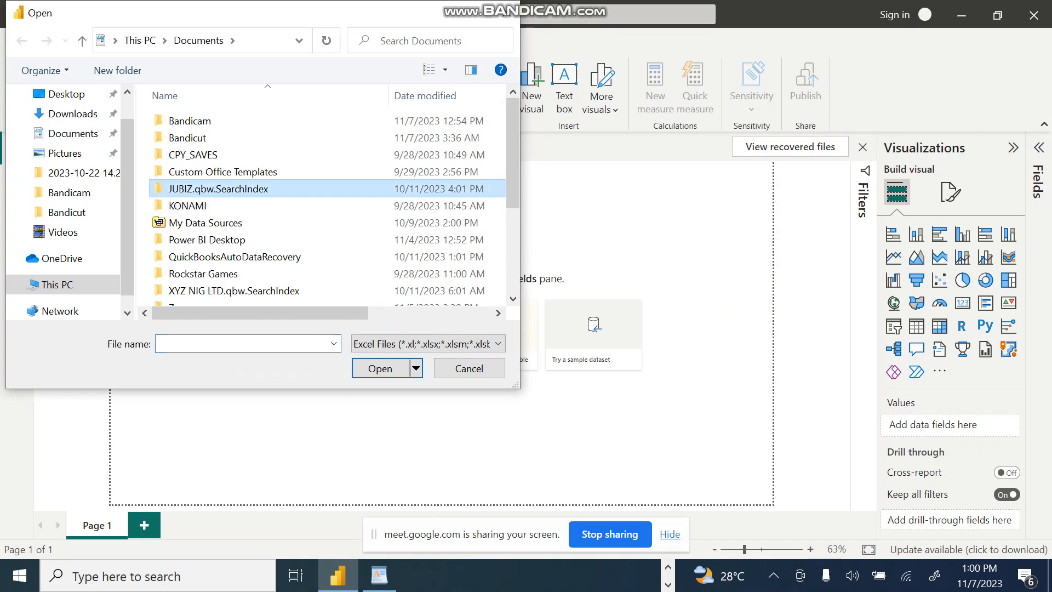
key(f)
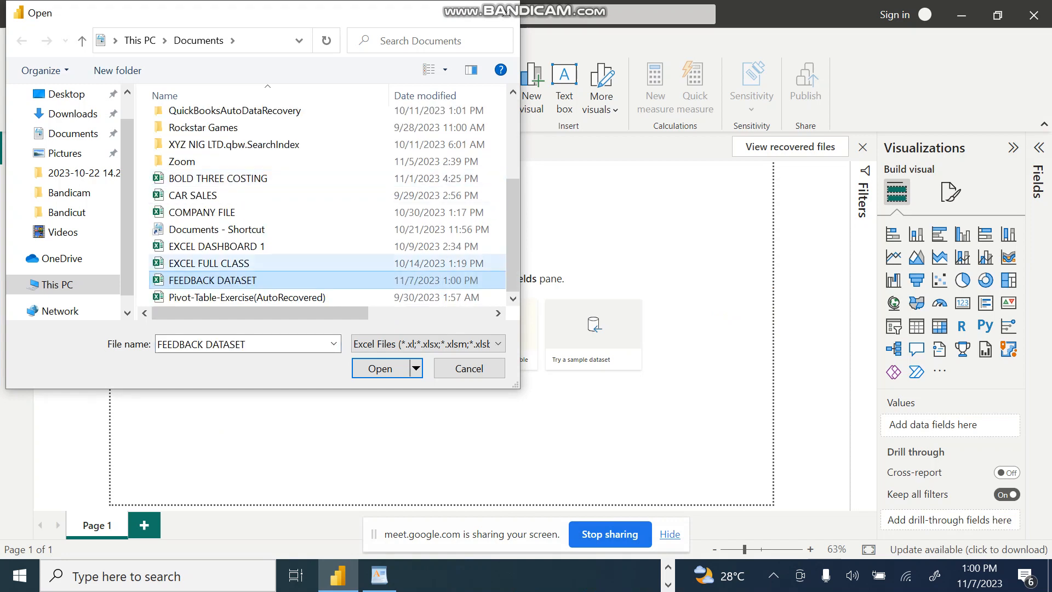
click(380, 368)
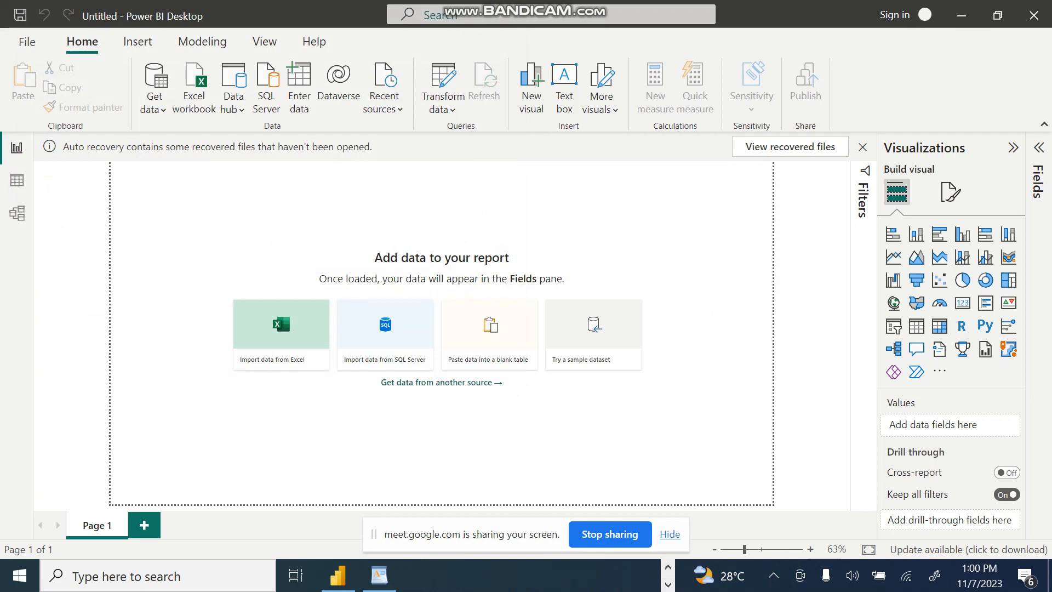
click(607, 575)
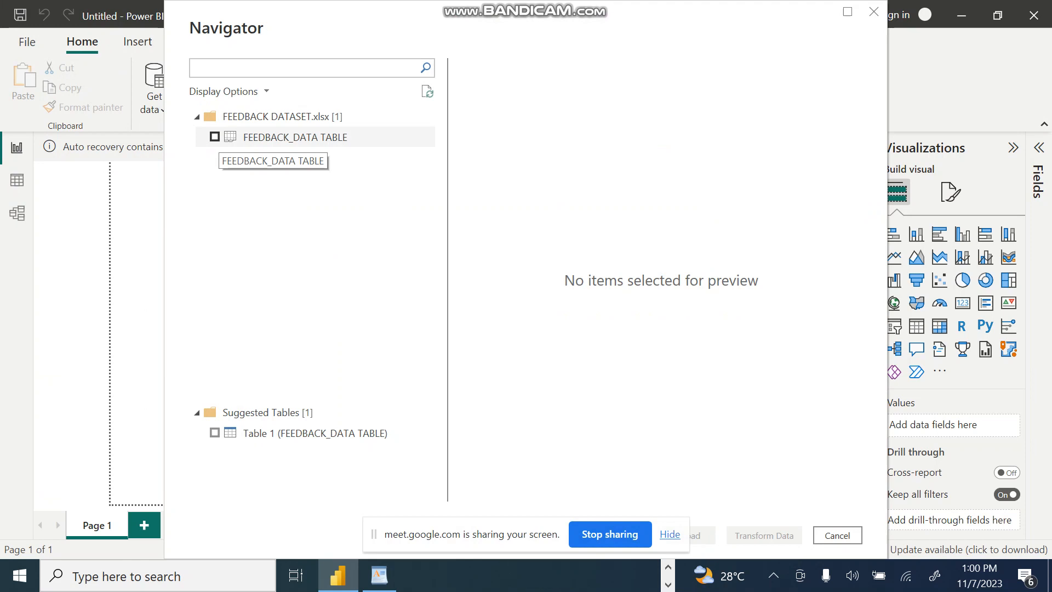
click(295, 137)
key(space)
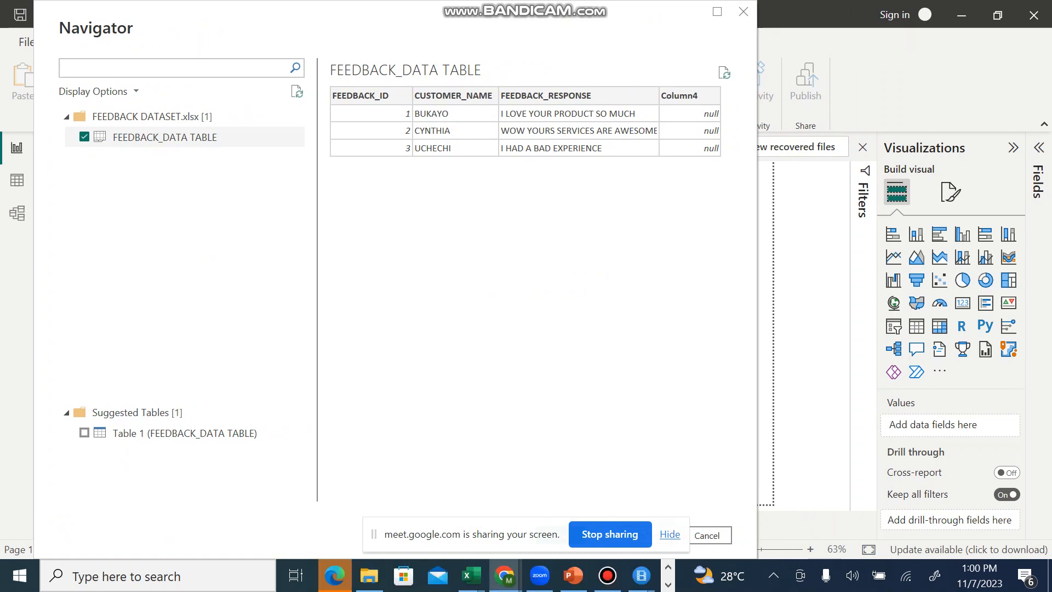
drag(373, 534, 284, 240)
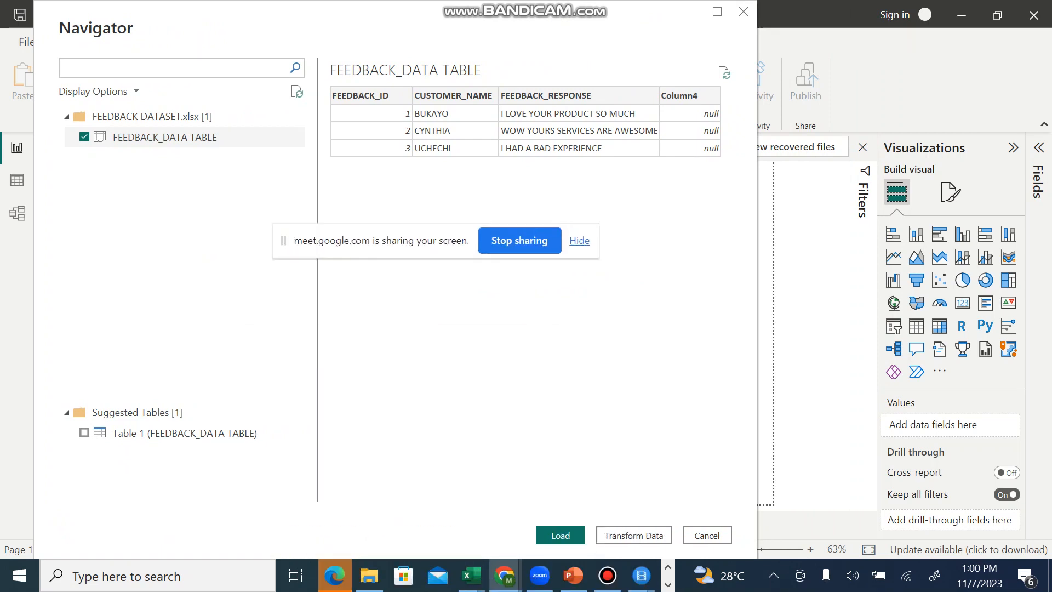
Step: Delete the empty column D in the FEEDBACK DATASET workbook in Excel, and refresh the Navigator in Power BI Desktop
mouse_move(470, 575)
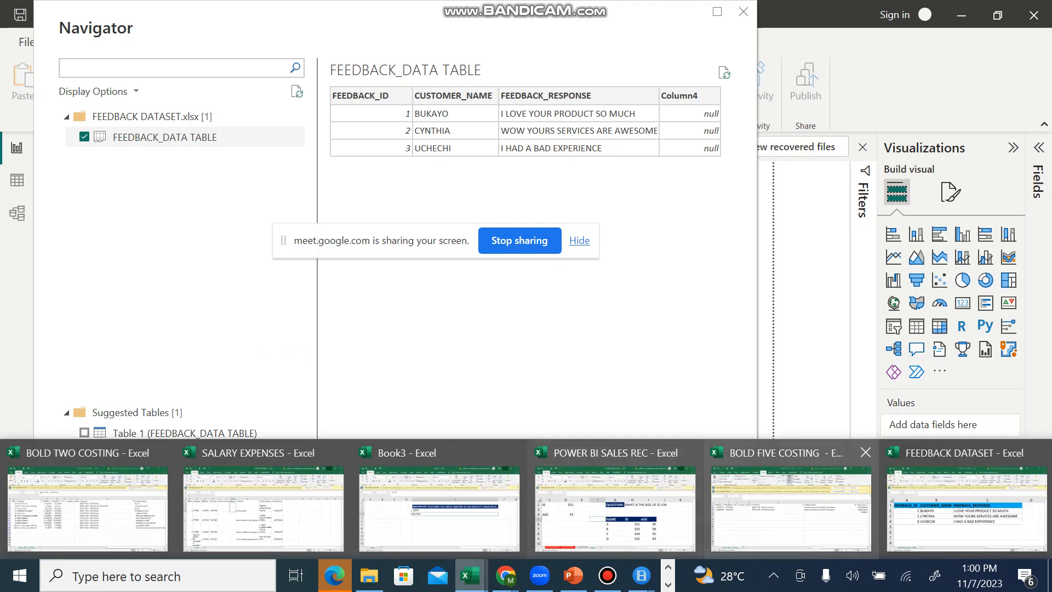
click(969, 504)
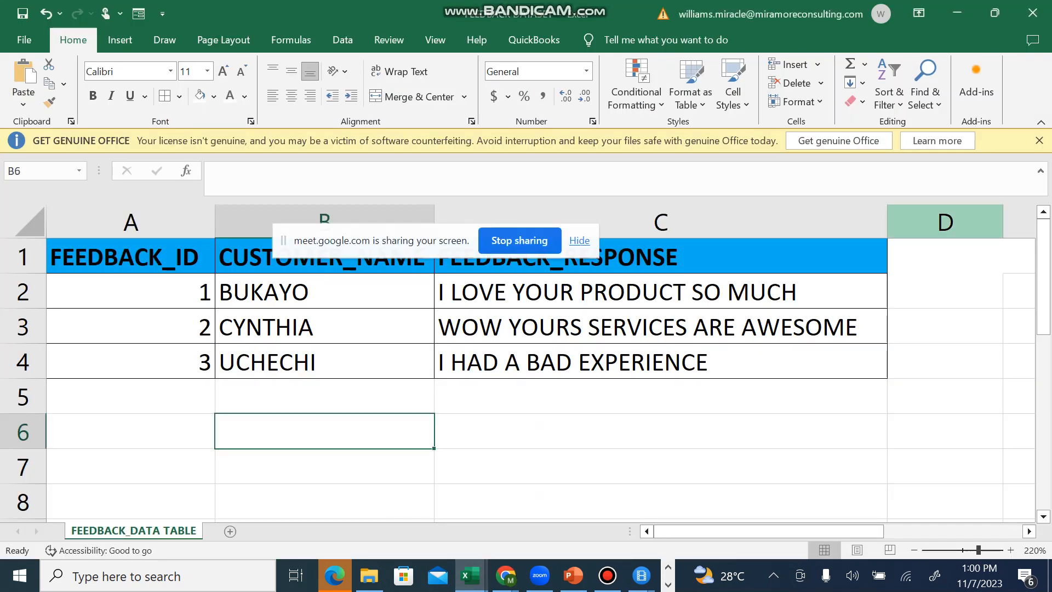
right_click(945, 222)
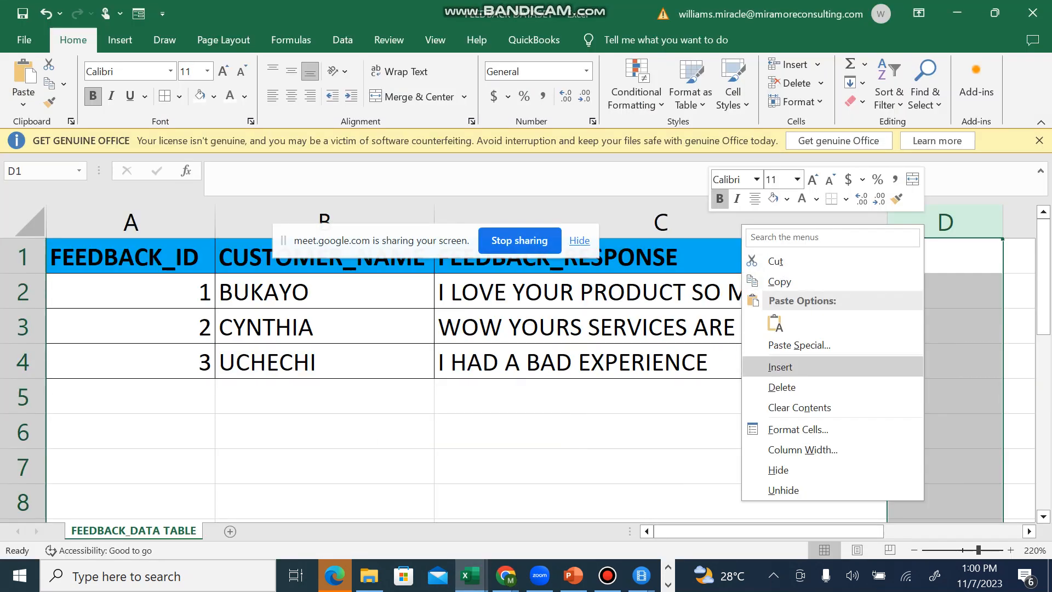
click(767, 385)
click(661, 396)
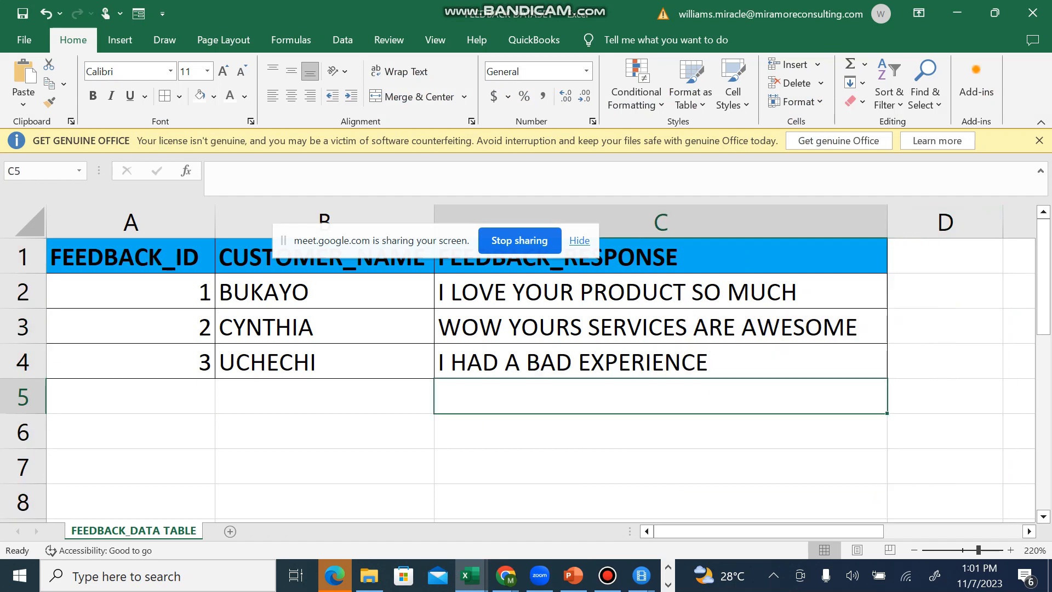
key(alt+Tab)
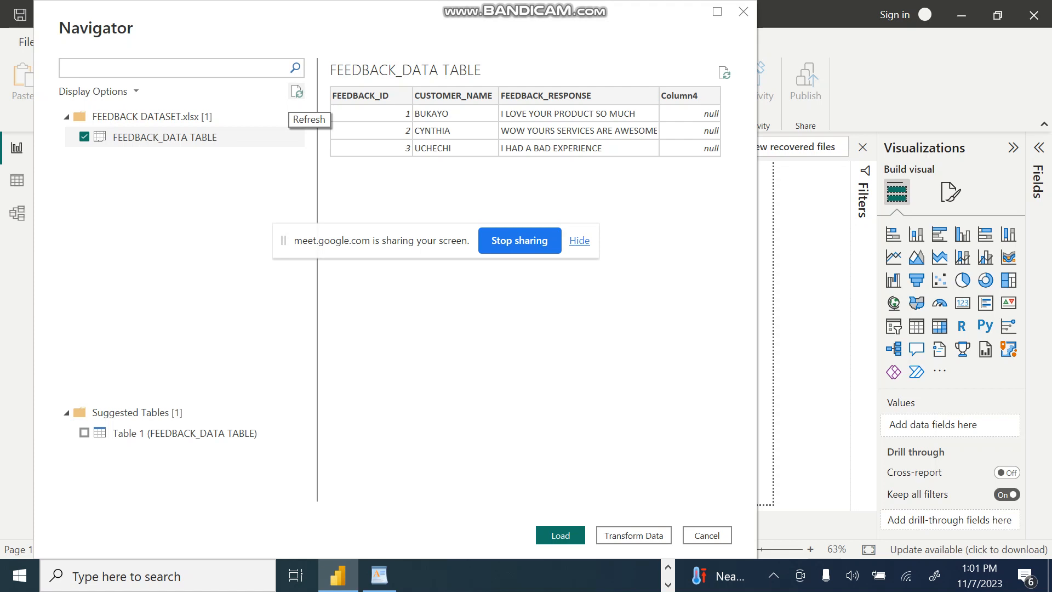
click(296, 91)
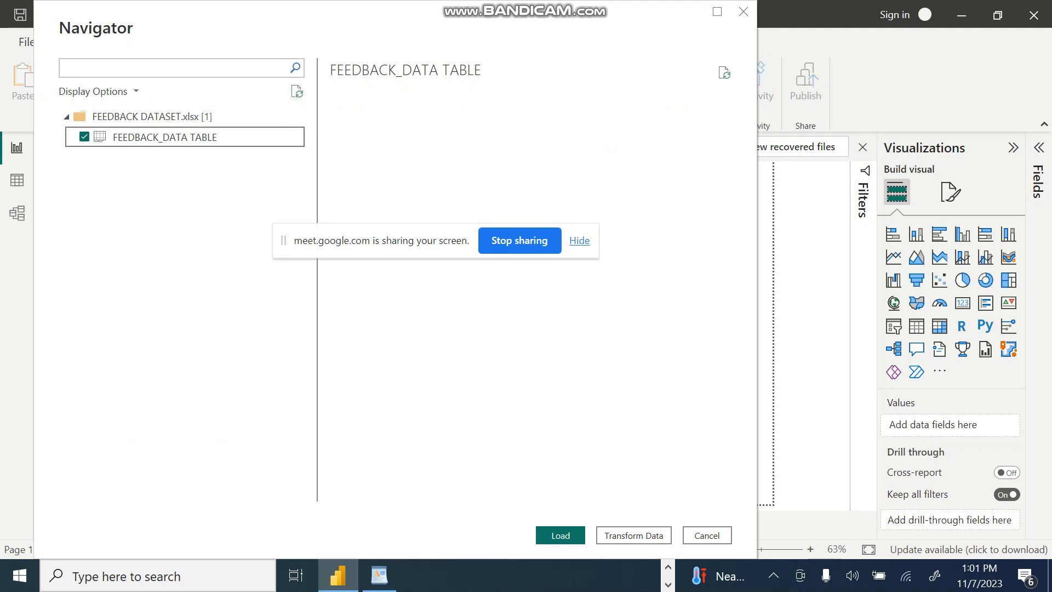
Step: Load FEEDBACK_DATA TABLE into the report and open it in the Power Query Editor
drag(283, 240, 152, 301)
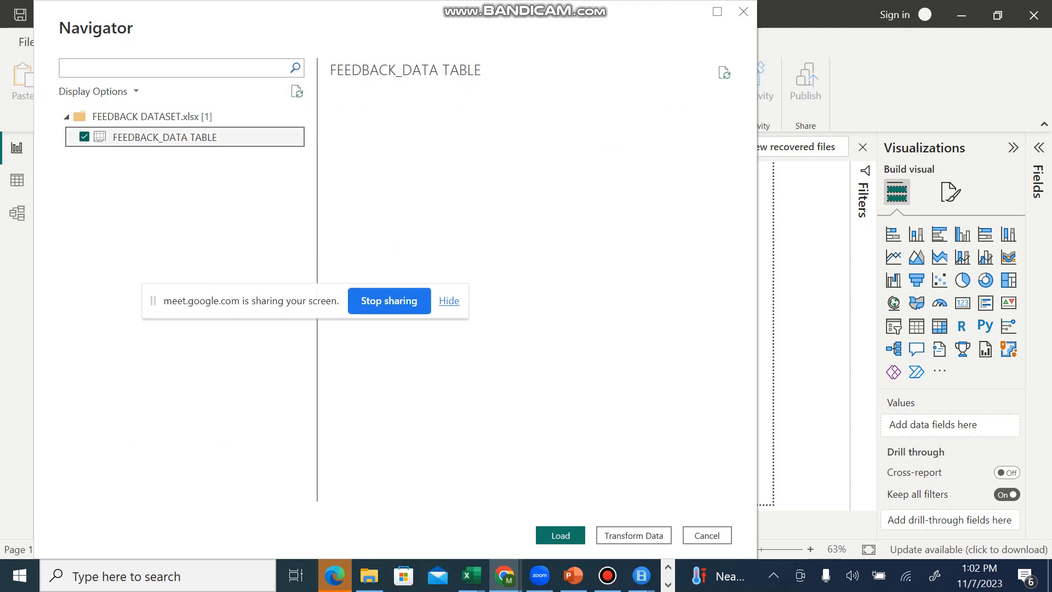
click(84, 137)
click(84, 137)
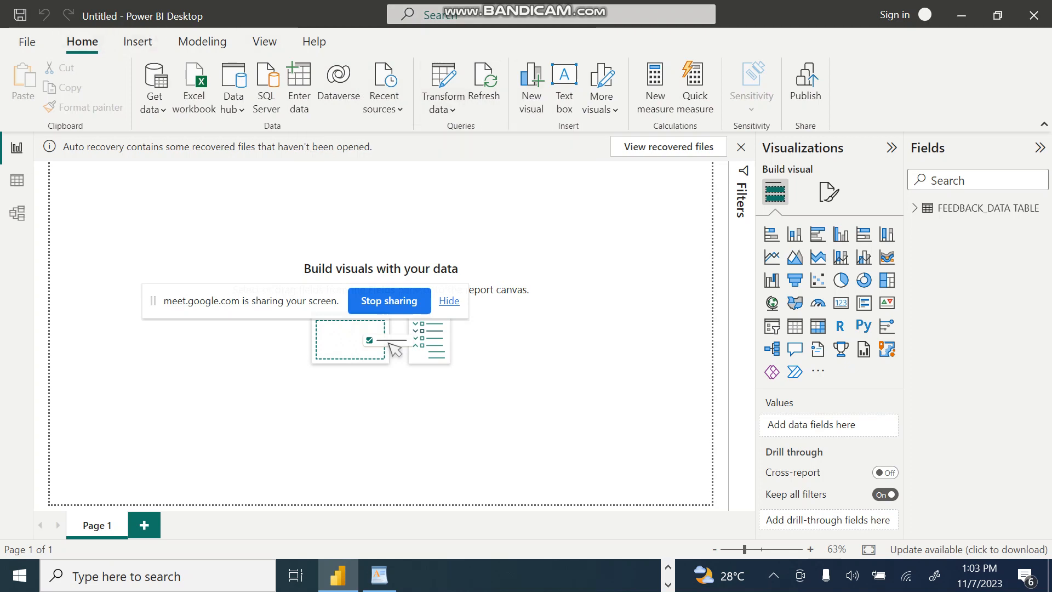
click(441, 107)
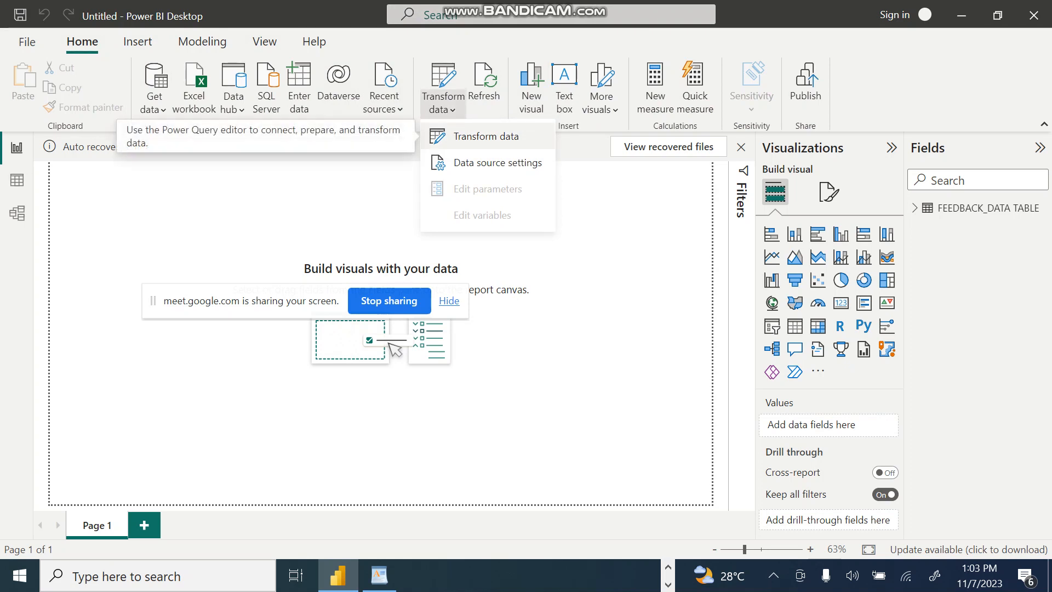
click(482, 136)
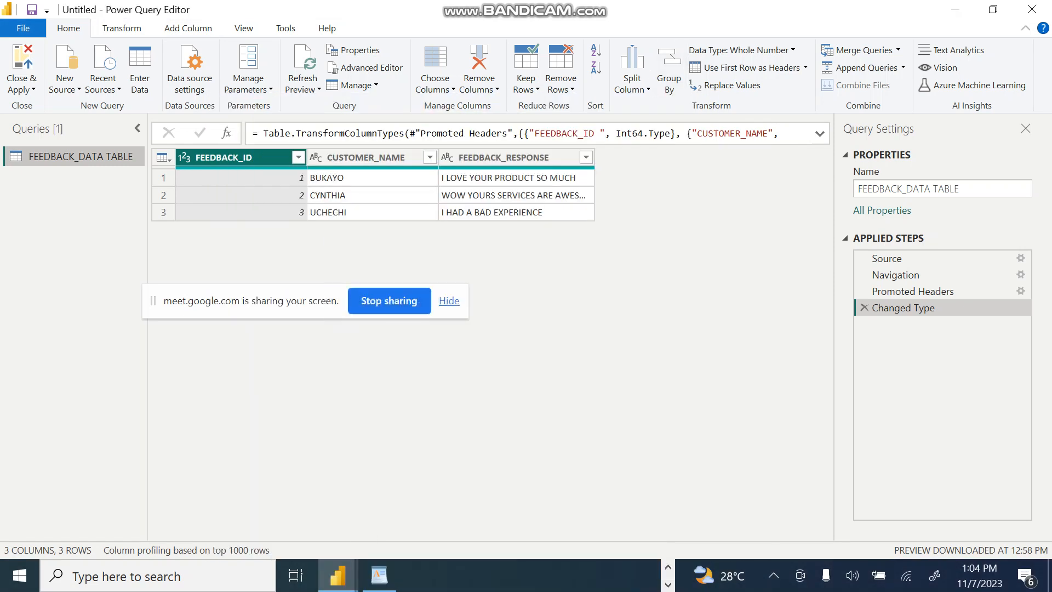
Step: Add an index column starting from 1 to the FEEDBACK_DATA TABLE query
click(188, 28)
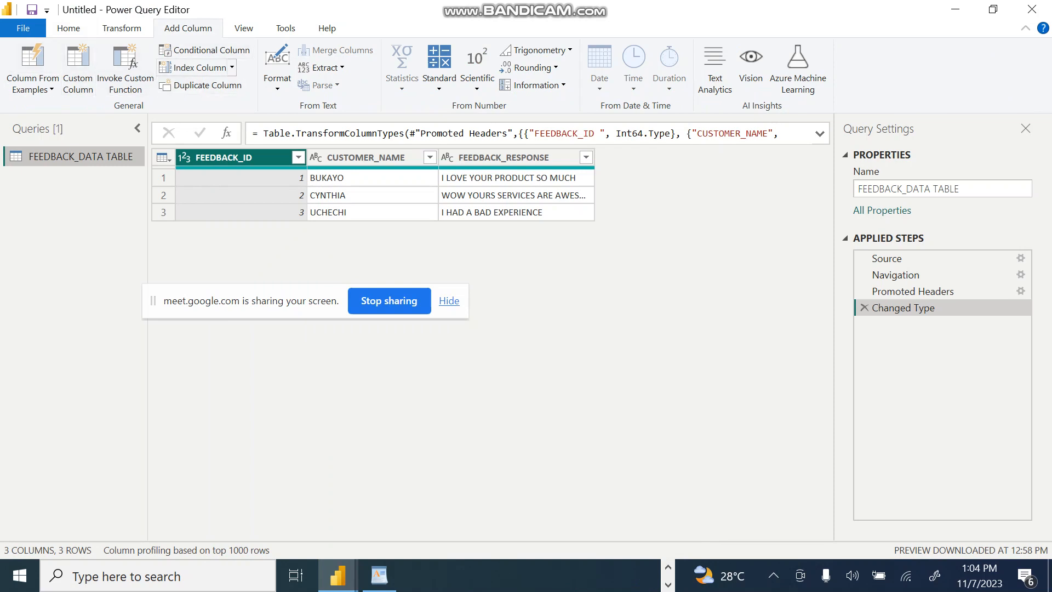
click(233, 67)
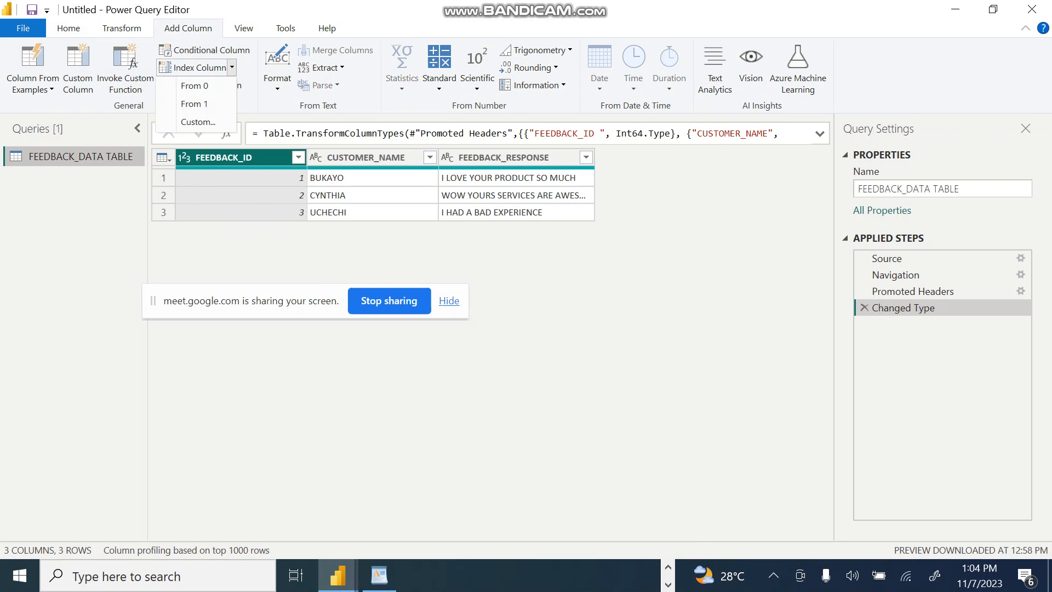
key(Escape)
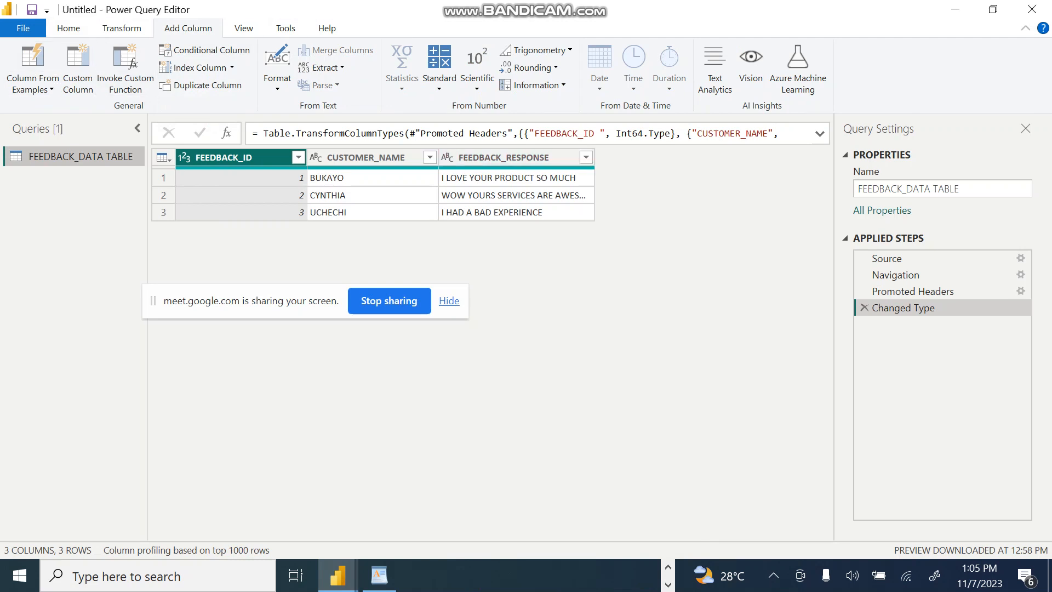
click(232, 67)
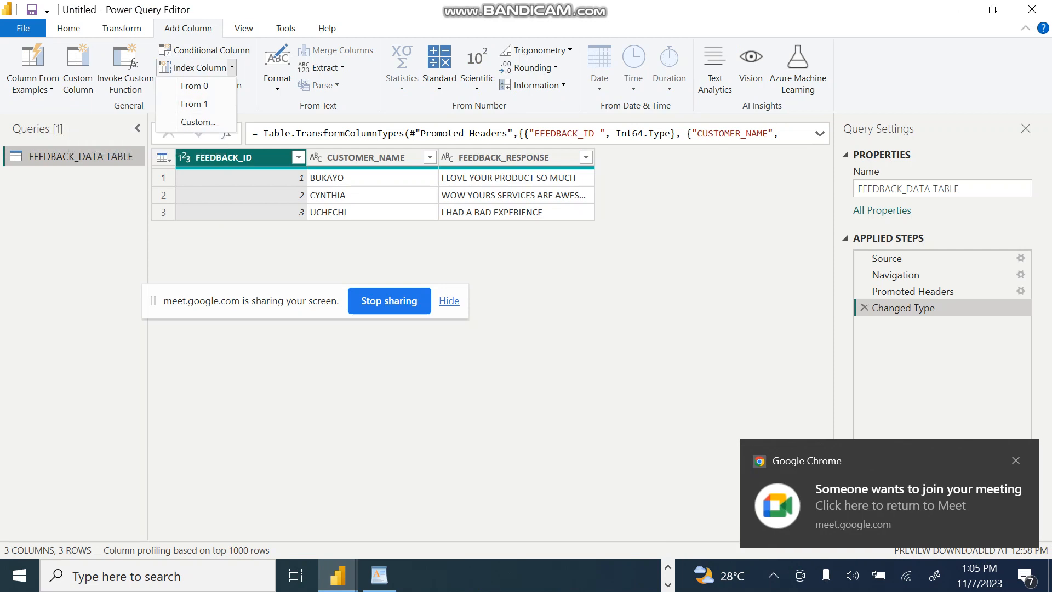
click(195, 104)
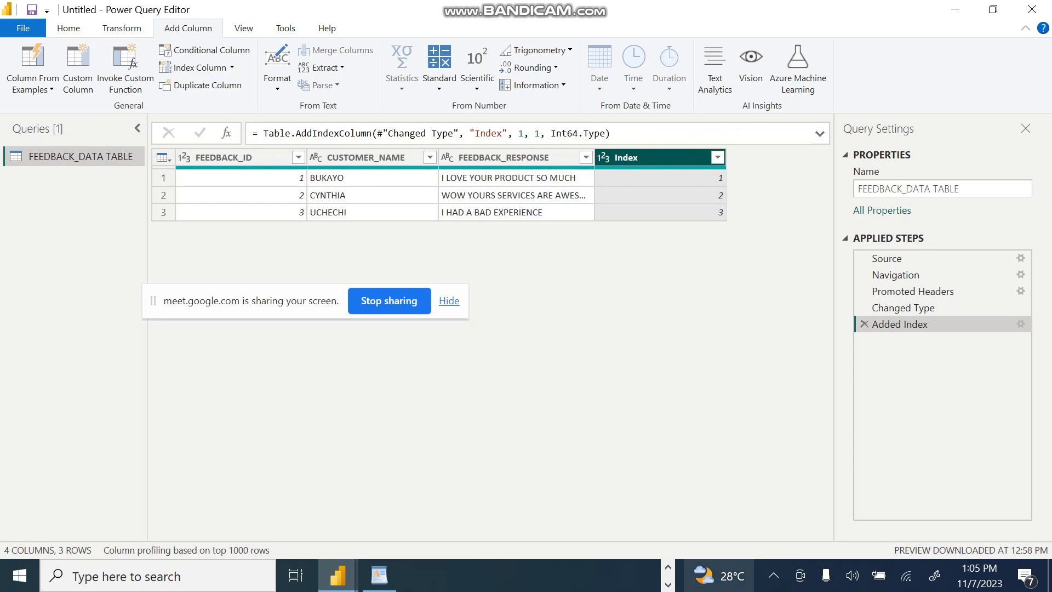
Step: Switch to the Google Meet call in Chrome, admit the waiting participant, and return to the Power Query Editor
click(668, 566)
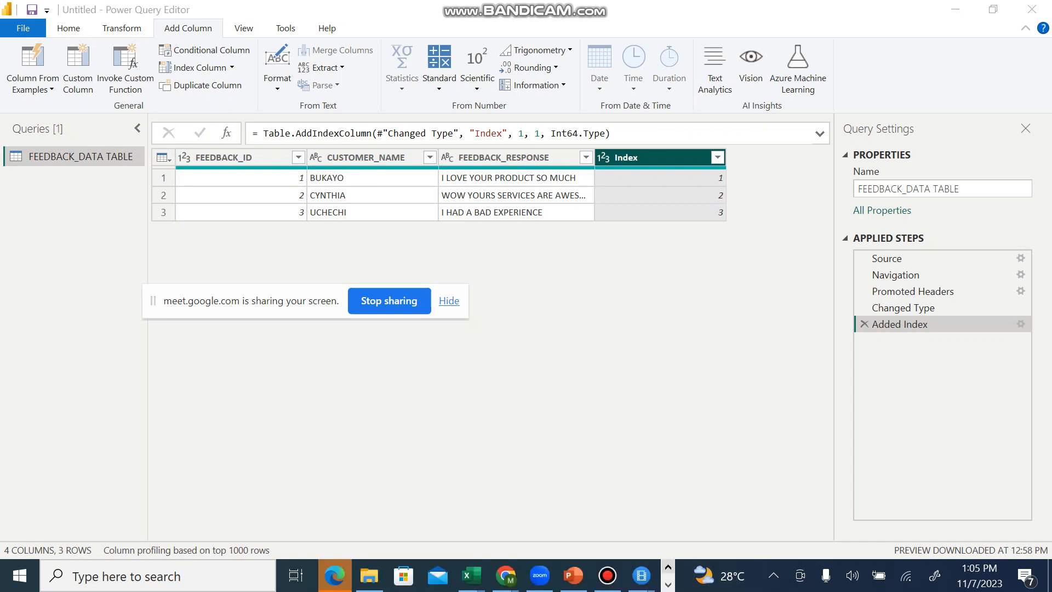
mouse_move(505, 576)
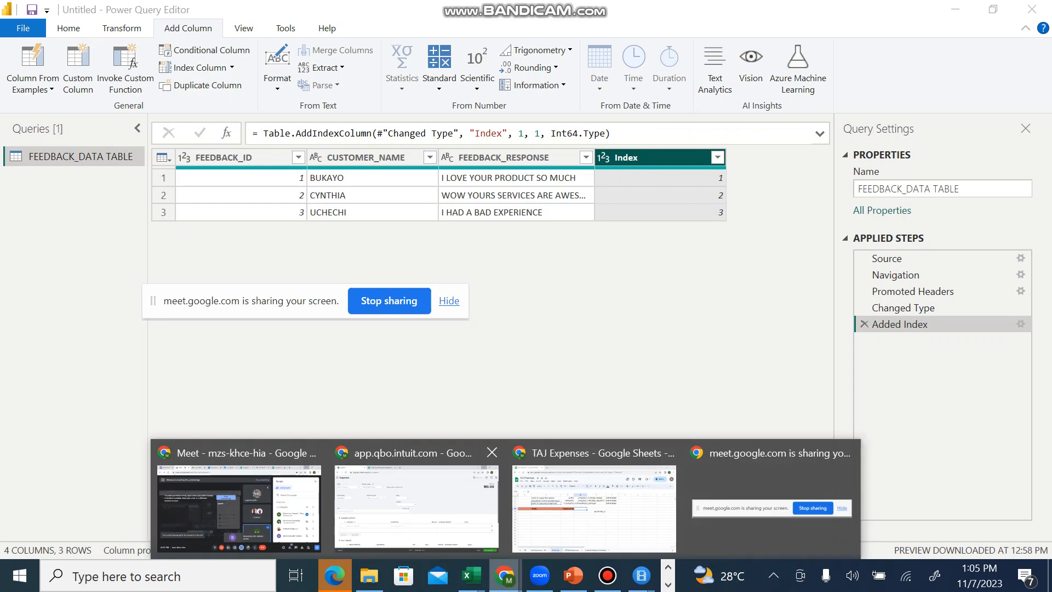
click(239, 507)
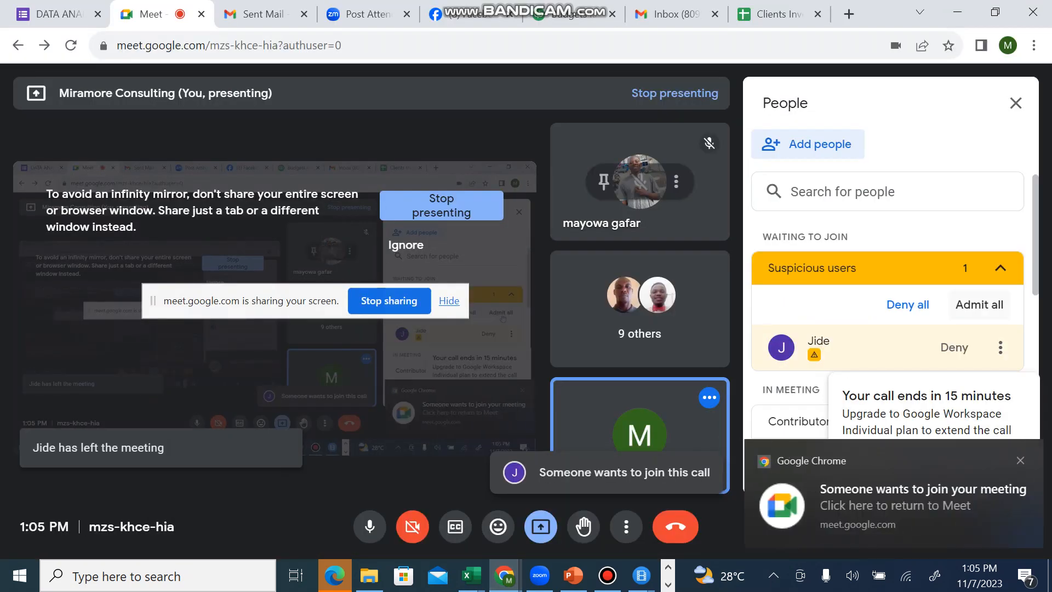
click(979, 305)
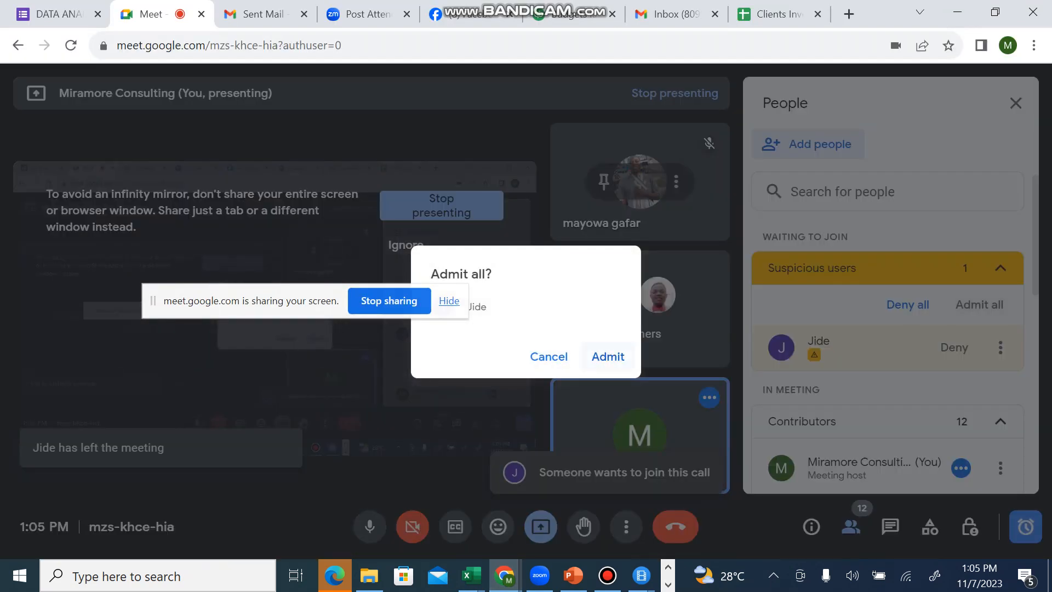
click(608, 356)
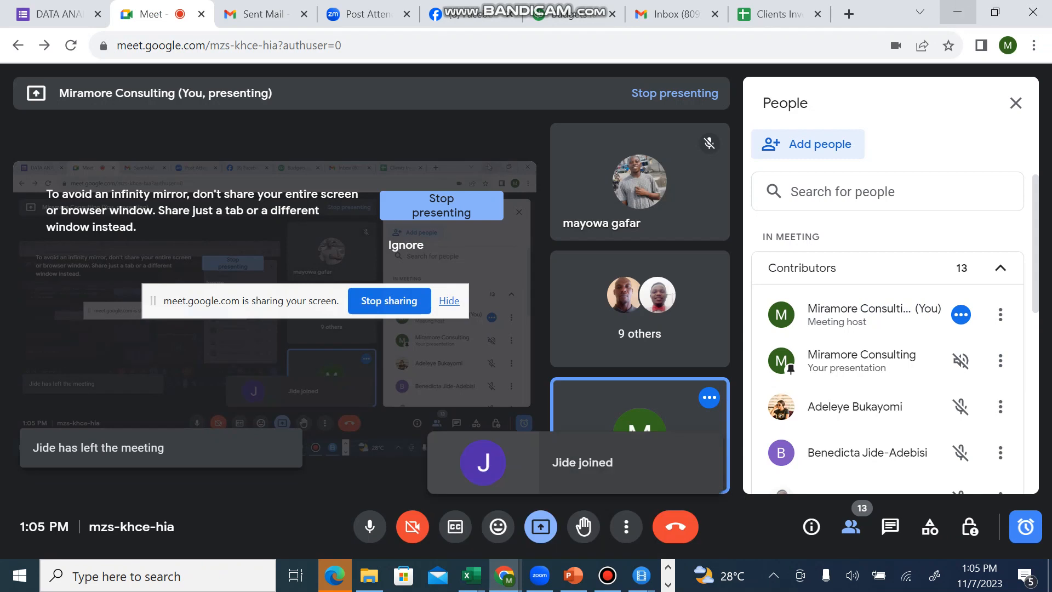
click(957, 12)
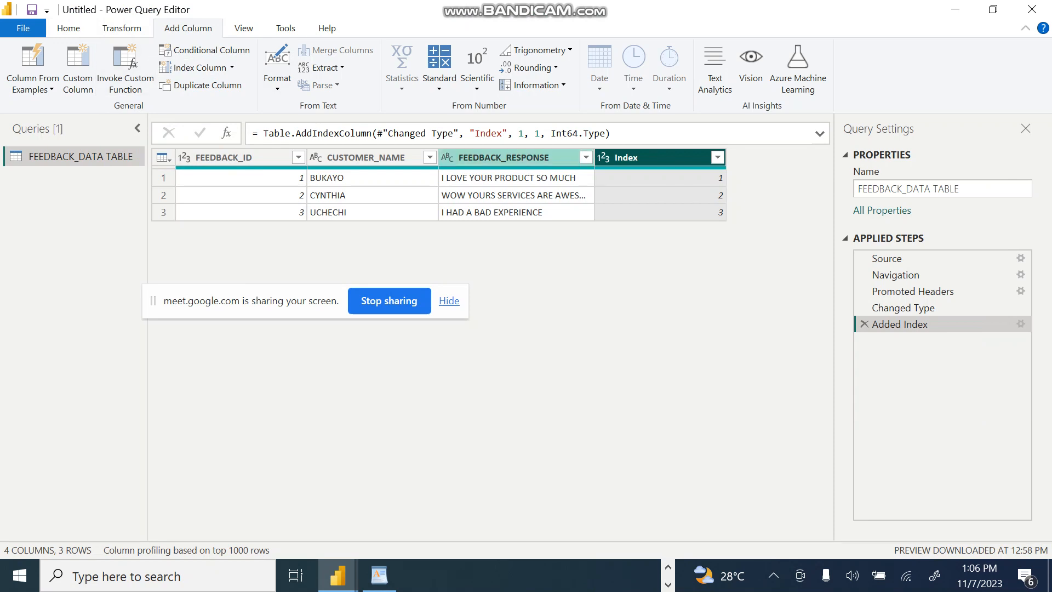
Step: Open the Add Conditional Column dialog and move it below the data preview so the feedback rows stay in view
key(alt+h)
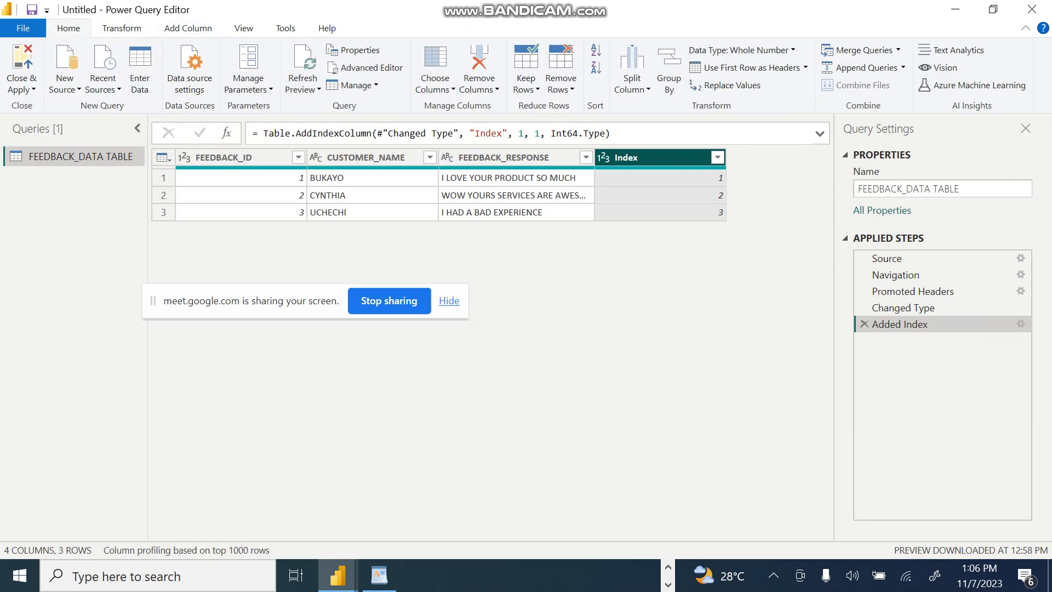
key(alt+a)
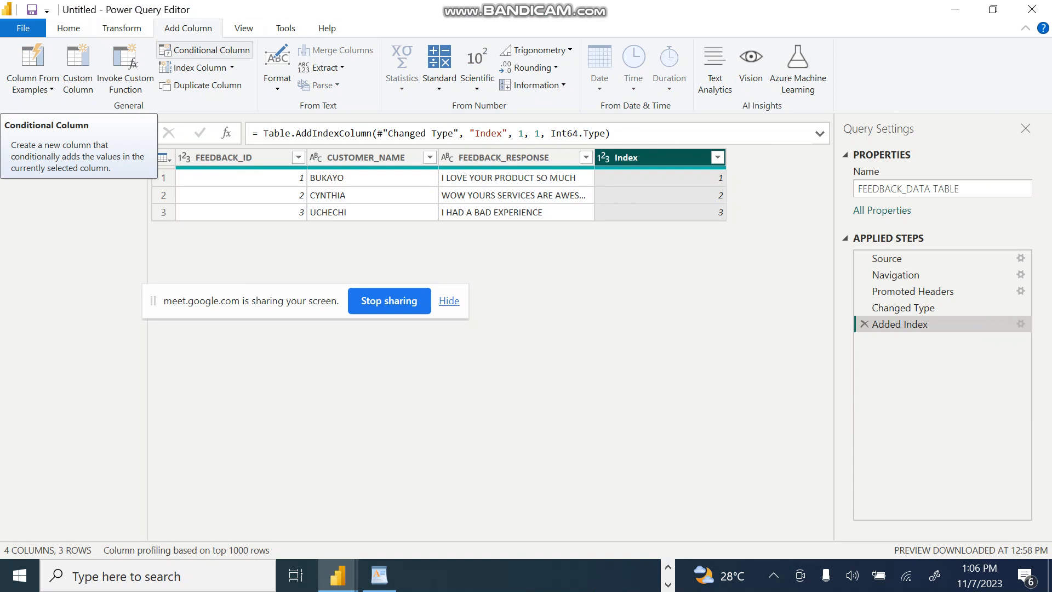
click(205, 50)
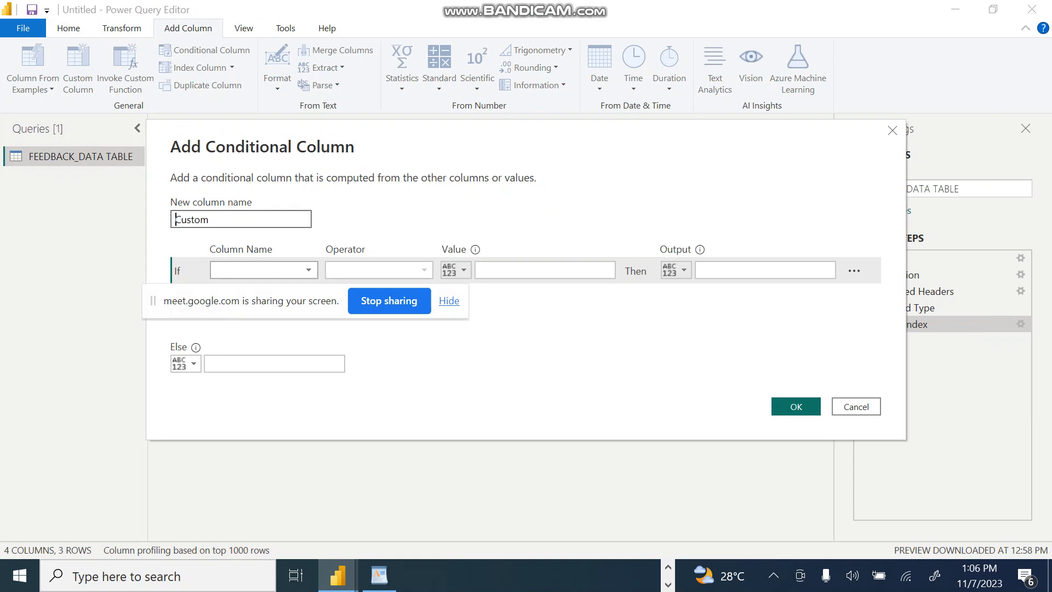
drag(526, 127, 536, 252)
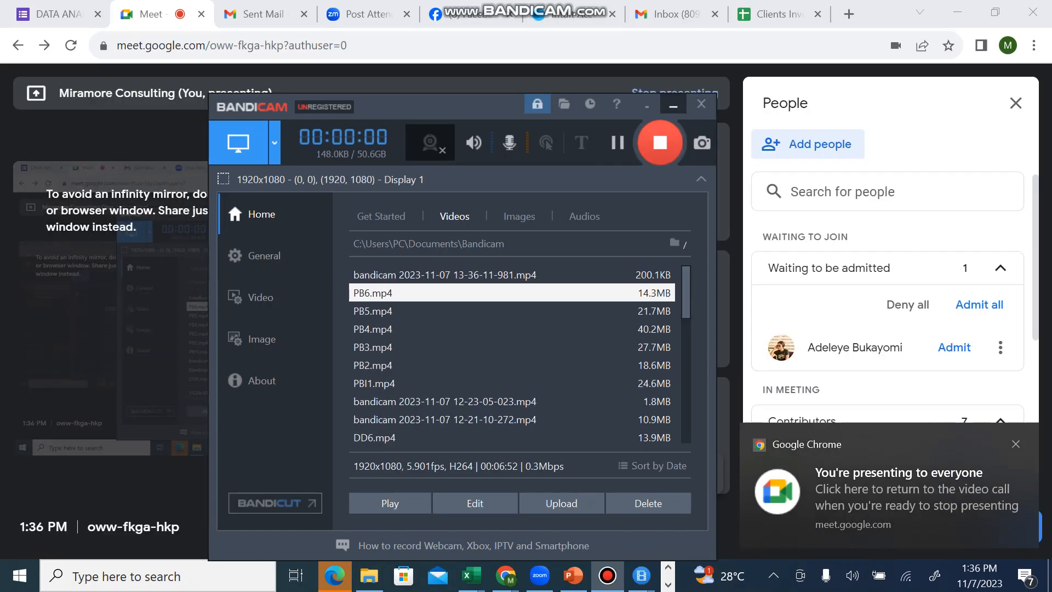
Step: Admit the participant waiting to join the new Google Meet call and return to the Power Query Editor
click(662, 141)
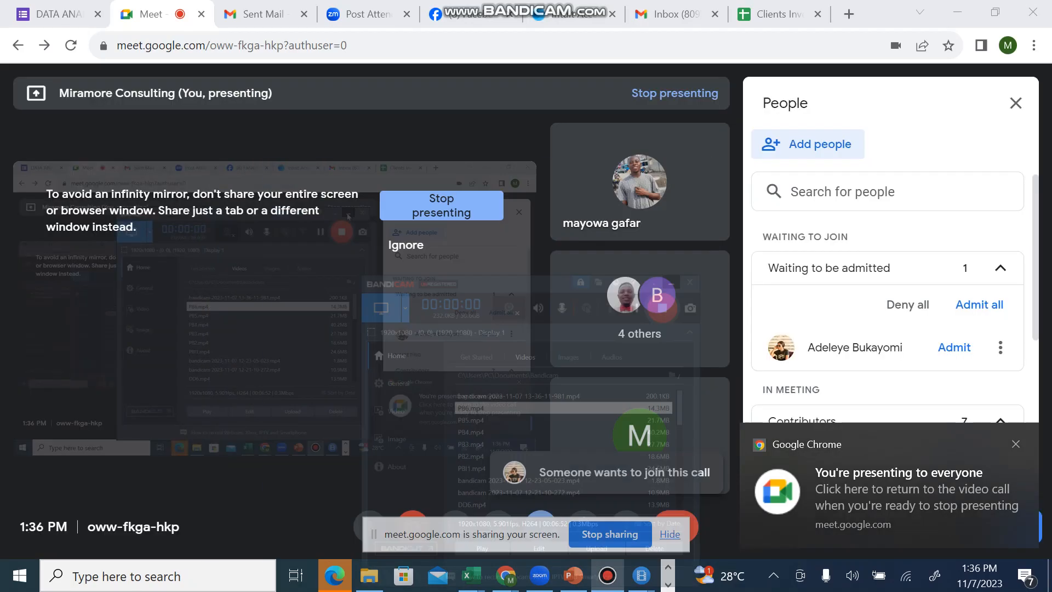
click(955, 347)
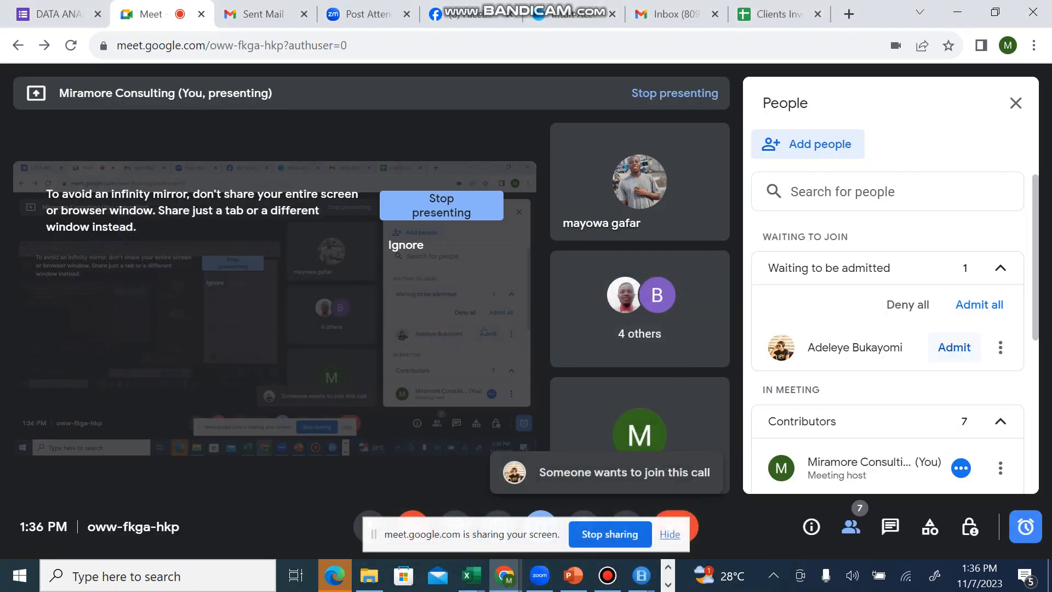
click(958, 13)
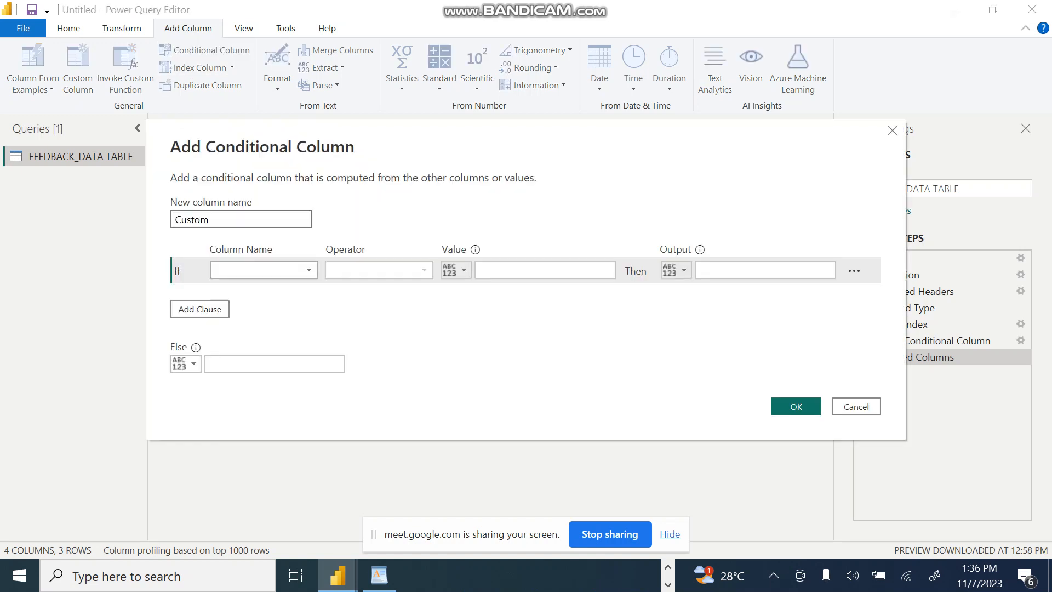
Step: Place the Add Conditional Column dialog below the data preview and name the new column CATEGORY
drag(460, 132, 472, 258)
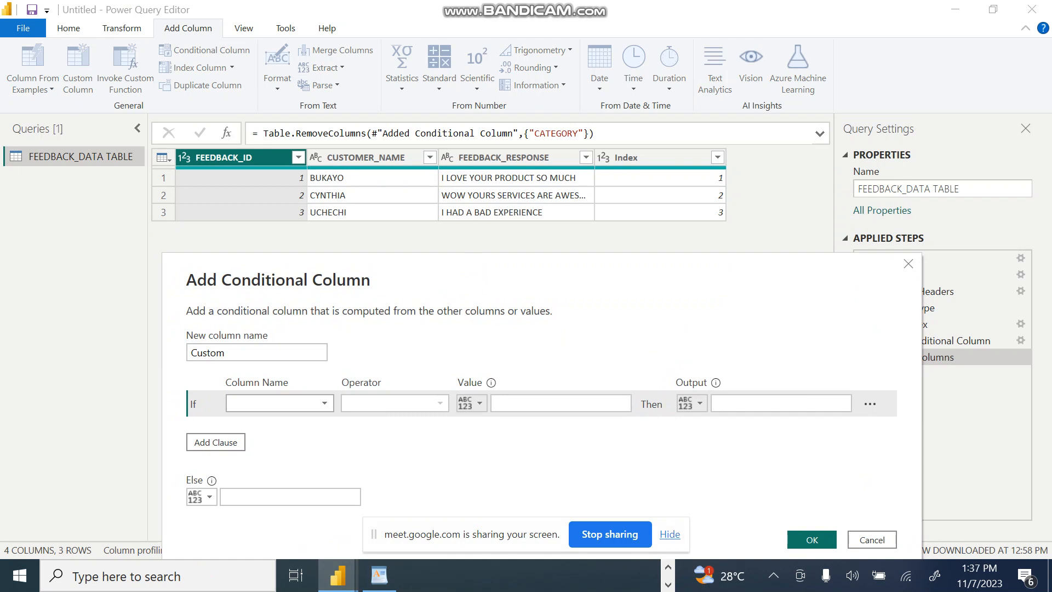
click(225, 352)
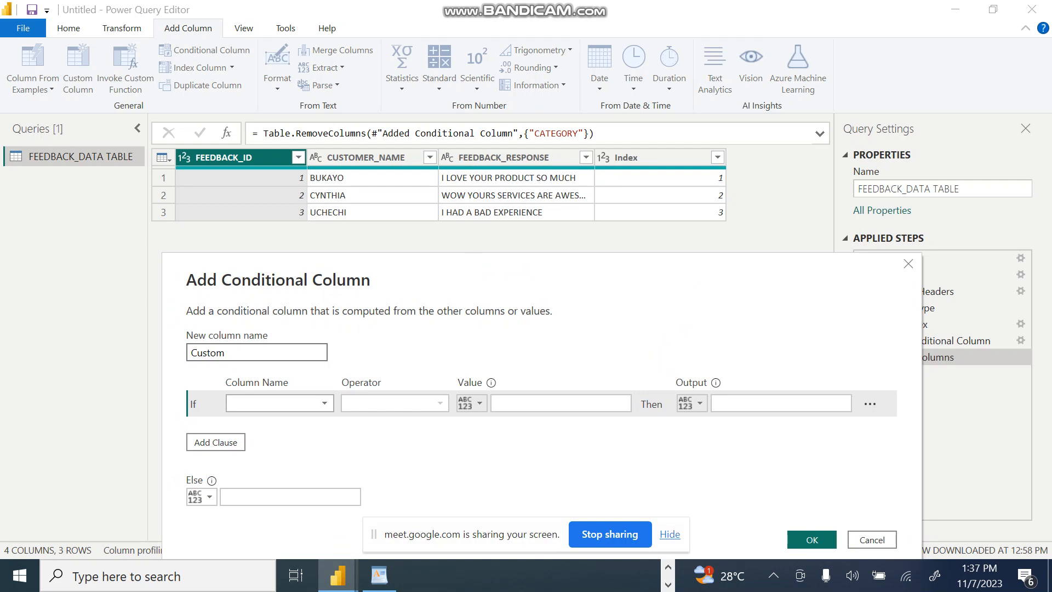
drag(477, 262, 477, 262)
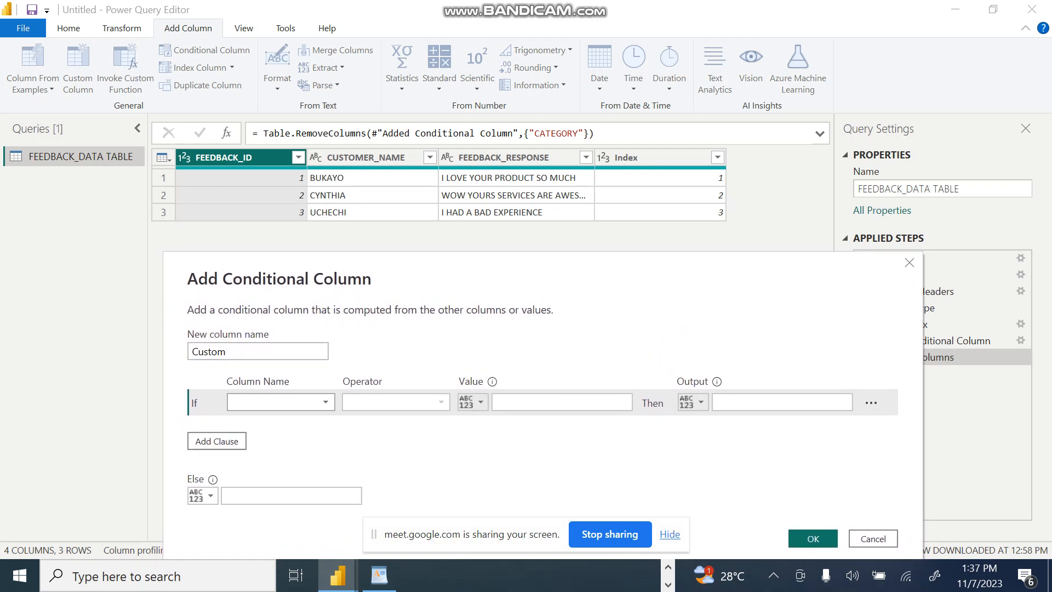
key(ctrl+a)
text(CATEGORY)
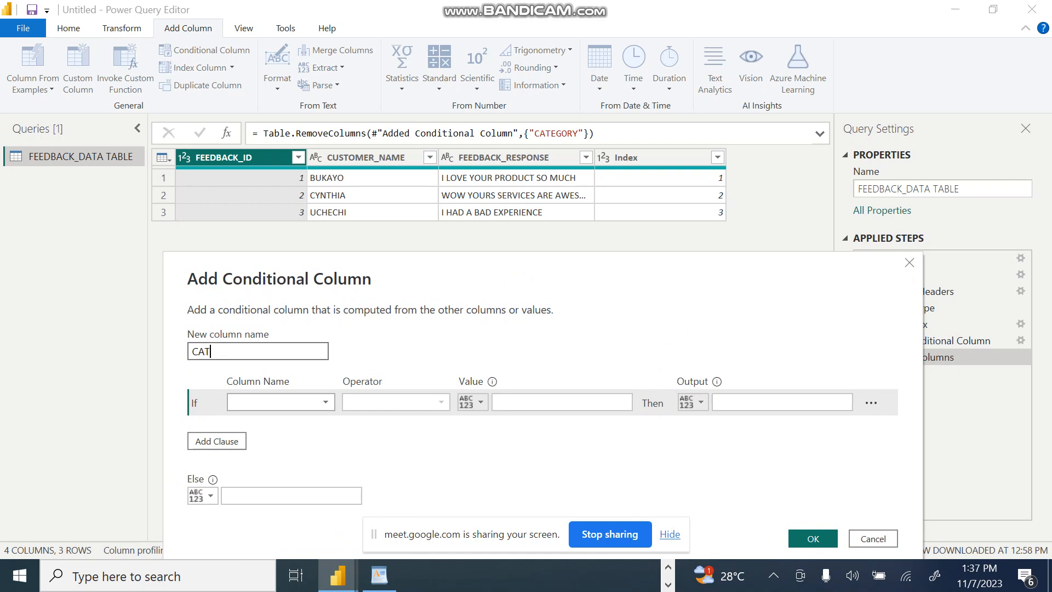
Step: Define the first condition so that FEEDBACK_RESPONSE equals LOVE outputs POSITIVE
click(492, 381)
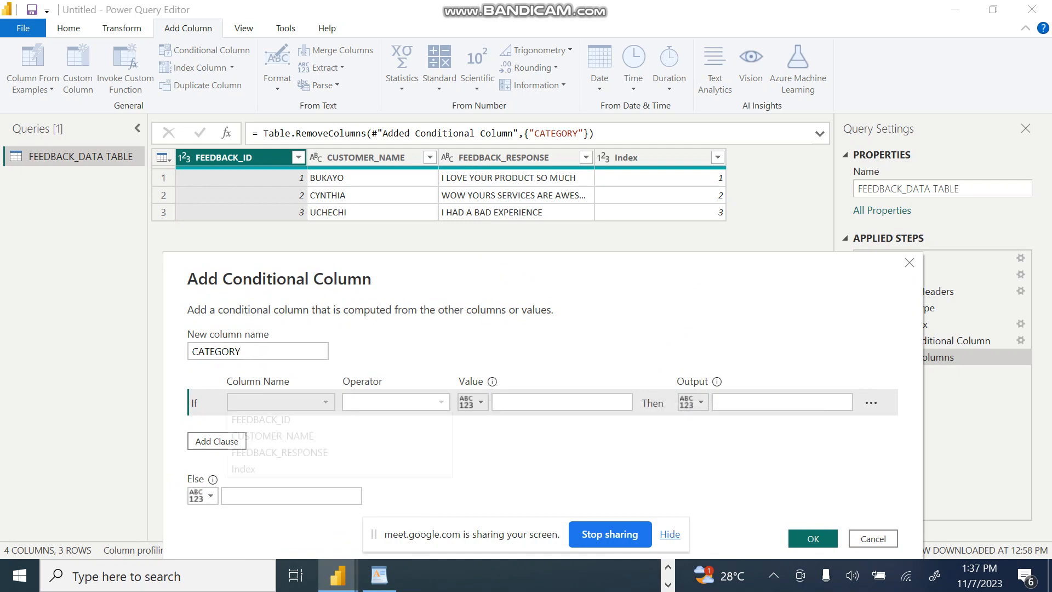
click(318, 402)
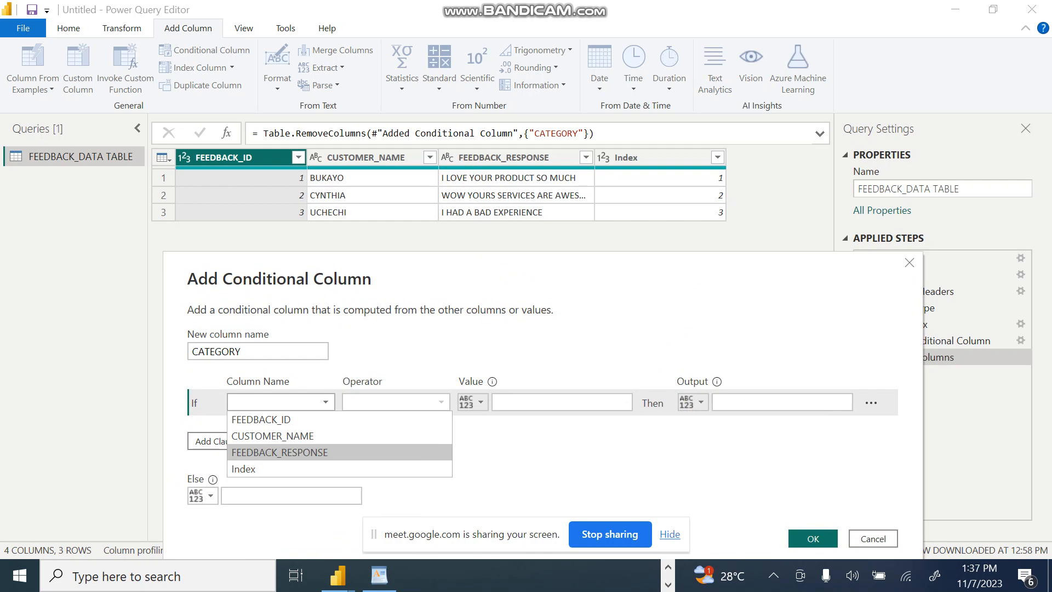
click(280, 452)
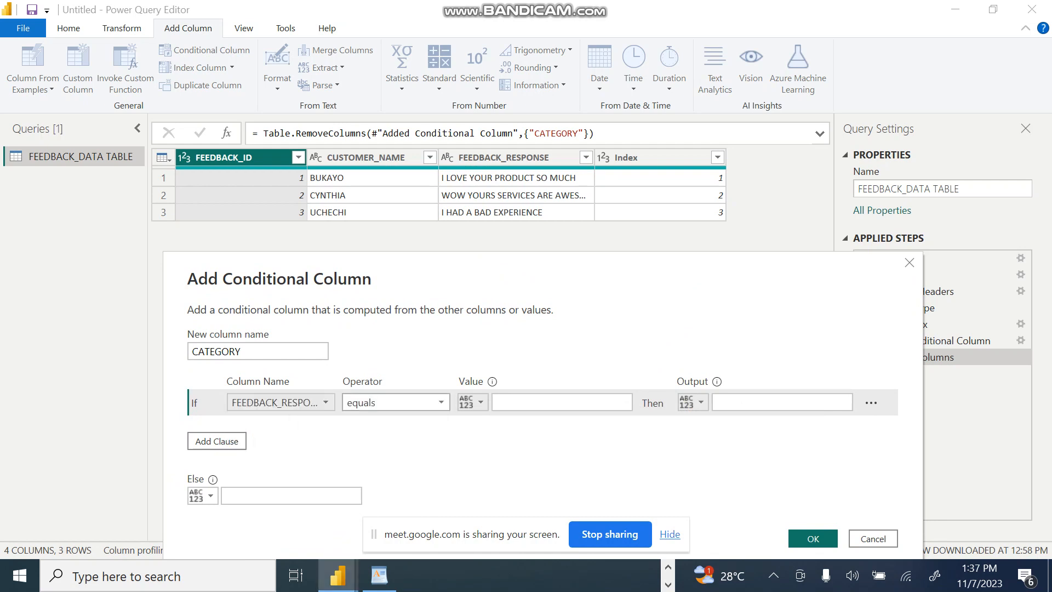
click(561, 402)
text(LOVE)
key(Tab)
key(Tab)
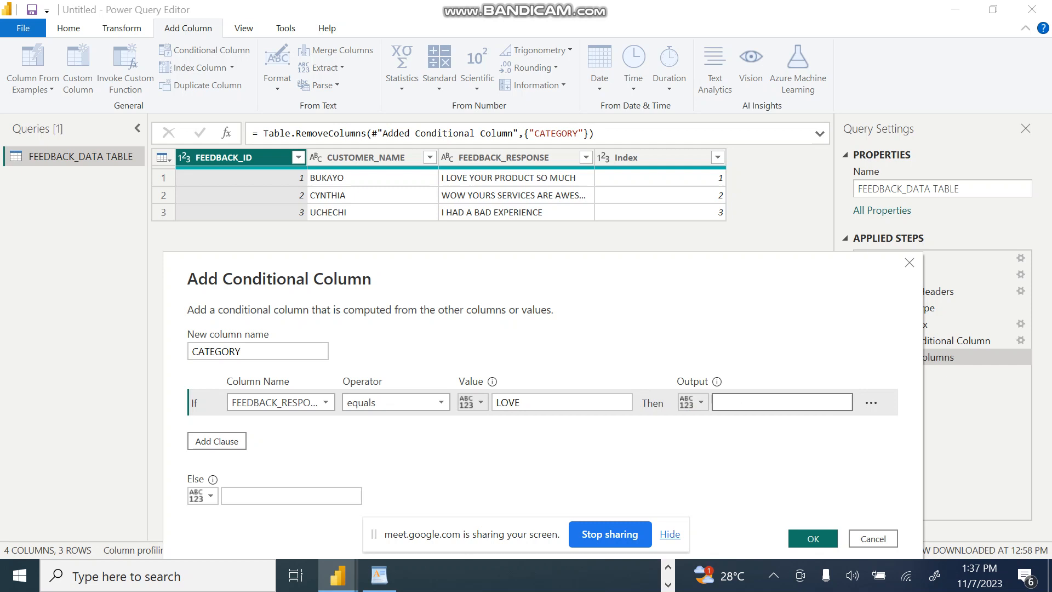
text(POSITIVE)
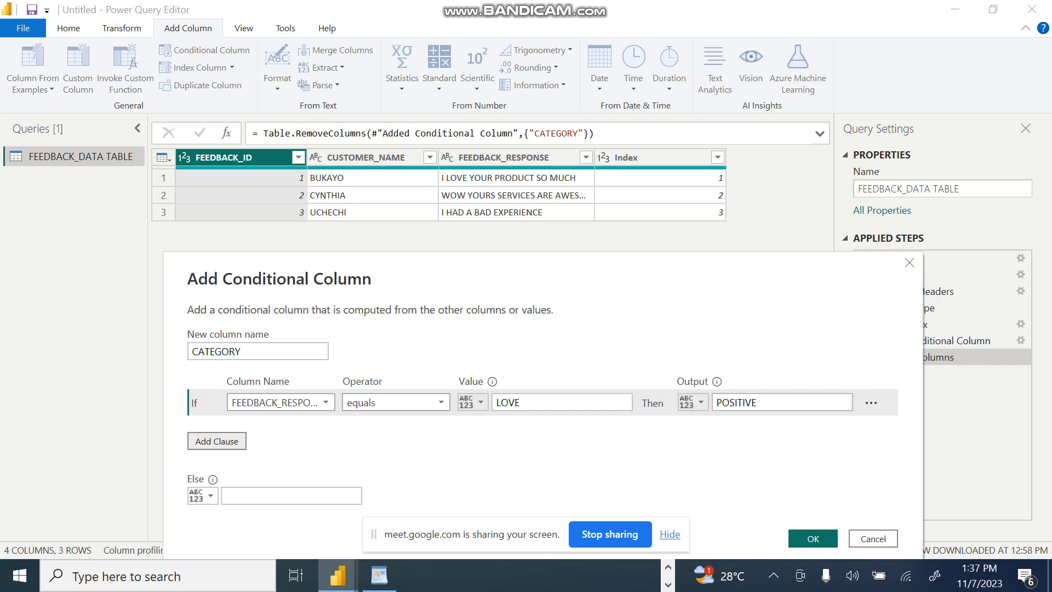
Step: Add an Else If clause on FEEDBACK_RESPONSE with the equals operator and the output NEUTRAL, leaving its comparison value empty
click(217, 441)
click(327, 428)
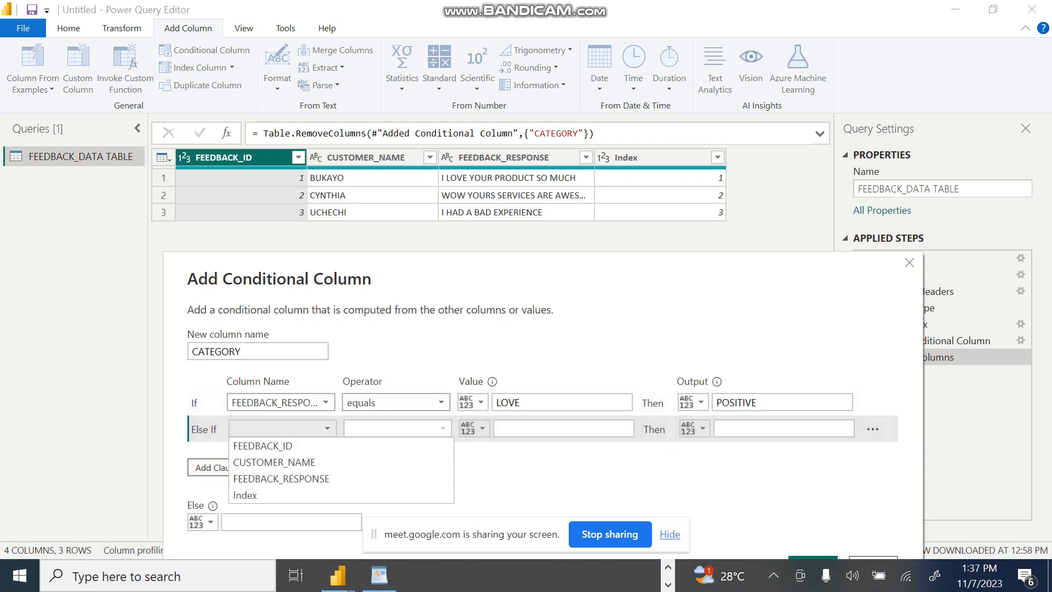
click(281, 479)
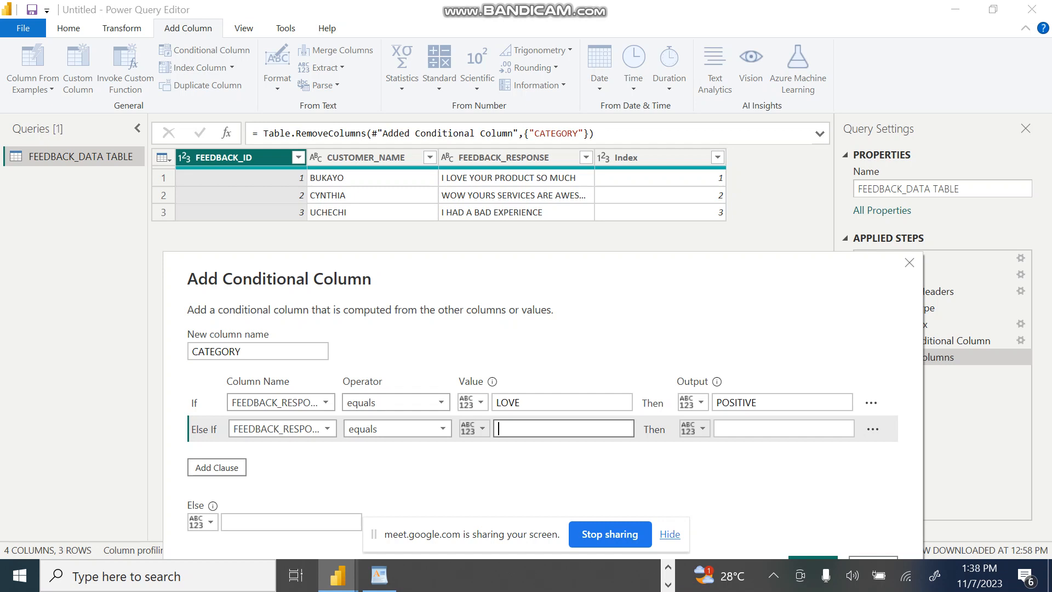
click(521, 402)
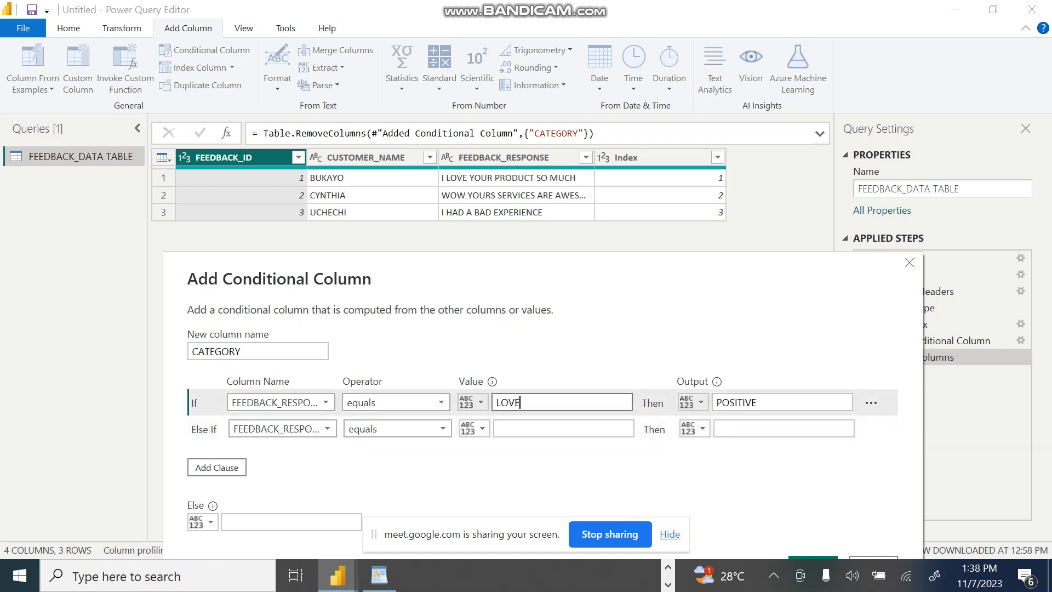
click(782, 402)
click(783, 429)
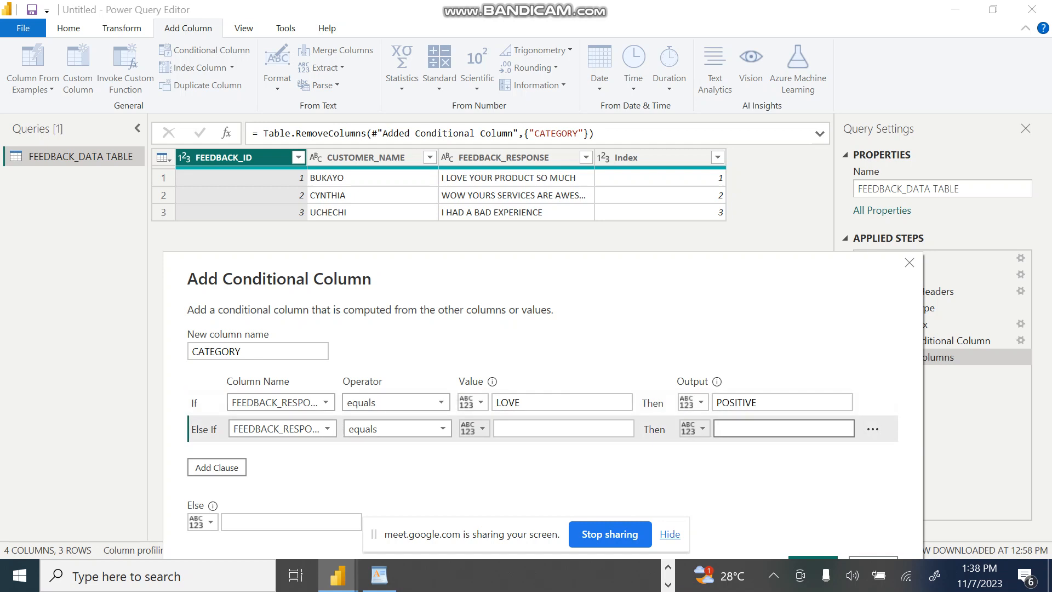
text(NEU)
key(BackSpace)
key(BackSpace)
text(EUTRAL)
Step: Add another Else If clause on FEEDBACK_RESPONSE with the equals operator and the output NEGATIVE, leaving its comparison value empty
click(236, 467)
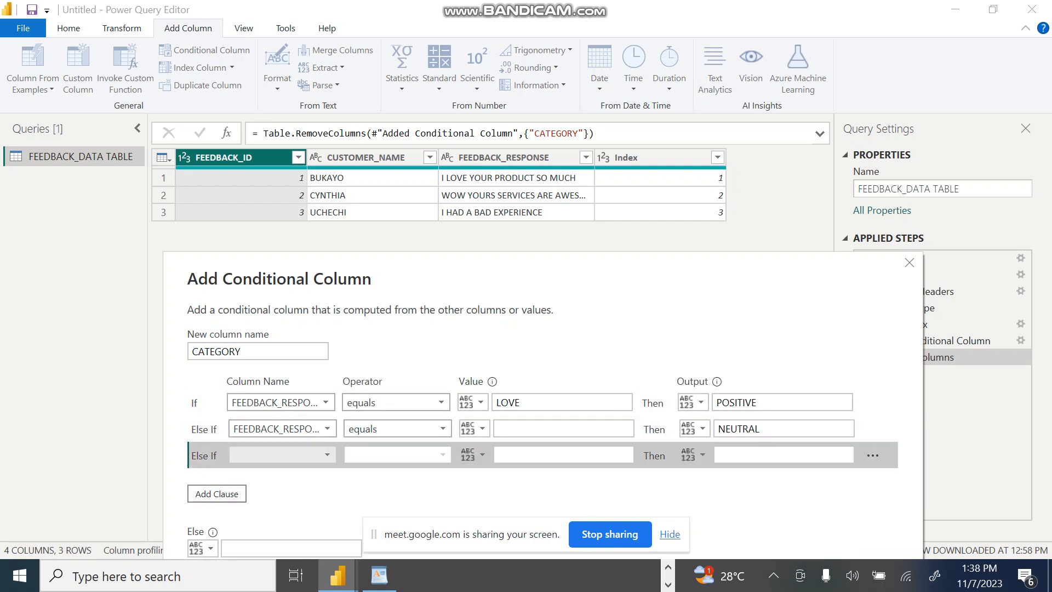
click(236, 459)
key(Down)
key(Down)
key(Down)
key(Return)
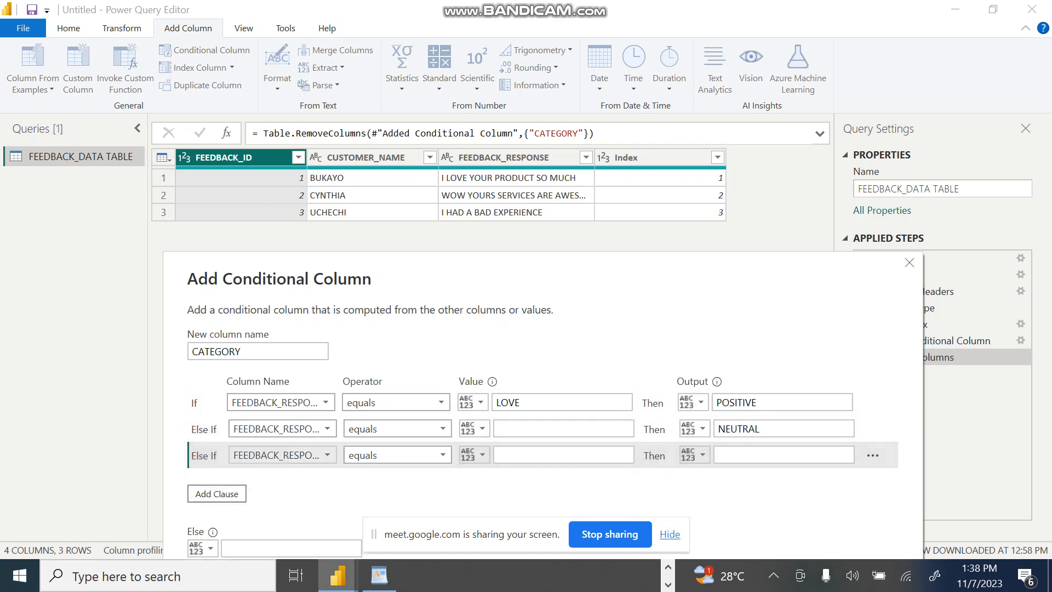
click(563, 455)
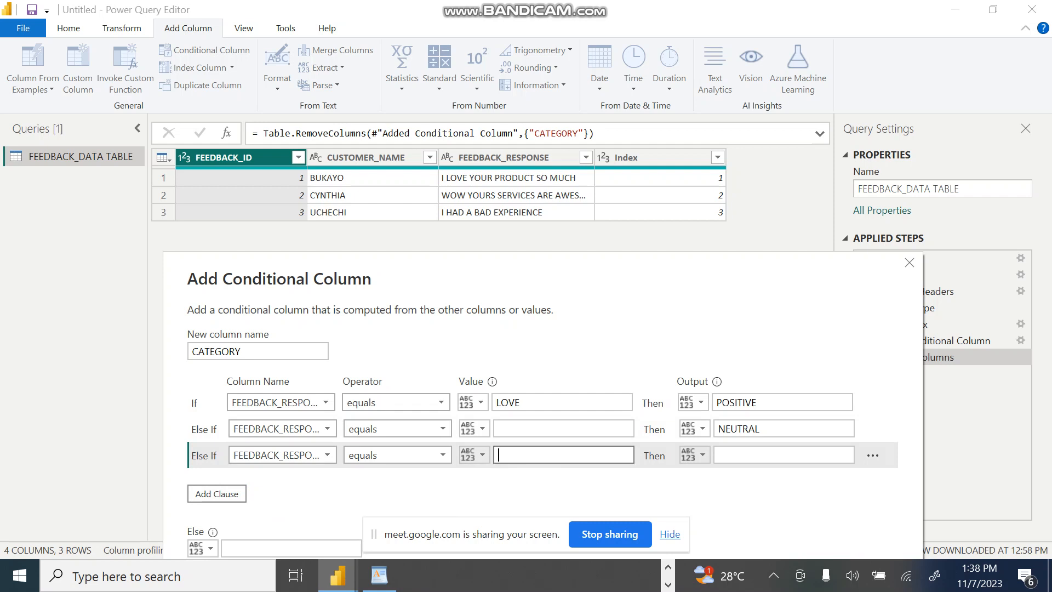
click(783, 455)
text(N)
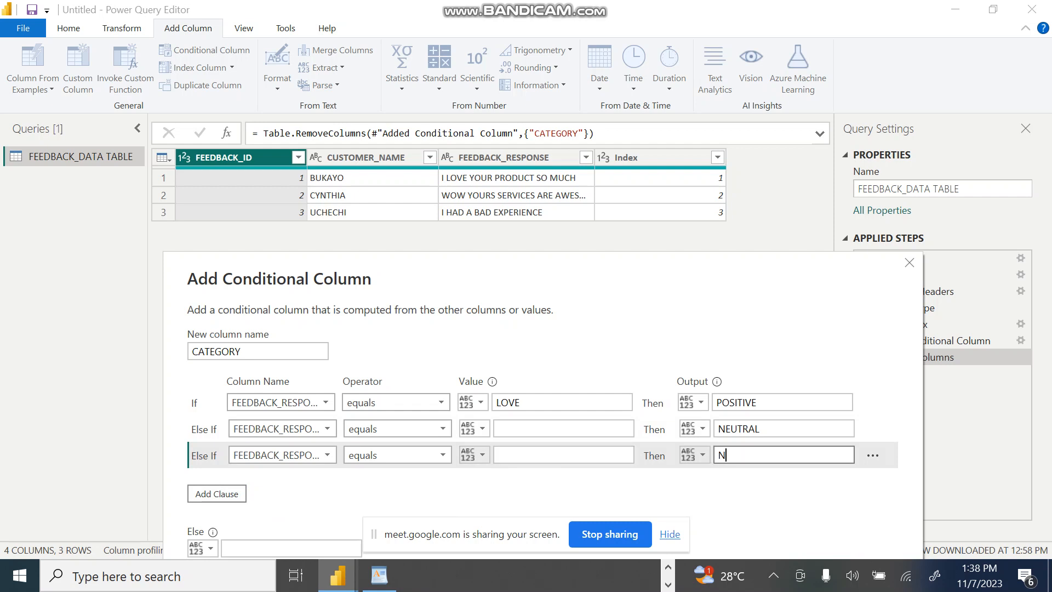
text(EGATIVE)
drag(719, 267, 714, 254)
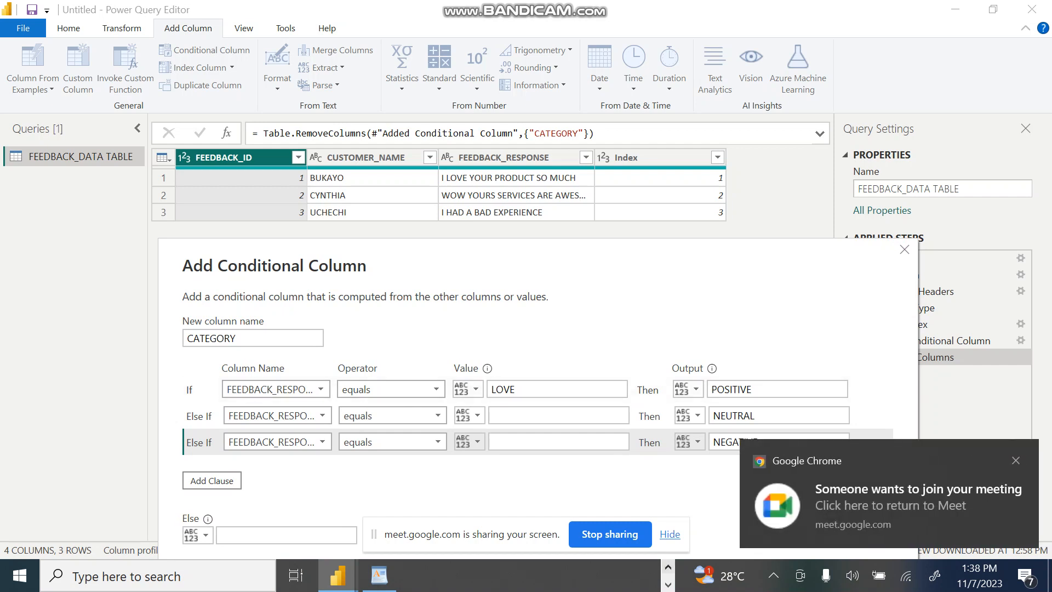
Step: Switch to the Google Meet call, admit the participant waiting to join, and return to the Power Query Editor
click(668, 566)
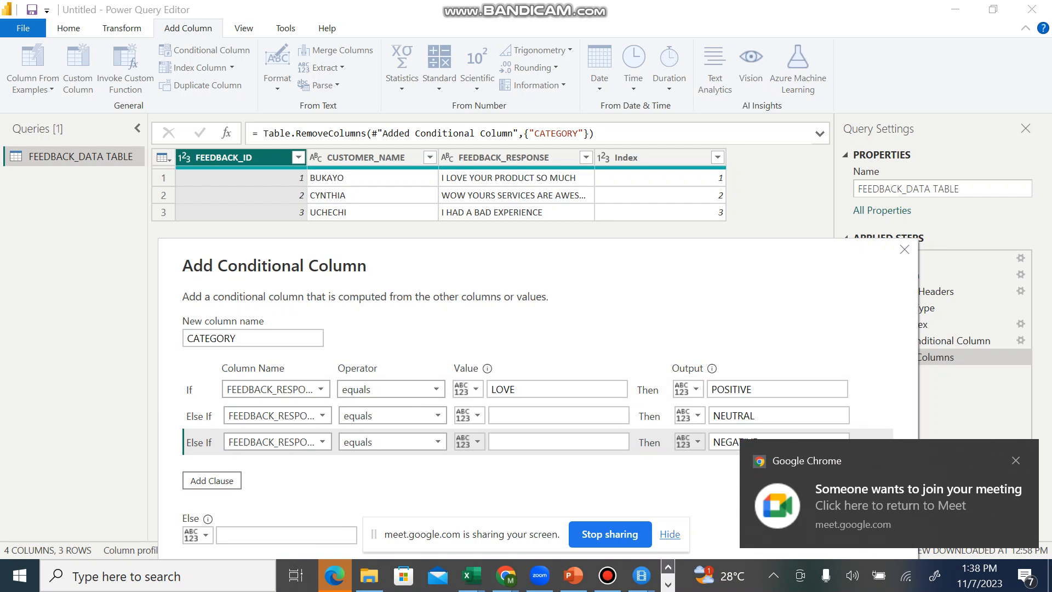
click(668, 584)
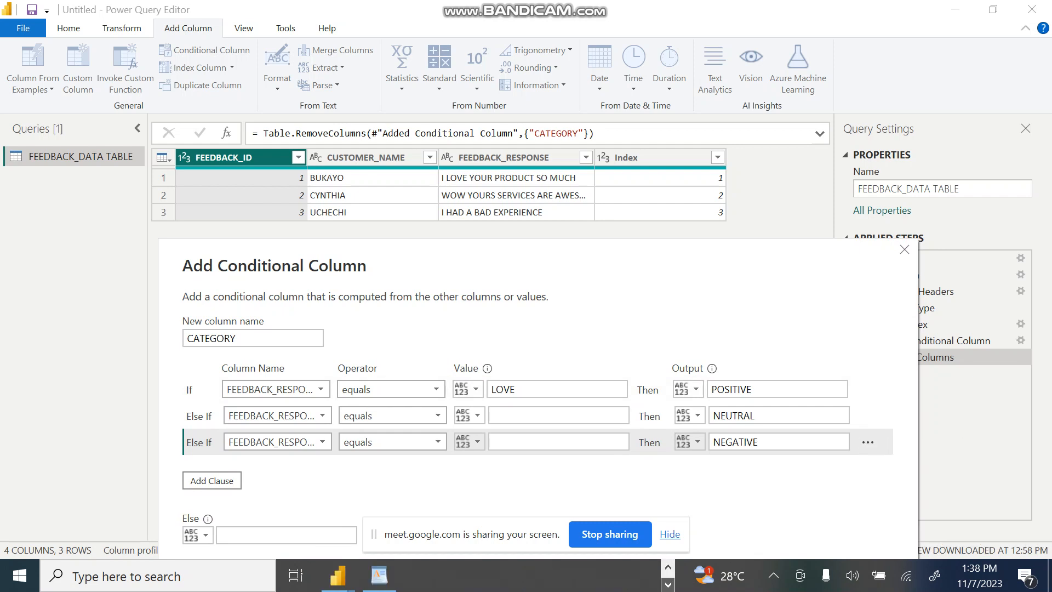
click(668, 566)
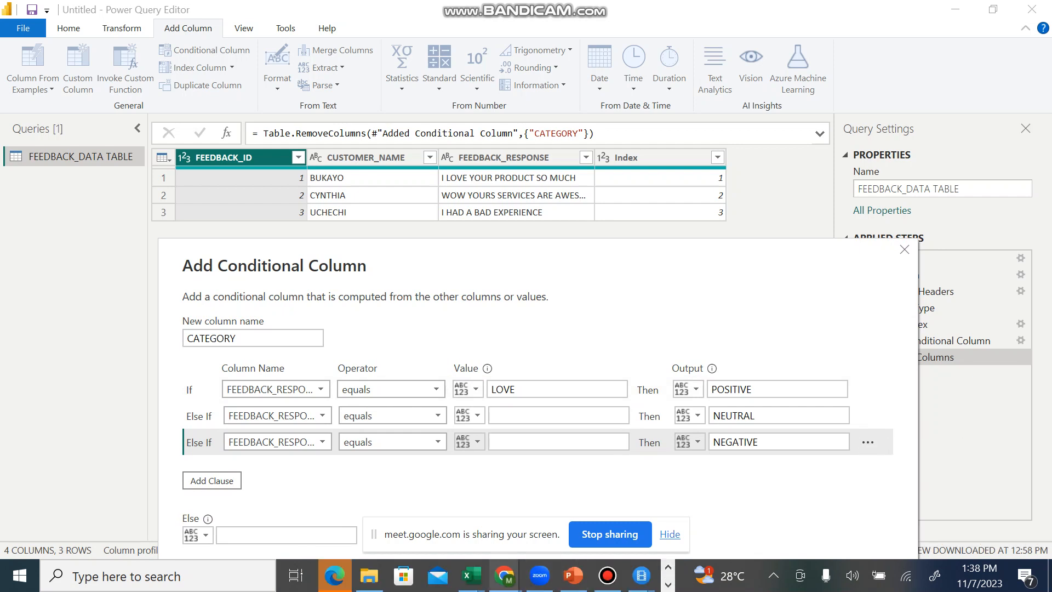
mouse_move(504, 575)
click(236, 493)
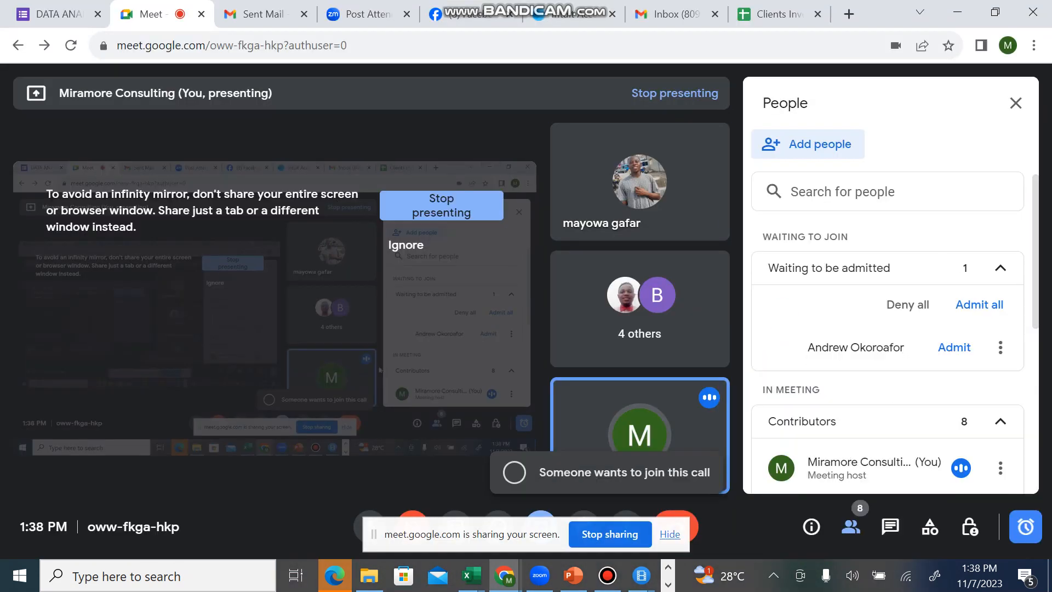
click(953, 348)
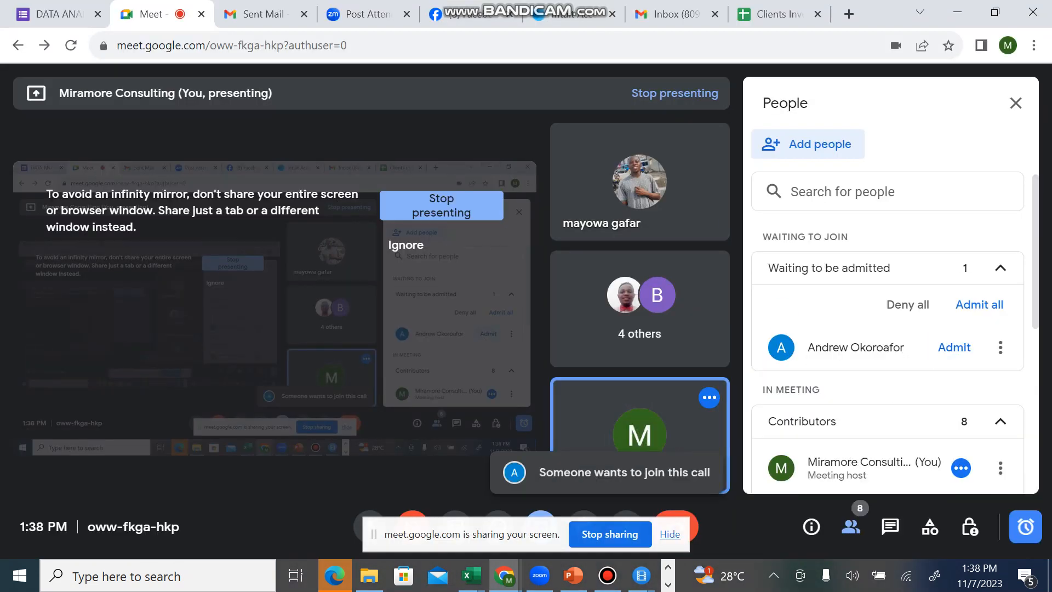
key(alt+Tab)
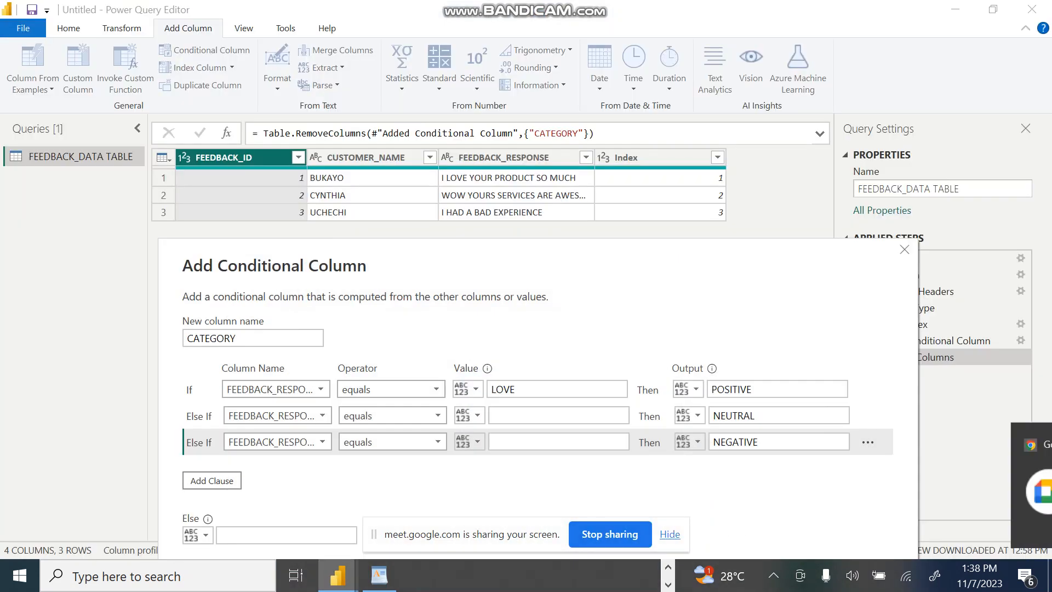
Step: Replace the first condition's comparison value with the full response I LOVE YOUR PRODUCT SO MUCH from the WordPad notes
click(556, 389)
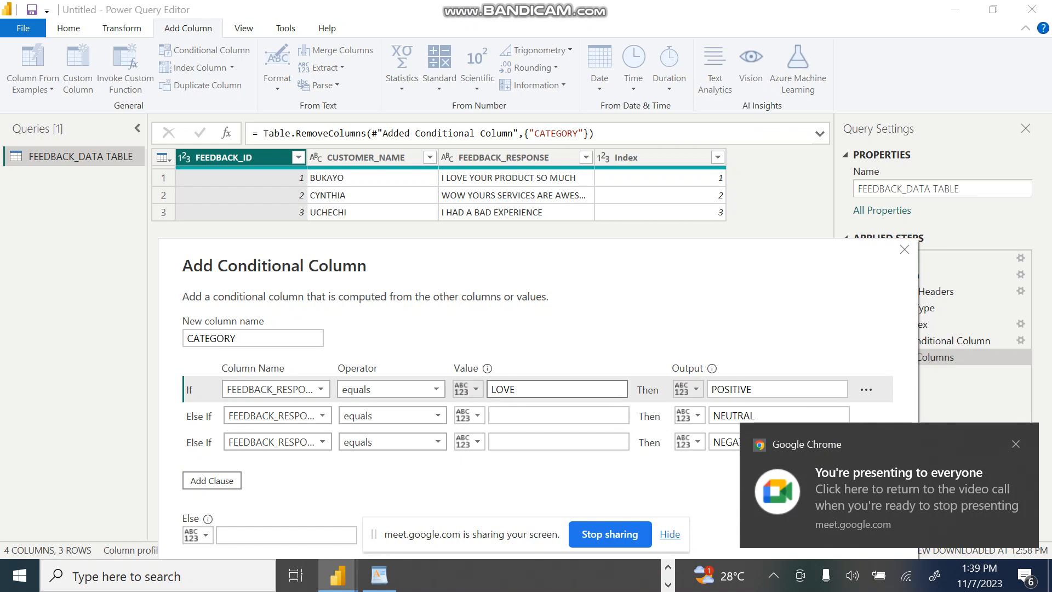
click(559, 441)
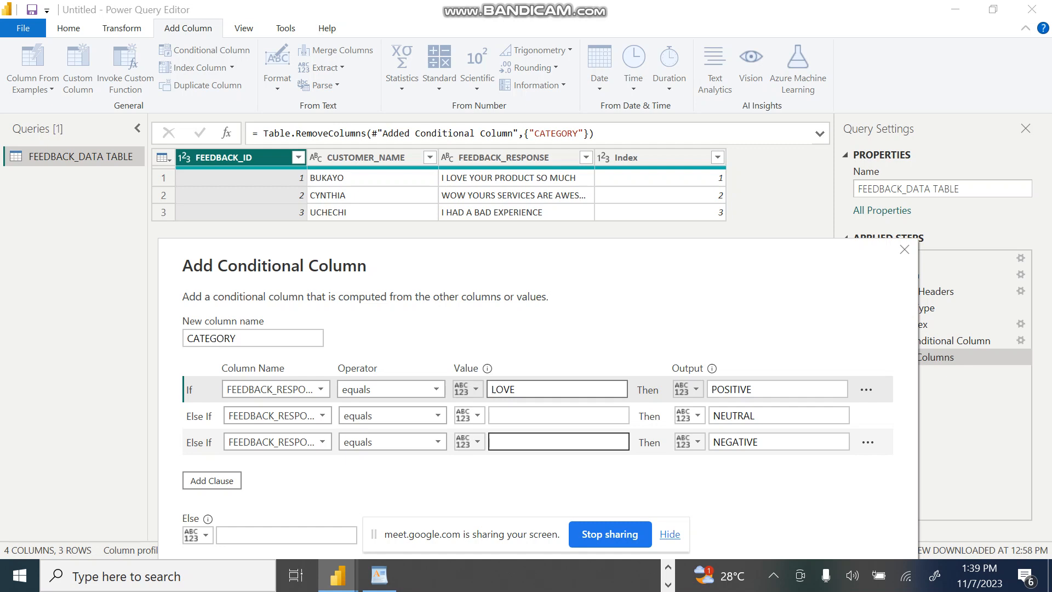
click(379, 575)
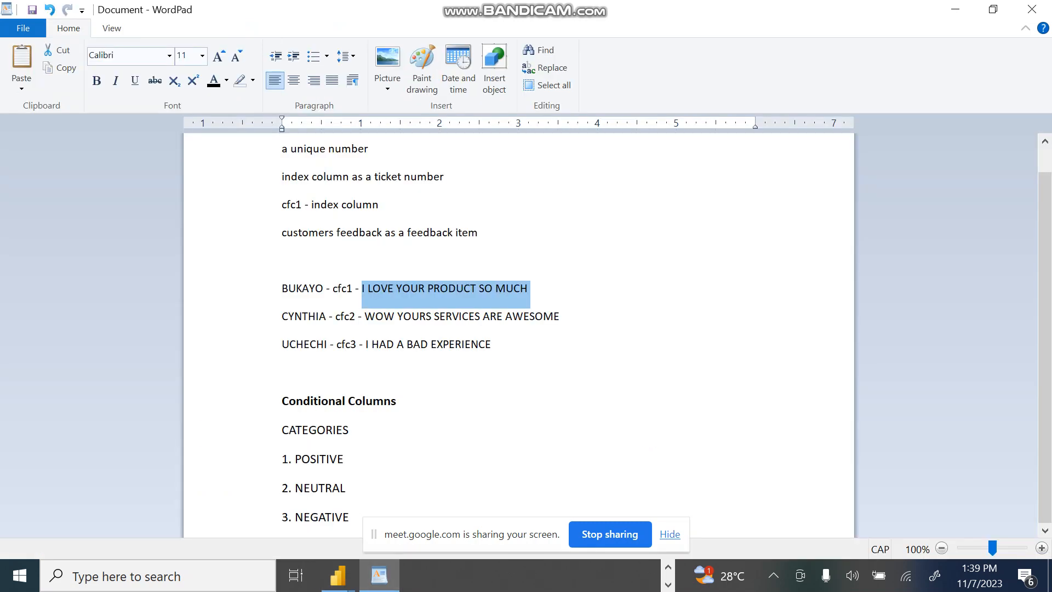
key(alt+Tab)
key(ctrl+a)
text(I LOVE YOUR PRODUCT SO MUCH)
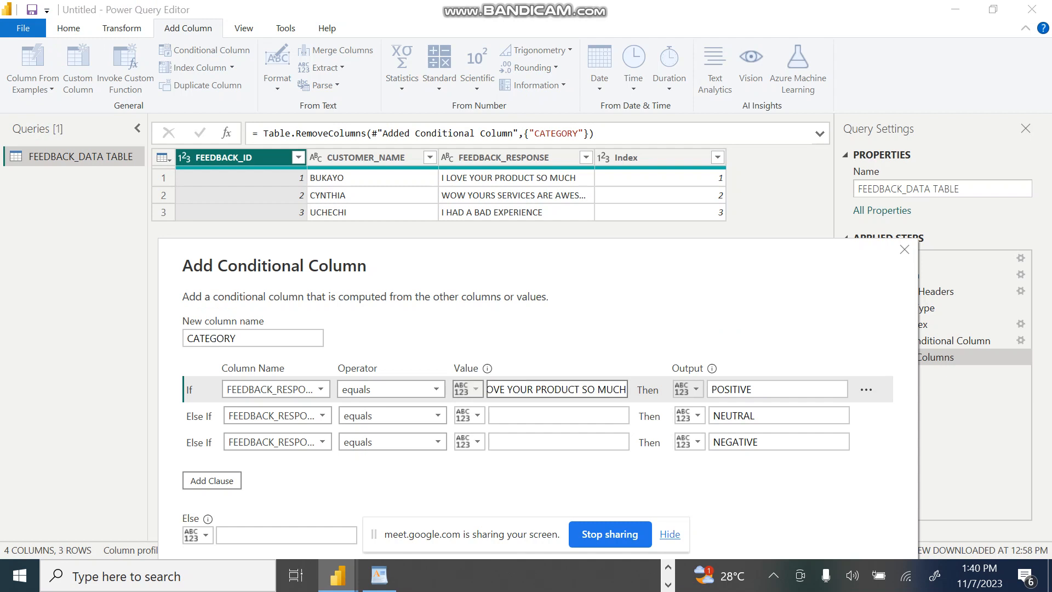
Step: Copy WOW YOURS SERVICES ARE AWESOME from the WordPad notes into the comparison value of the NEUTRAL clause
key(alt+Tab)
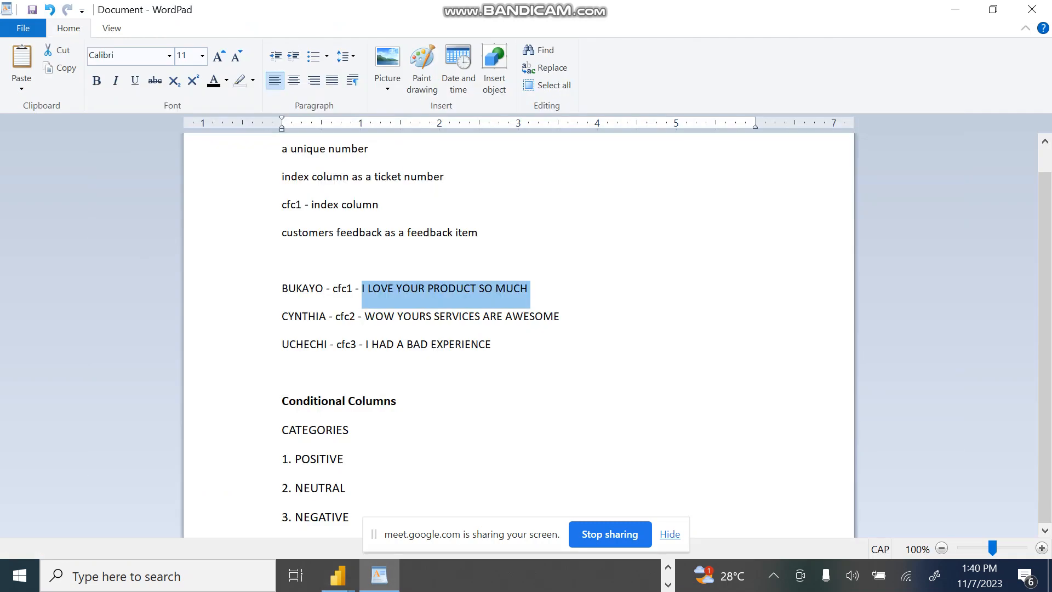
drag(365, 316, 559, 316)
key(ctrl+c)
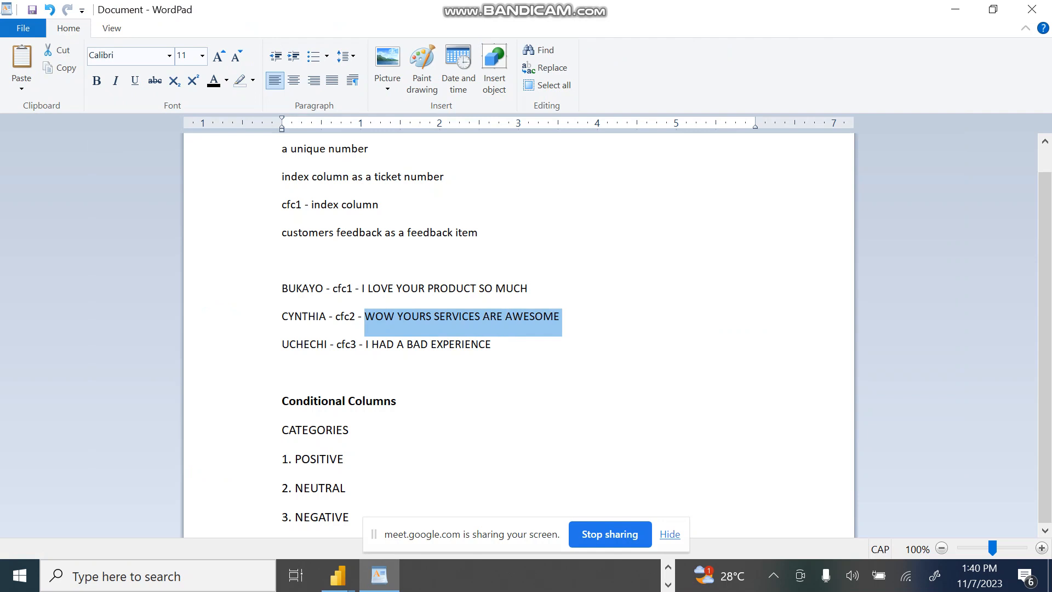
key(alt+Tab)
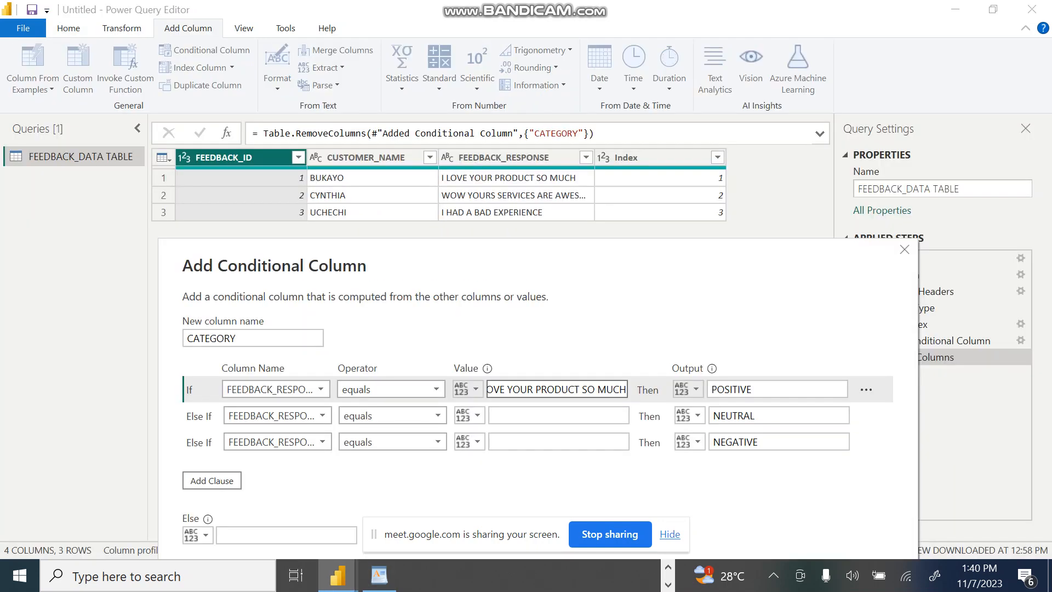
click(558, 415)
key(ctrl+v)
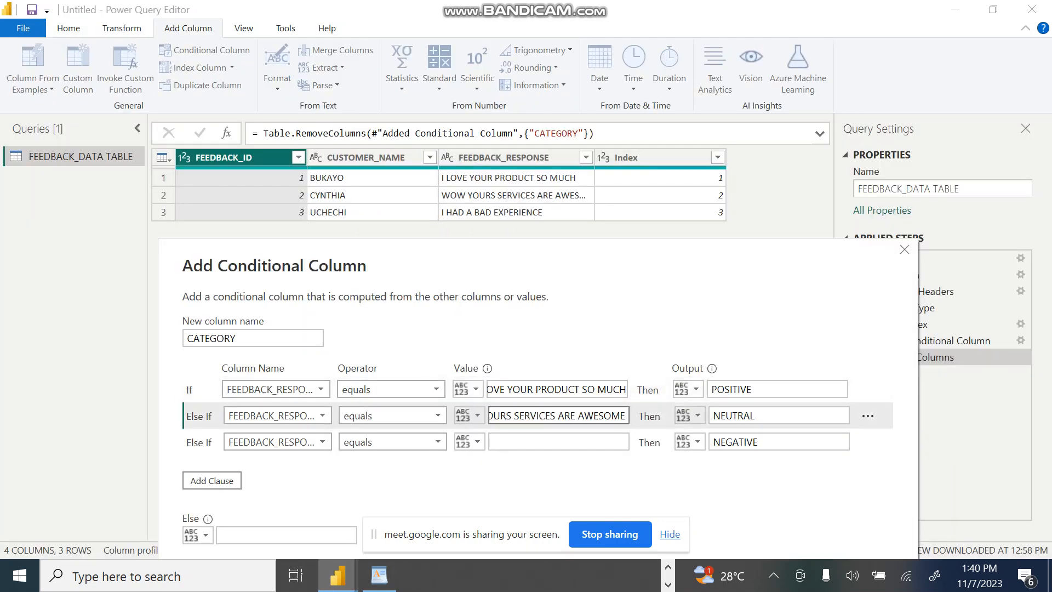
Step: Copy I HAD A BAD EXPERIENCE from the WordPad notes into the comparison value of the NEGATIVE clause
key(alt+Tab)
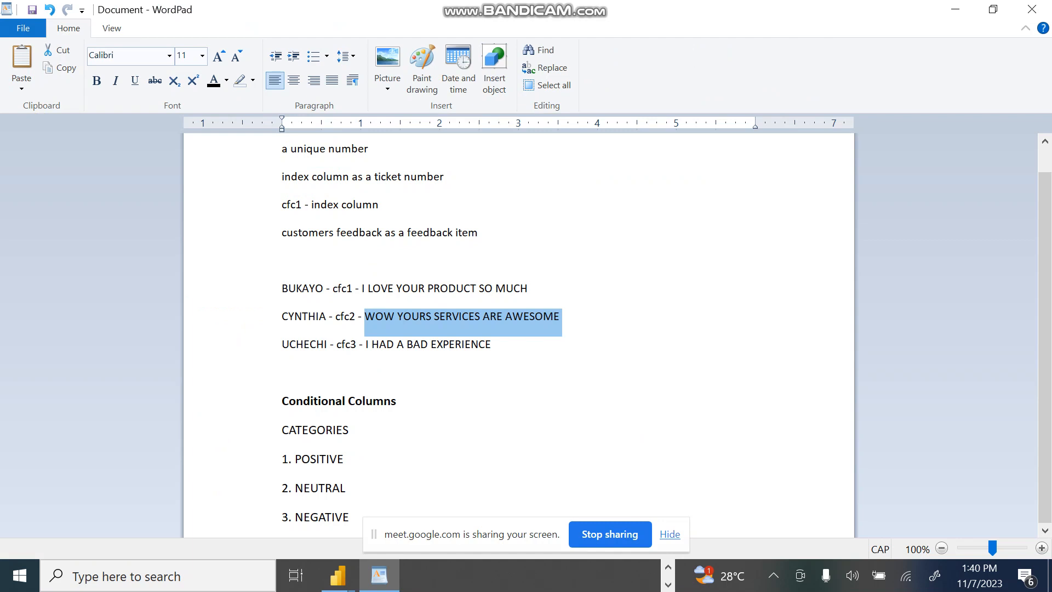
drag(366, 344, 493, 346)
key(ctrl+c)
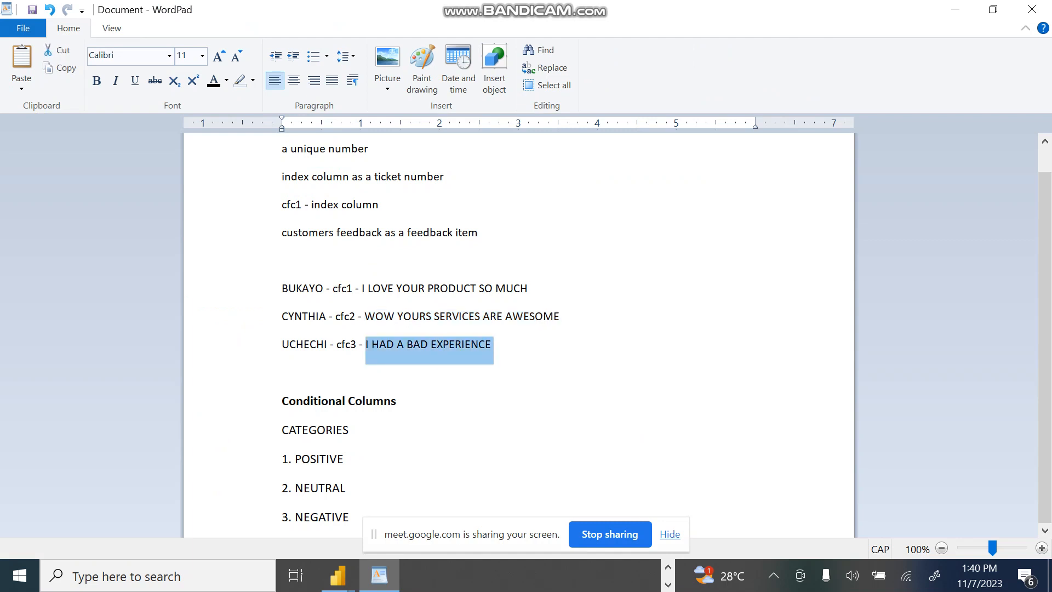
key(alt+Tab)
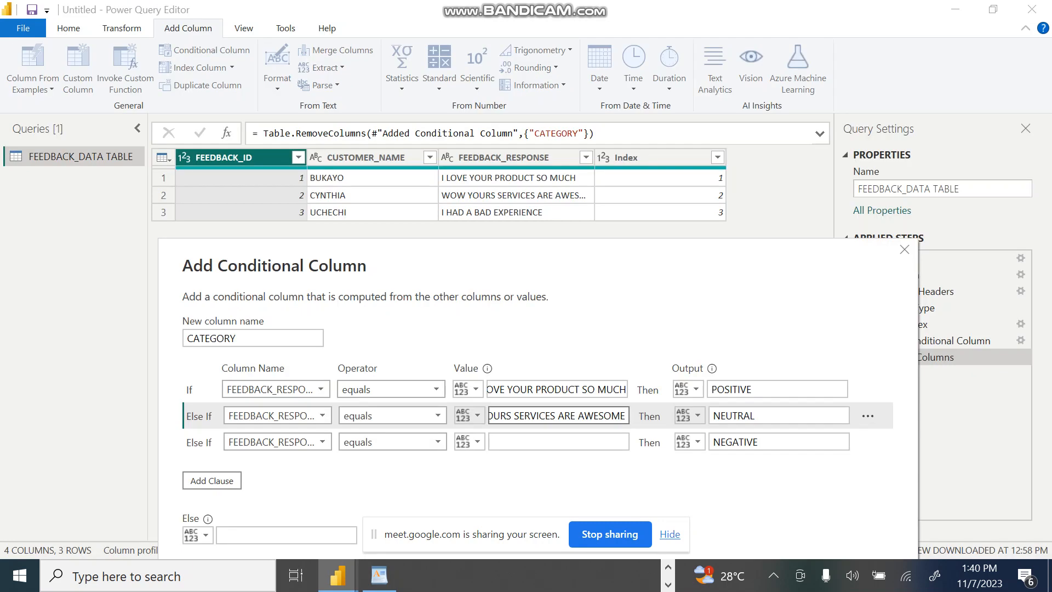
click(553, 442)
key(ctrl+v)
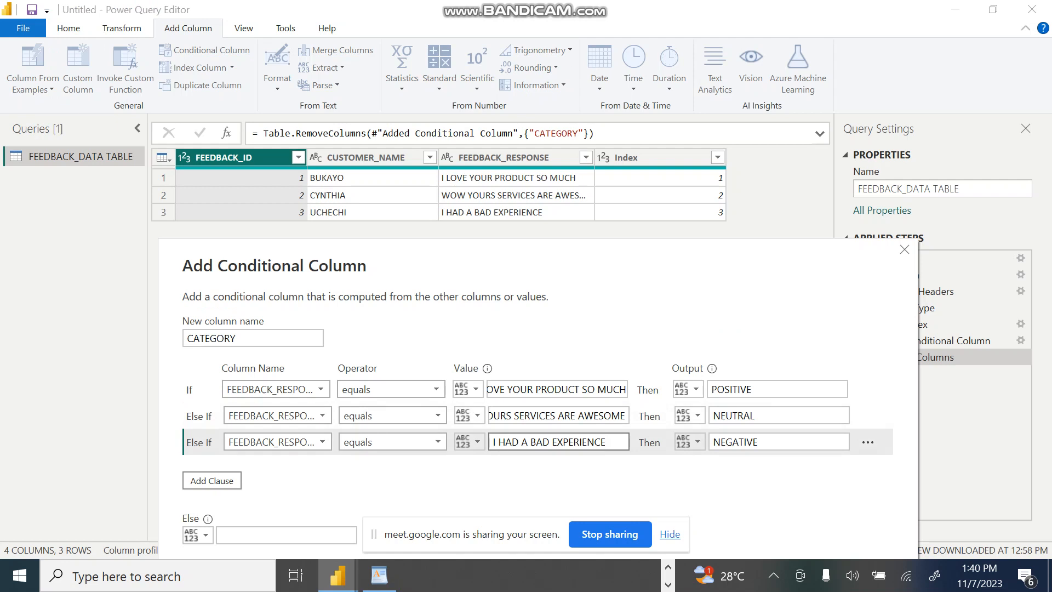
mouse_move(599, 266)
mouse_down()
mouse_move(594, 224)
mouse_move(591, 251)
mouse_up()
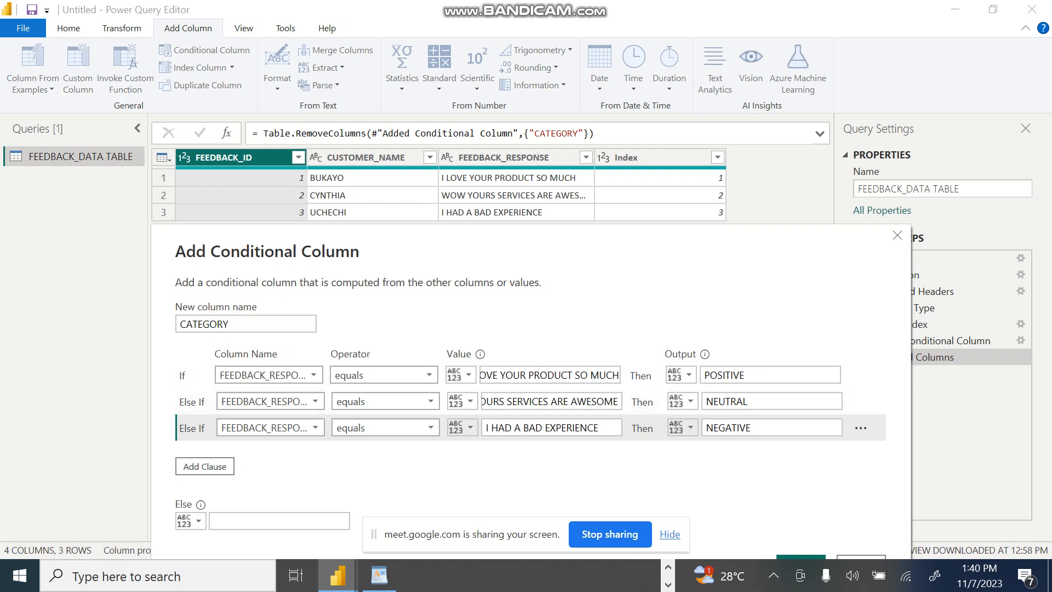
Step: Check the Google Meet call's participant list and return to the Power Query Editor
key(alt+Tab)
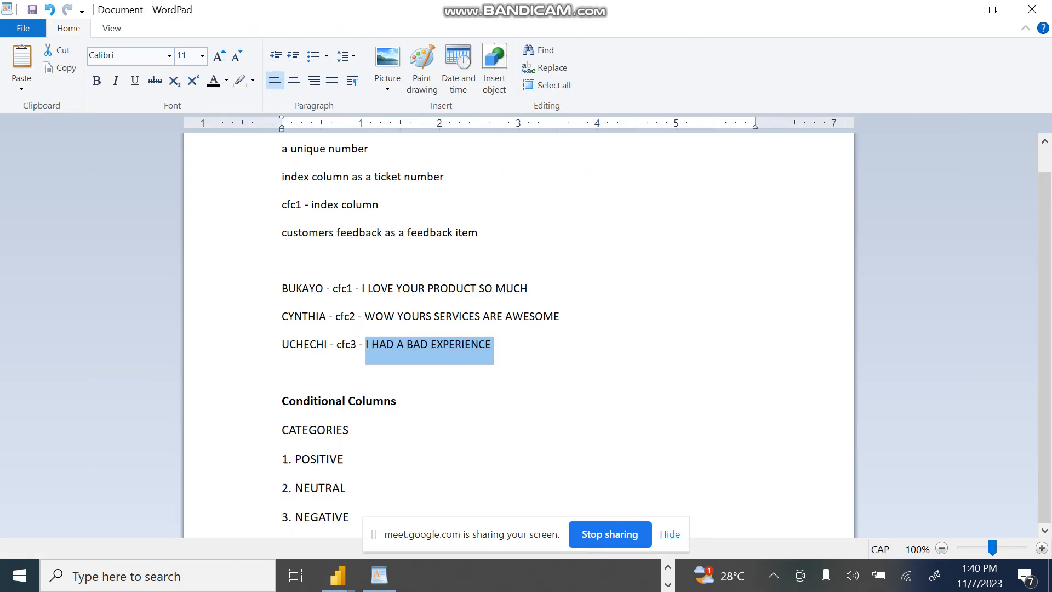
key(alt+Tab)
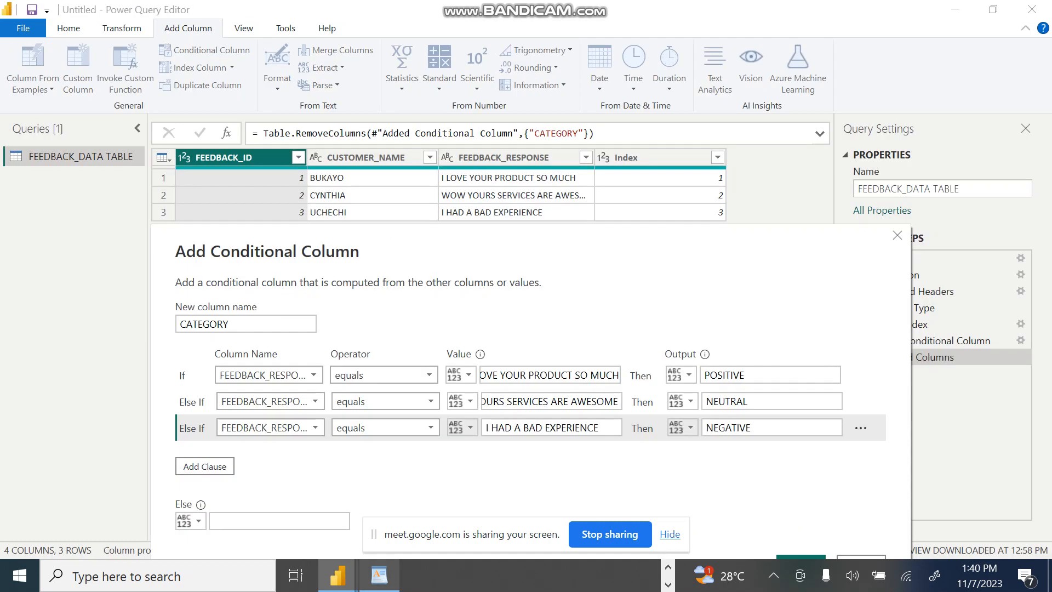
click(668, 567)
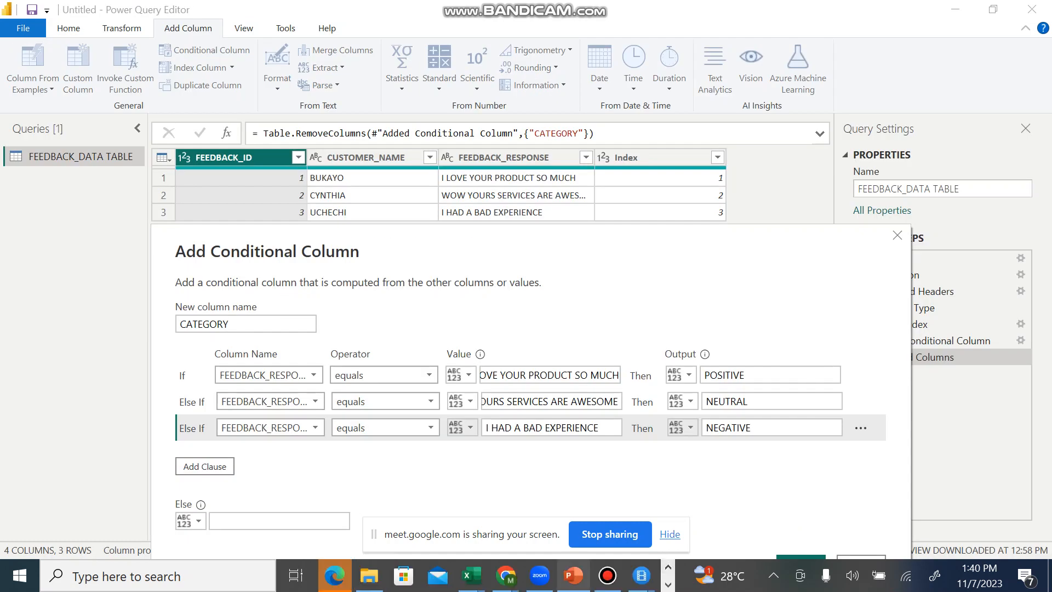
mouse_move(504, 575)
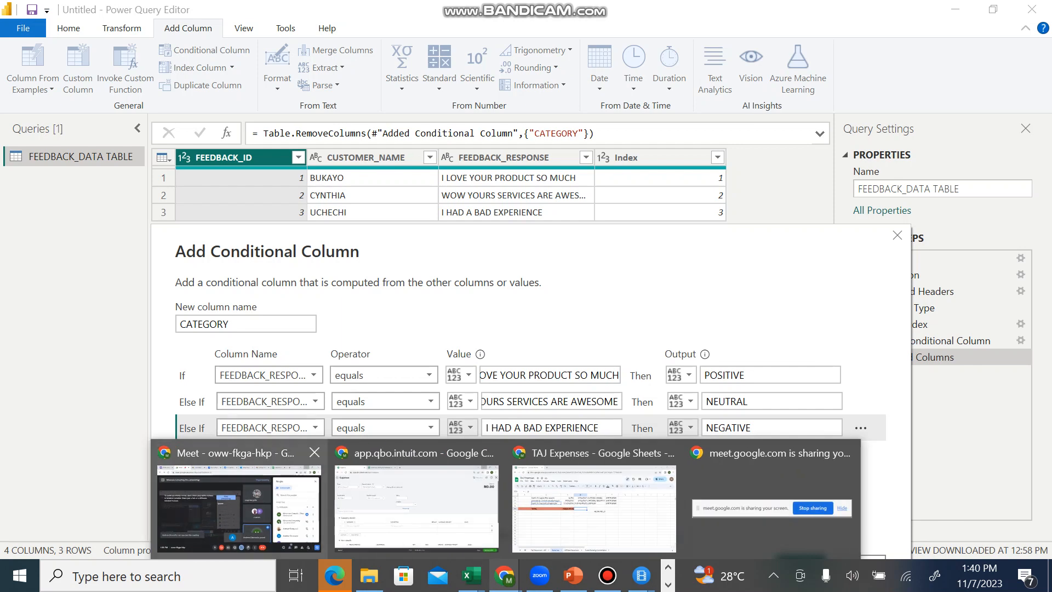
click(269, 496)
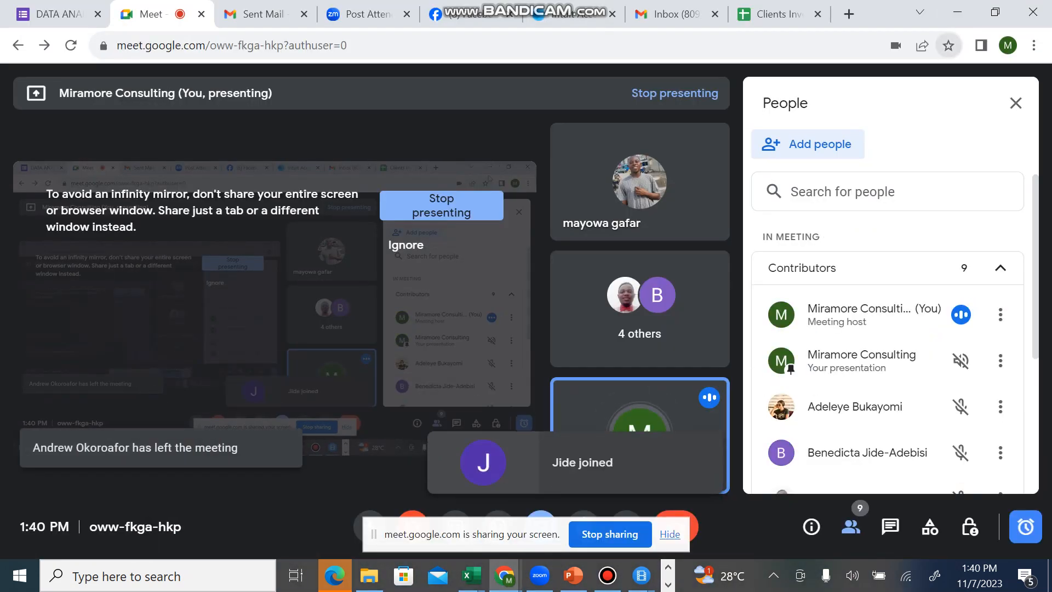
click(957, 12)
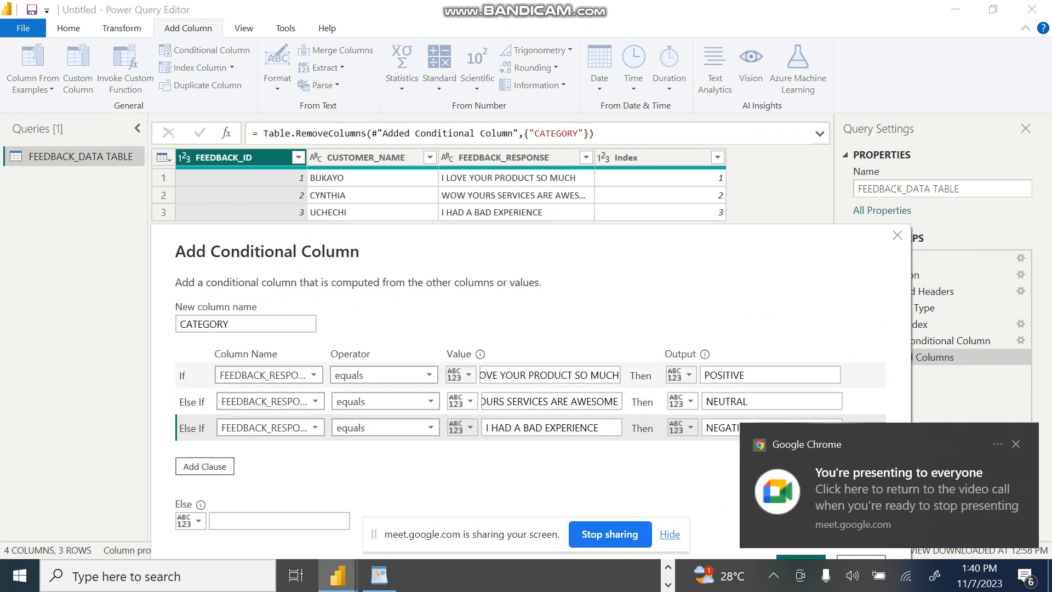
Step: Change the new column name to FEEDBACK CATEGORY and place the Add Conditional Column dialog below the data preview rows
drag(443, 232, 332, 180)
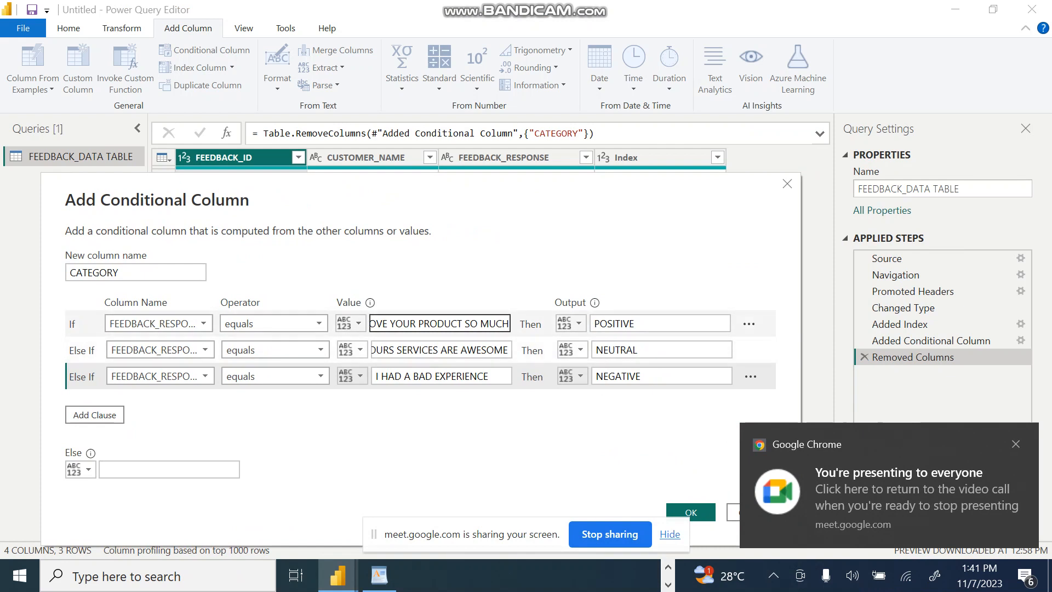
click(391, 324)
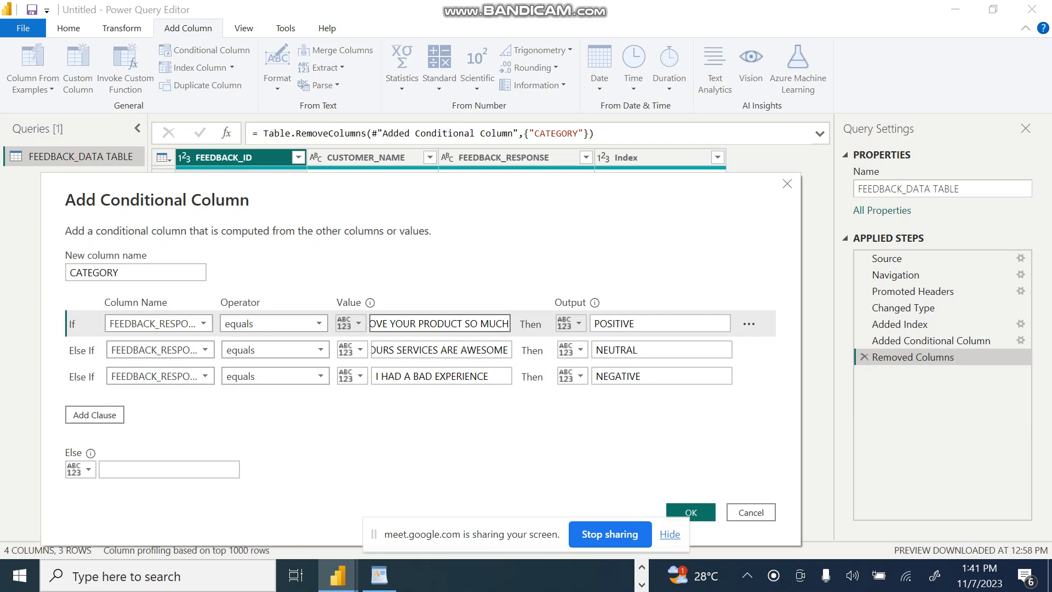
click(71, 273)
text(FEEDBACK)
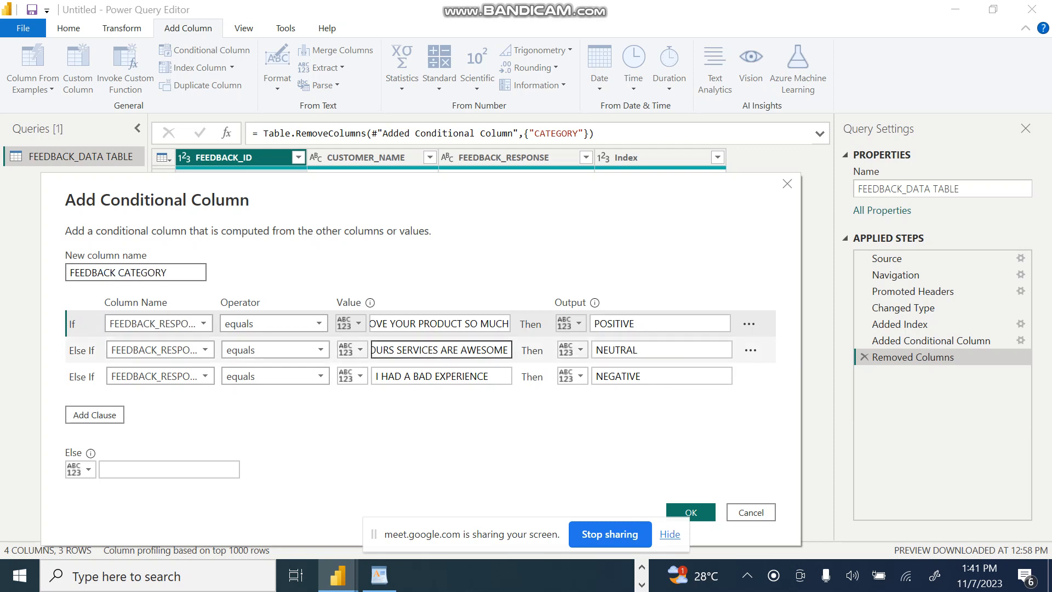
drag(383, 192, 464, 262)
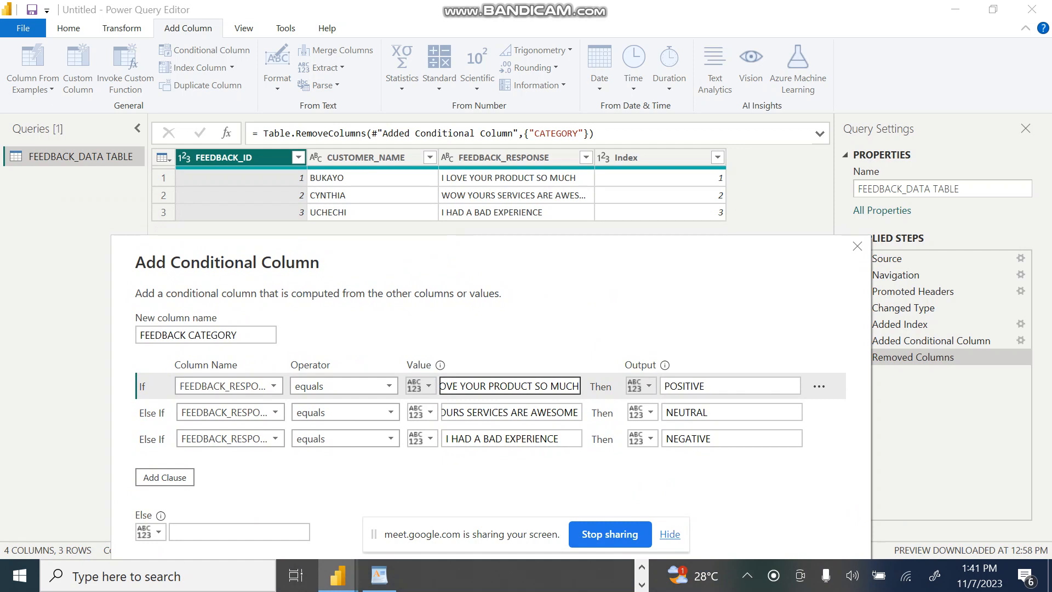
click(483, 412)
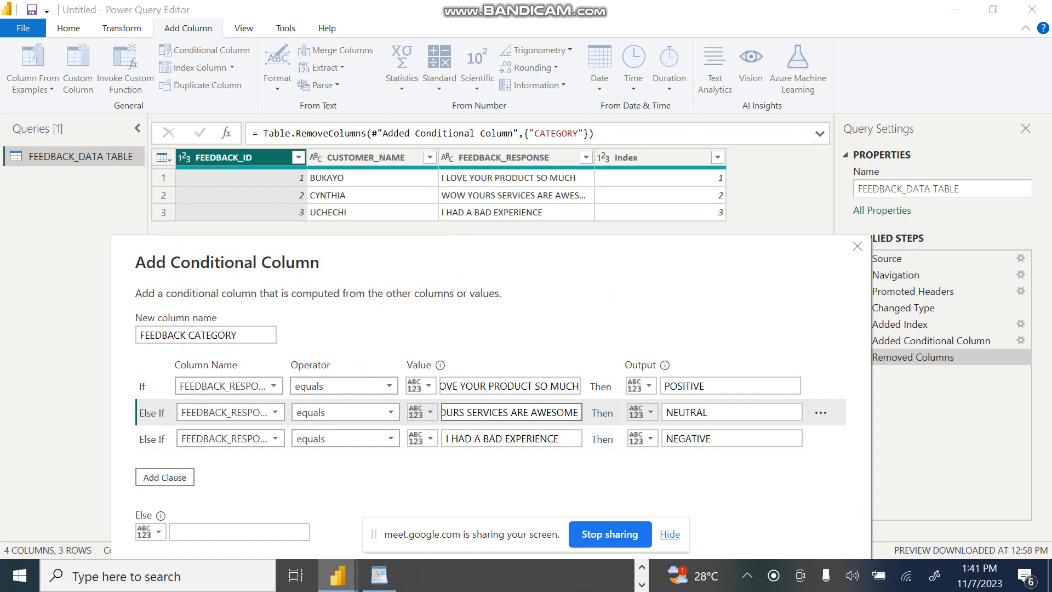
Step: Move the Add Conditional Column dialog up and confirm it to create the FEEDBACK CATEGORY column
drag(505, 246, 484, 250)
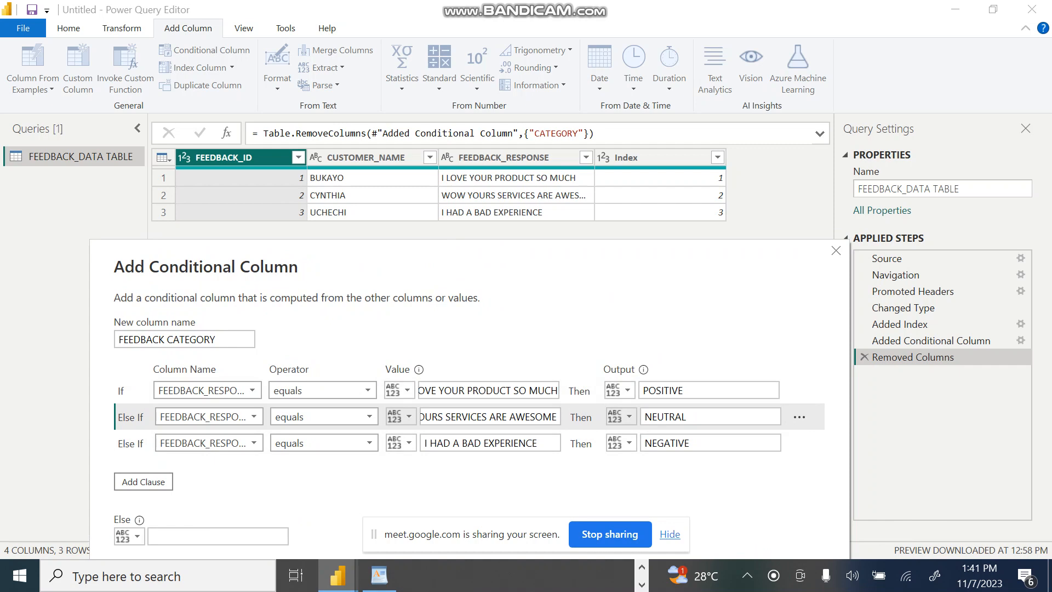
drag(475, 254, 451, 207)
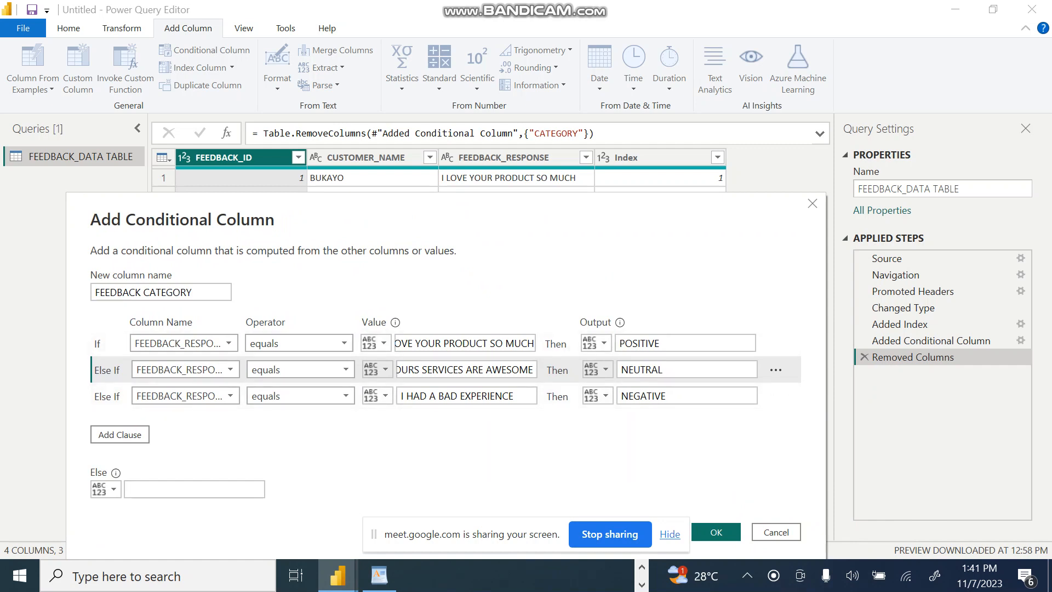
click(716, 531)
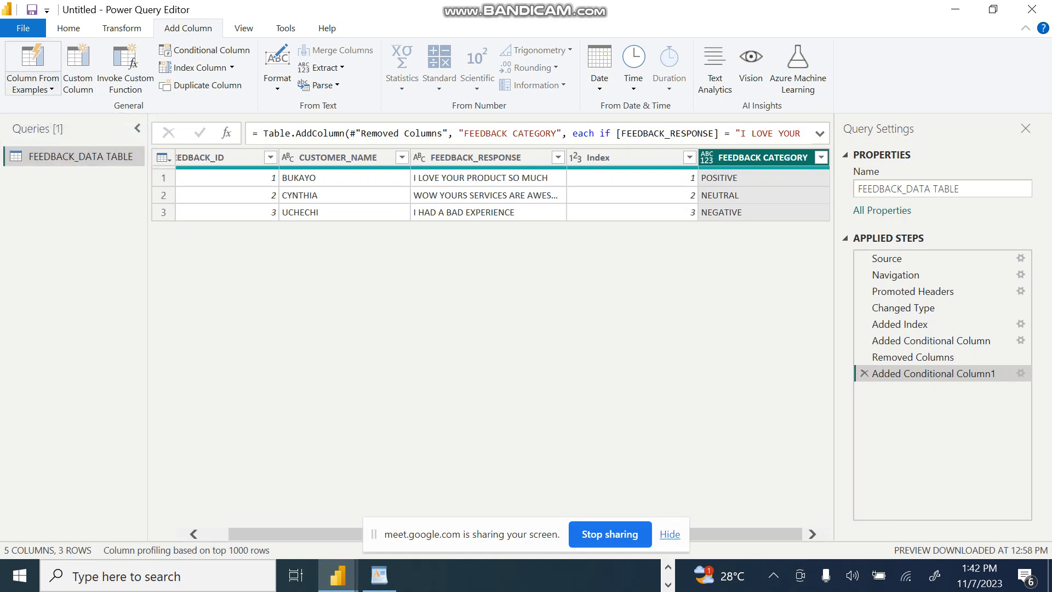
click(32, 88)
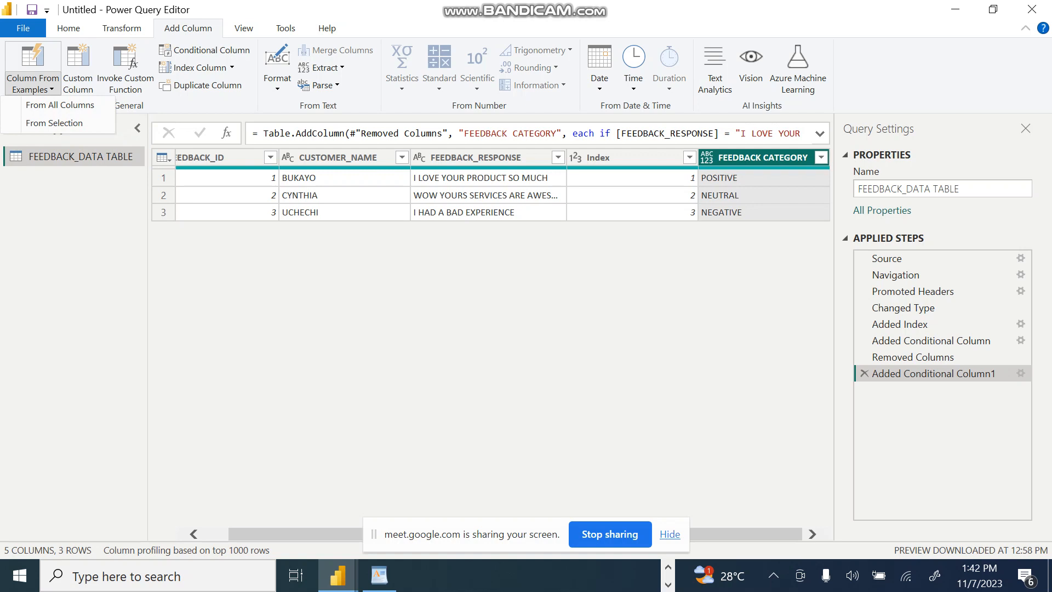
key(Escape)
click(69, 28)
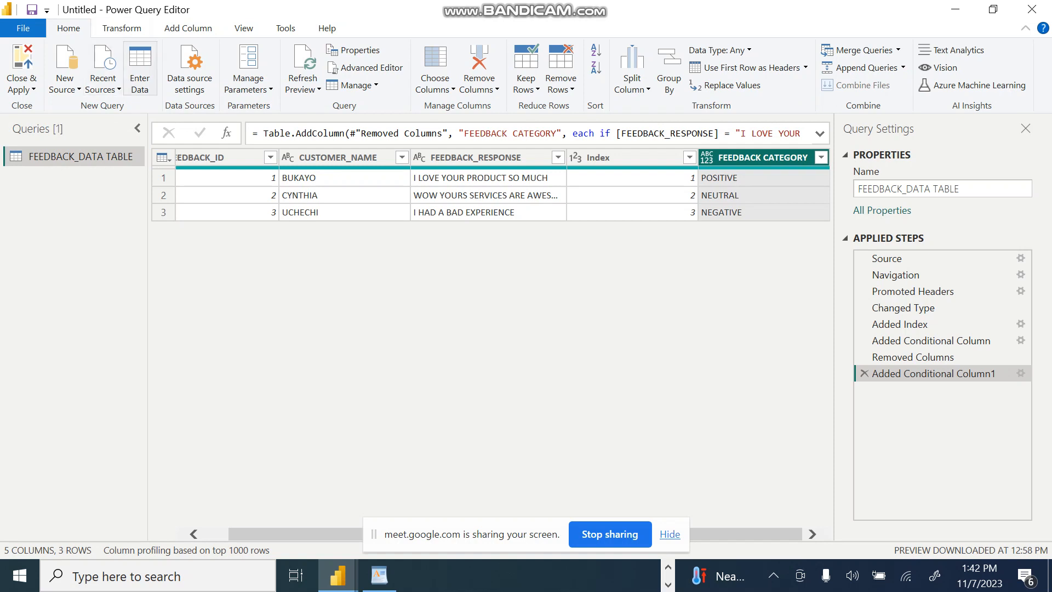
click(140, 68)
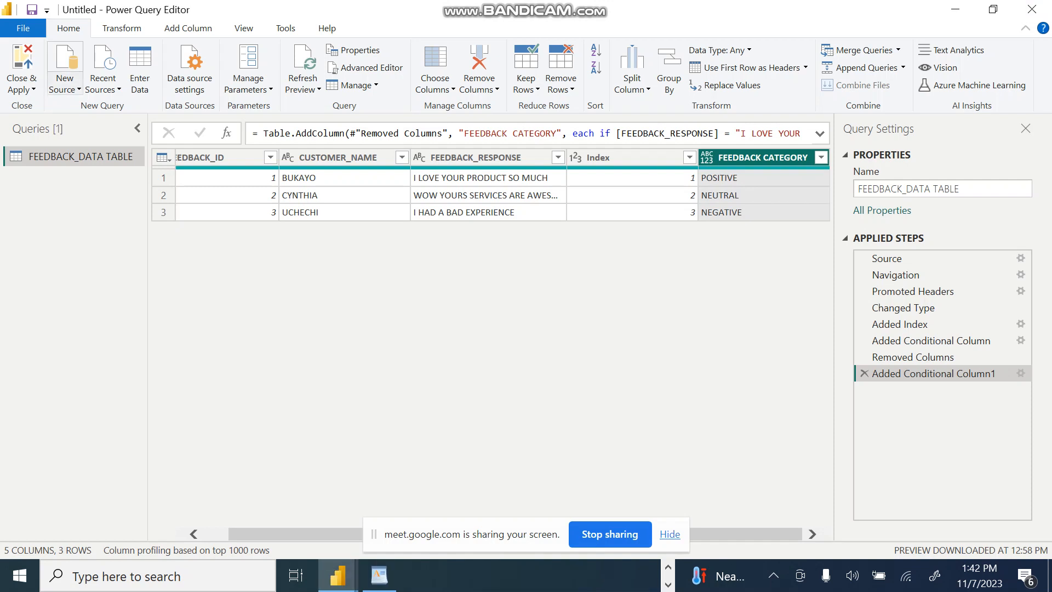
click(64, 85)
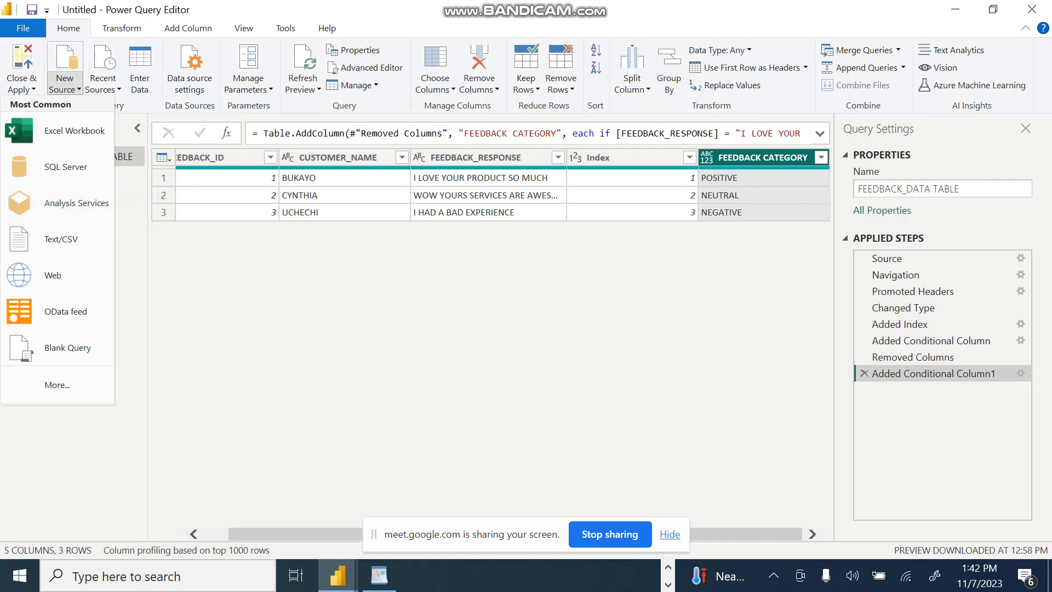
key(Escape)
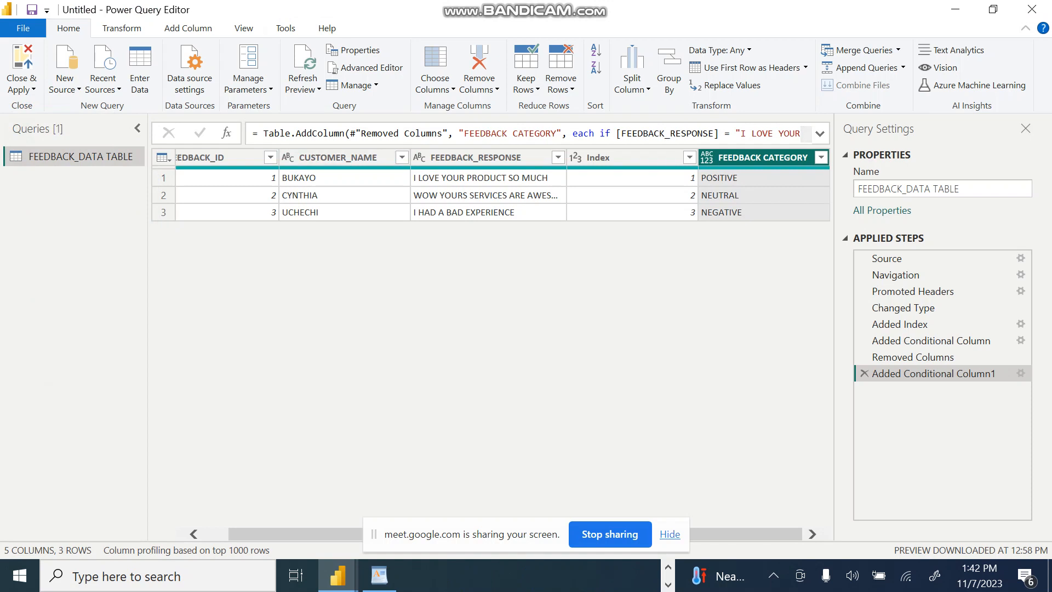
click(303, 90)
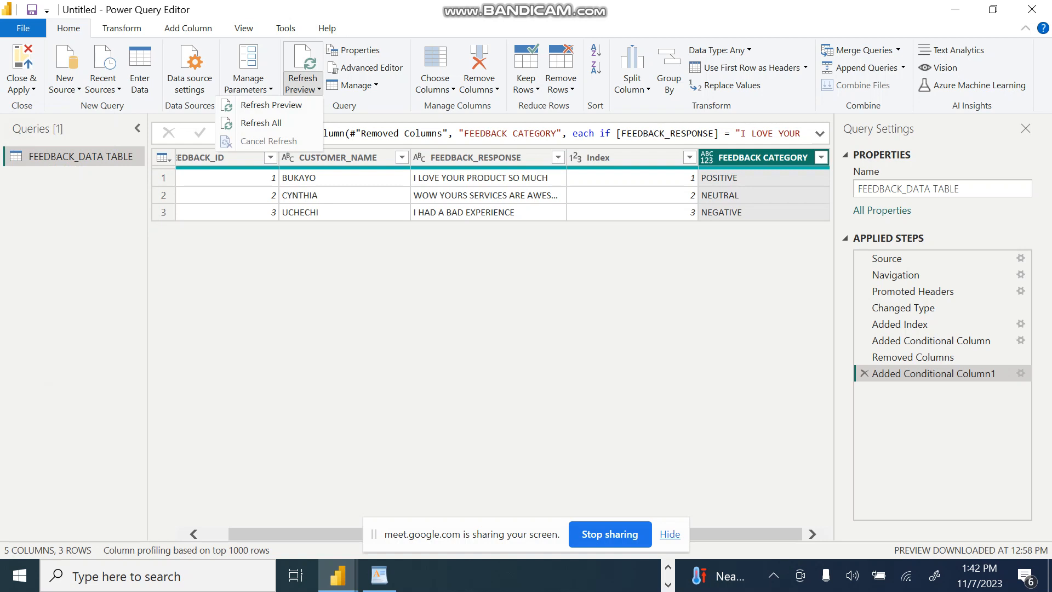
key(Escape)
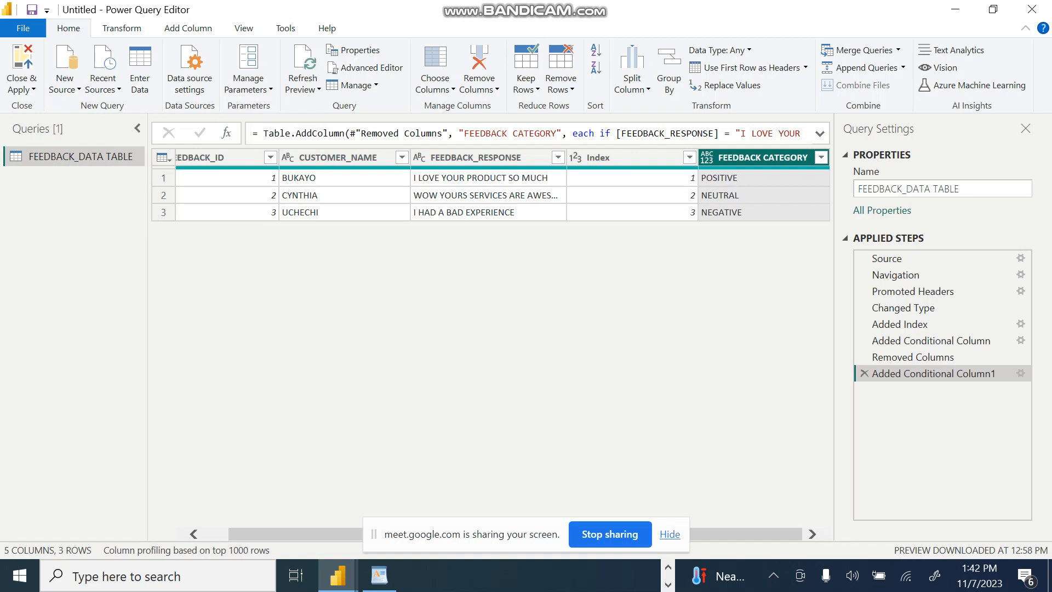
Step: Switch to the FEEDBACK DATASET workbook in Excel and enter feedback ID 4 and the customer's name in row 5
key(alt+Tab)
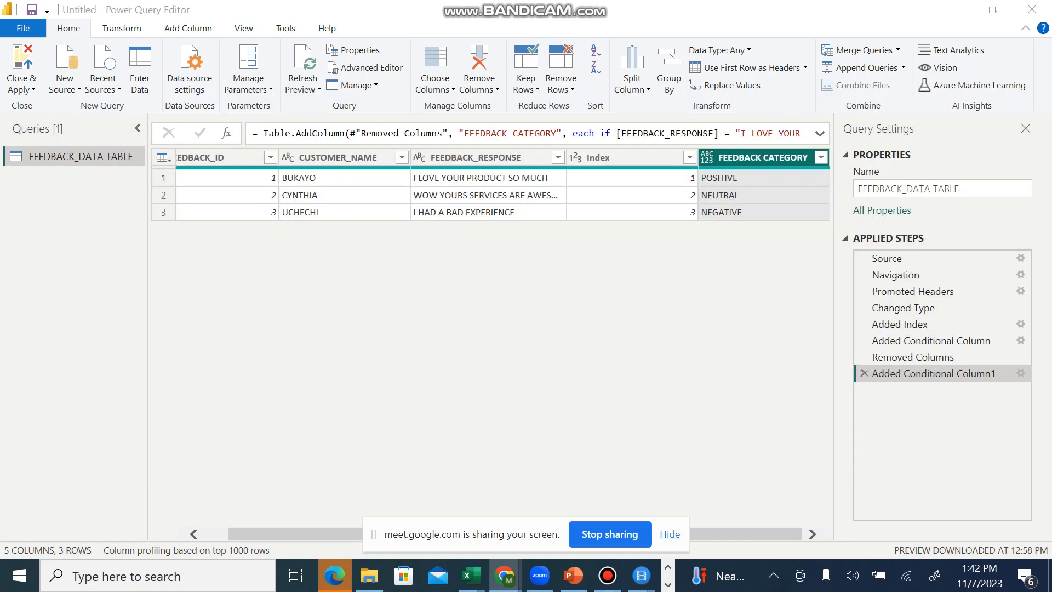
key(alt+Tab)
key(alt+Tab)
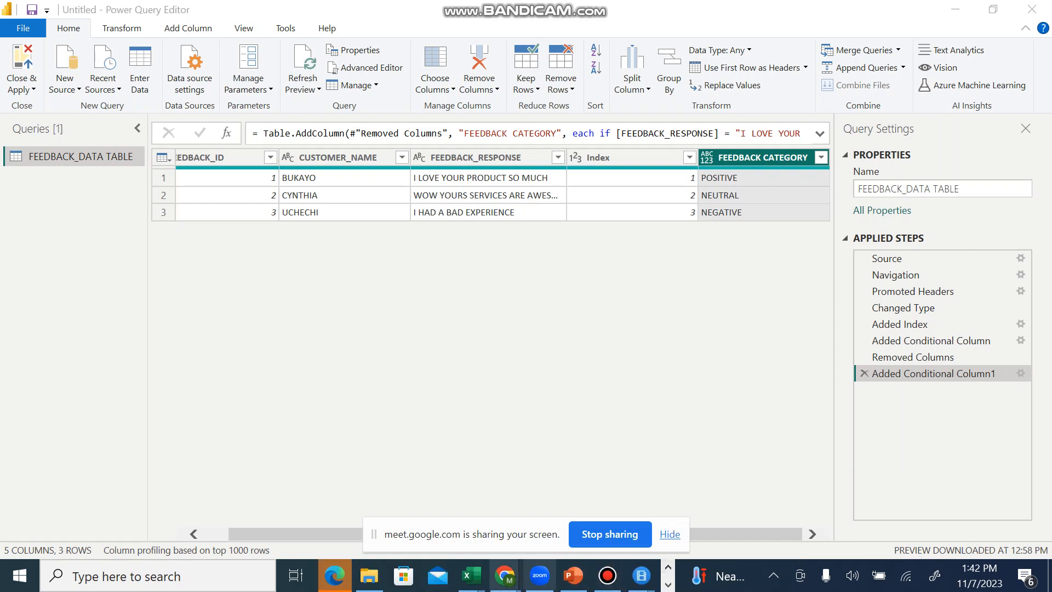
mouse_move(471, 575)
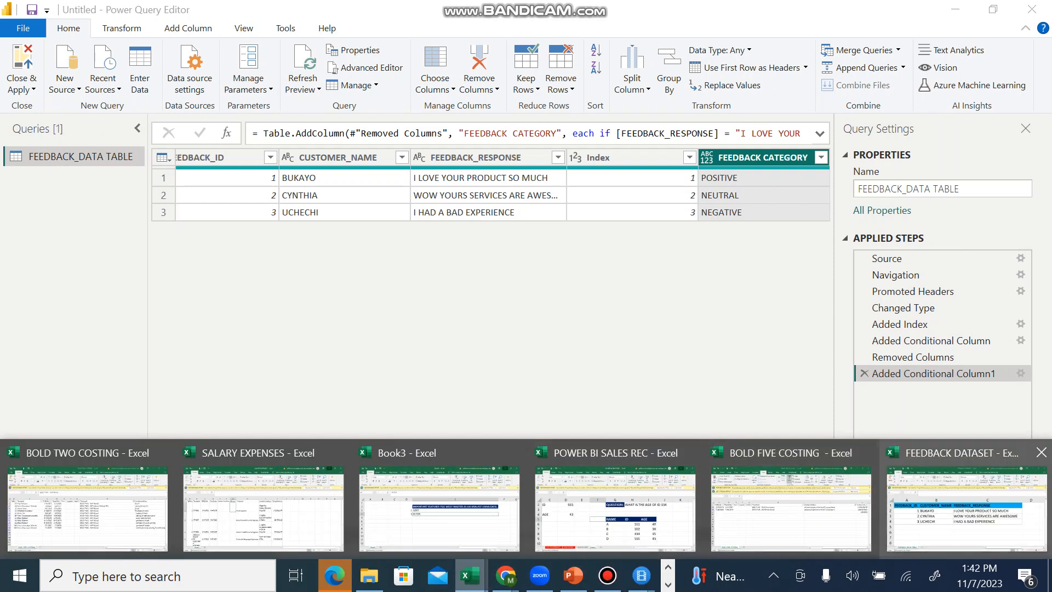
click(966, 507)
click(325, 430)
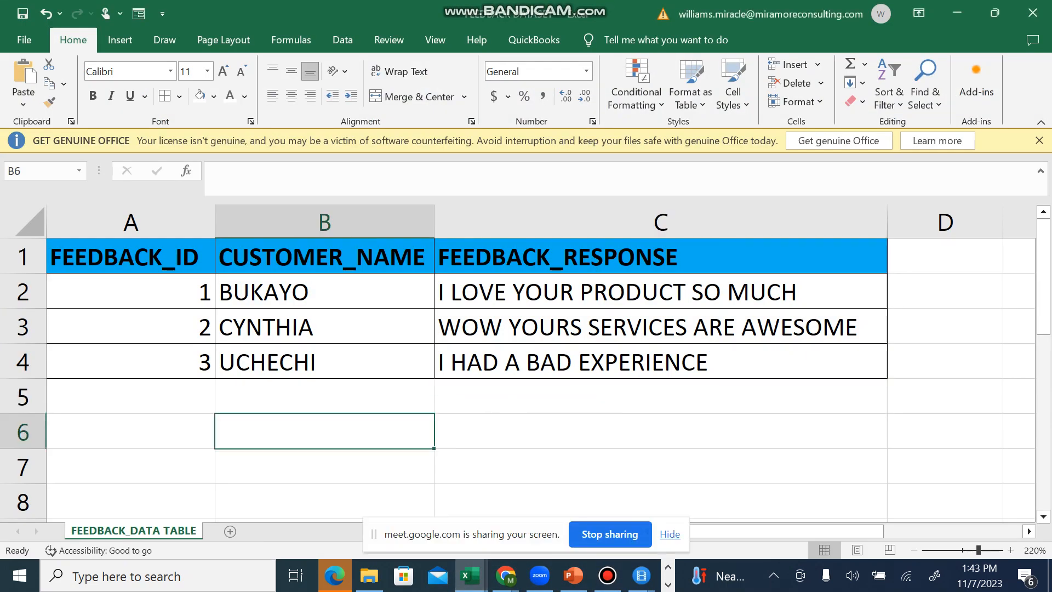
click(130, 395)
text(4)
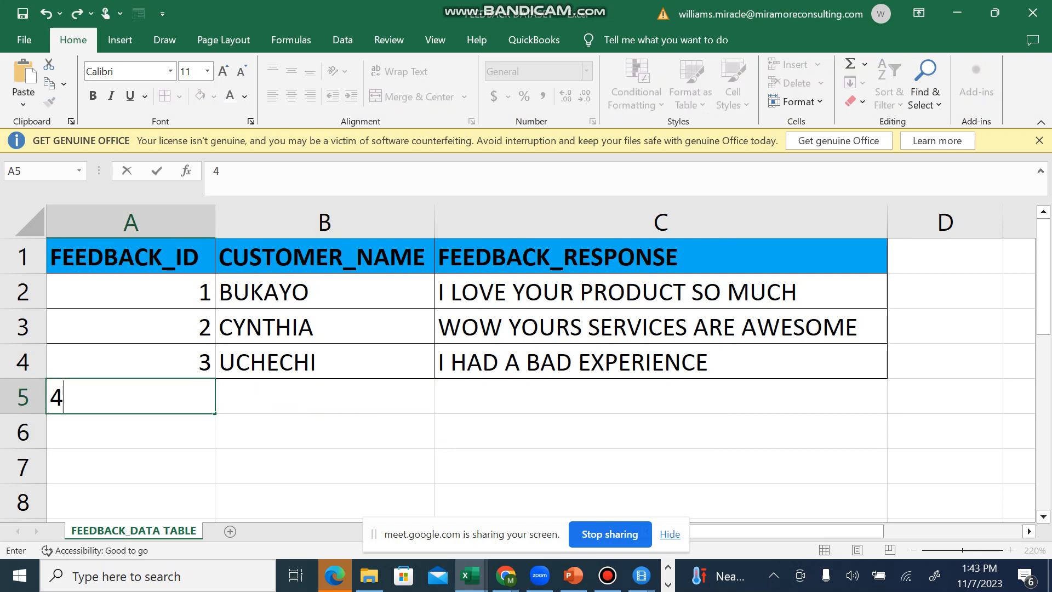
key(Tab)
text(V)
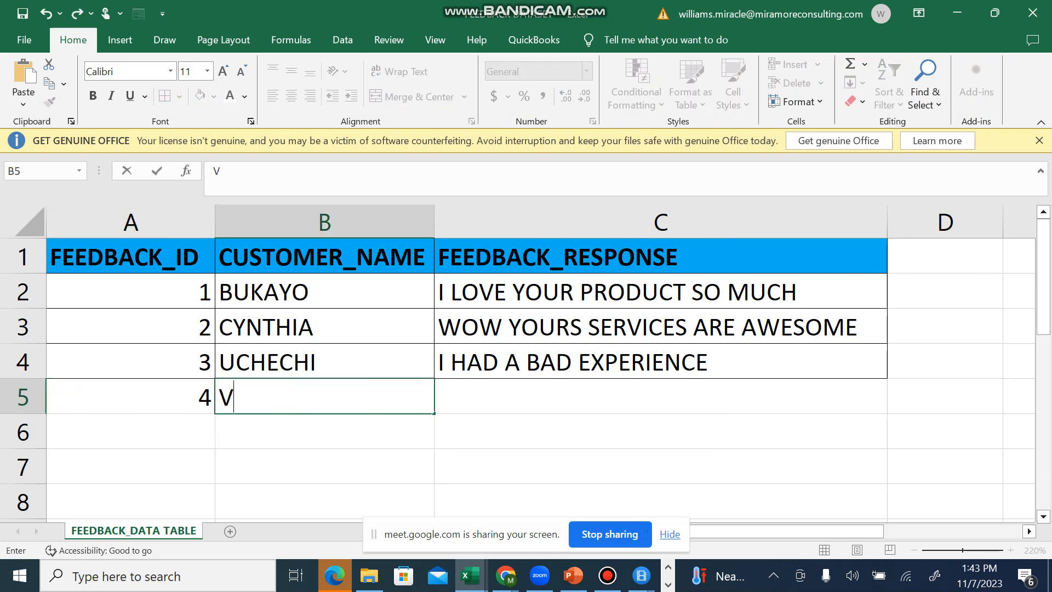
text(ICTOR)
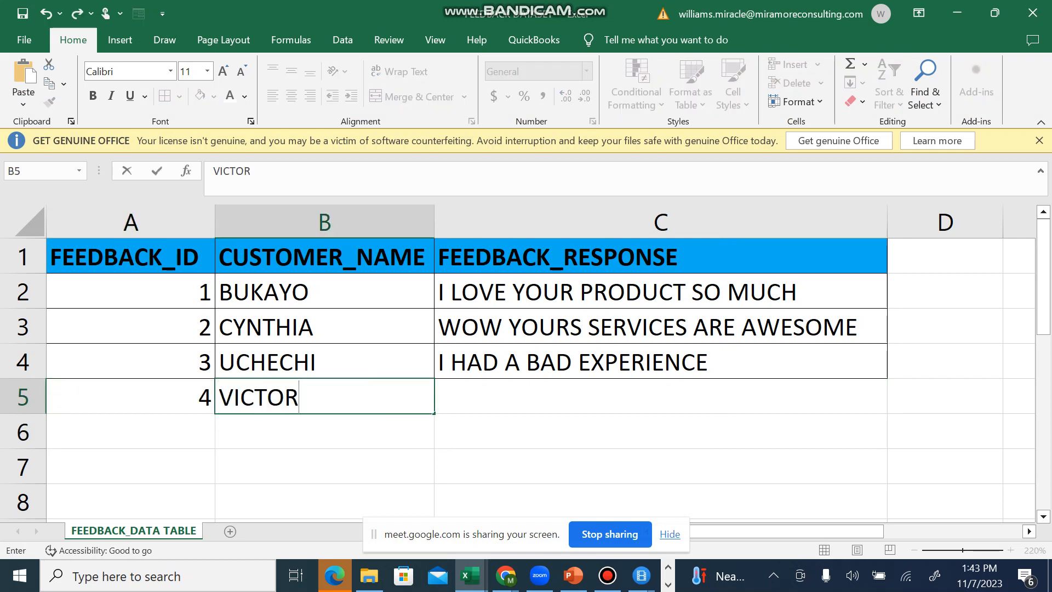
key(Tab)
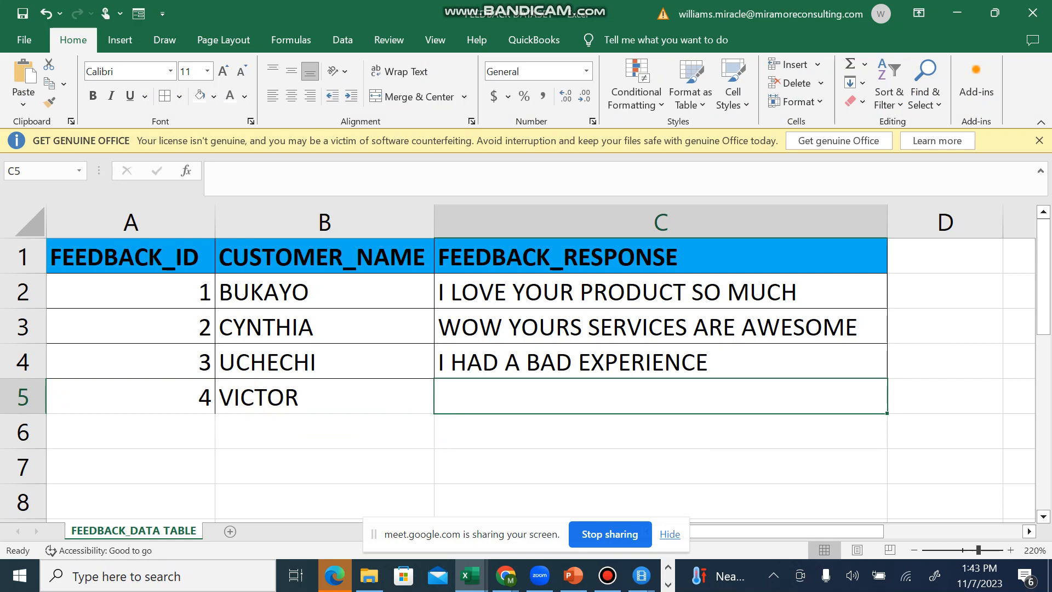
Step: Copy the response I LOVE YOUR PRODUCT SO MUCH from C2 into C5
key(Up)
key(Up)
key(Up)
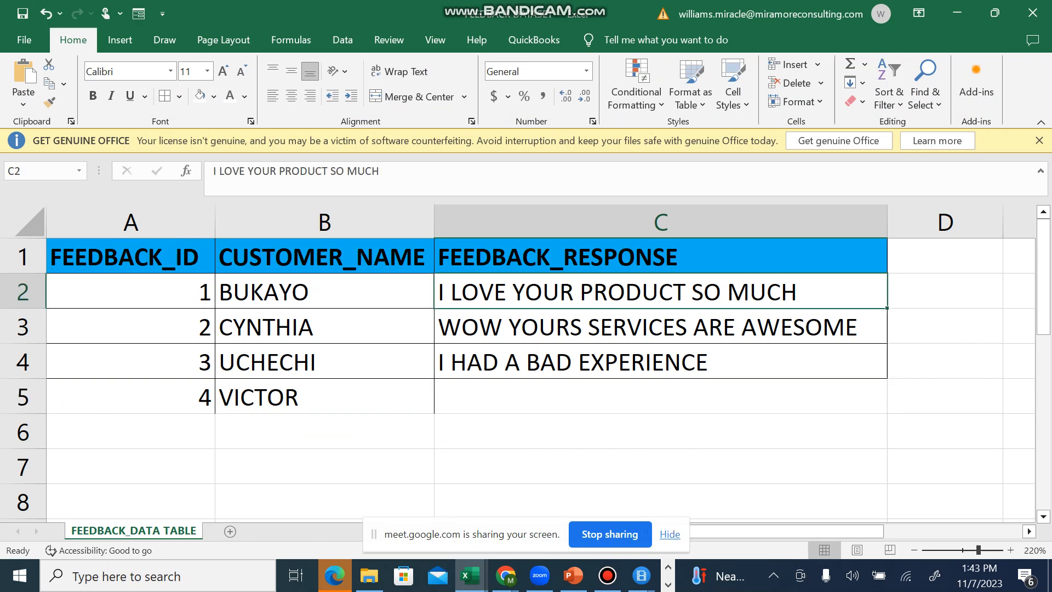
key(Down)
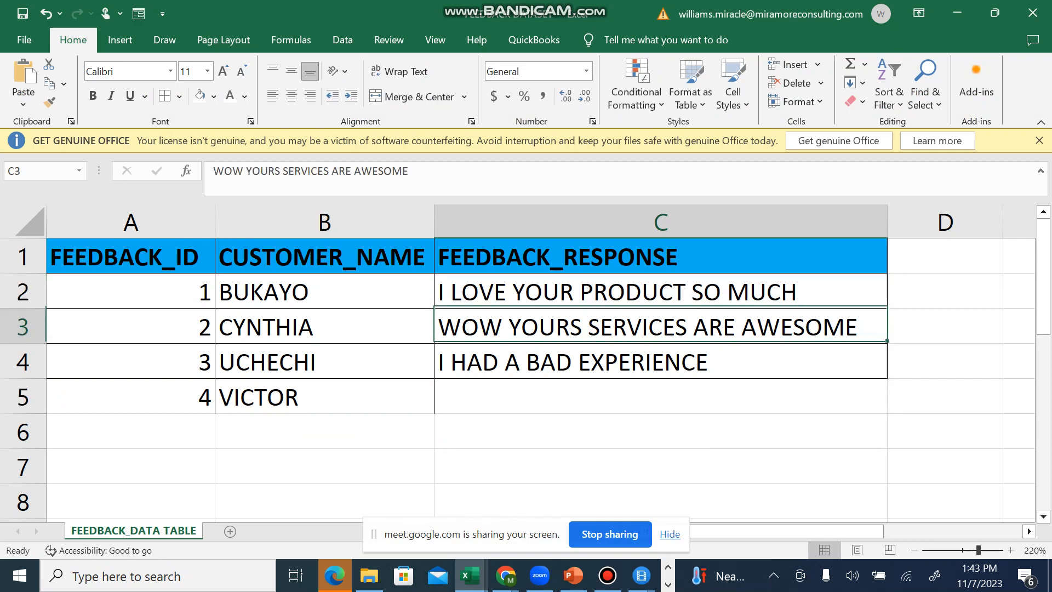
key(Up)
key(ctrl+c)
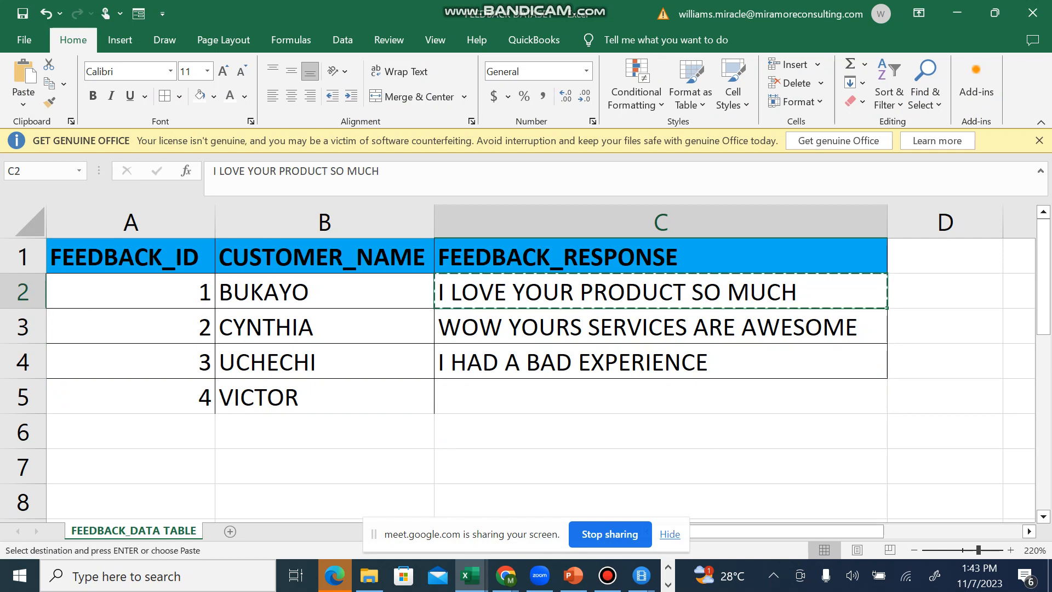
key(Down)
key(Down)
key(Down)
key(ctrl+v)
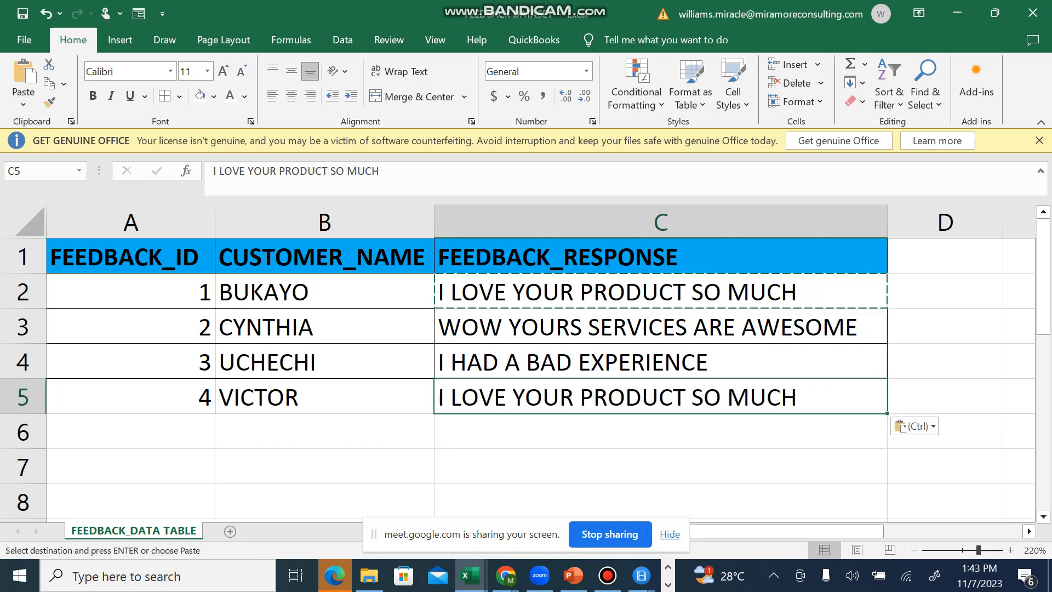
click(660, 466)
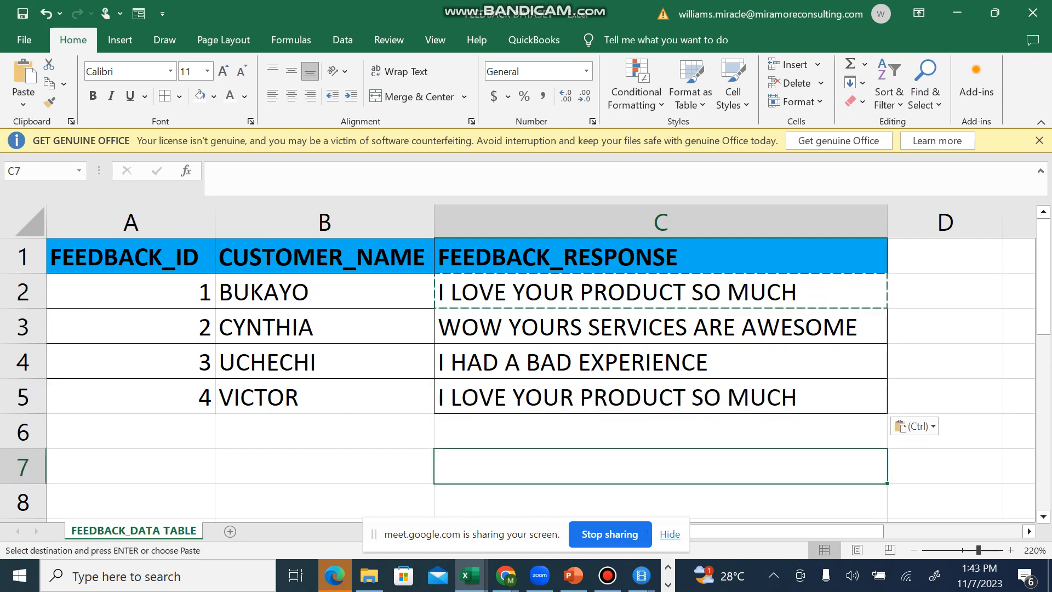
Step: Enter feedback ID 5 and the customer's name in row 6
click(130, 431)
text(5)
key(Tab)
text(RUTH)
key(Tab)
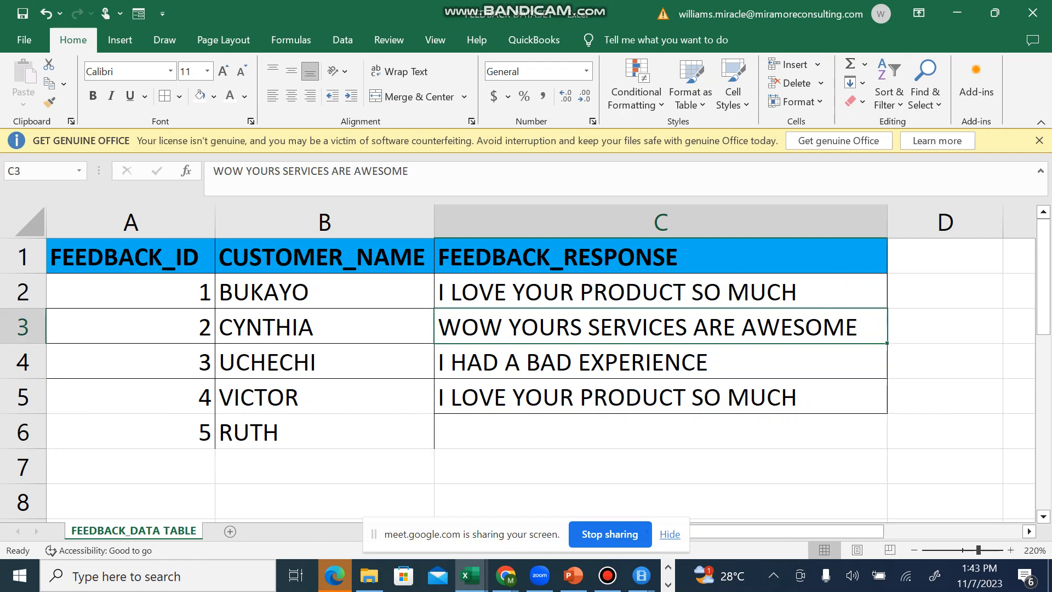
Step: Copy the response WOW YOURS SERVICES ARE AWESOME from C3 into C6
key(ctrl+c)
click(661, 433)
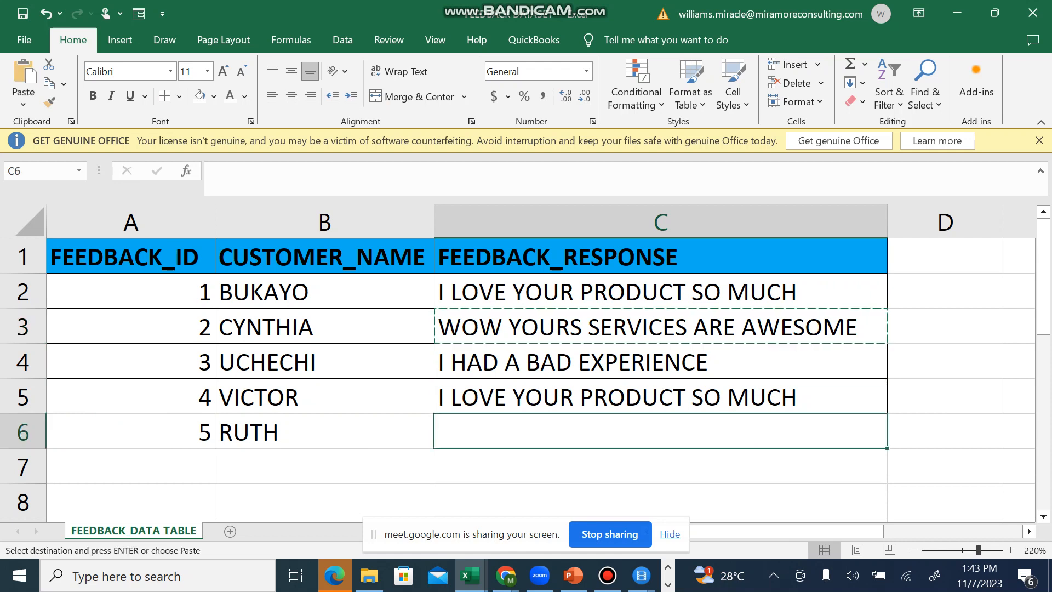
key(ctrl+v)
click(324, 467)
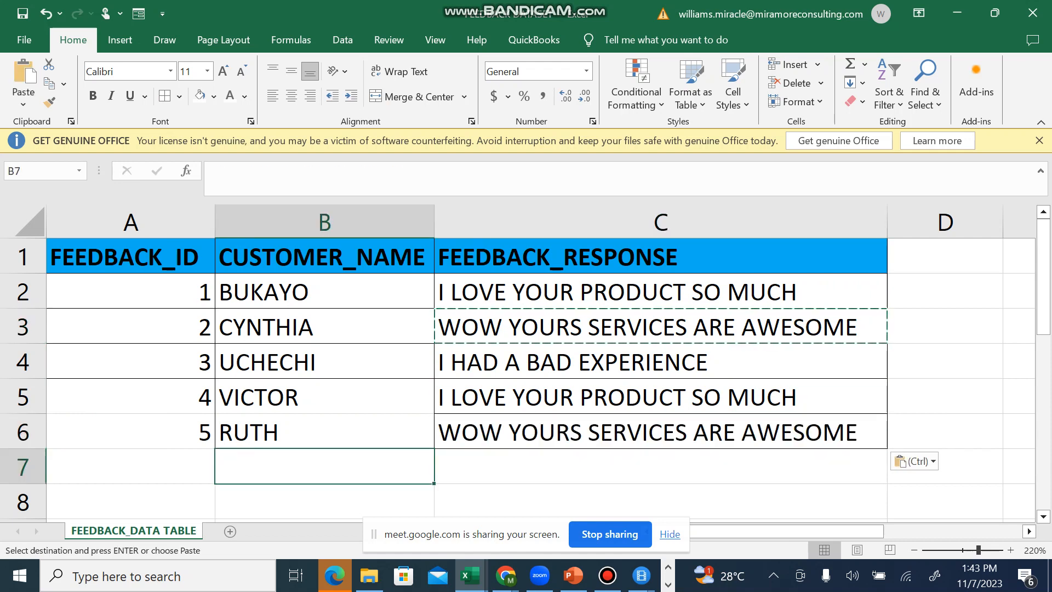
double_click(325, 466)
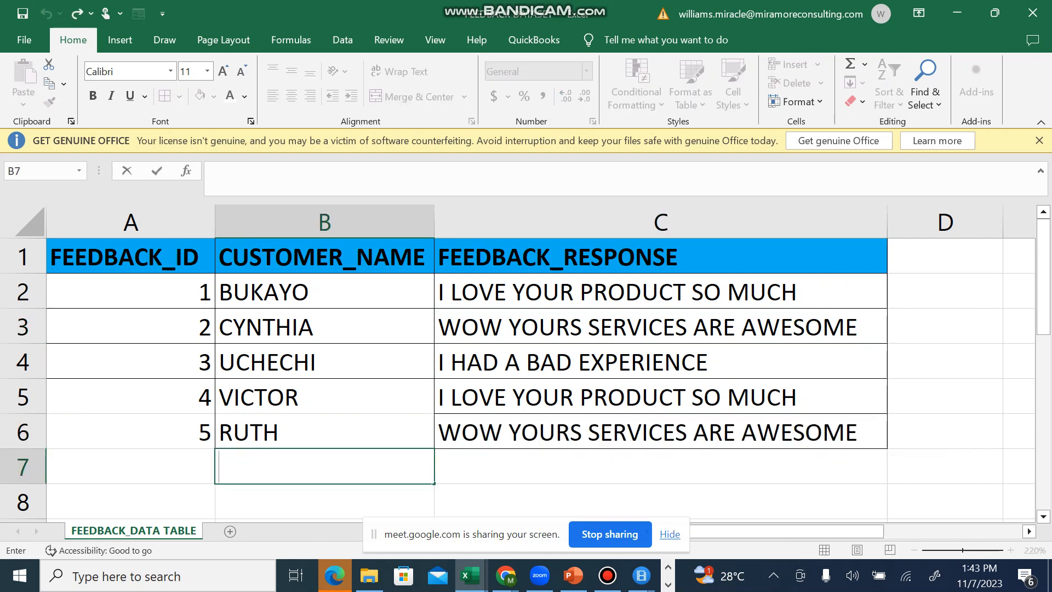
key(Escape)
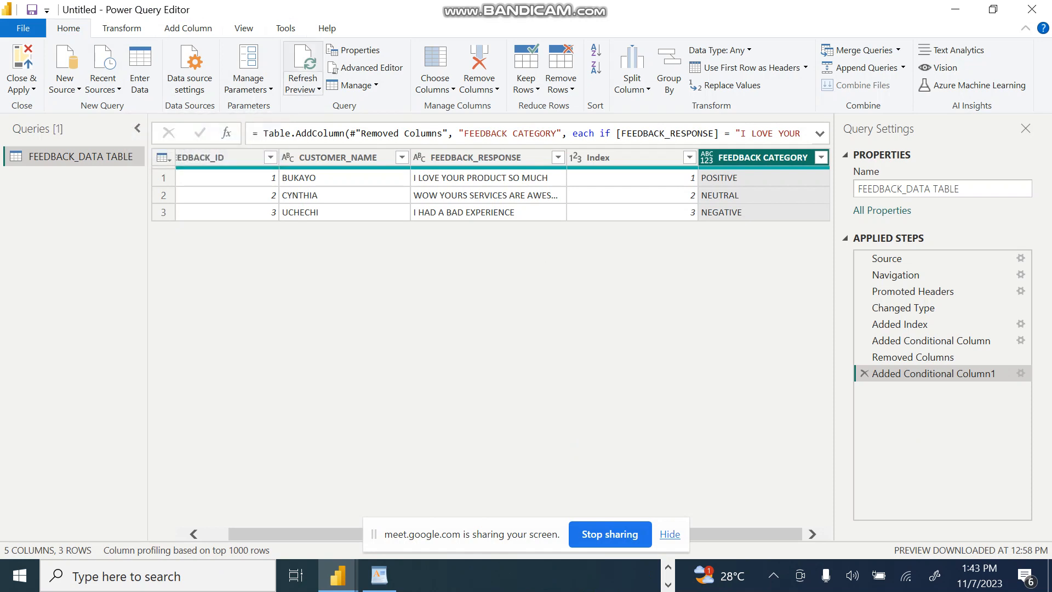
Step: Refresh all query previews in the Power Query Editor to load the rows added to the workbook
click(302, 88)
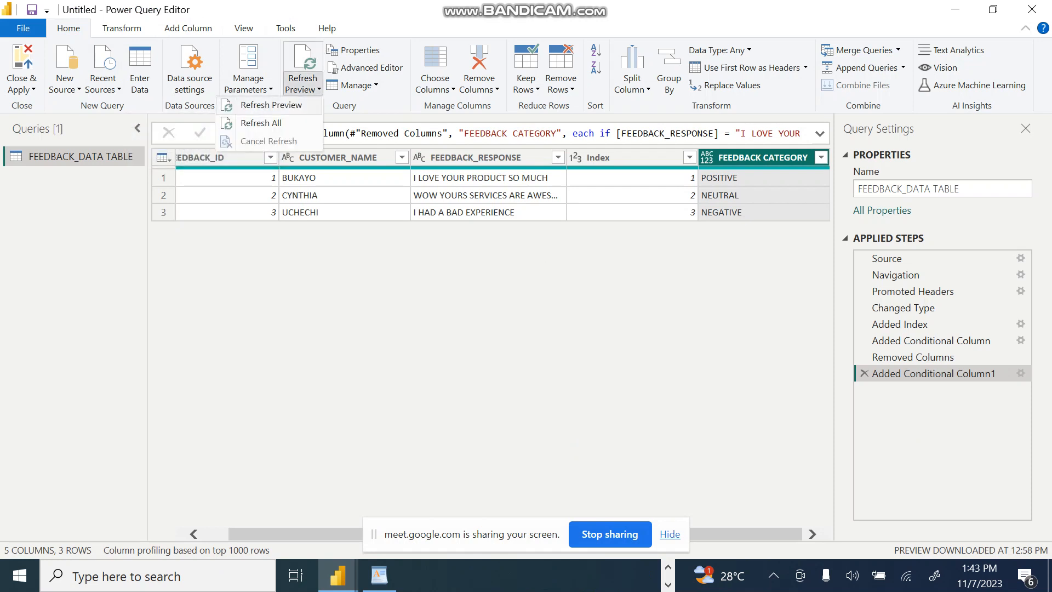
click(261, 122)
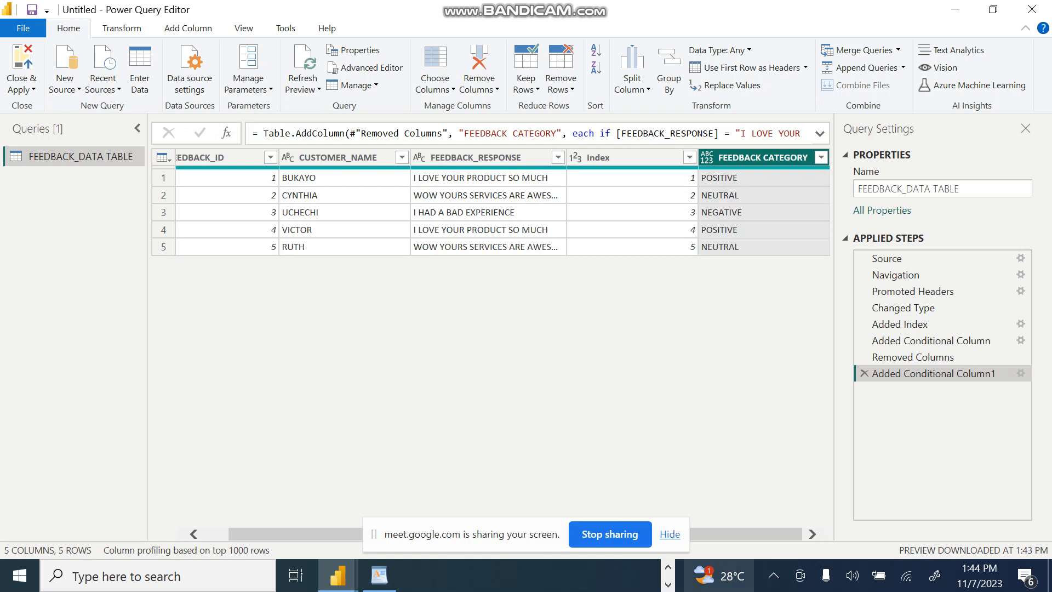
Step: Check the Google Meet call in Chrome and return to the Power Query Editor
click(668, 567)
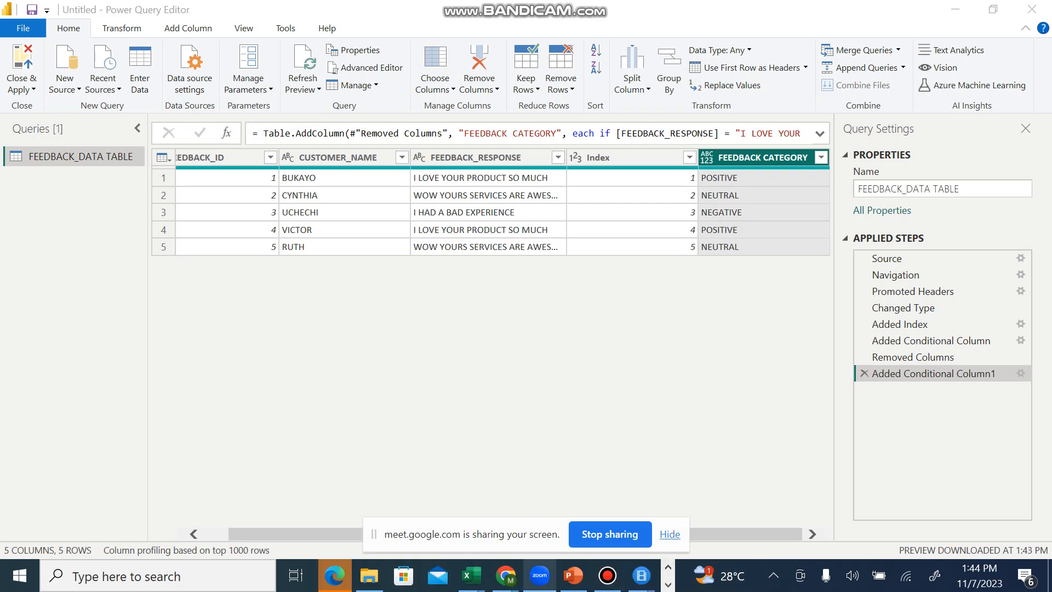
mouse_move(505, 576)
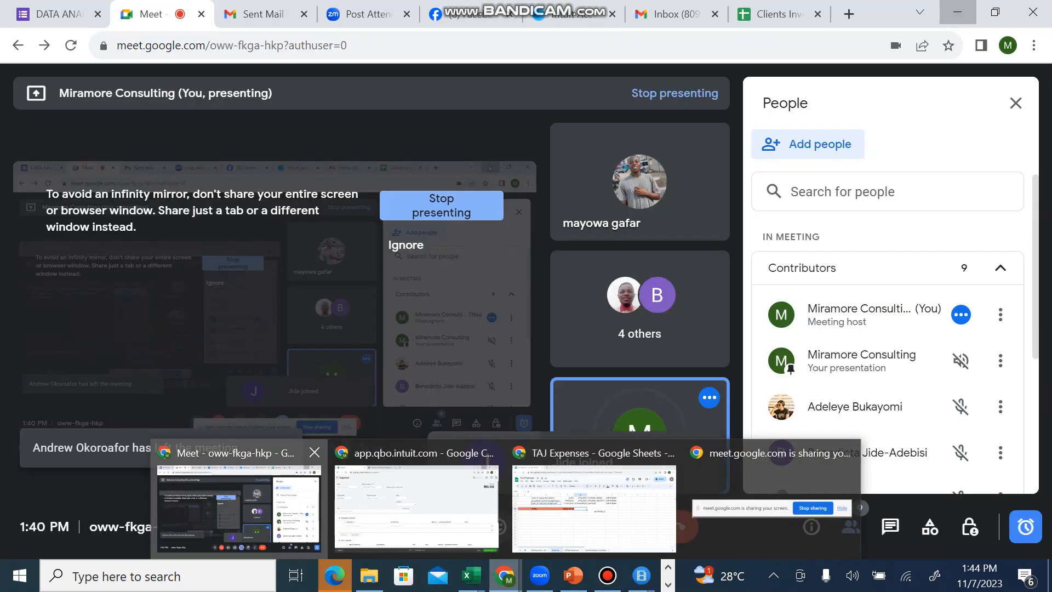
click(239, 507)
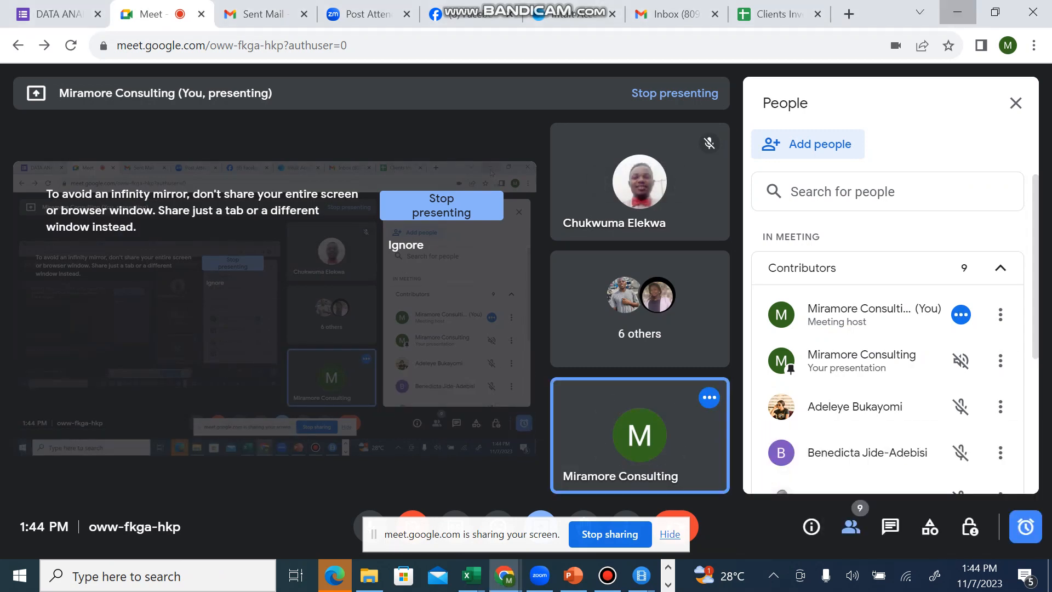
click(957, 12)
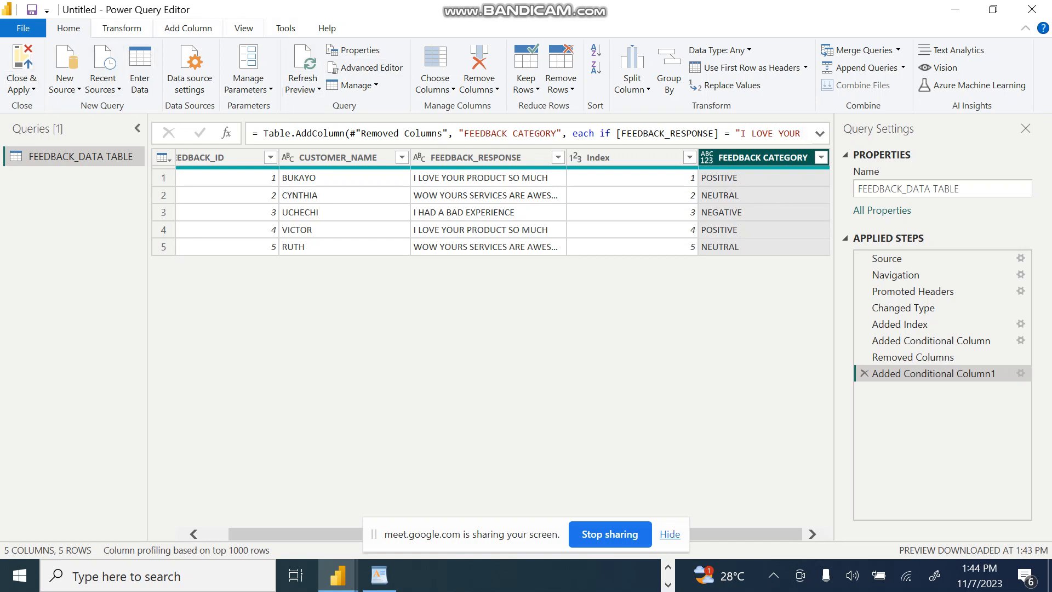
Step: Refresh the preview results of all queries in the Power Query Editor
click(303, 85)
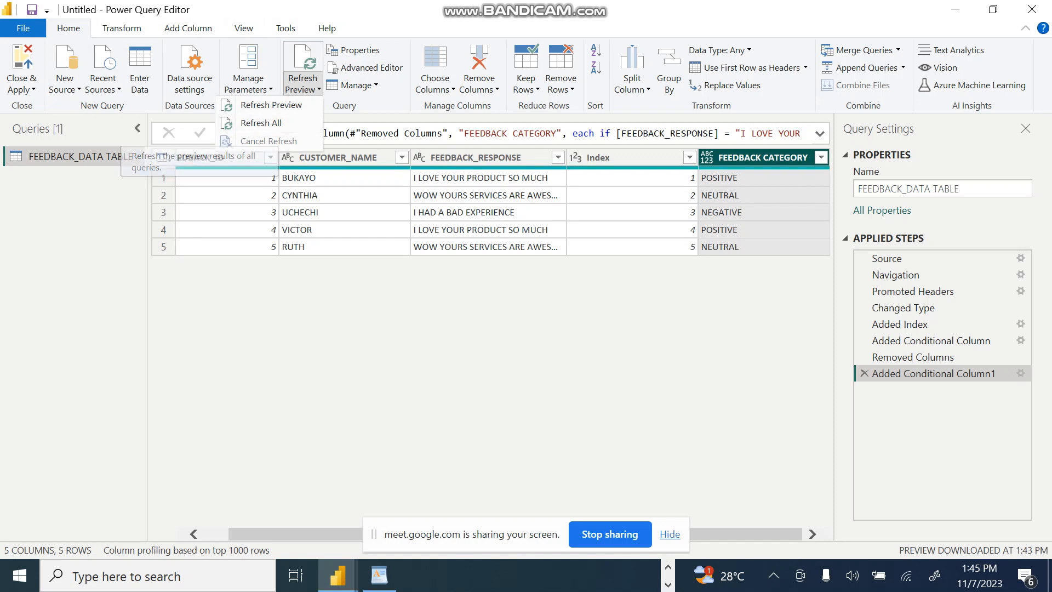
click(261, 123)
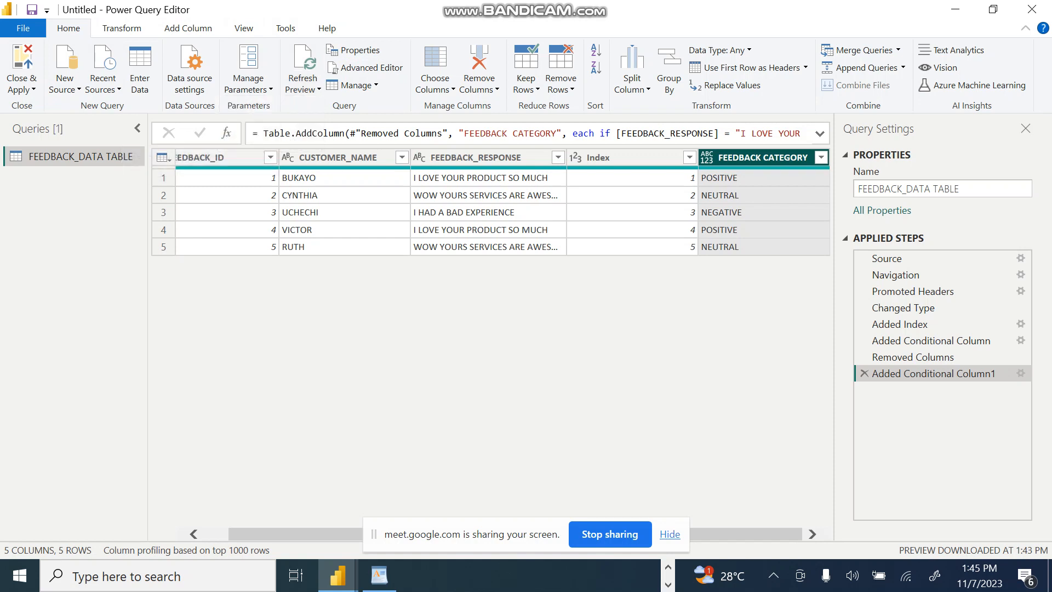
Step: Switch to the FEEDBACK DATASET workbook in Excel to continue the feedback table
key(alt+Tab)
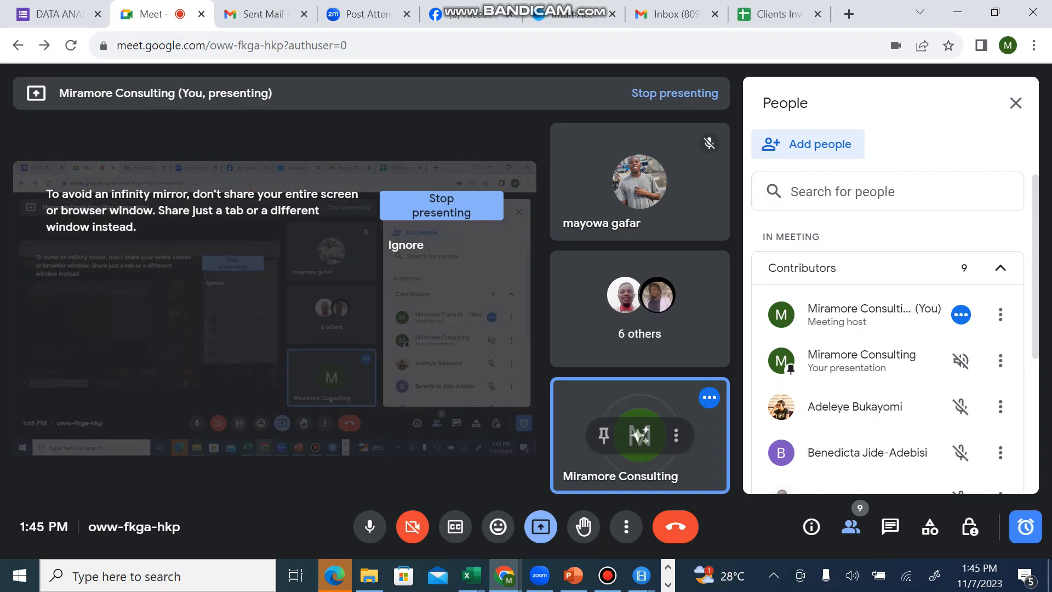
mouse_move(470, 575)
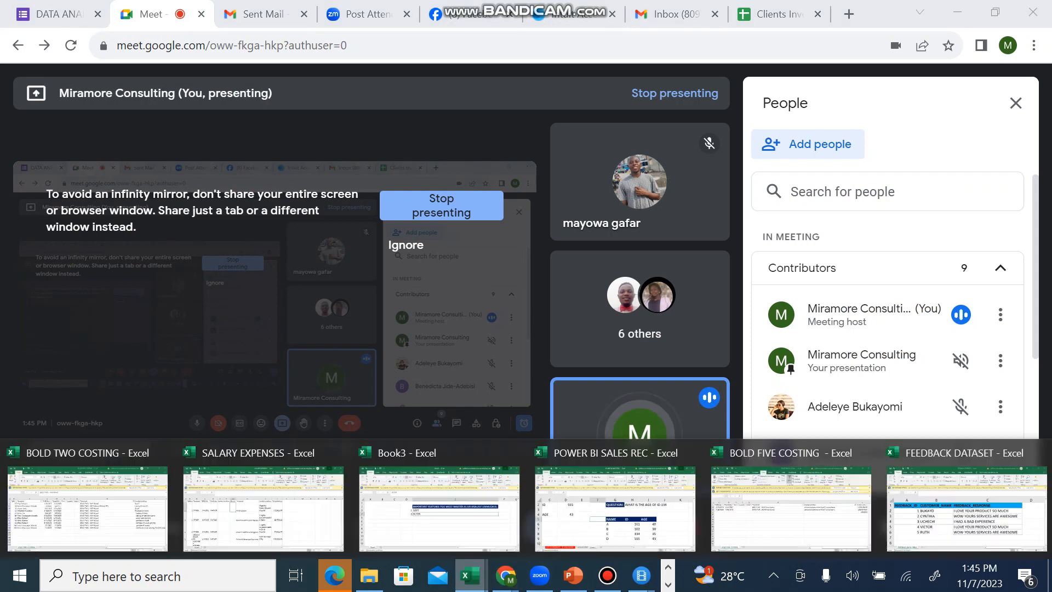
click(942, 510)
click(940, 498)
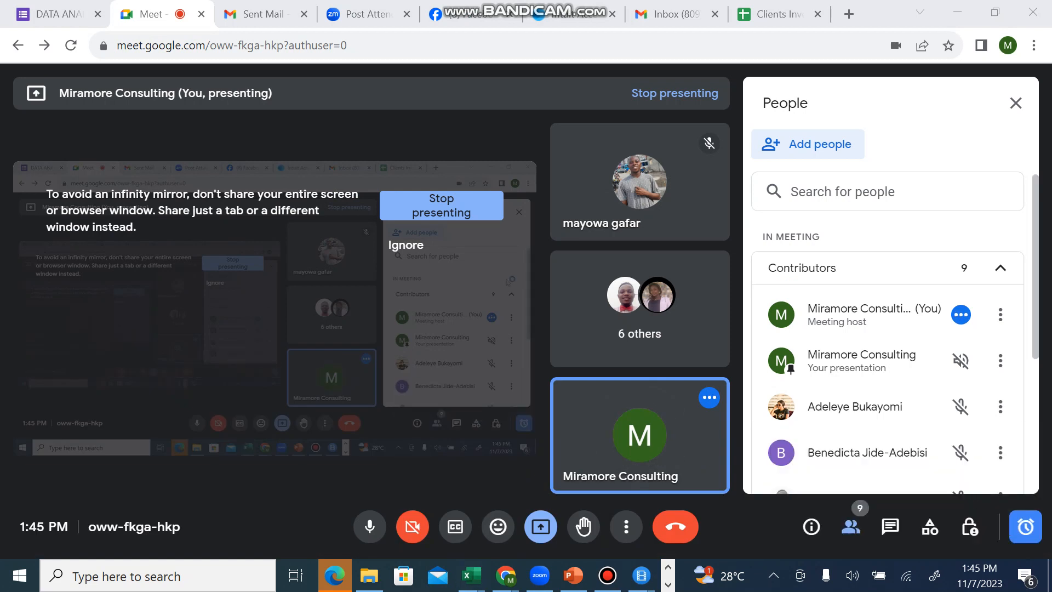
key(alt+Tab)
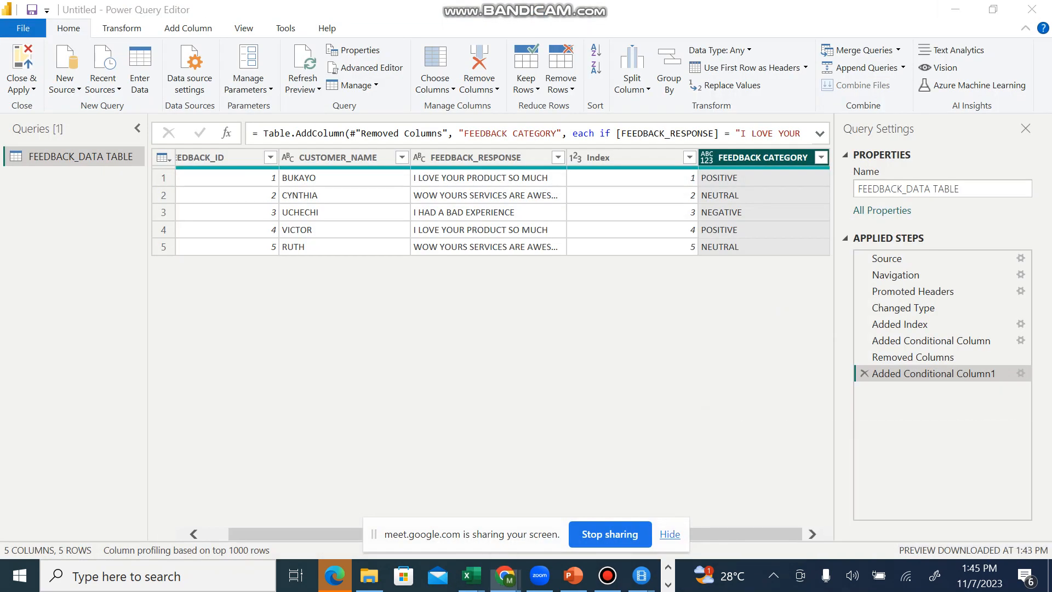
mouse_move(470, 576)
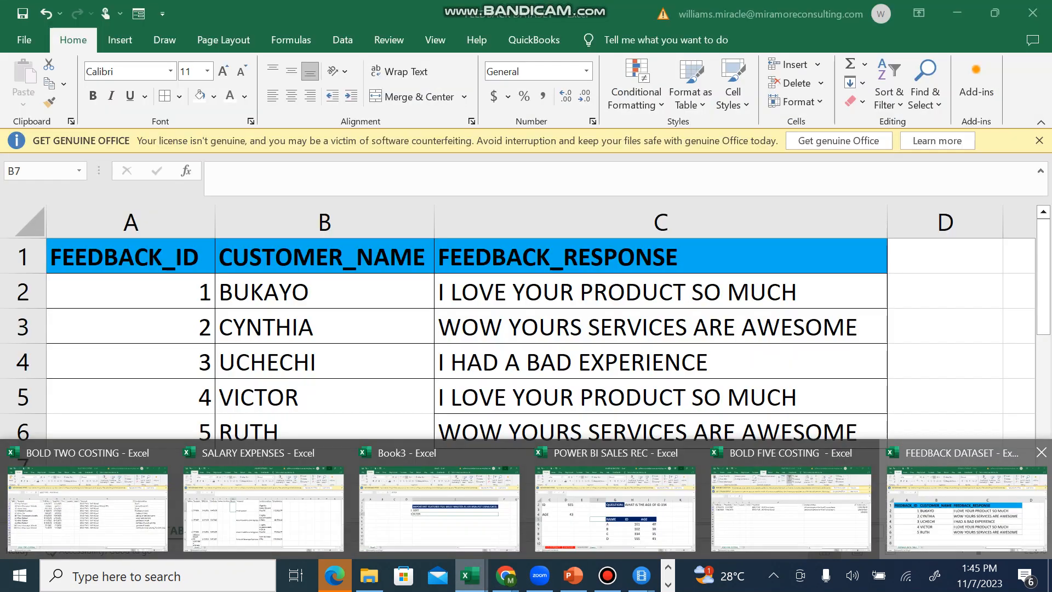
click(966, 507)
click(660, 465)
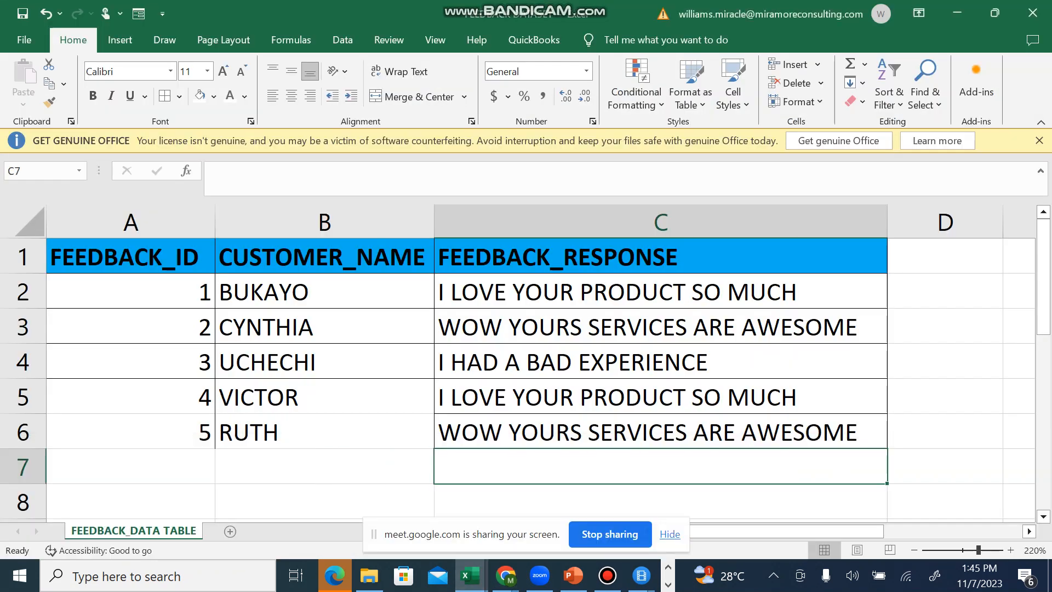
Step: Enter feedback ID 6 and the customer's name in row 7
click(130, 465)
text(6)
key(Tab)
text(JOY)
key(Tab)
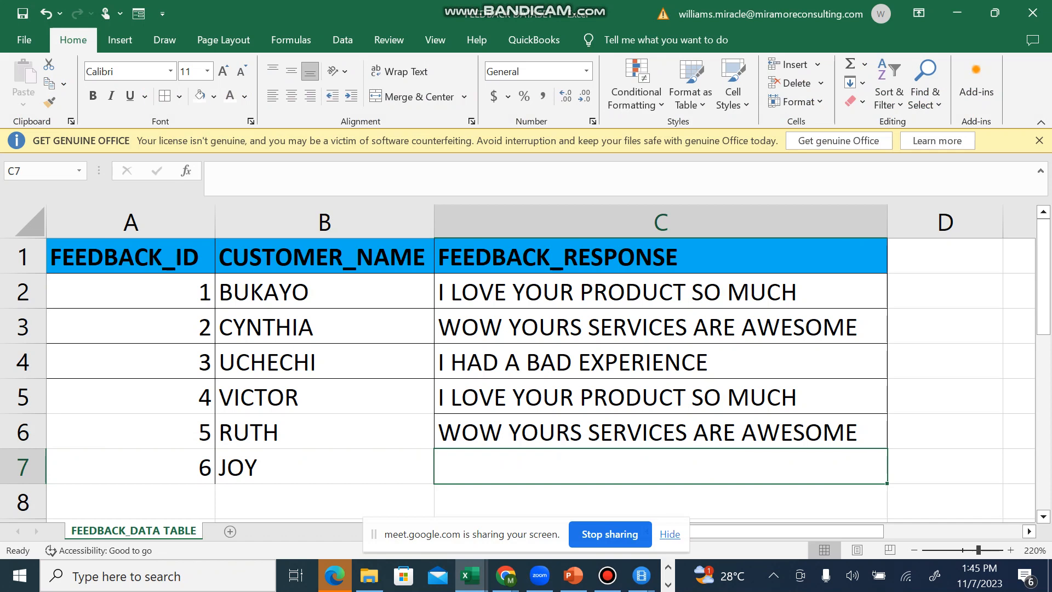
Step: Copy the response I HAD A BAD EXPERIENCE from C4 into C7
key(Up)
key(Up)
key(Up)
key(ctrl+c)
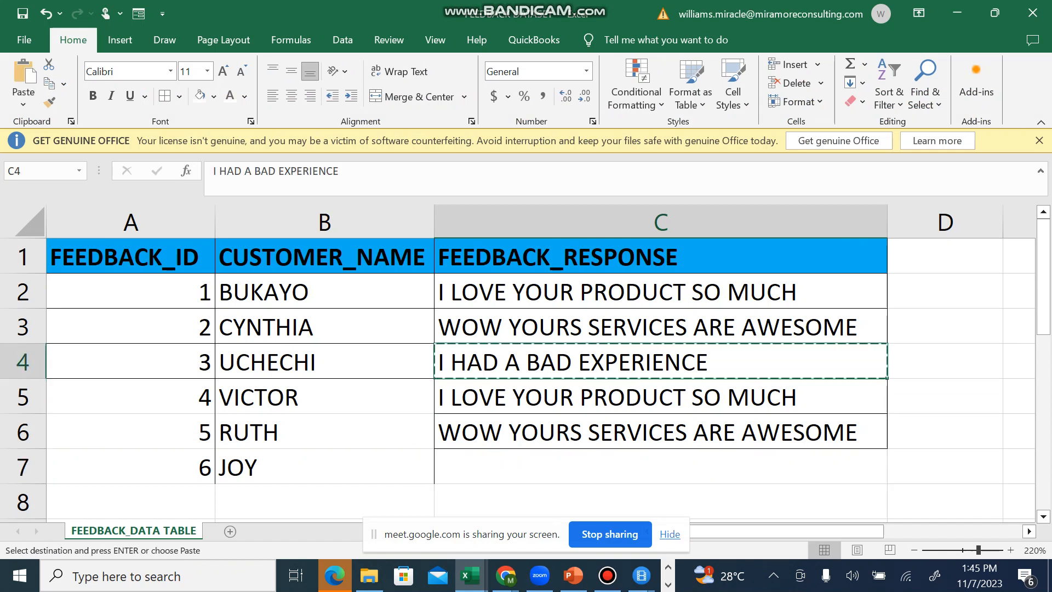
key(Down)
key(Down)
key(Down)
key(ctrl+v)
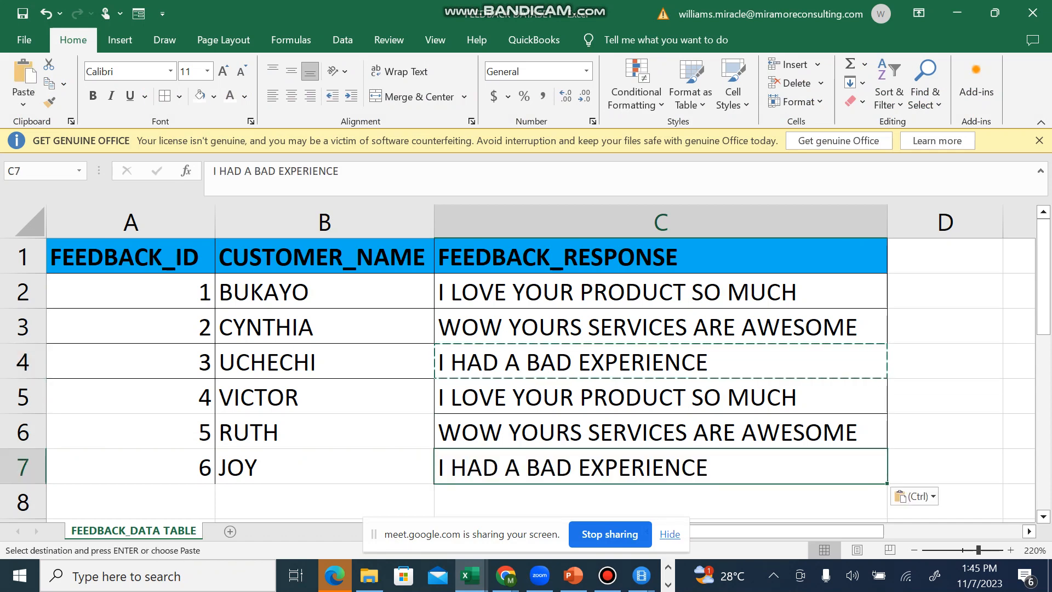
Step: Enter feedback ID 7 and the customer's name in row 8
click(130, 502)
text(7)
key(Tab)
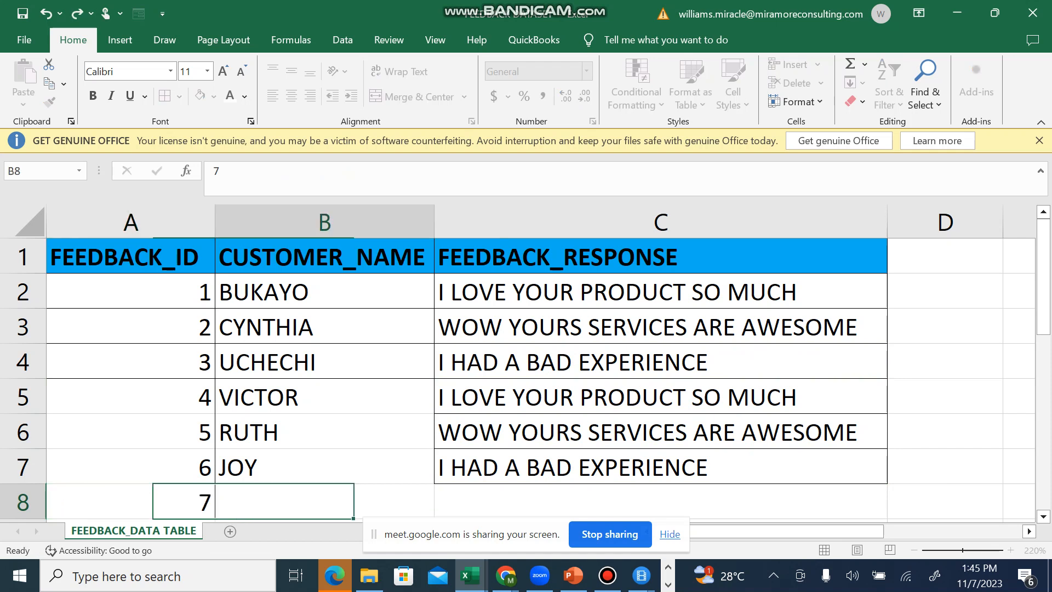
text(JONES)
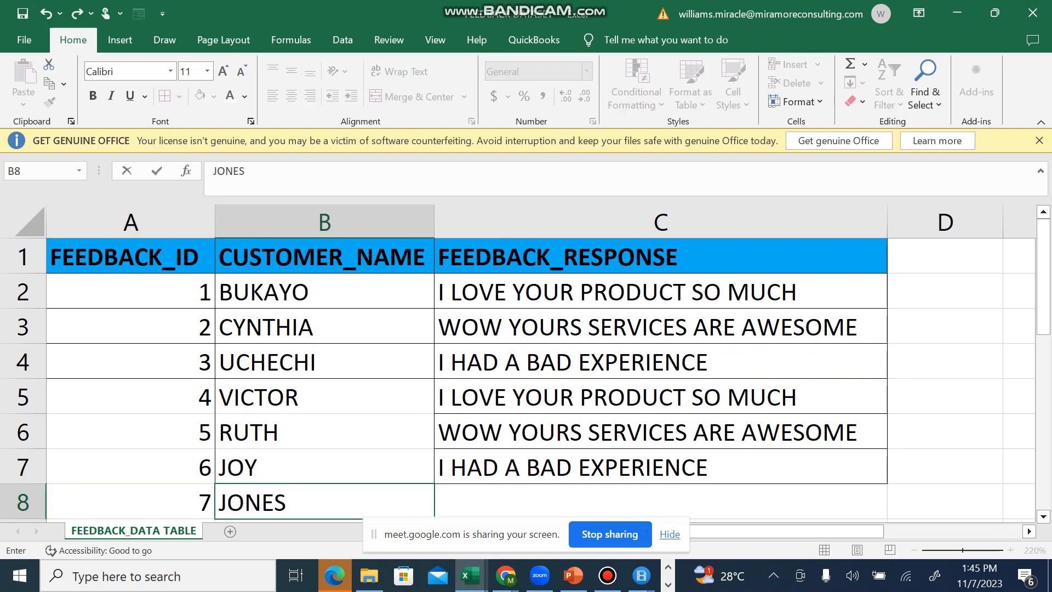
key(Tab)
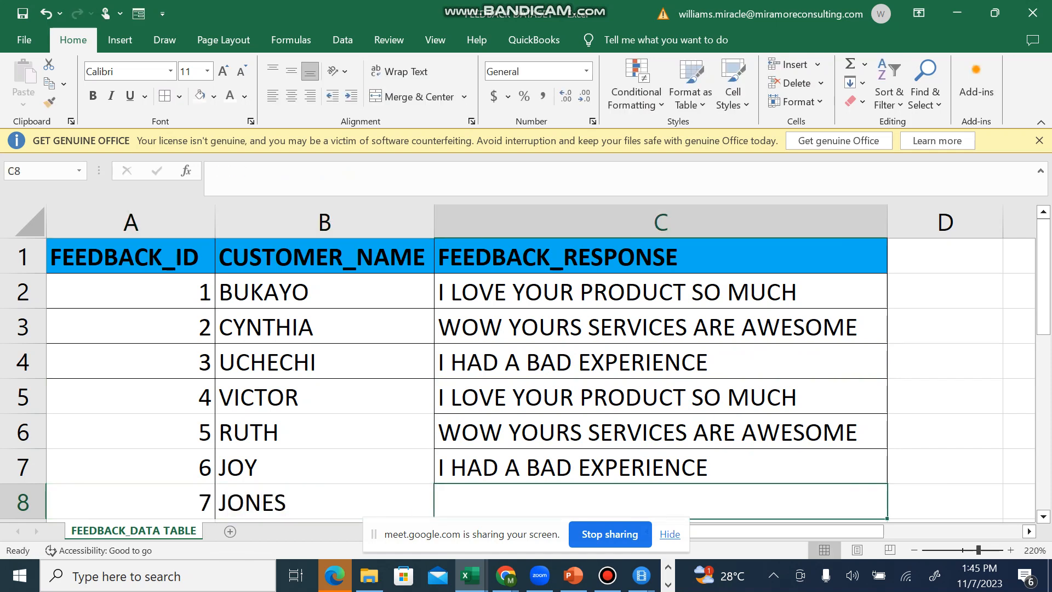
Step: Copy the response I HAD A BAD EXPERIENCE from C7 into C8
click(660, 466)
key(ctrl+c)
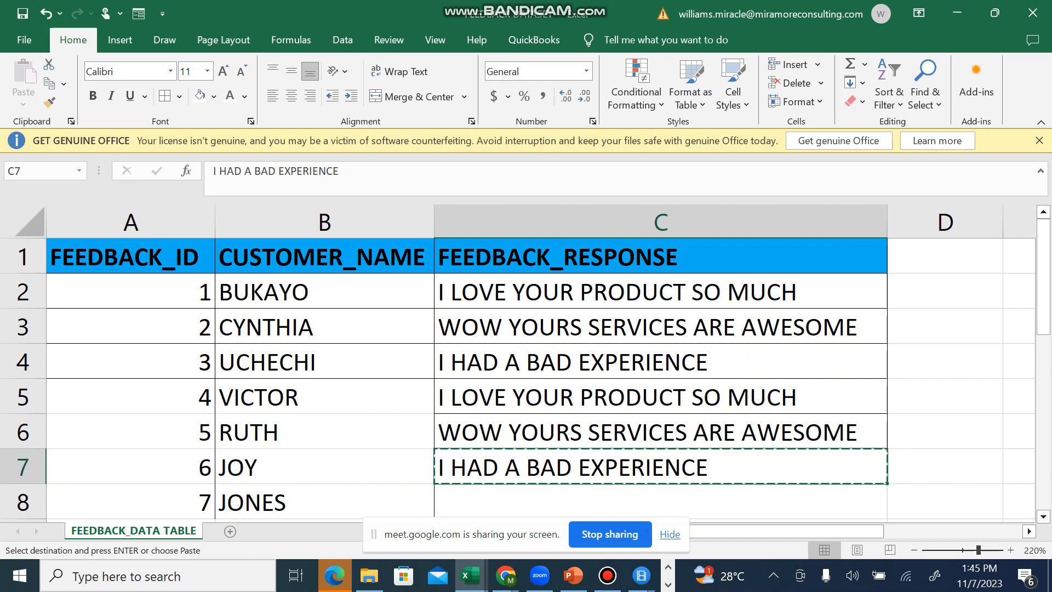
key(Down)
key(ctrl+v)
Step: Enter feedback ID 8 and the customer's name in row 9
key(Down)
key(Down)
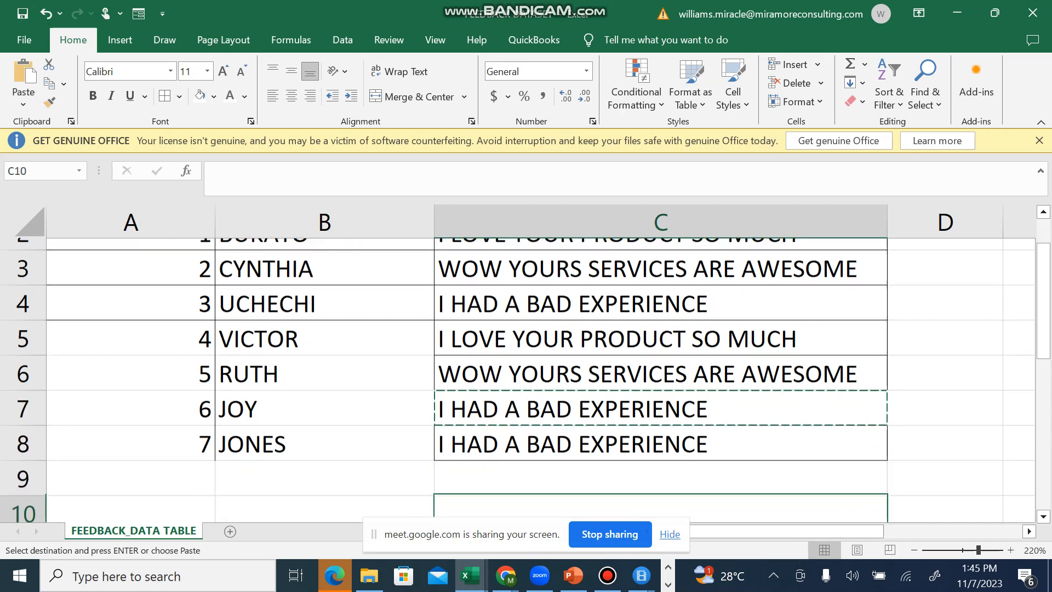
key(Home)
key(Up)
text(8)
key(Up)
key(Right)
key(Down)
text(FRANK)
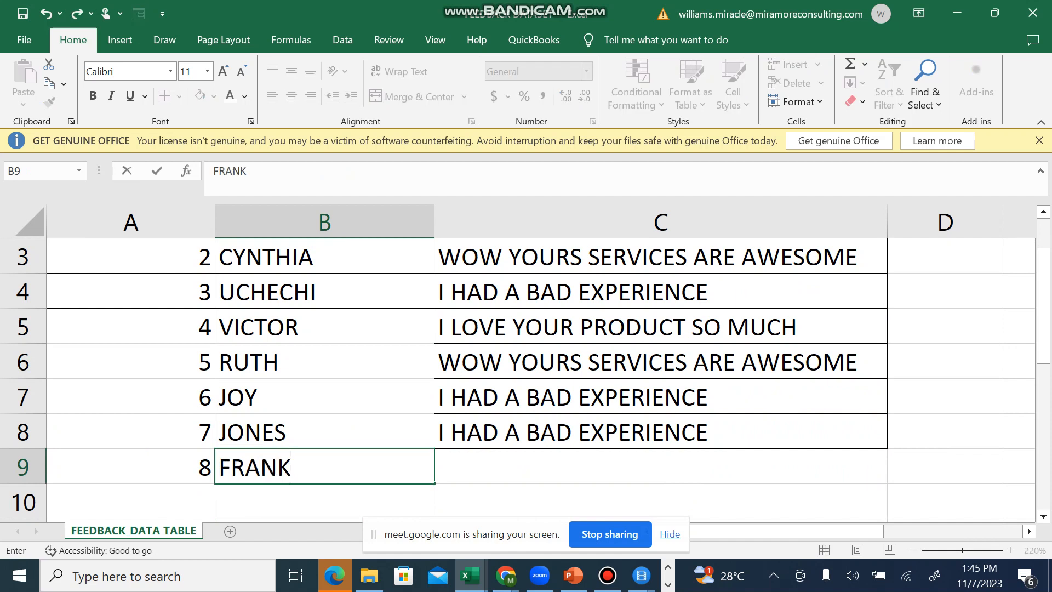
Step: Copy the response I LOVE YOUR PRODUCT SO MUCH from C2 into C9 and clear the copy selection
click(660, 291)
key(Up)
key(Up)
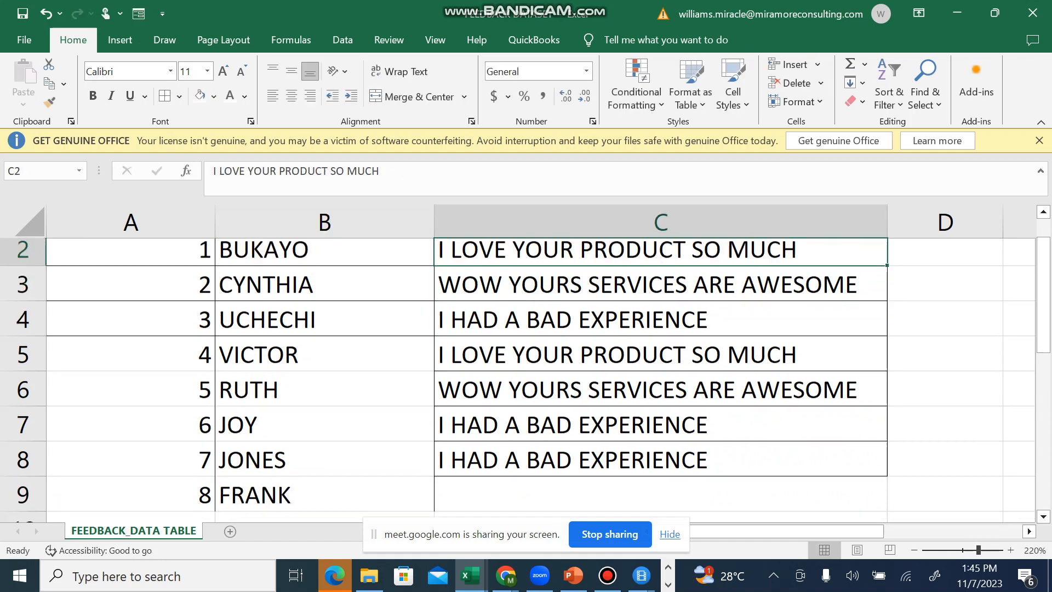
scroll(525, 356, up, 1)
key(ctrl+c)
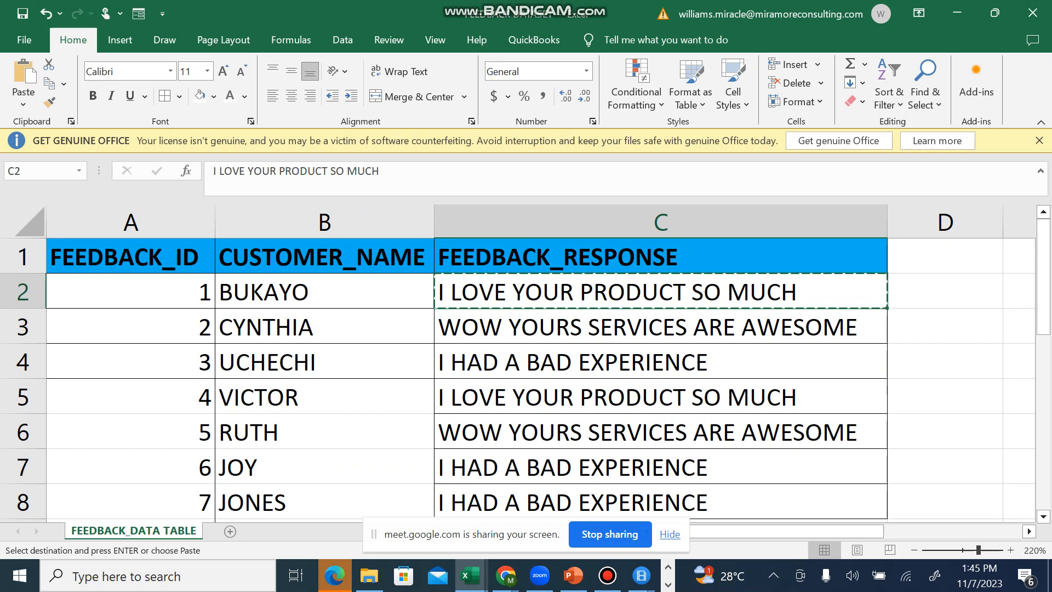
key(Down)
key(Down)
key(Down)
key(Down)
key(Down)
key(Down)
key(Down)
key(Down)
key(Up)
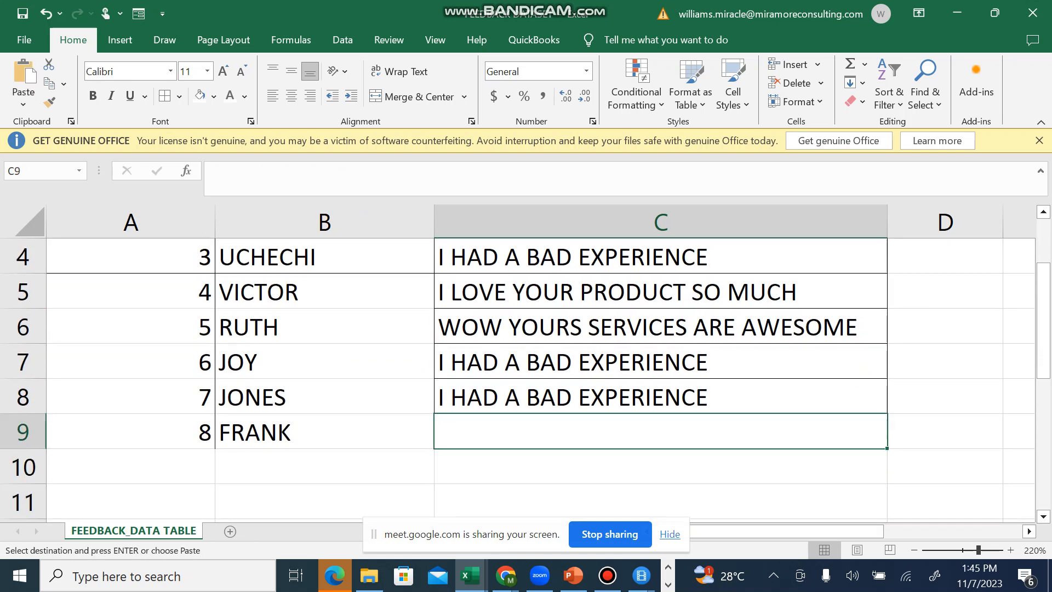
key(ctrl+v)
key(Escape)
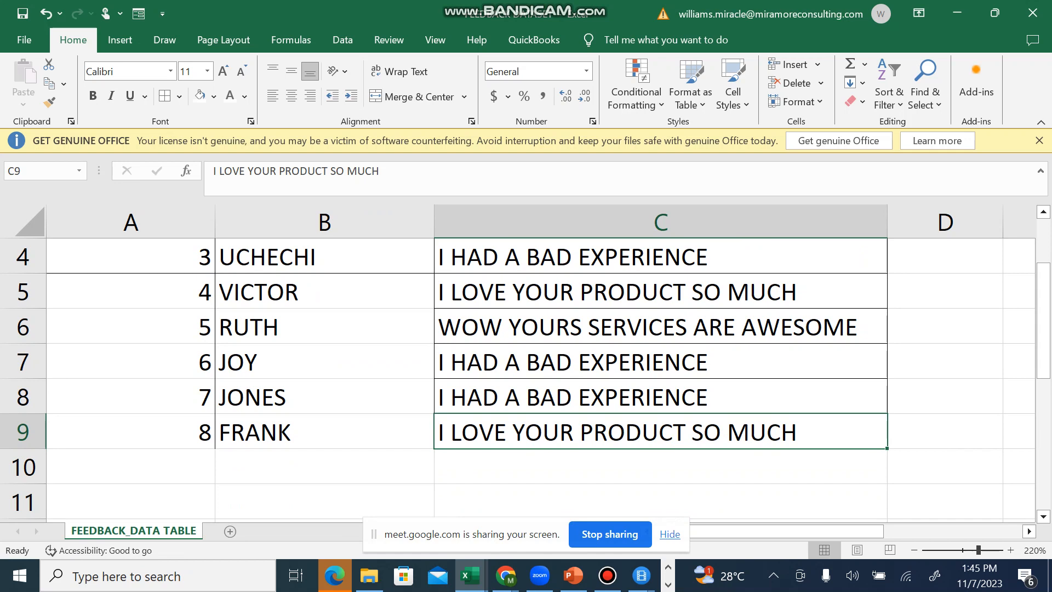
Step: Switch to the Power Query Editor and refresh the FEEDBACK_DATA TABLE preview to load the new workbook rows
key(alt+Tab)
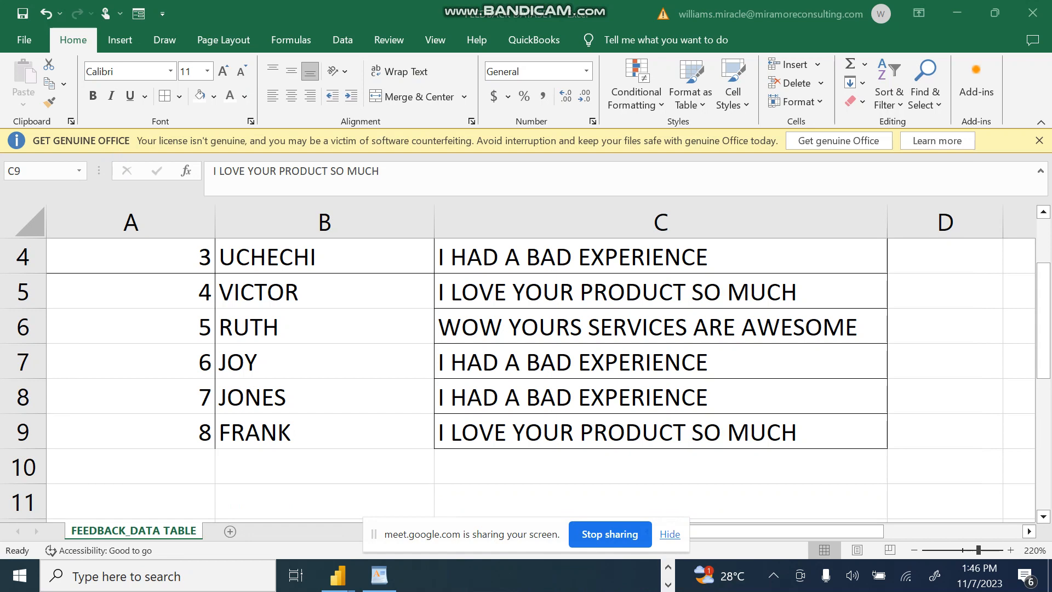
mouse_move(338, 576)
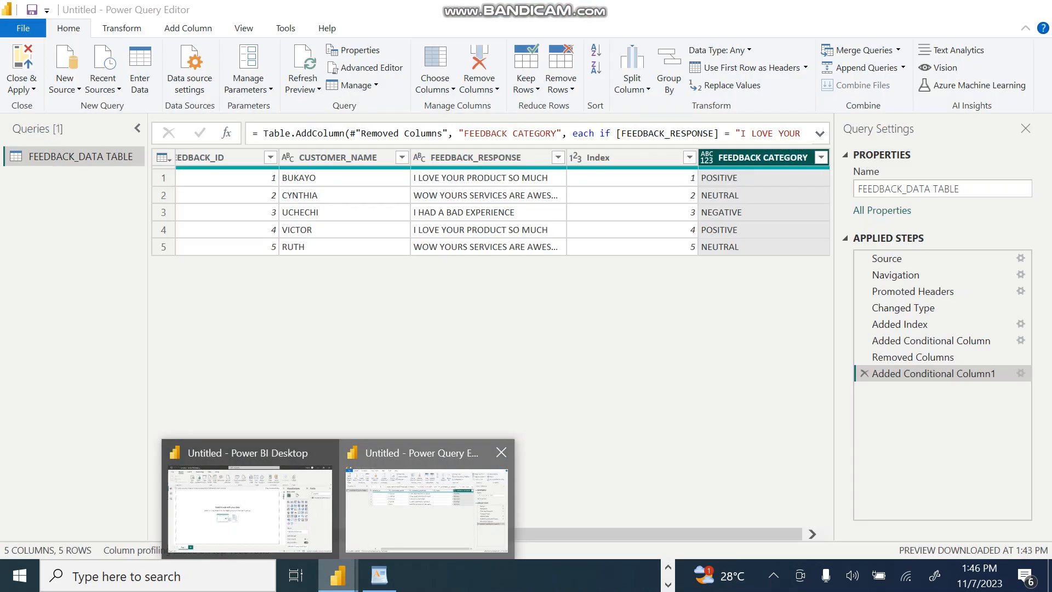
click(427, 499)
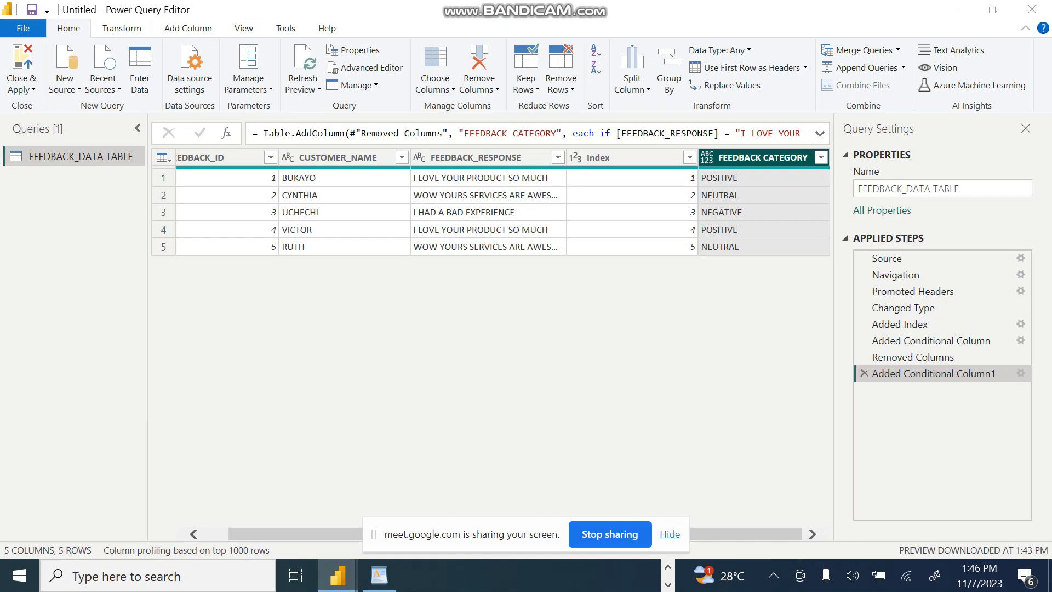
click(302, 88)
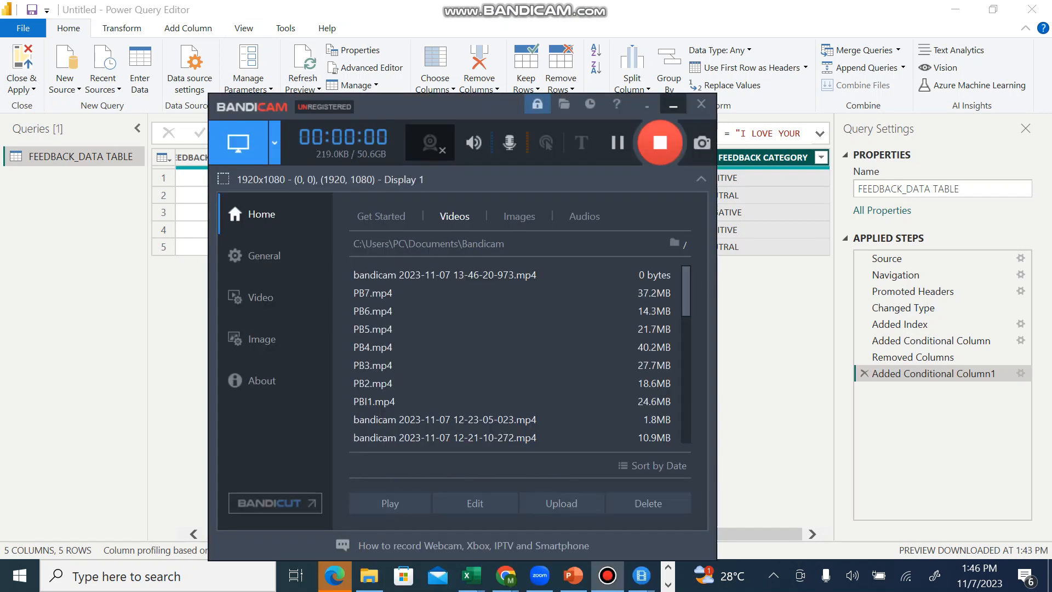
click(674, 104)
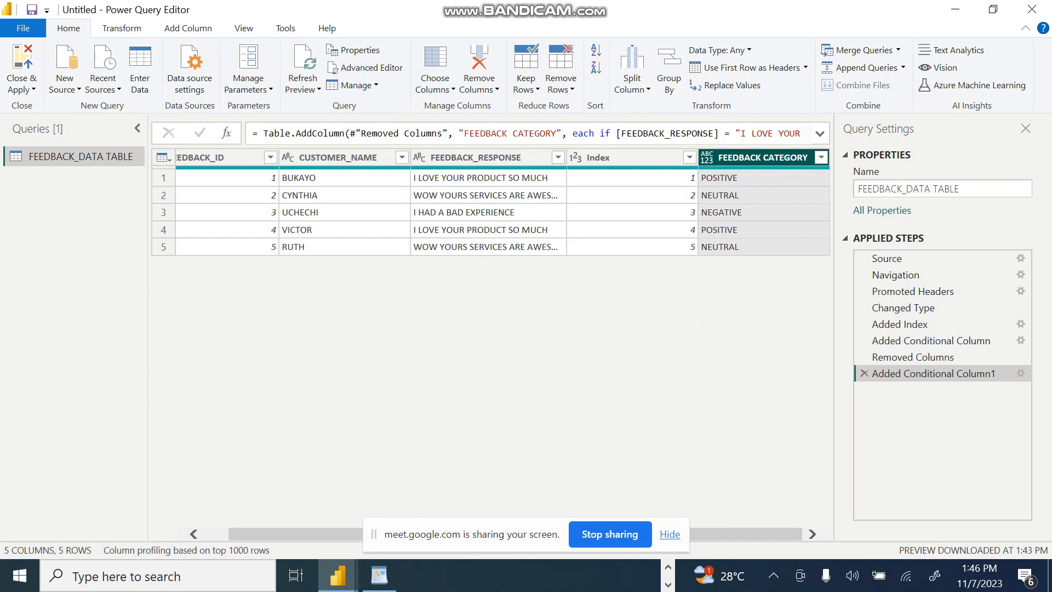
click(303, 88)
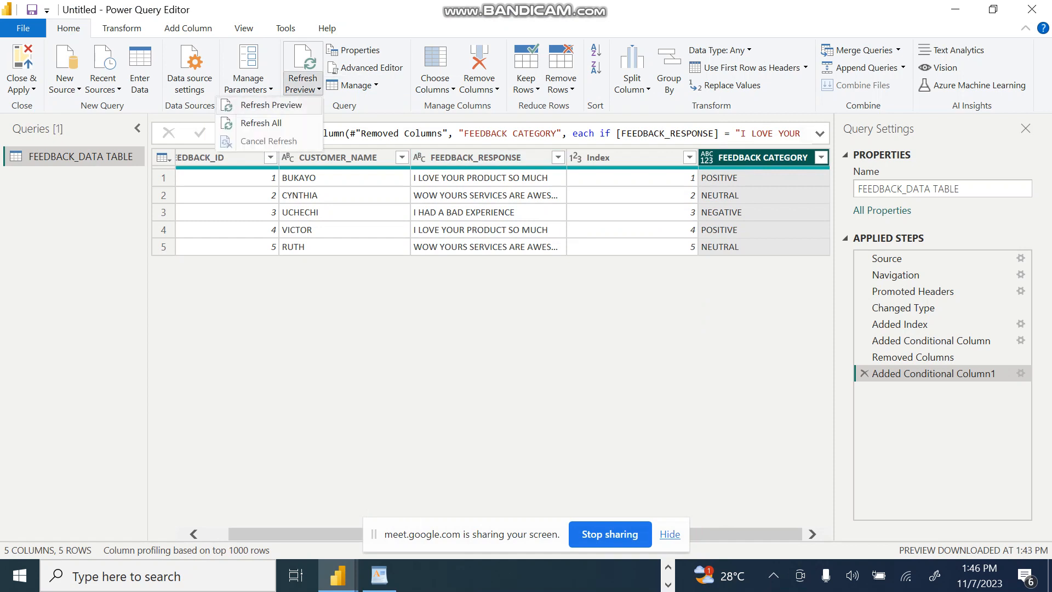
click(272, 104)
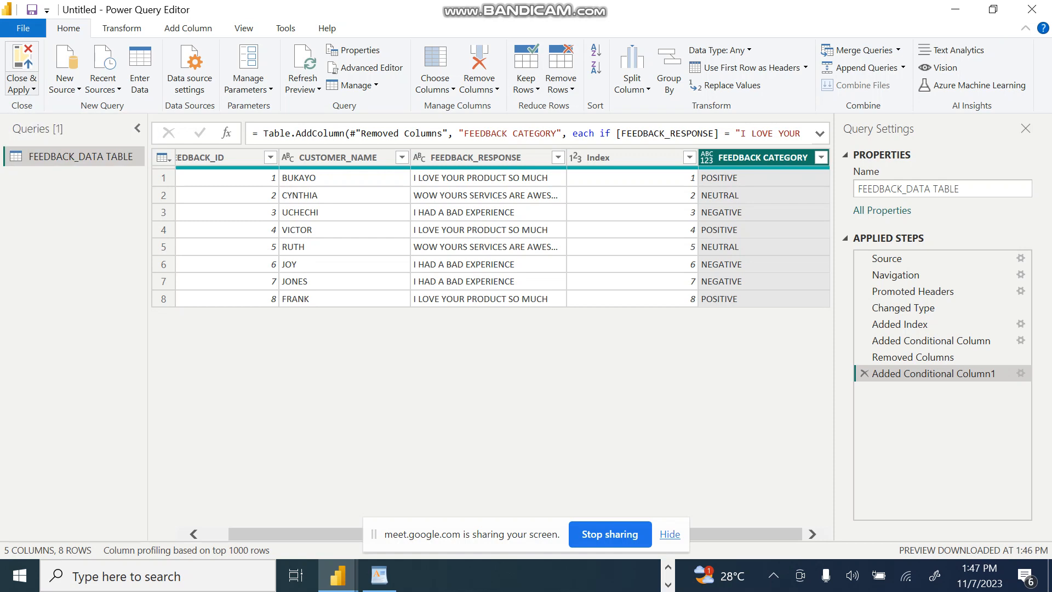
Step: Close the Power Query Editor and apply the query changes to the report
click(22, 87)
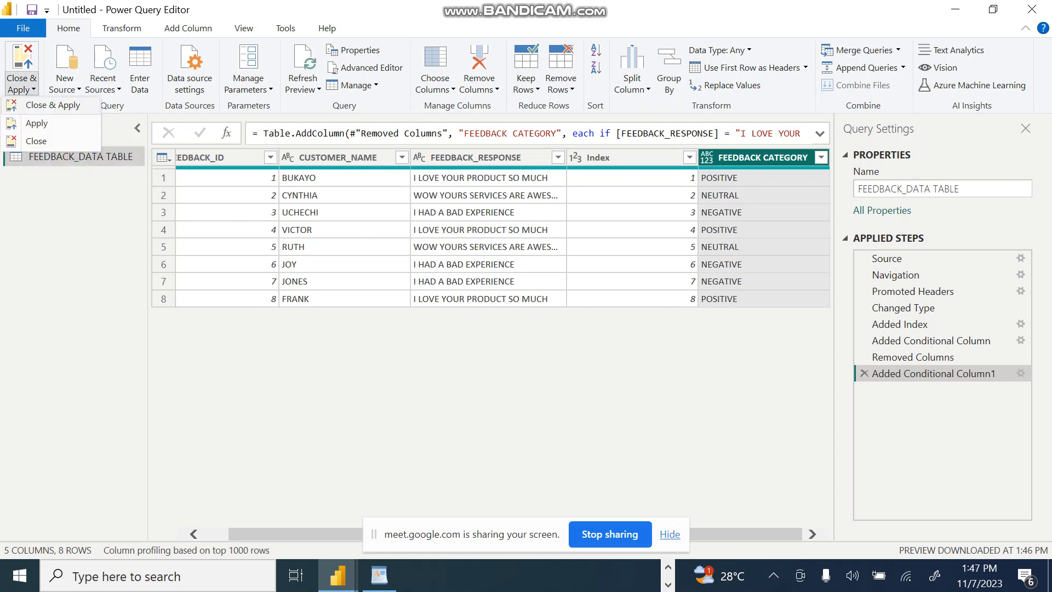
click(52, 105)
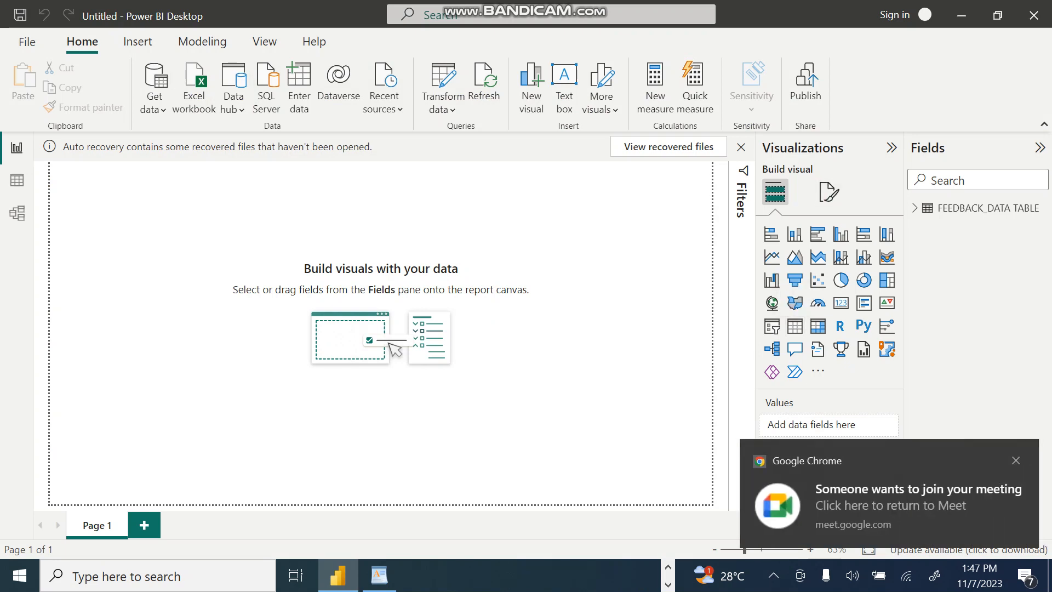
Step: Switch to the Google Meet call, admit the waiting participant, and leave the Meet window
key(alt+Tab)
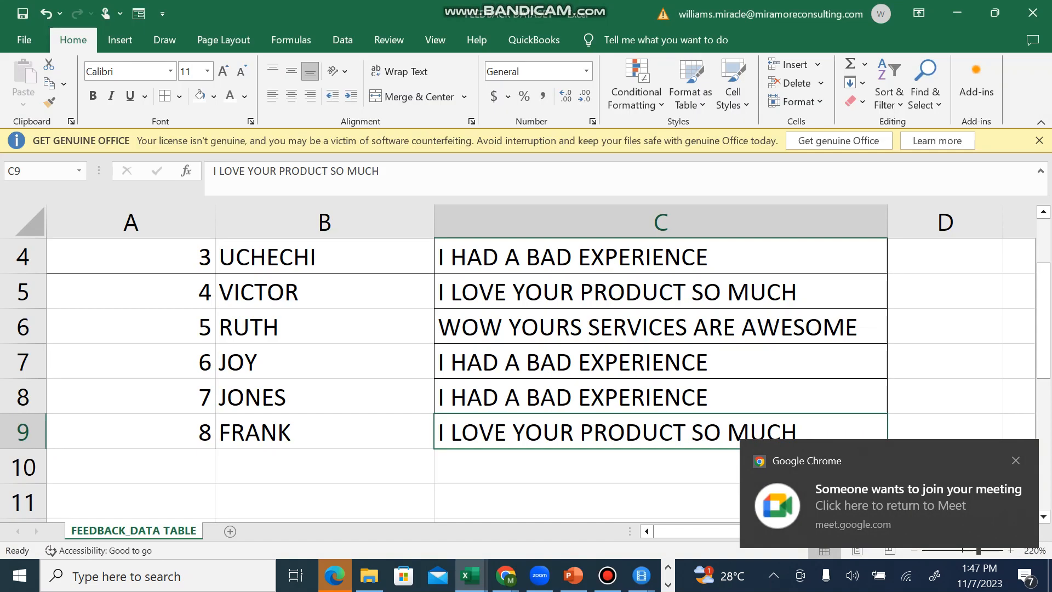
click(505, 575)
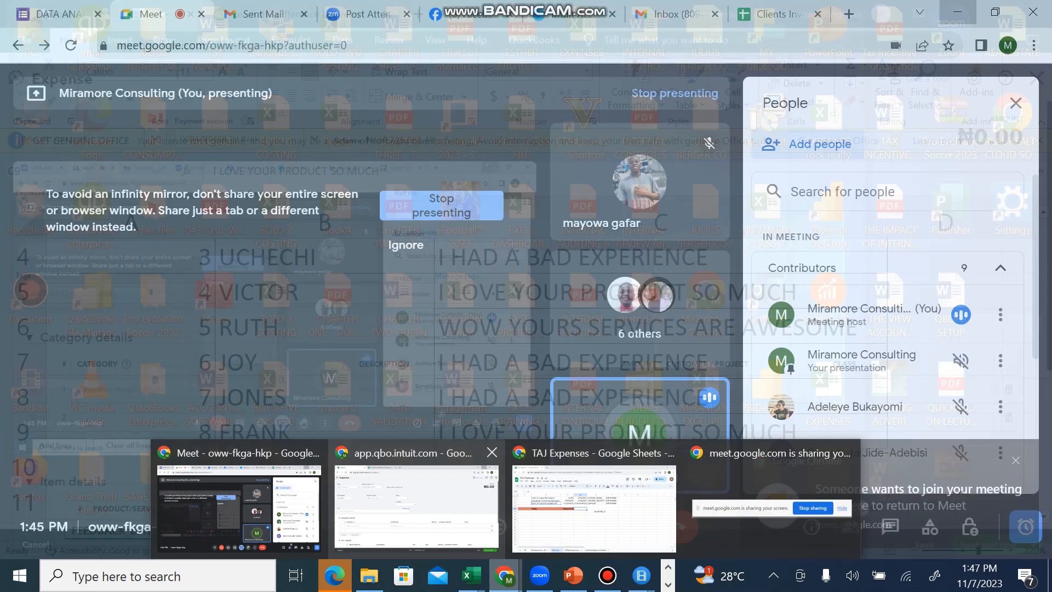
click(241, 507)
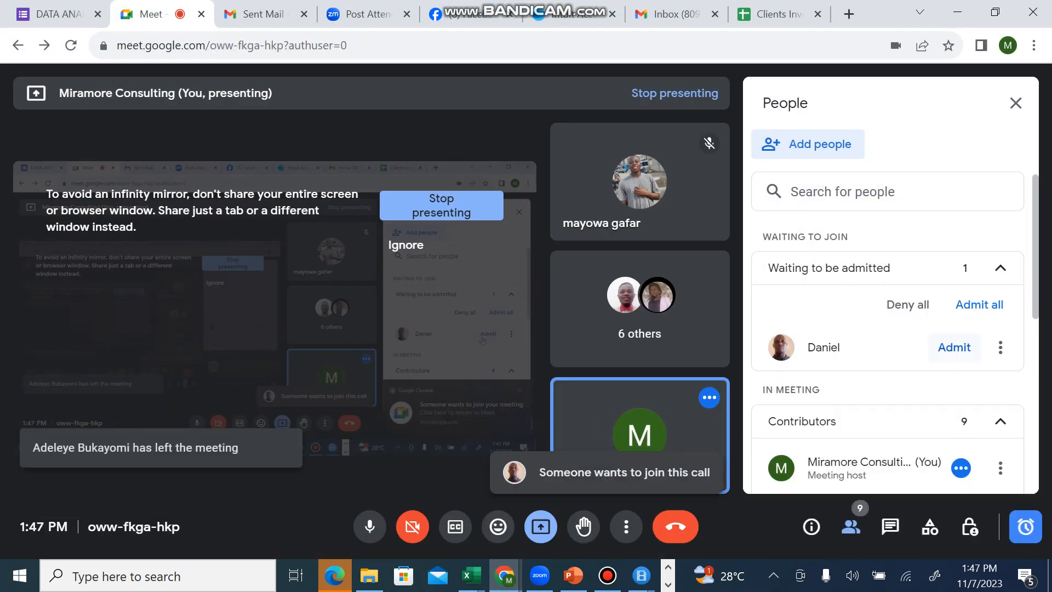
click(952, 351)
key(alt+Tab)
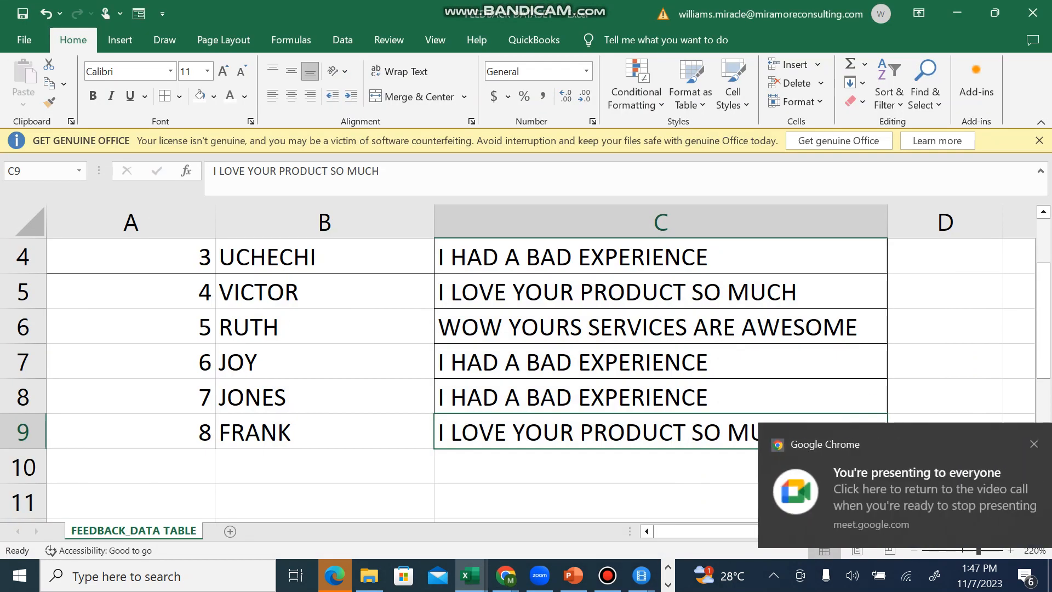
Step: Switch to Power BI Desktop, insert a table visual on Page 1, and enlarge it to fill more of the canvas
mouse_move(607, 575)
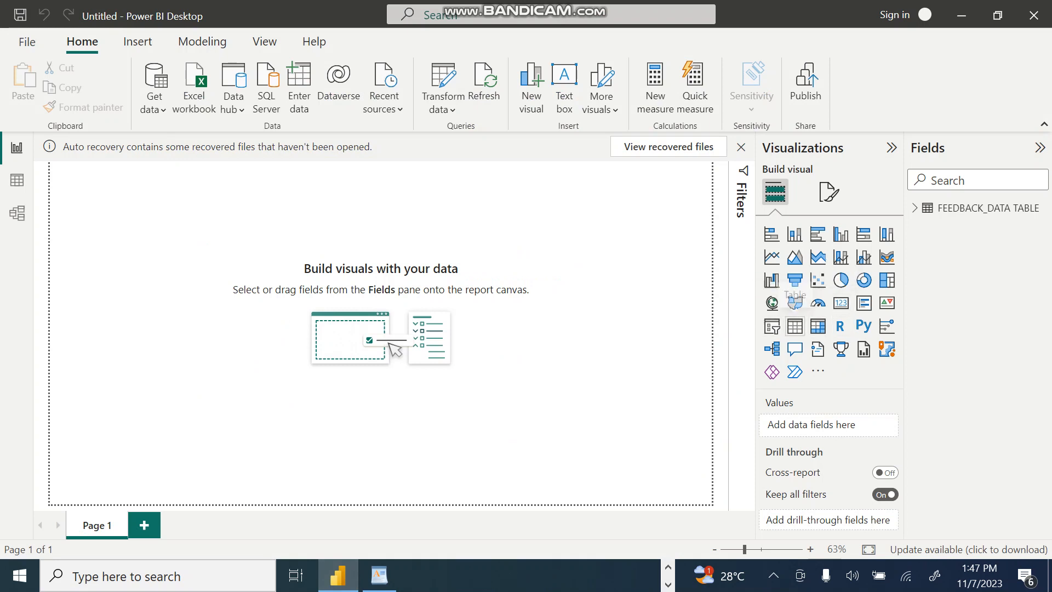
click(794, 325)
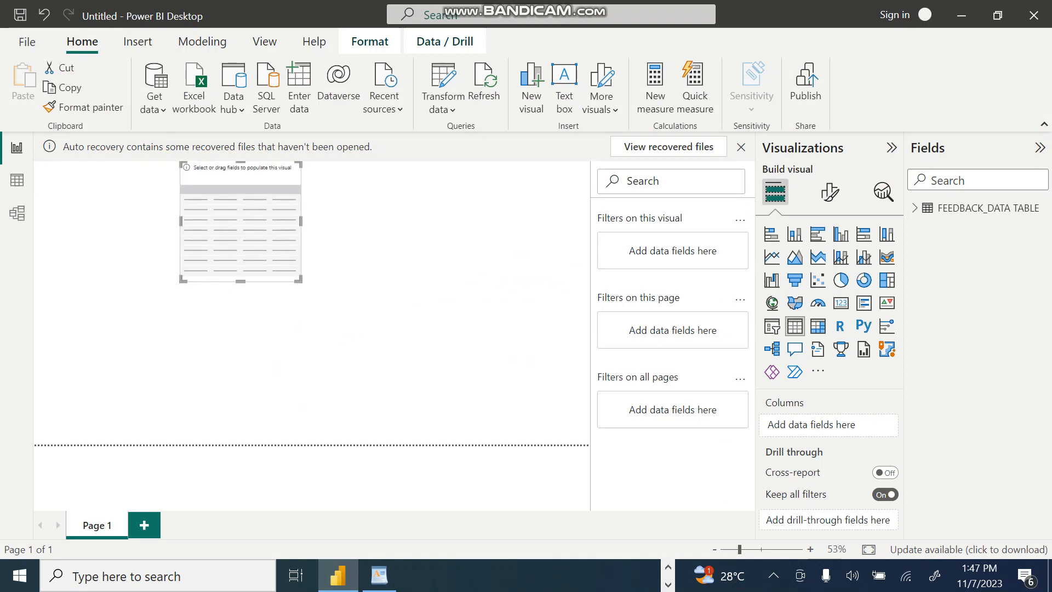
drag(300, 280, 508, 370)
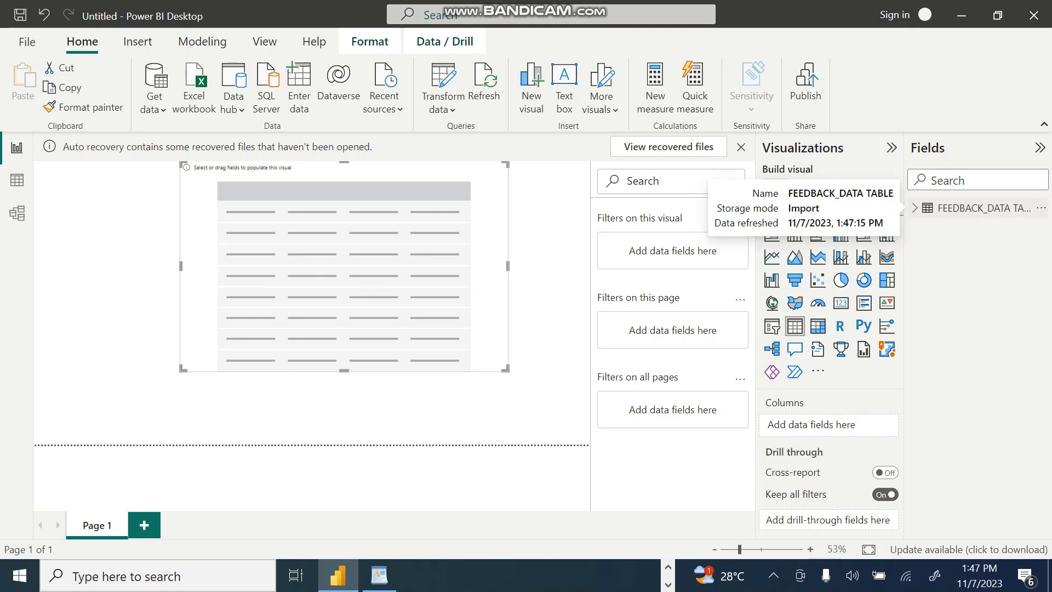
Step: Add CUSTOMER_NAME, FEEDBACK CATEGORY, FEEDBACK_ID and FEEDBACK_RESPONSE from FEEDBACK_DATA TABLE to the table visual
click(914, 207)
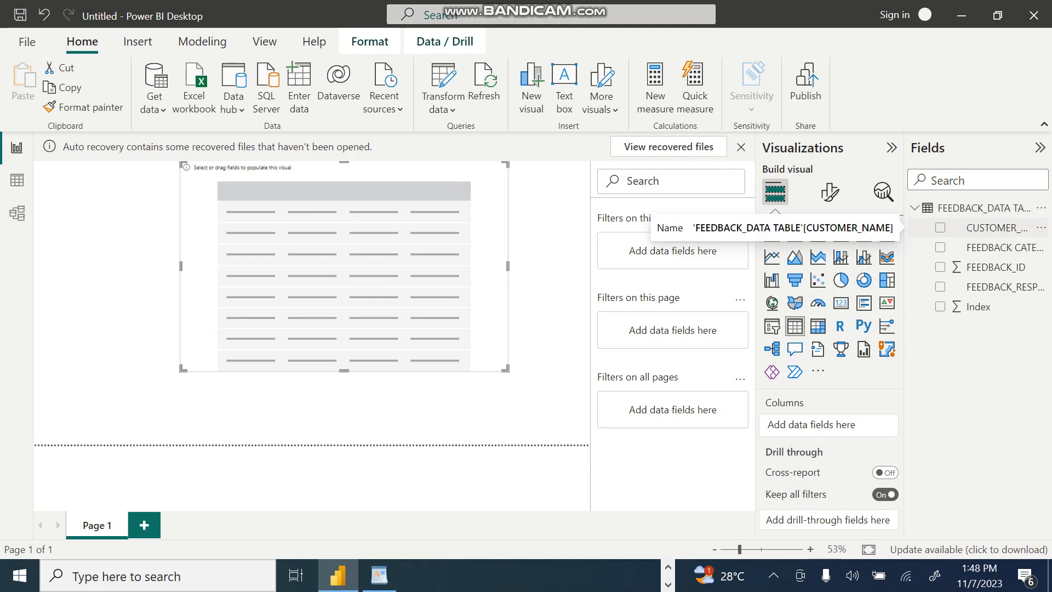
click(940, 227)
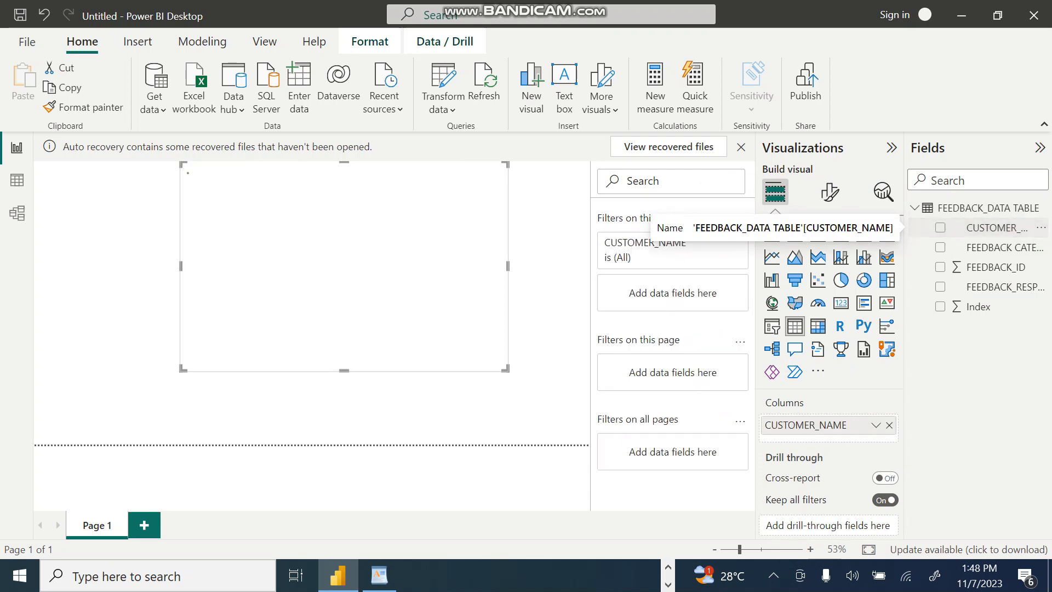
click(941, 247)
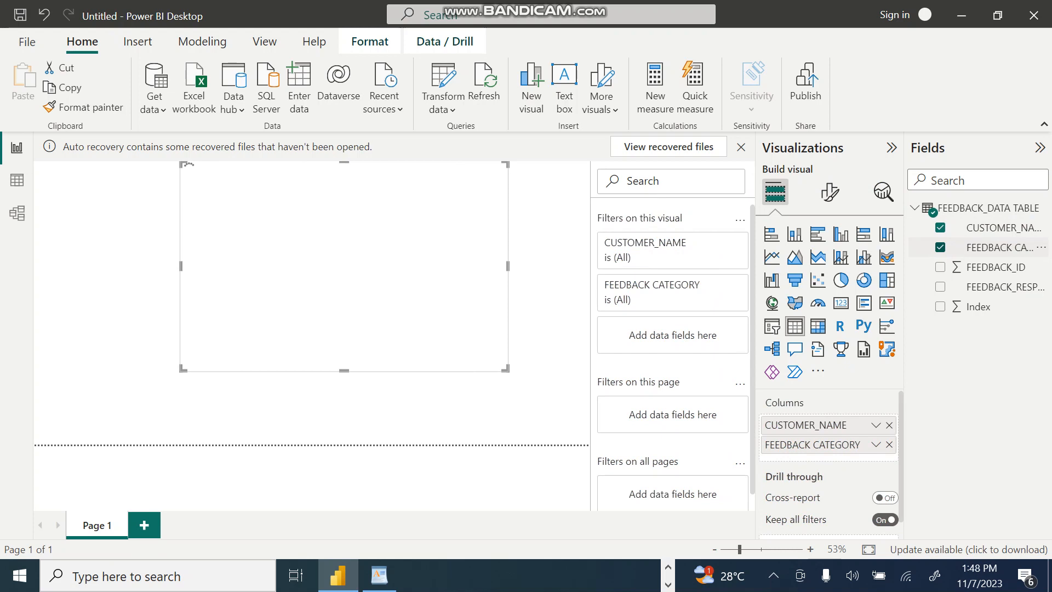
click(991, 267)
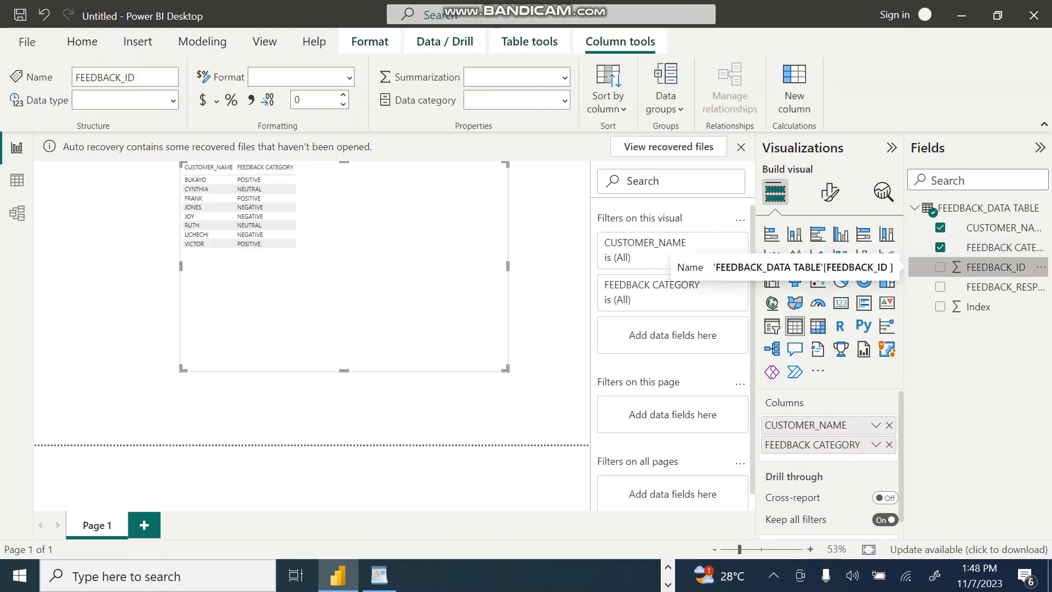
click(940, 267)
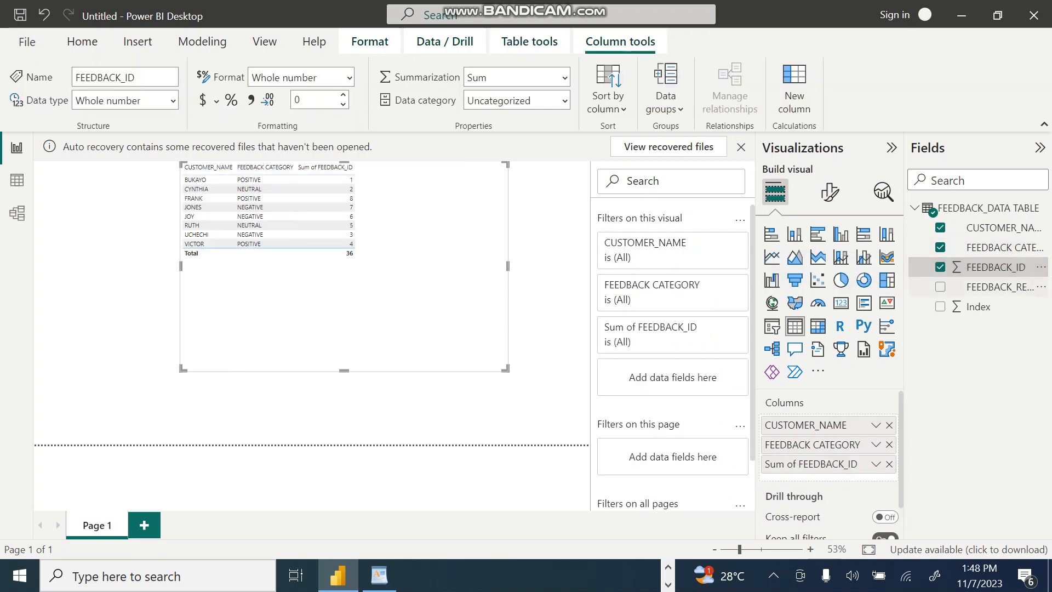
click(940, 286)
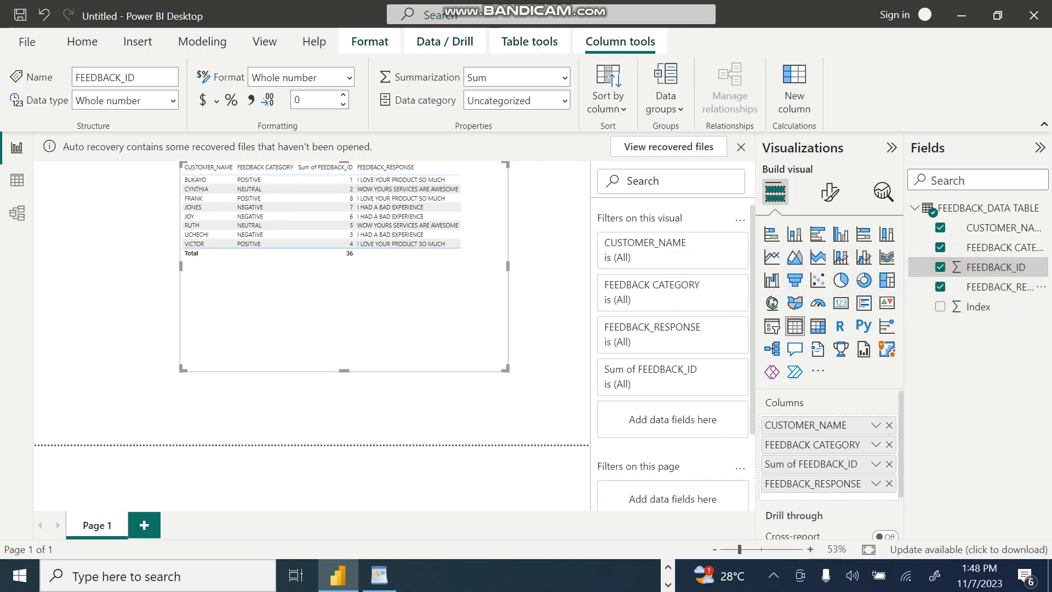
Step: Shorten the table visual to fit its rows and move it slightly lower on the page
drag(344, 371, 344, 257)
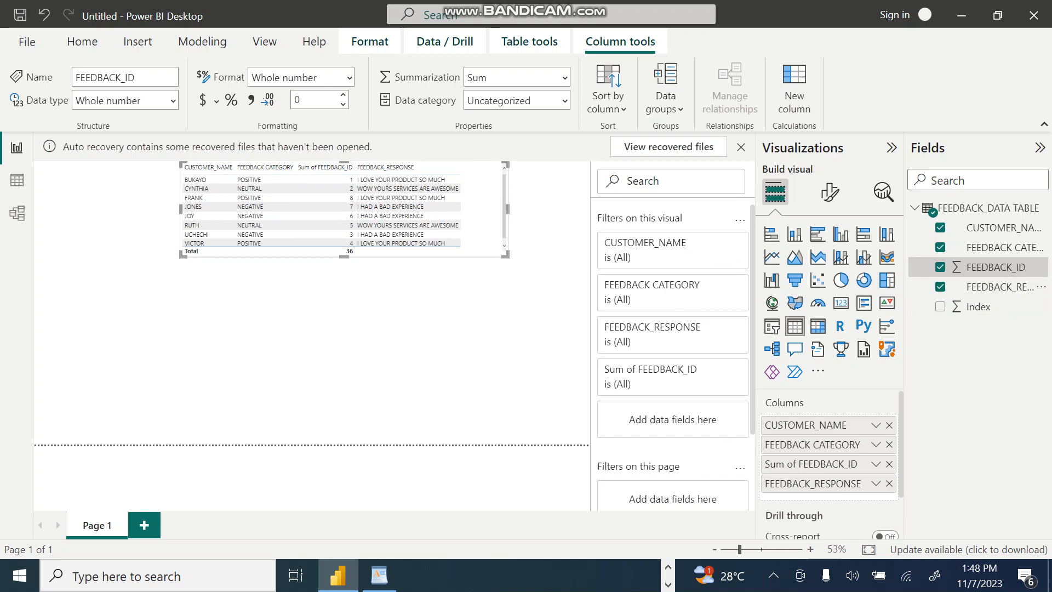
drag(329, 164, 329, 194)
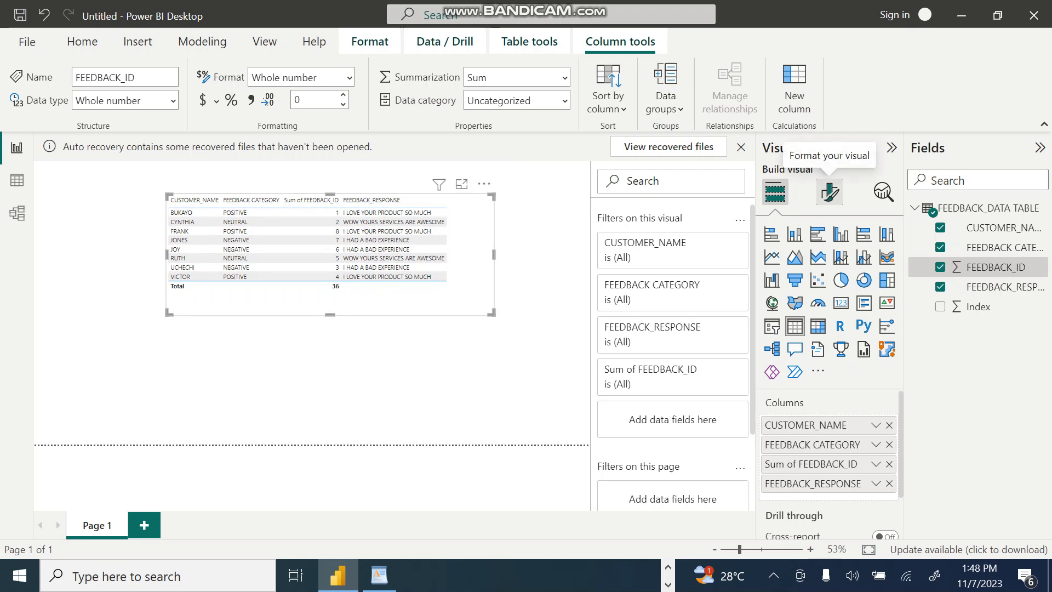
Step: Set the font size of the table visual's values to 19
click(830, 192)
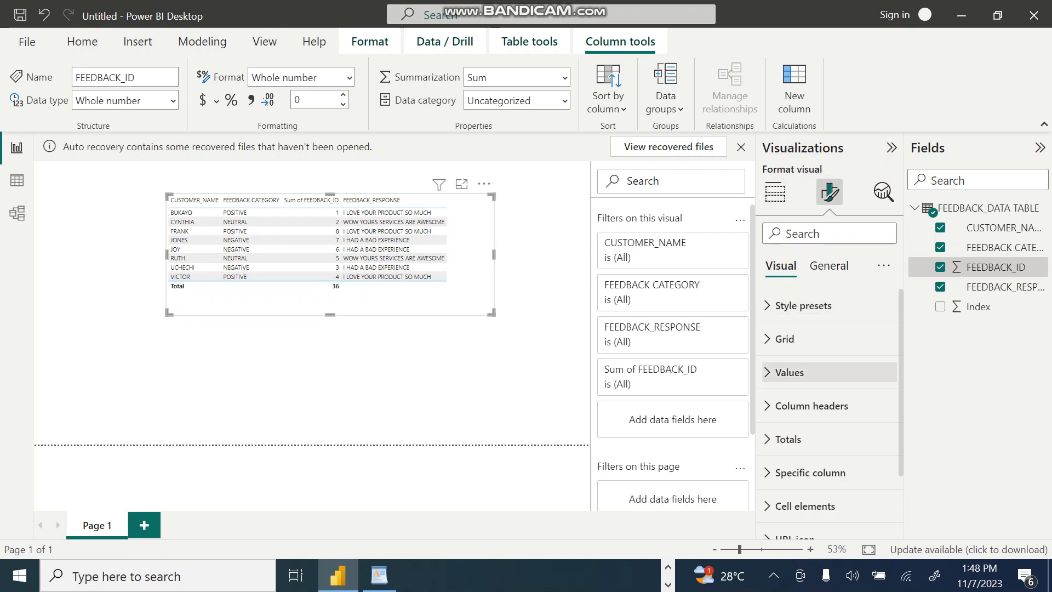
click(789, 372)
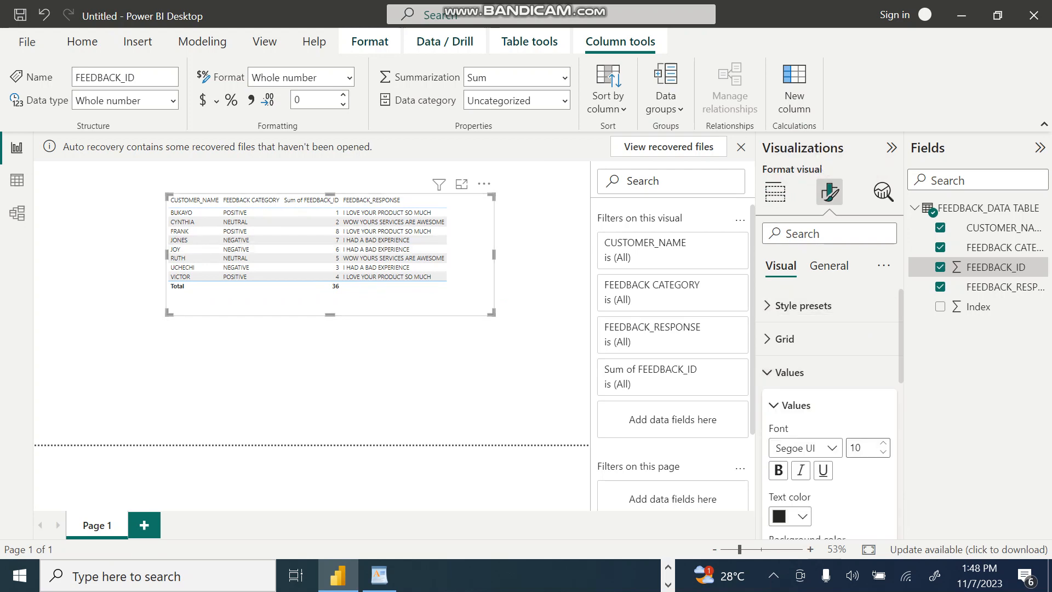
scroll(829, 414, down, 1)
click(883, 376)
click(883, 376)
click(883, 376)
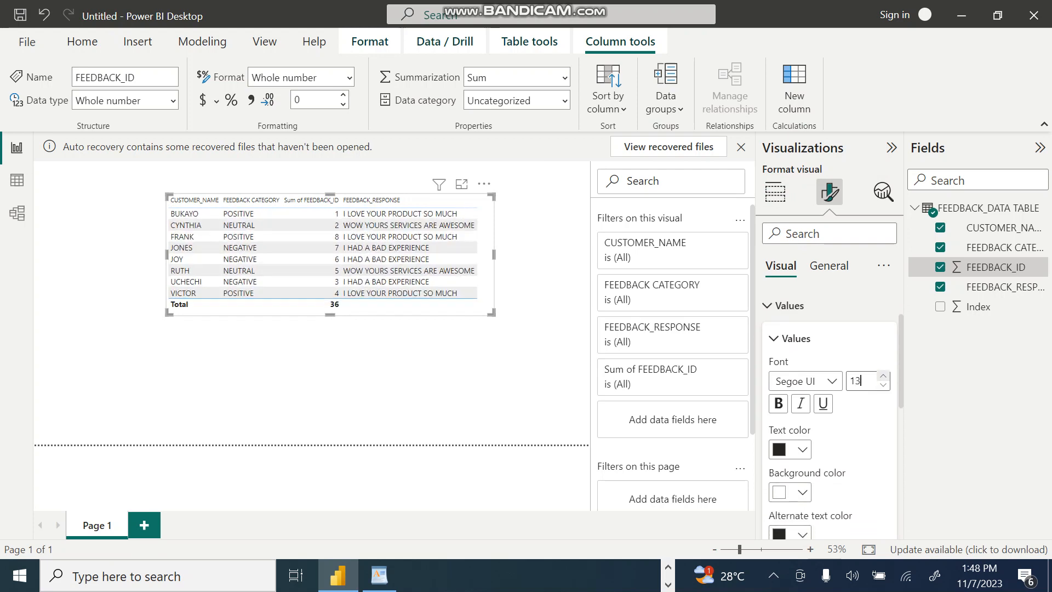
click(883, 376)
click(883, 375)
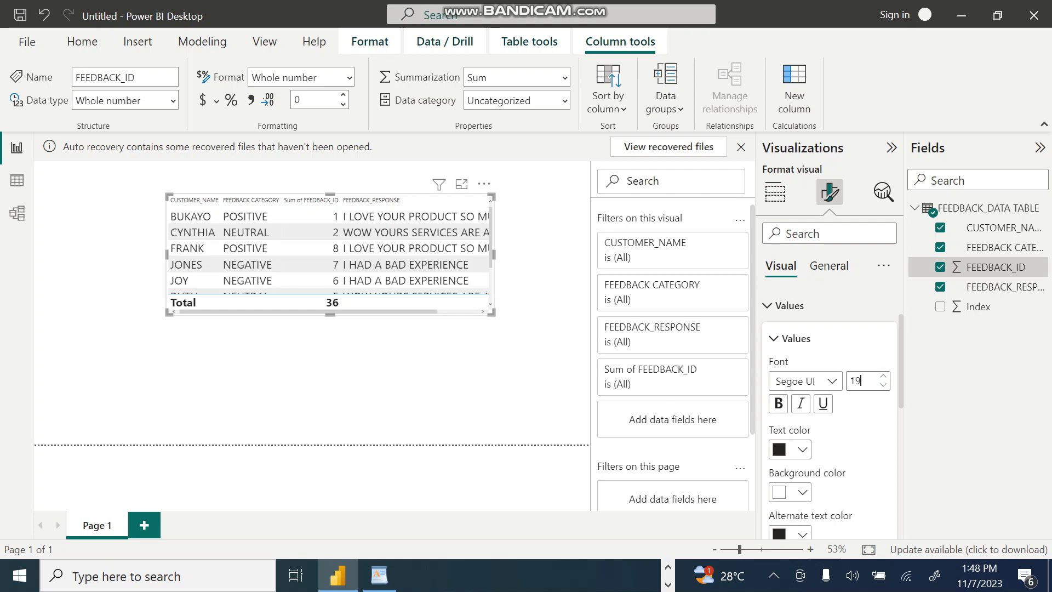
Step: Extend the table visual downward and toward the page's left edge, and lower its top edge slightly
drag(330, 315, 330, 420)
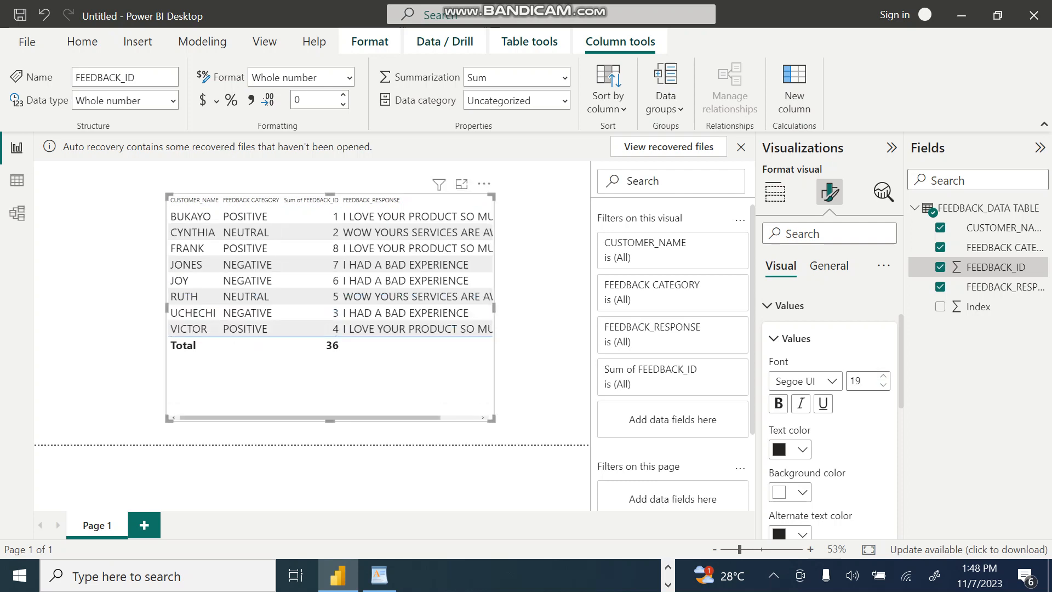
drag(167, 308, 52, 307)
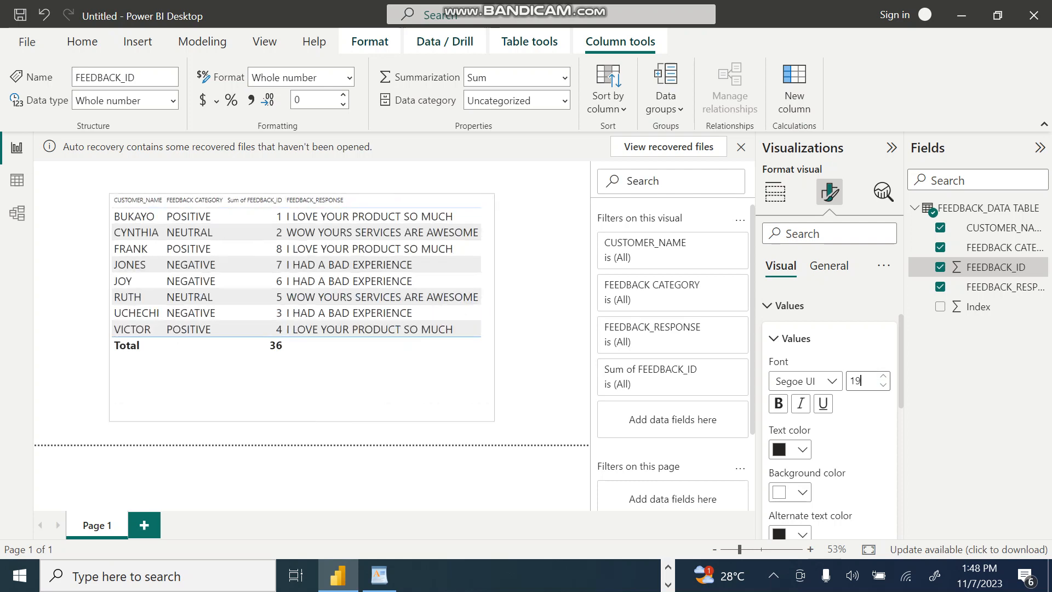
drag(272, 195, 273, 223)
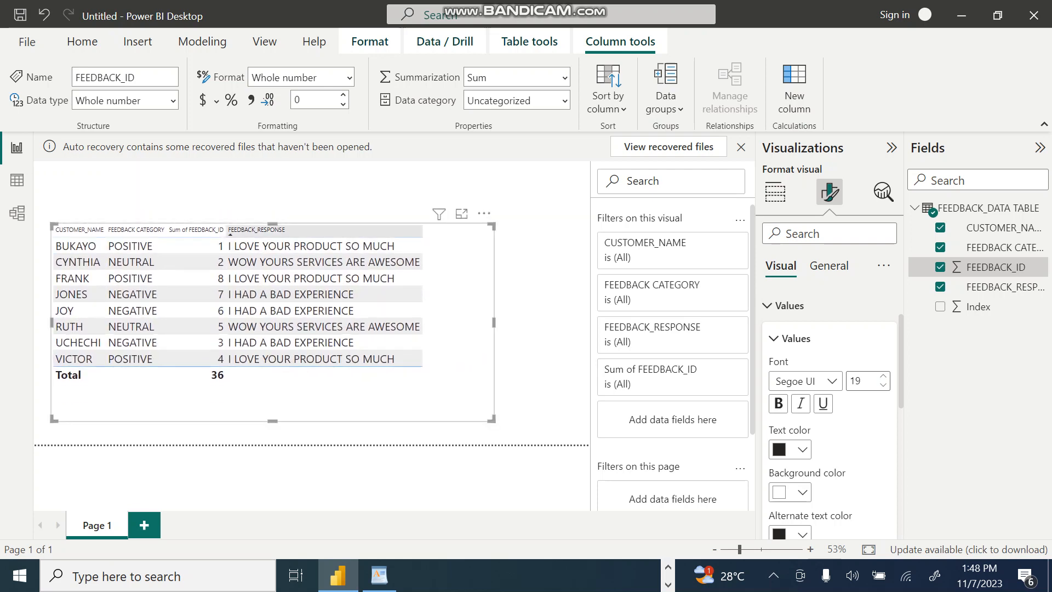
Step: Increase the font size of the table visual's values to 26
click(882, 375)
click(882, 375)
click(882, 375)
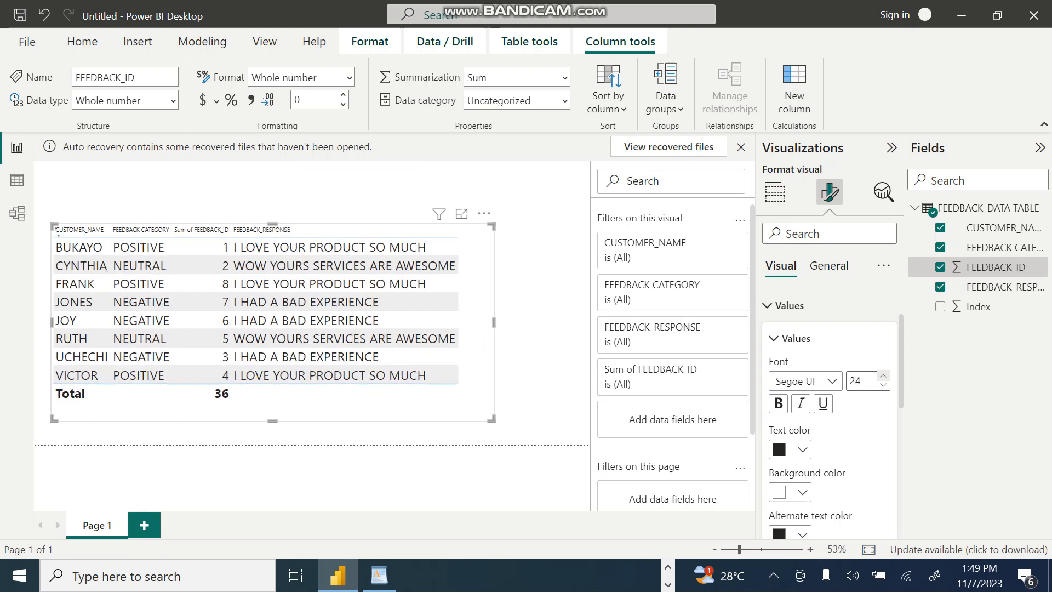
click(883, 375)
click(883, 375)
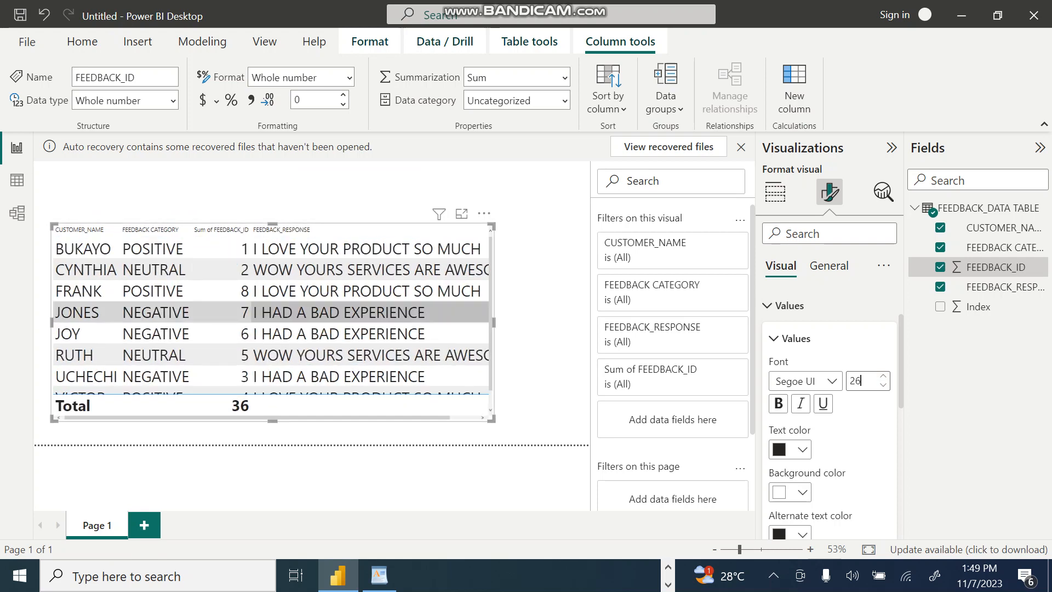
Step: Stretch the table visual to nearly the full page height and deselect it
drag(272, 224, 273, 166)
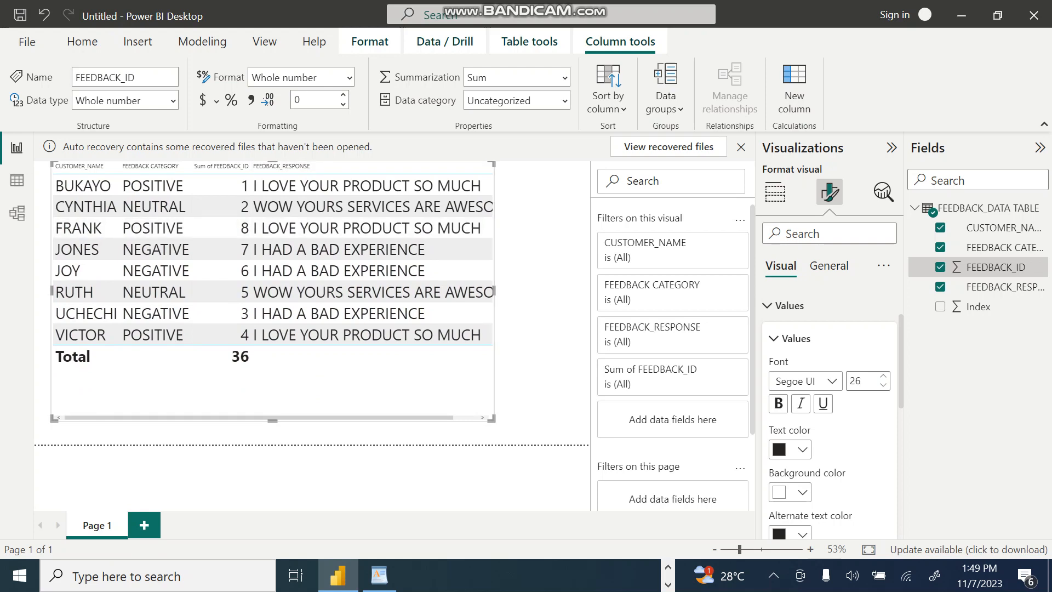
drag(273, 419, 273, 441)
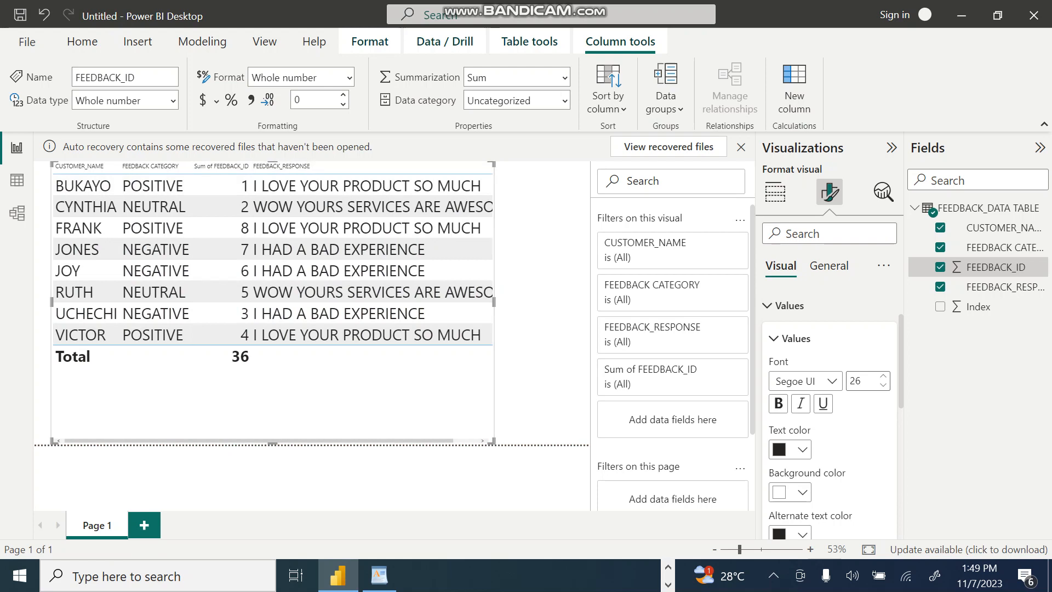
key(Escape)
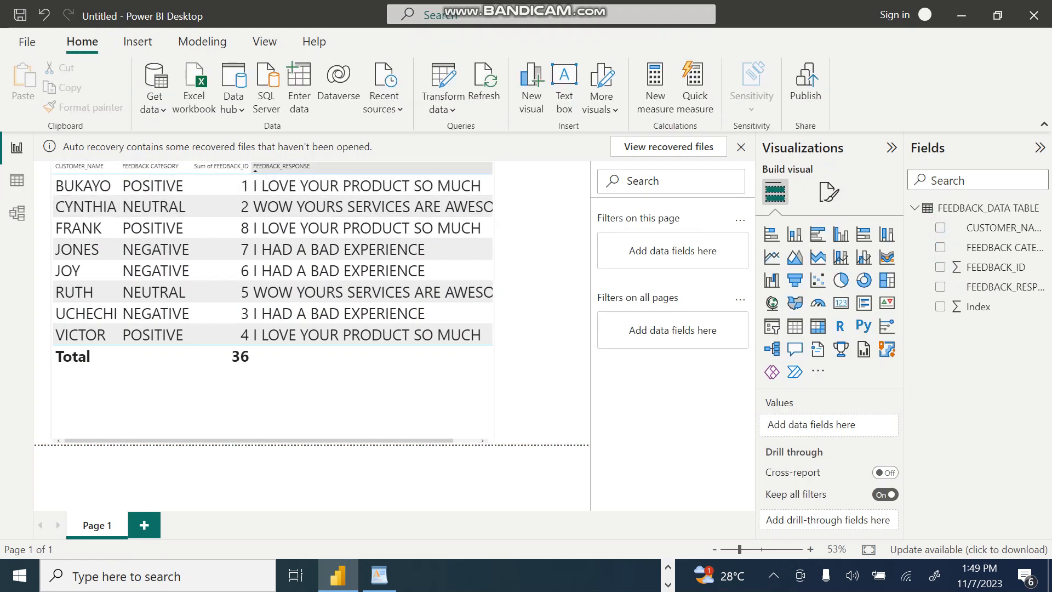
Step: Reselect the table visual and open the formatting options for its column headers
click(829, 192)
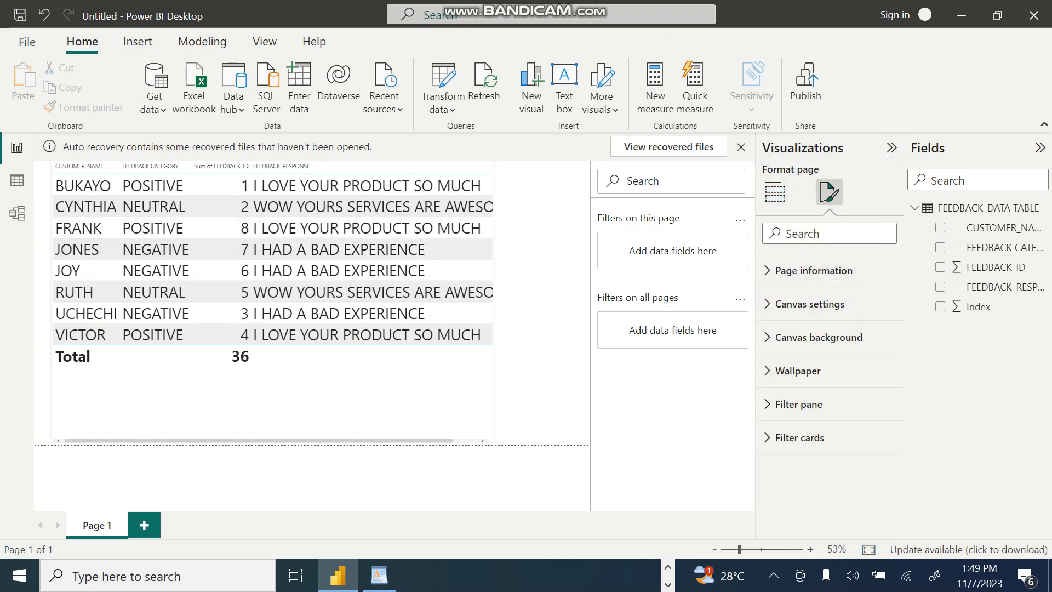
click(329, 249)
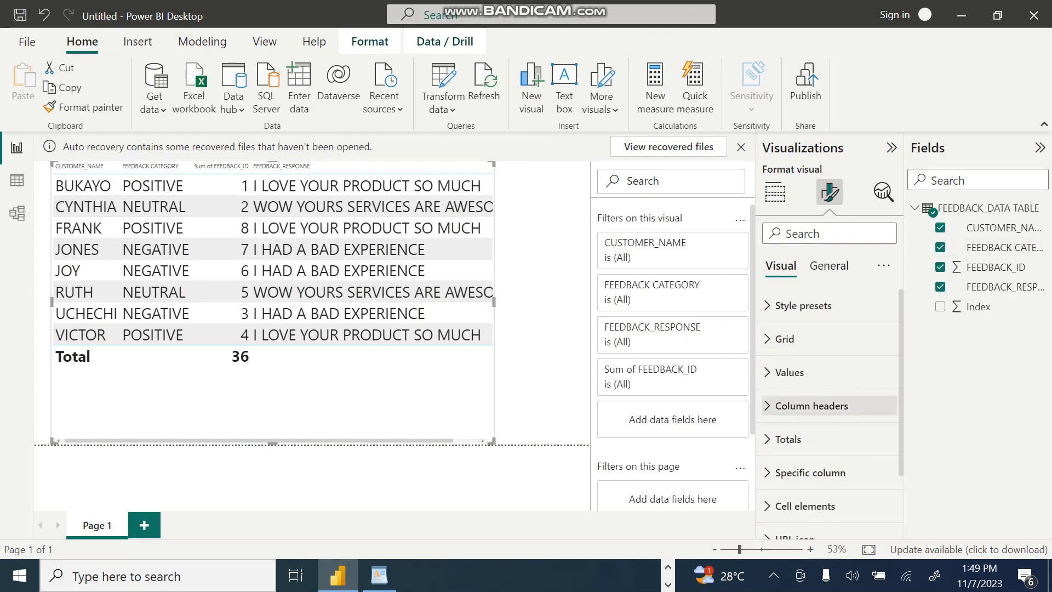
click(811, 406)
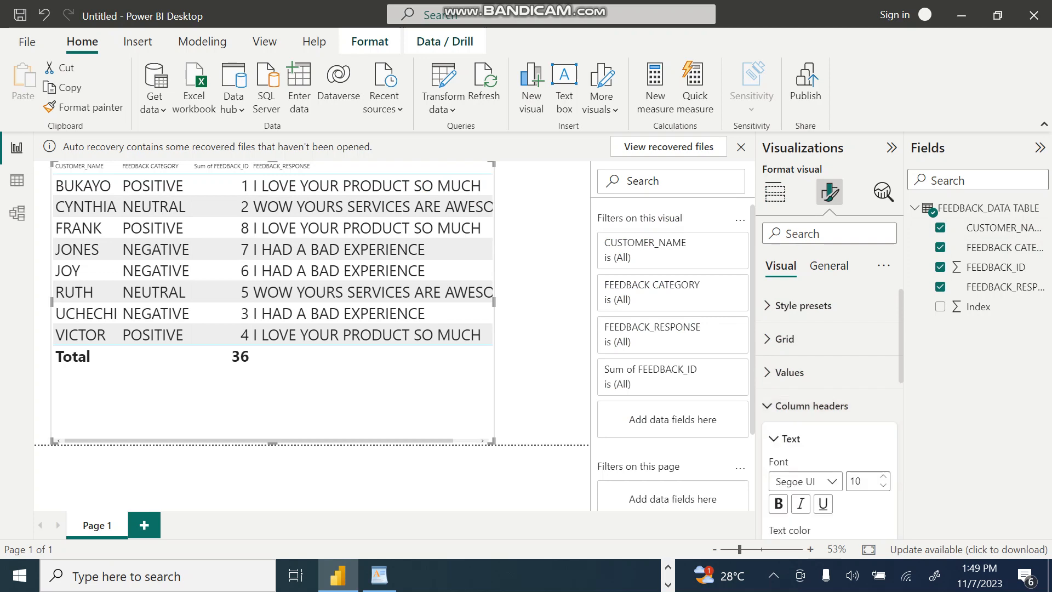
Step: Switch to the Google Meet call window to check the participant list
click(668, 566)
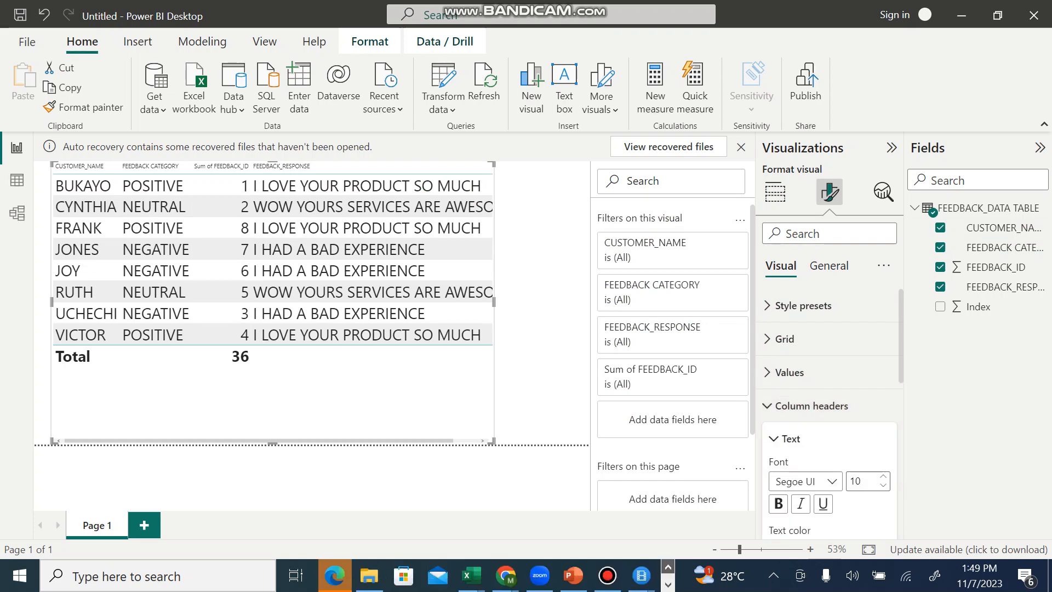
mouse_move(504, 575)
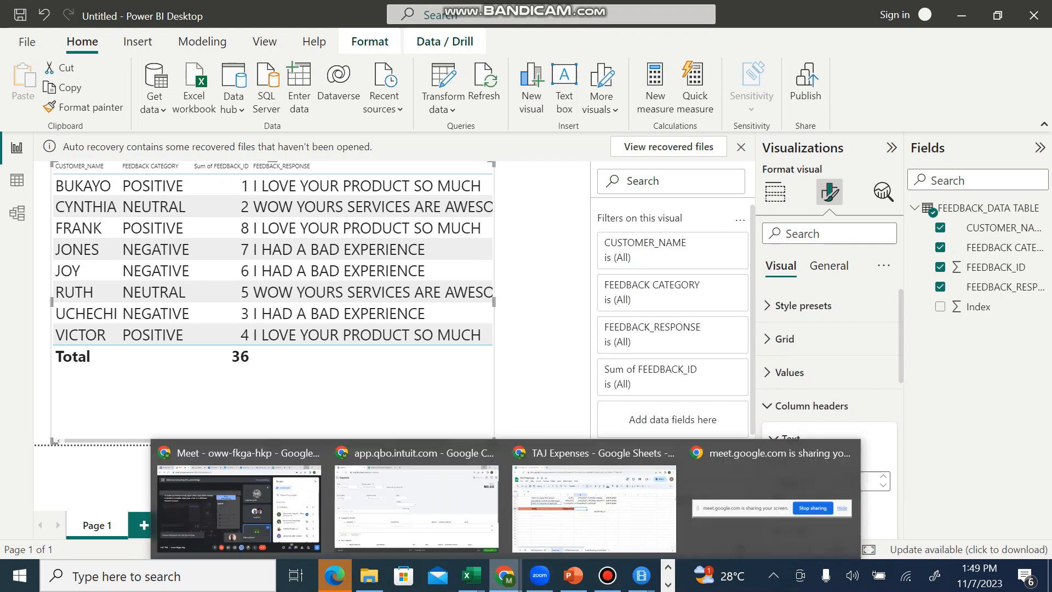
click(238, 506)
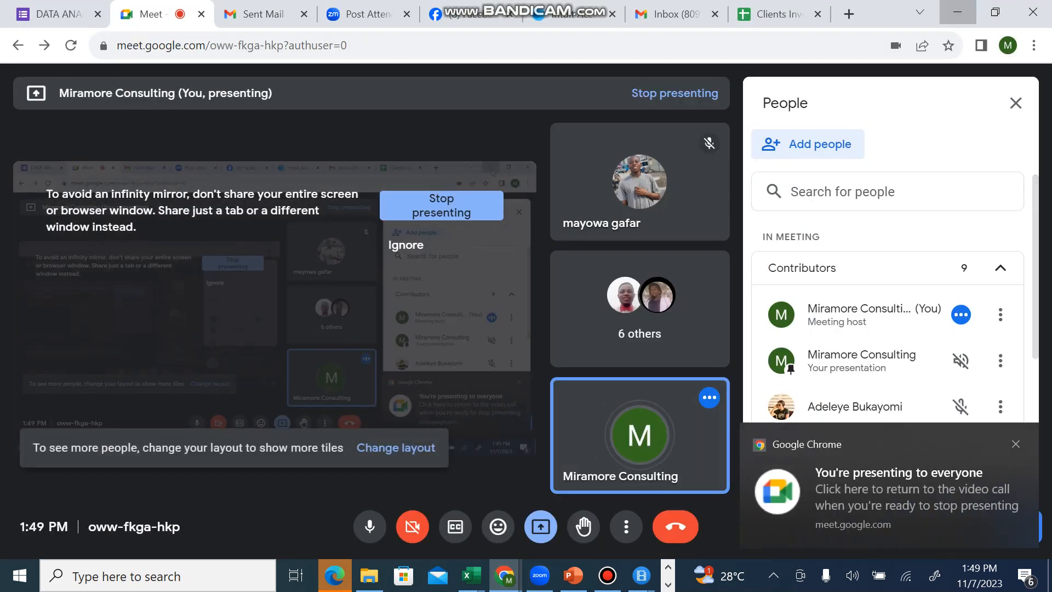
Step: Return to Power BI Desktop and make the table visual's column headers bold with font size 16
click(957, 12)
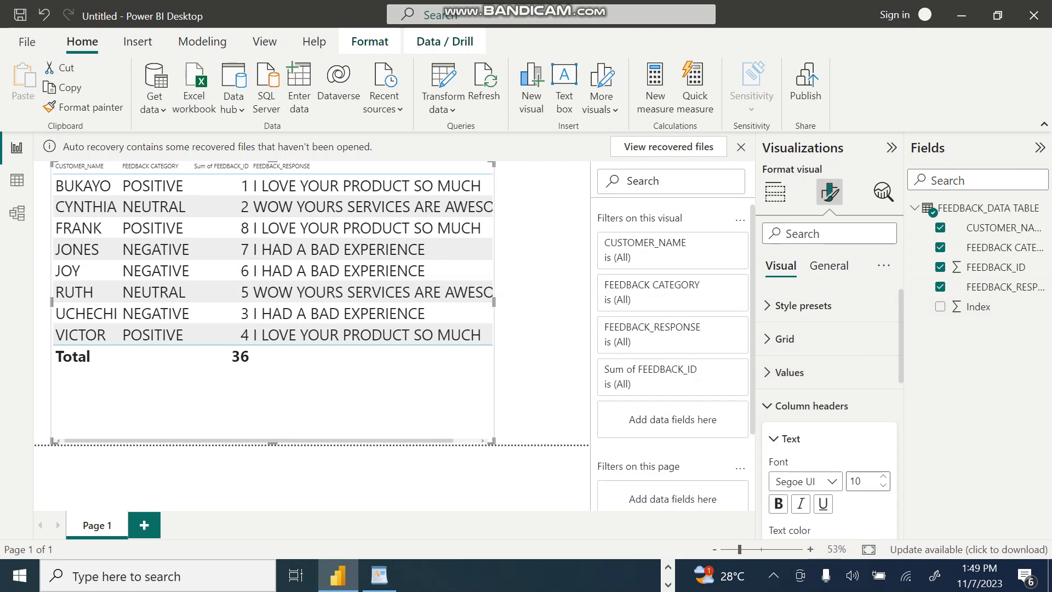
scroll(778, 356, down, 3)
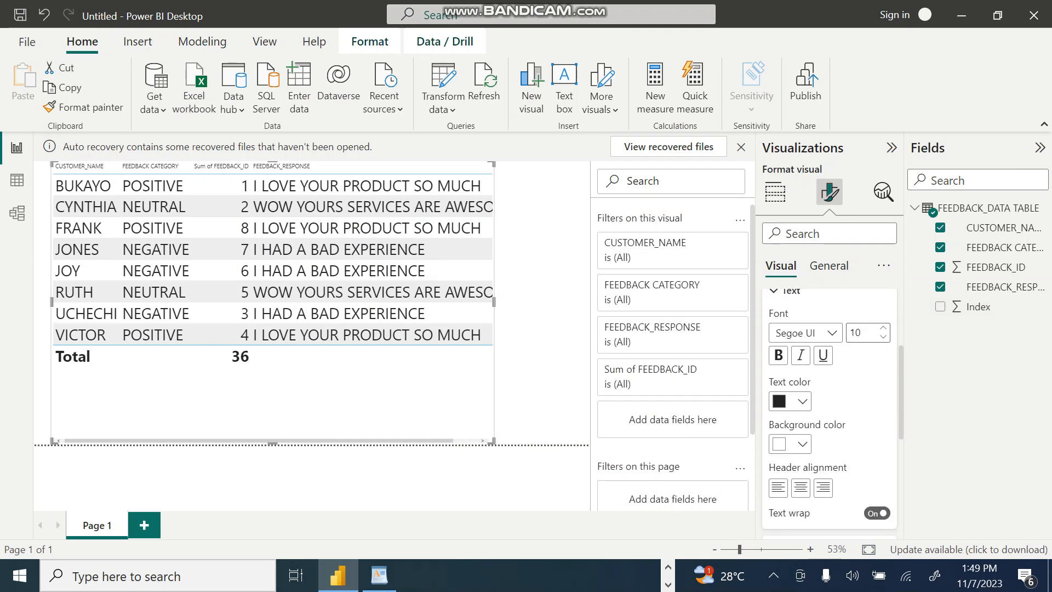
click(778, 355)
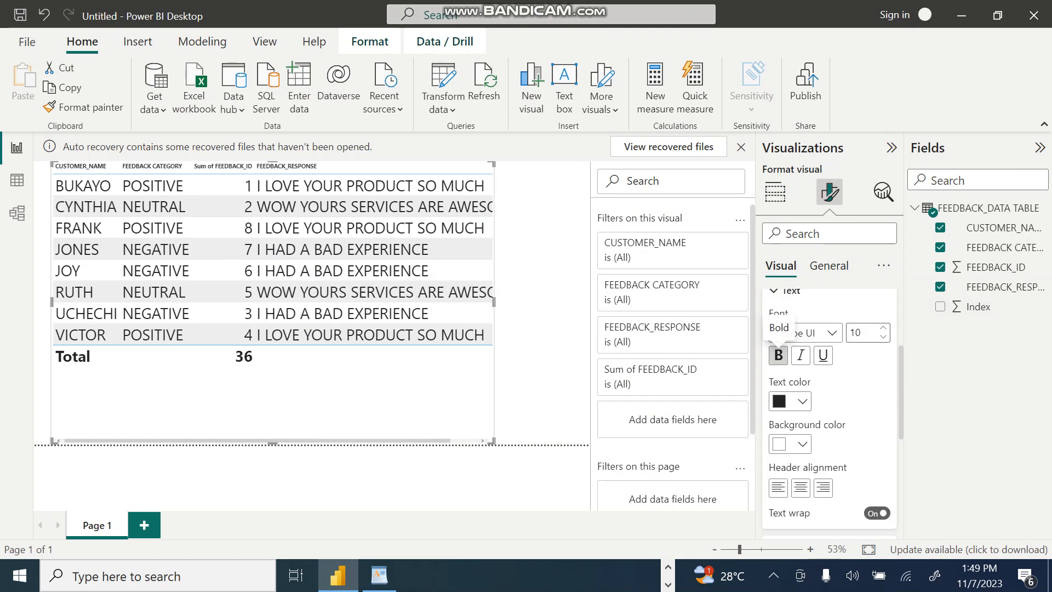
click(883, 327)
click(883, 327)
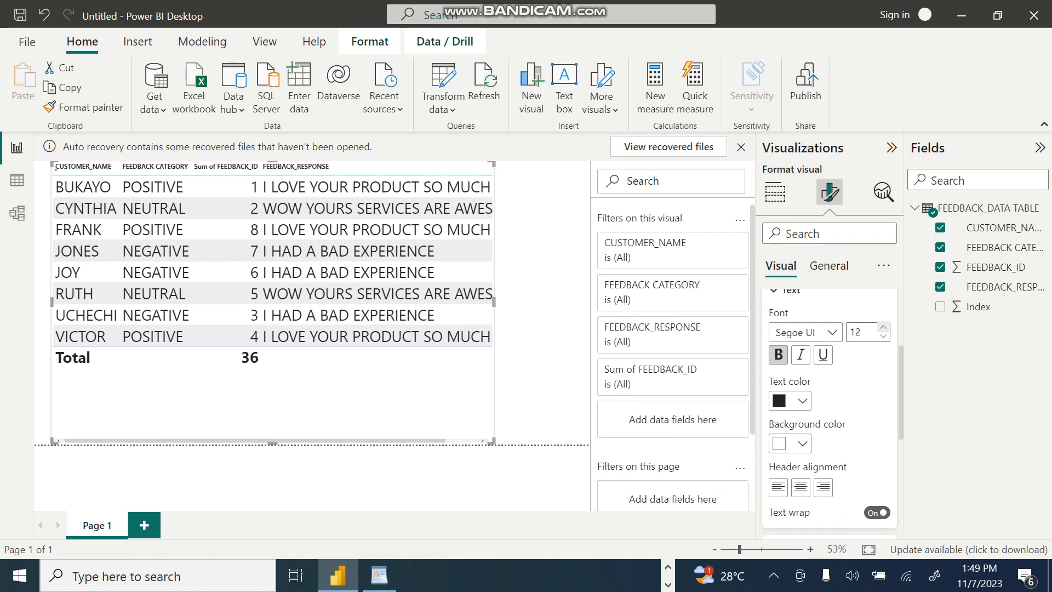
key(Up)
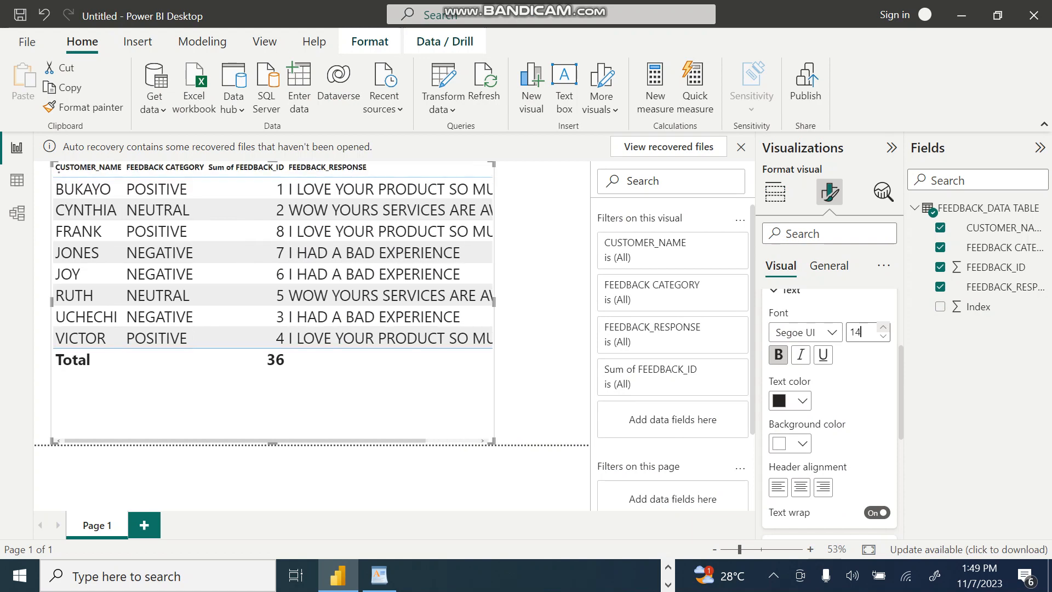
key(Up)
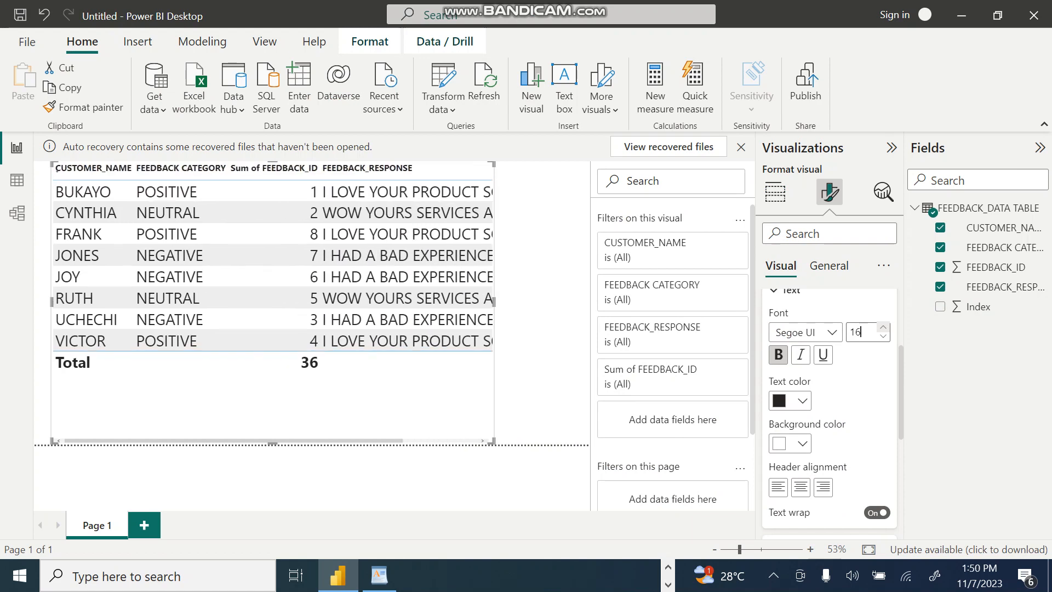
Step: Color the column header text pink and try a gray header background before choosing light blue
click(802, 401)
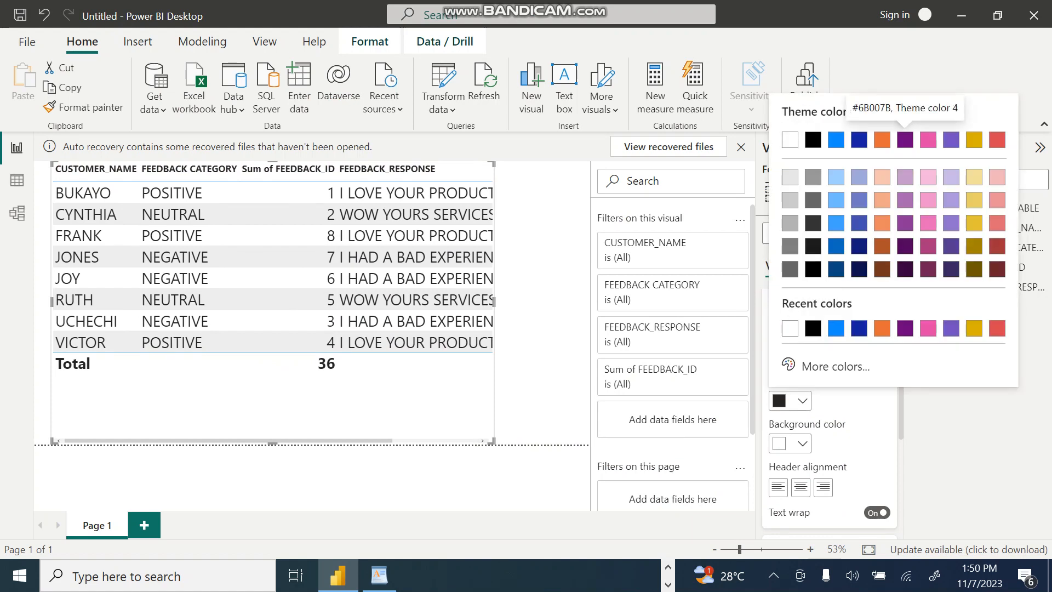
click(928, 139)
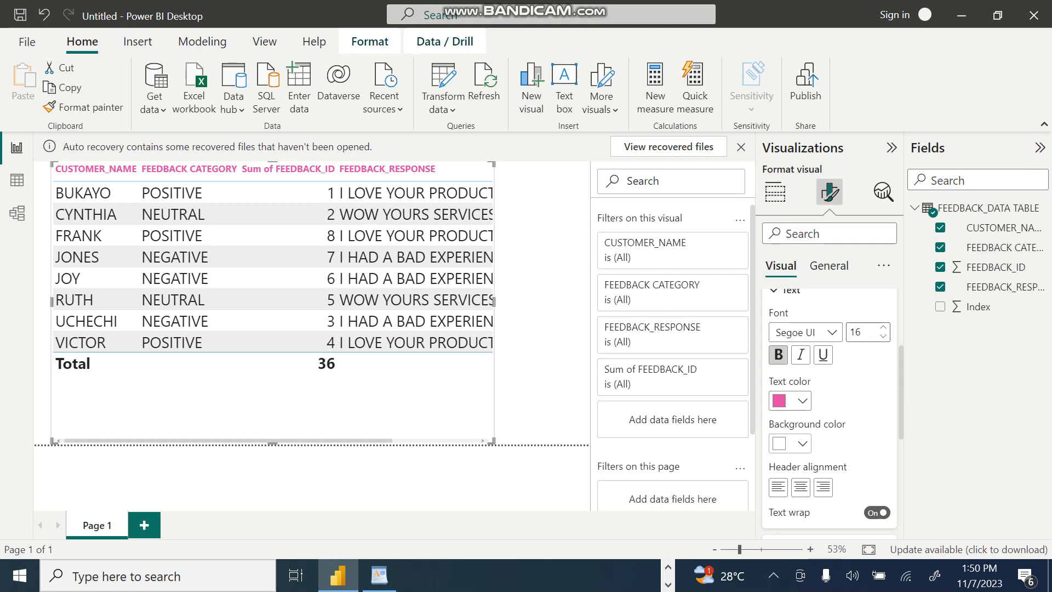
click(789, 443)
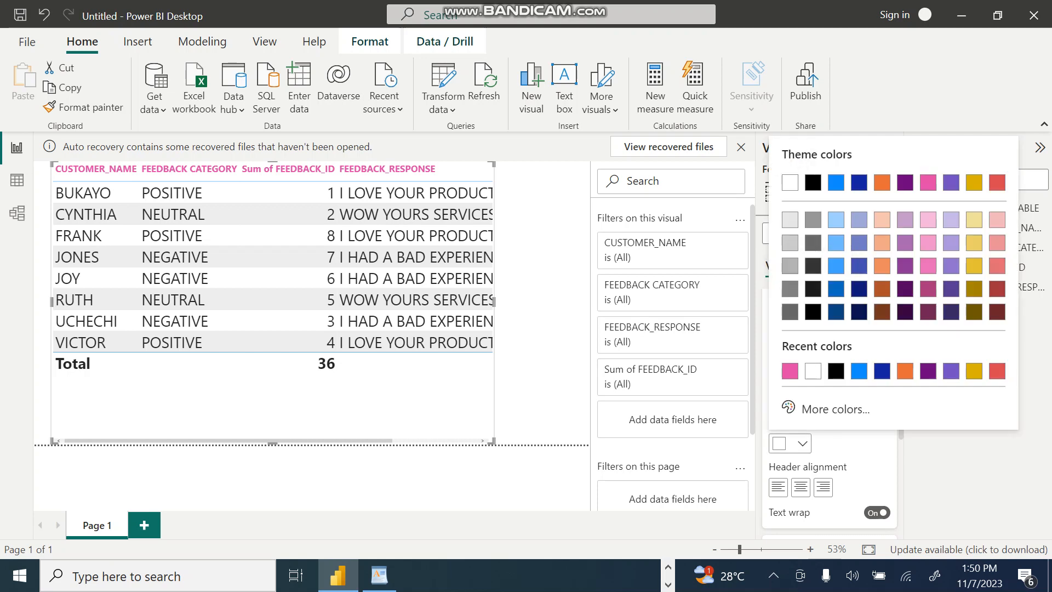
click(789, 289)
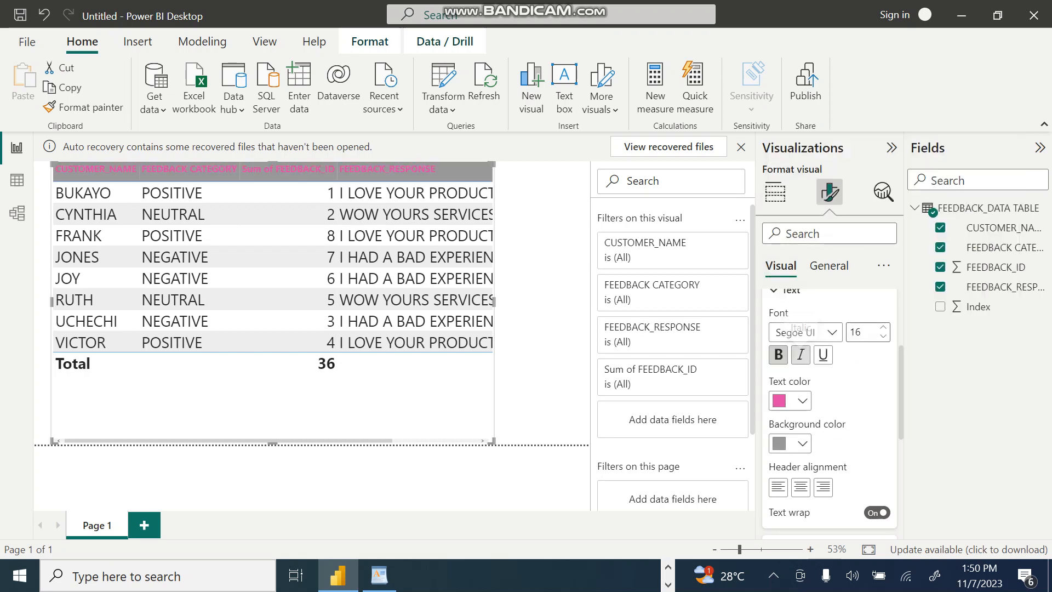
click(789, 443)
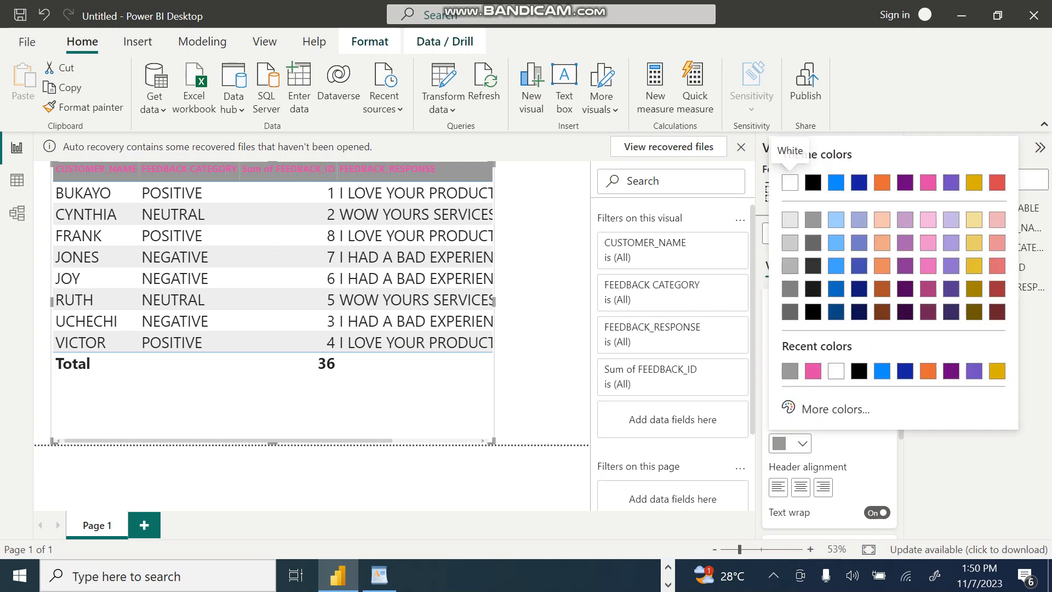
click(835, 219)
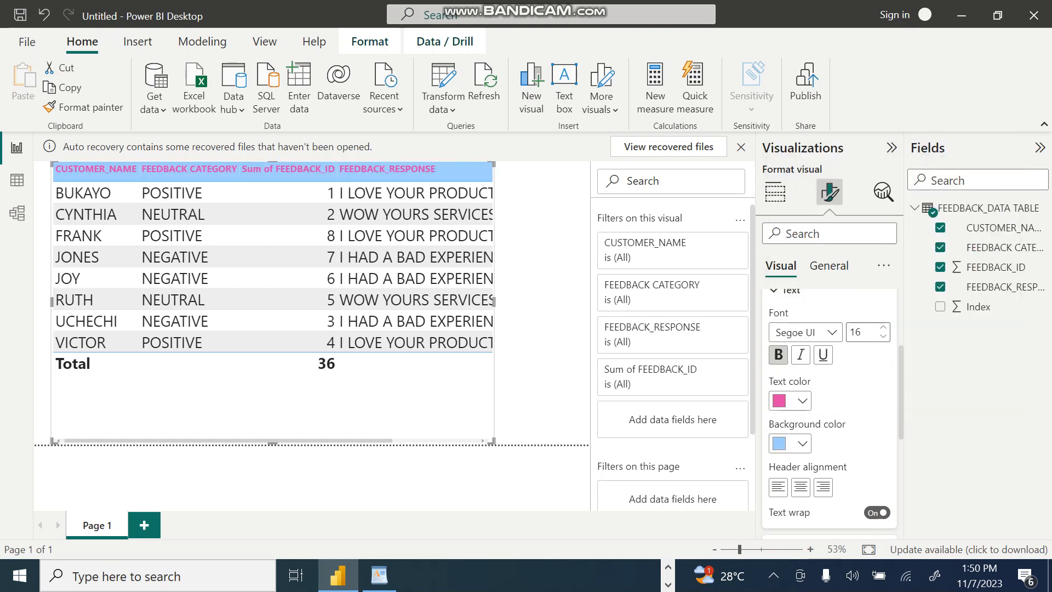
Step: Set the column headers' font size to 18 and try center alignment before aligning them left
key(BackSpace)
text(8)
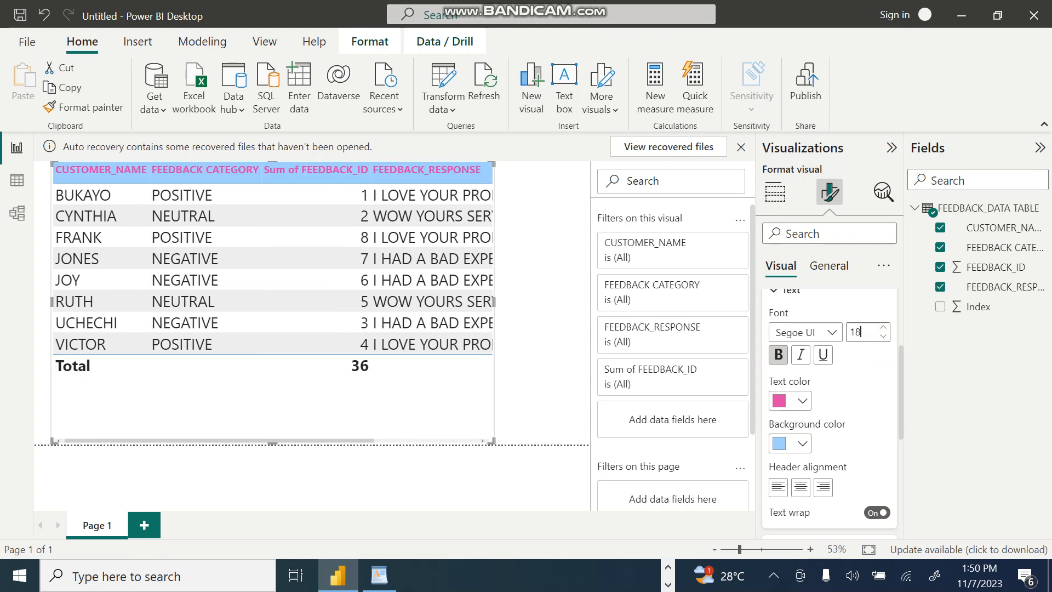
scroll(823, 444, down, 1)
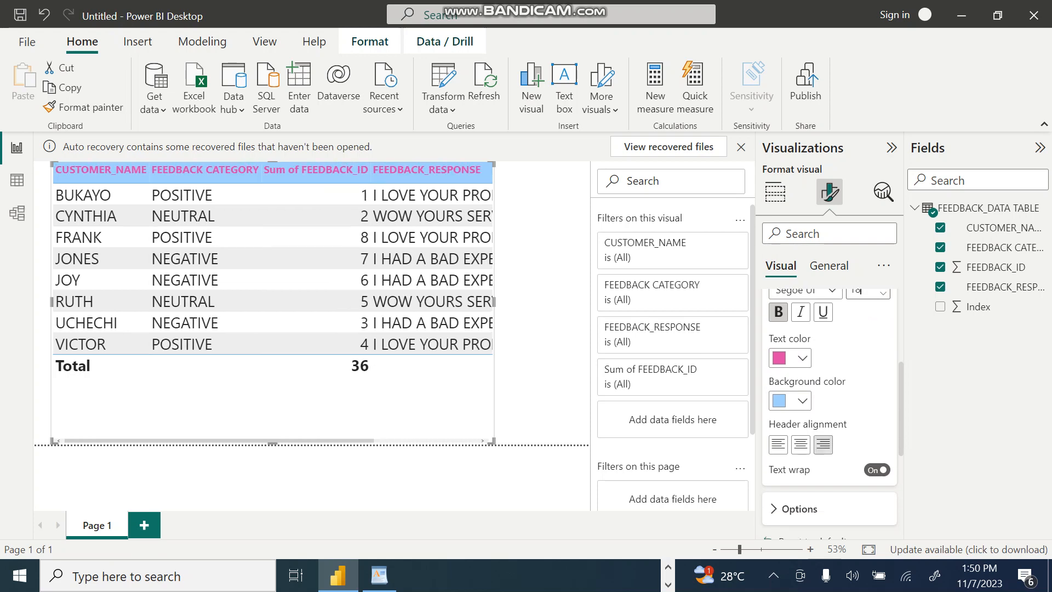
click(801, 444)
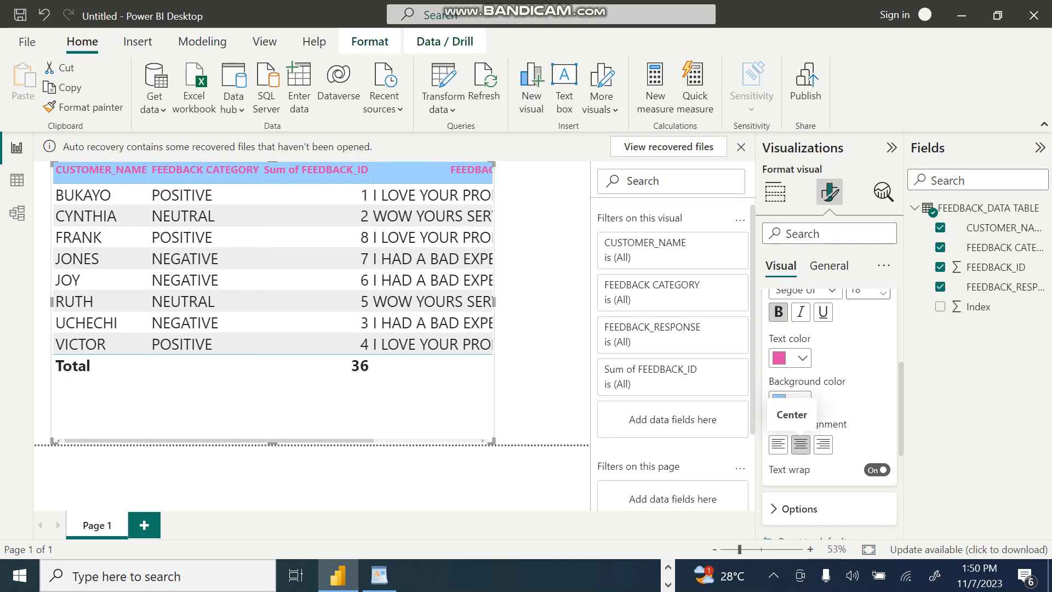
click(778, 444)
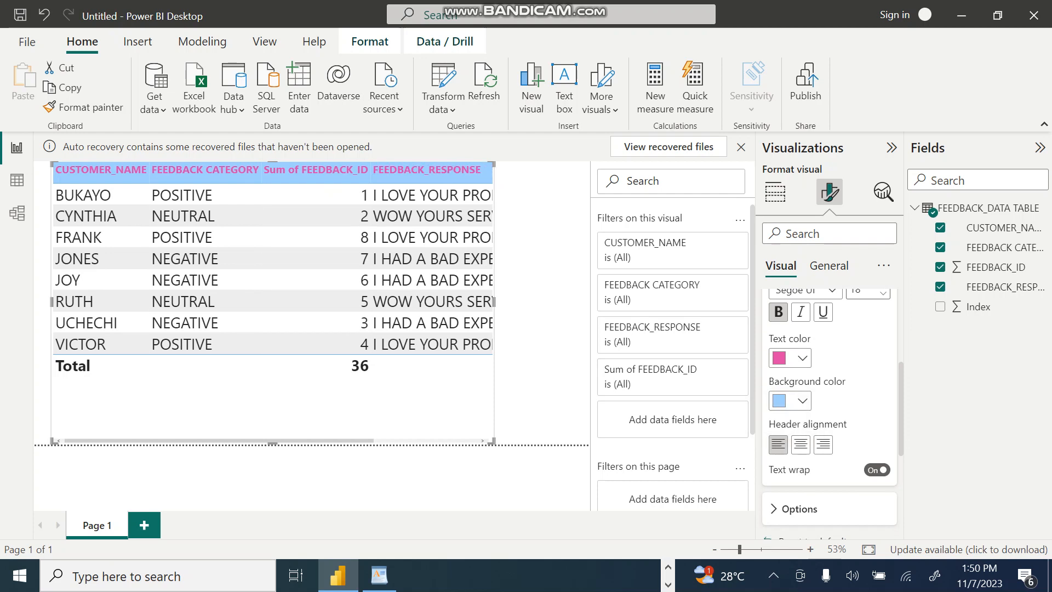
Step: Change the column header text color to white and the header background color to black
scroll(829, 383, up, 3)
scroll(829, 384, down, 2)
click(801, 457)
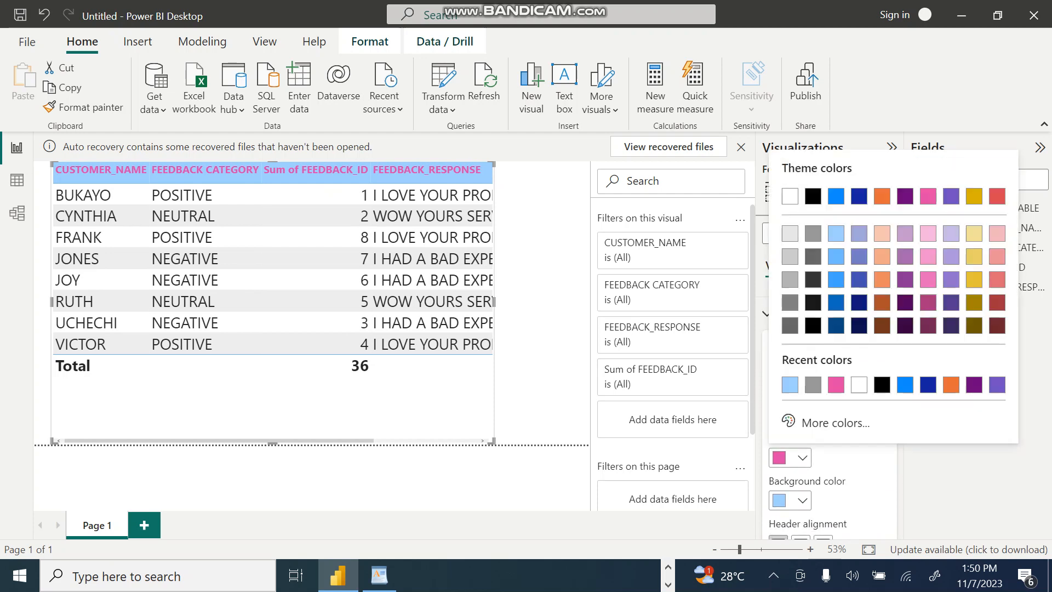
click(790, 195)
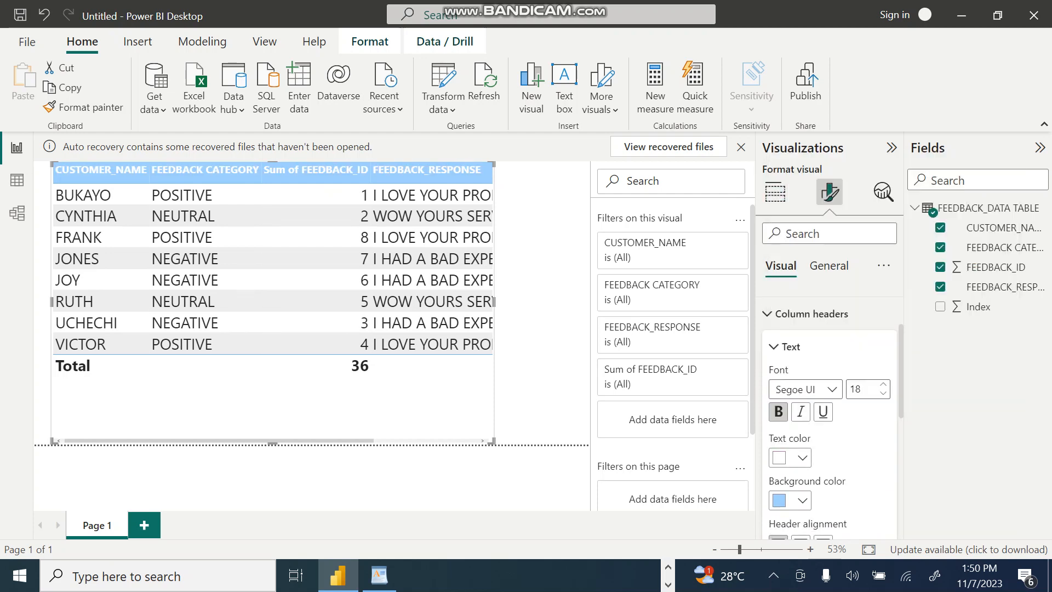
click(801, 499)
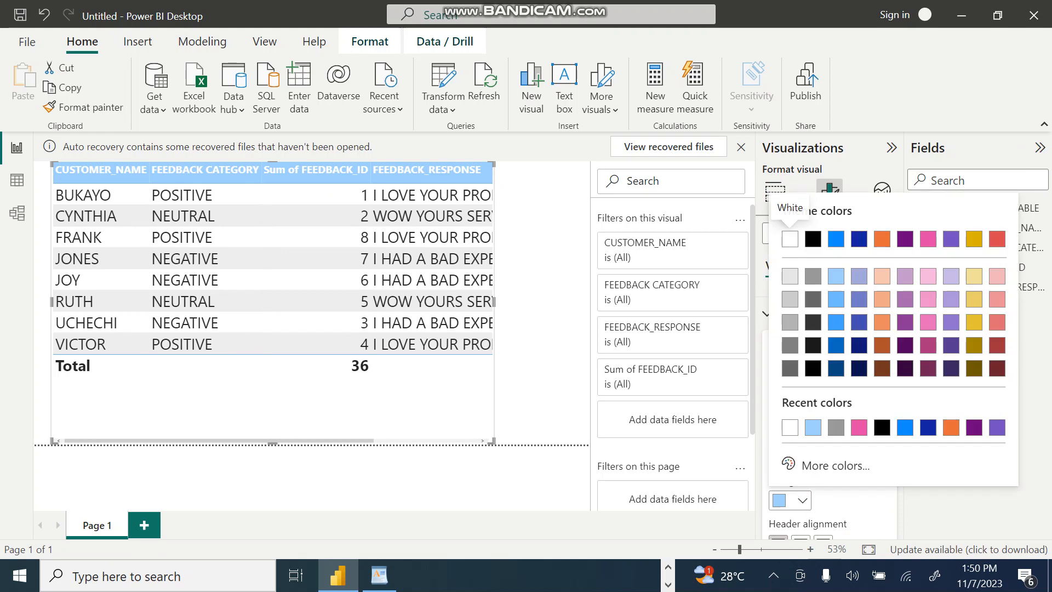
click(813, 239)
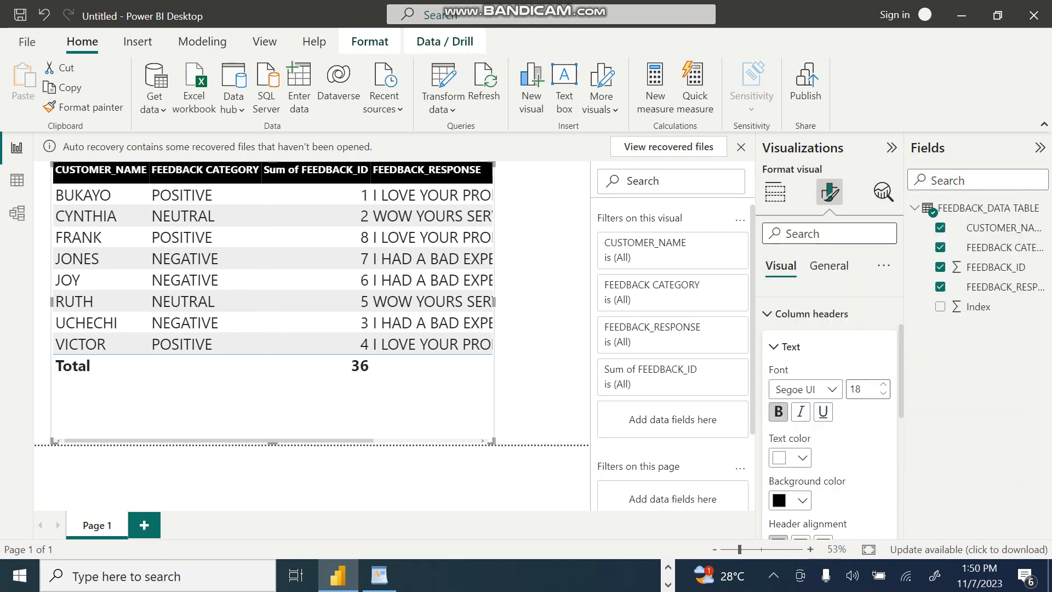
Step: Collapse the header text settings and turn off the table visual's totals row
click(774, 347)
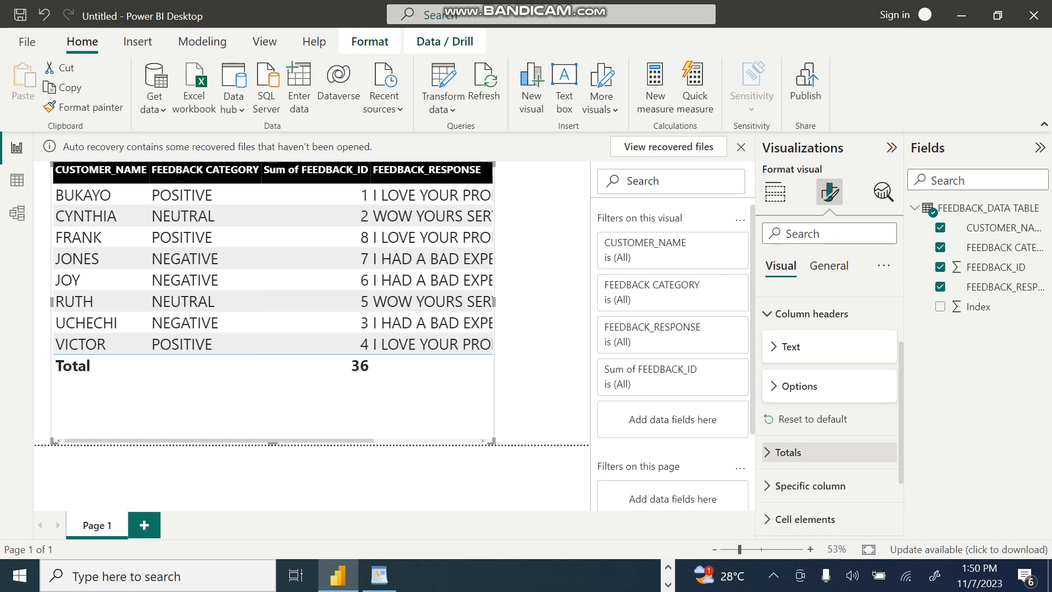
click(788, 451)
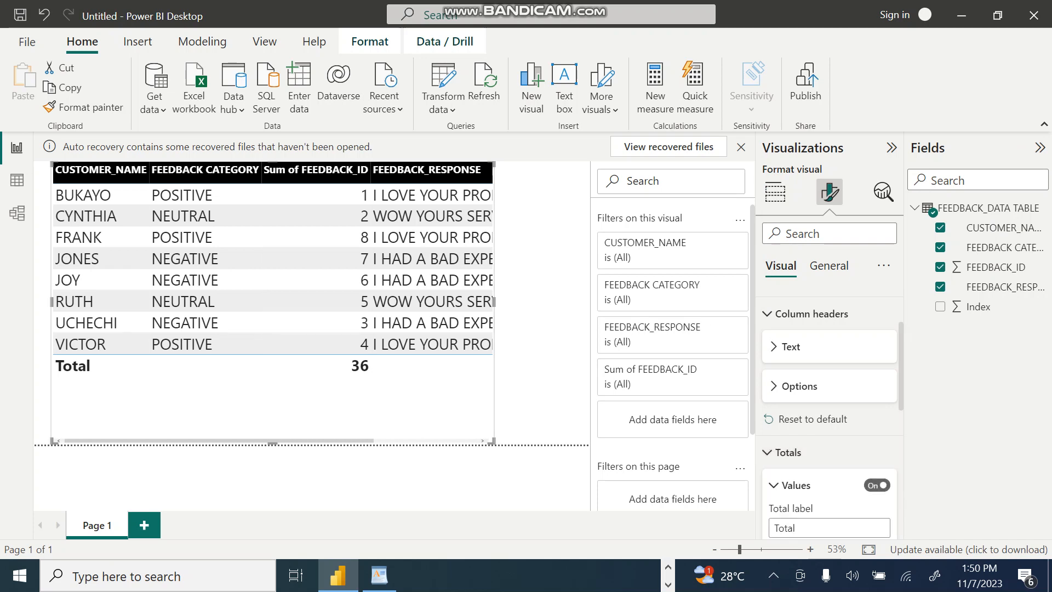
scroll(830, 410, down, 4)
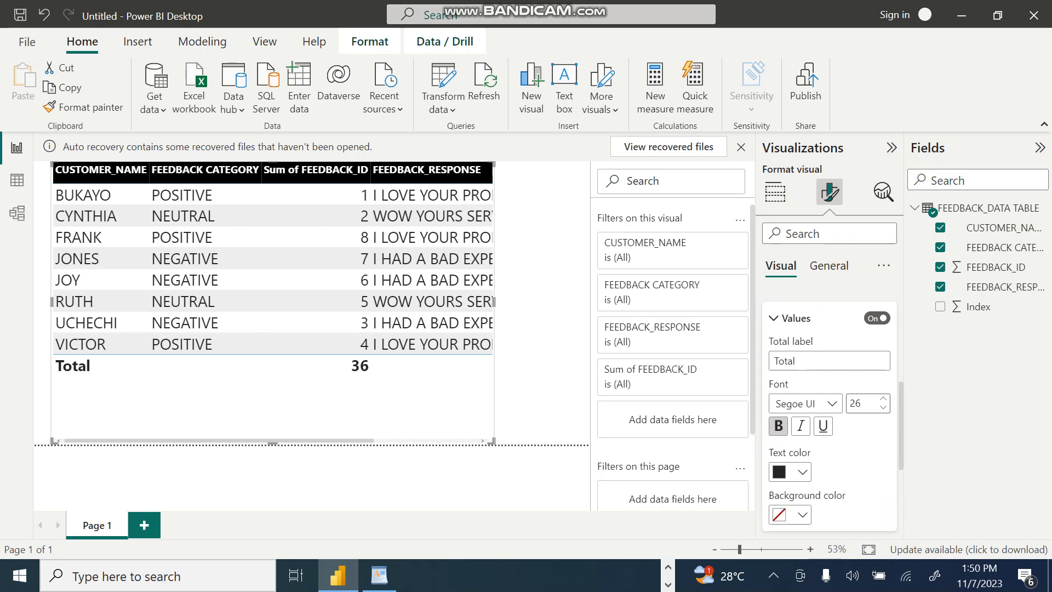
scroll(830, 410, up, 3)
scroll(830, 410, down, 3)
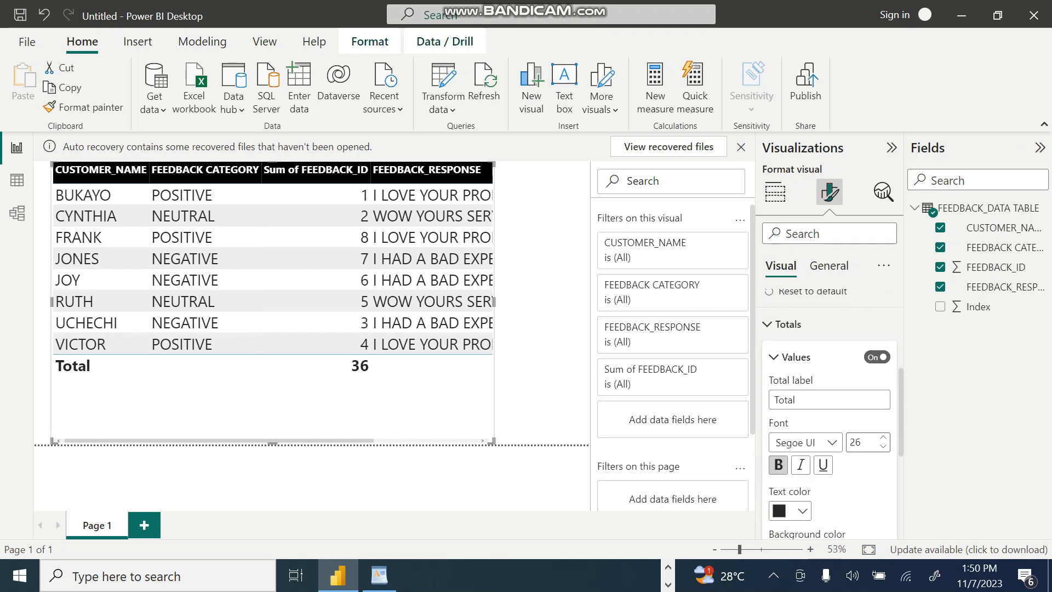
click(877, 355)
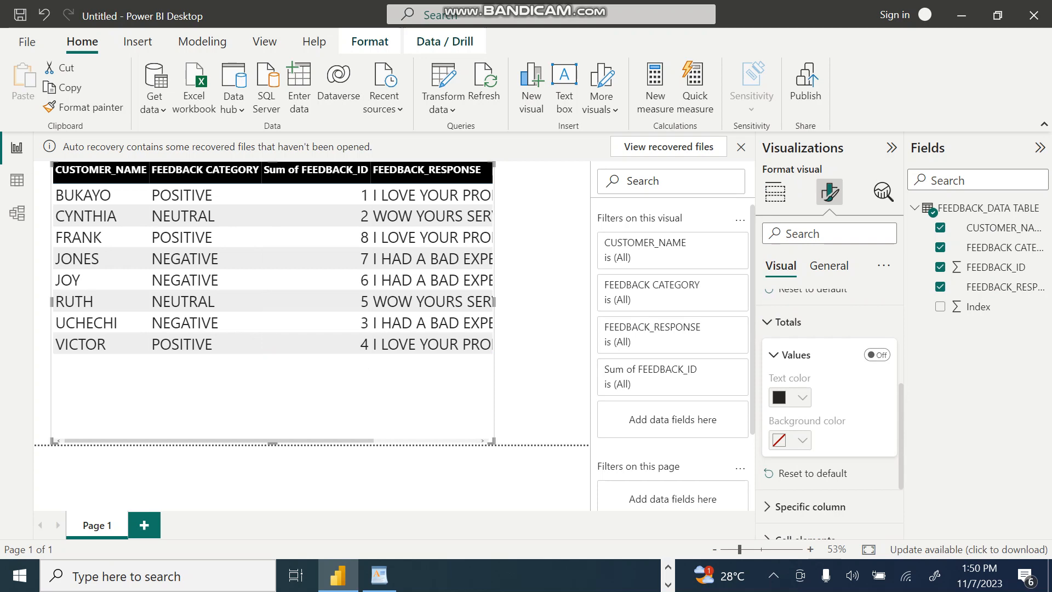
Step: Color the table's horizontal gridlines white and switch them off and back on to compare the look
scroll(830, 384, up, 5)
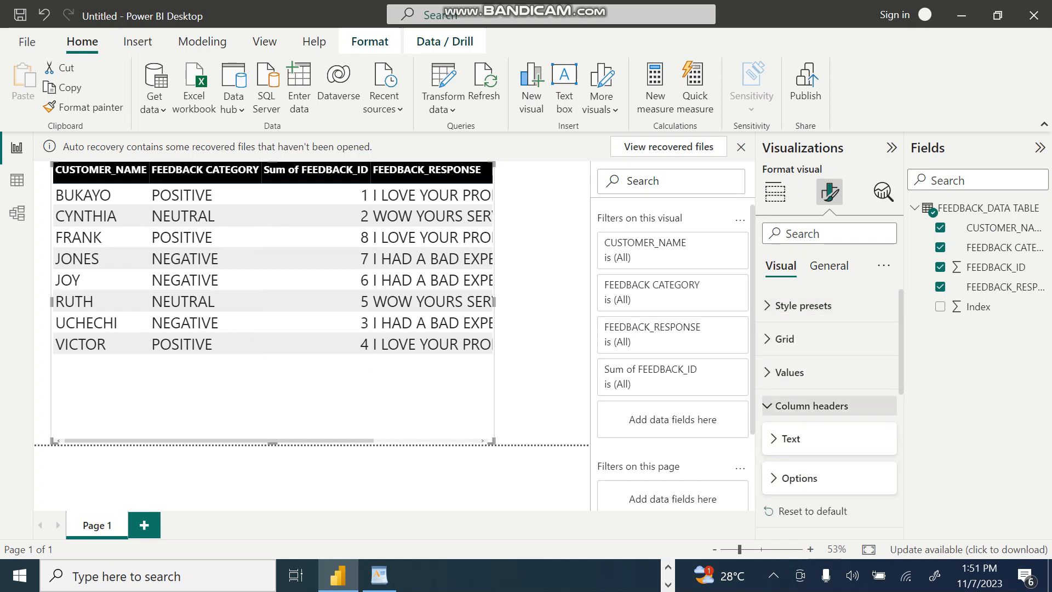
click(811, 405)
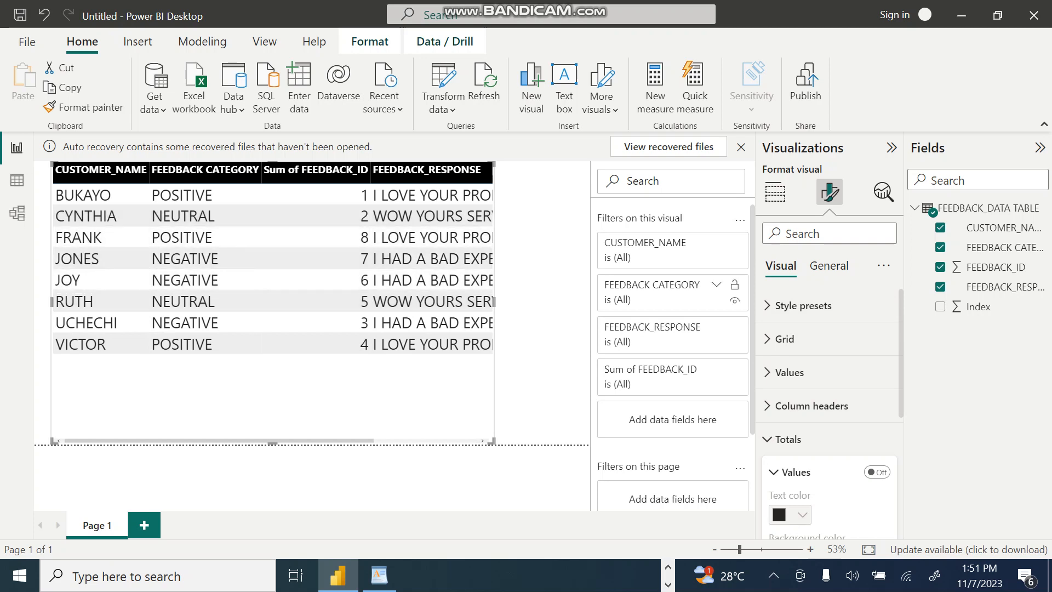
click(785, 339)
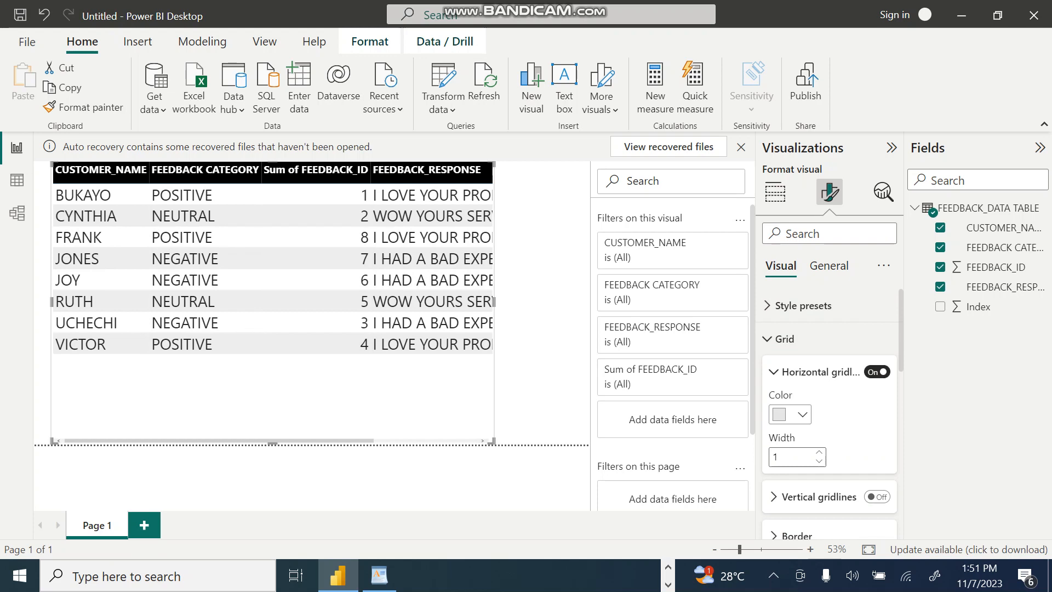
click(877, 372)
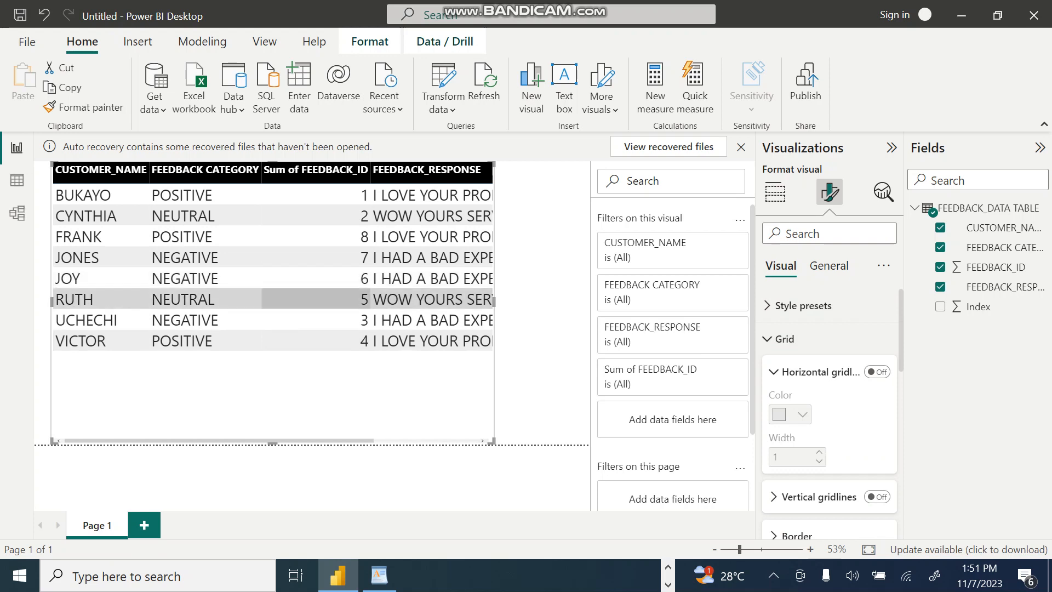
click(877, 372)
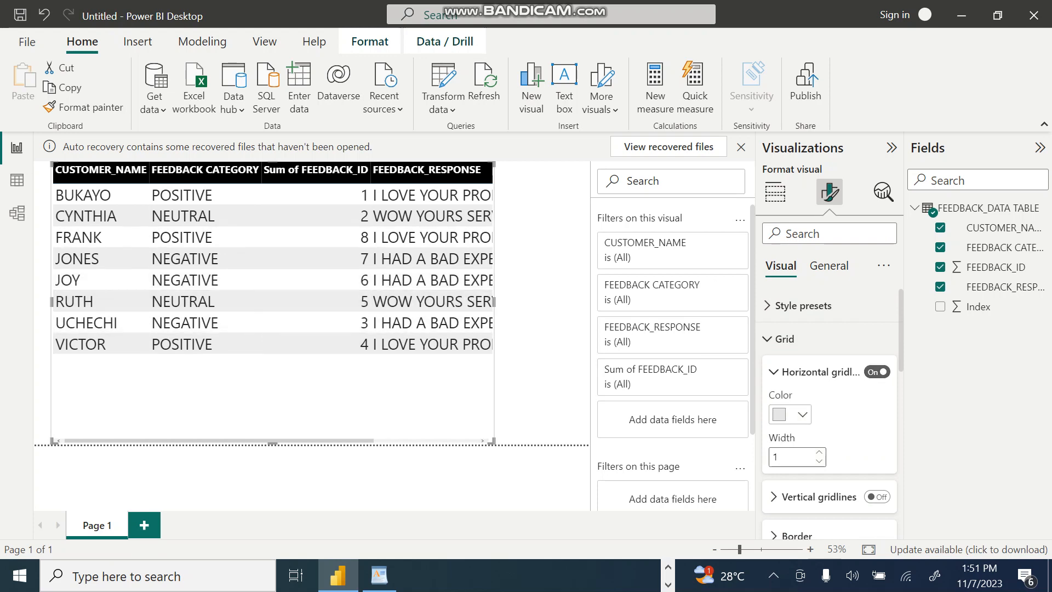
click(789, 414)
click(790, 153)
click(877, 372)
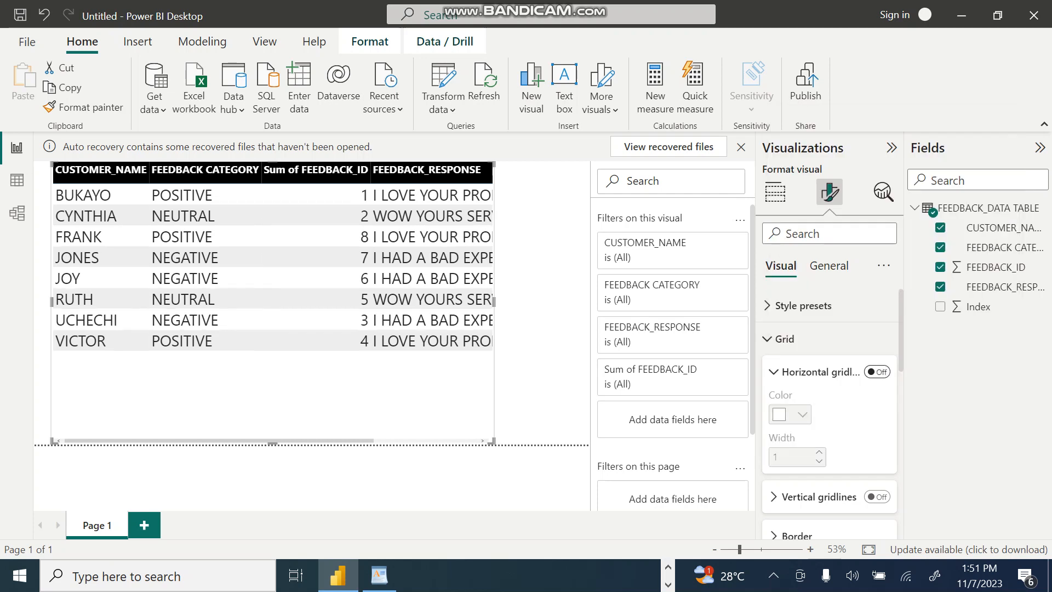
click(877, 372)
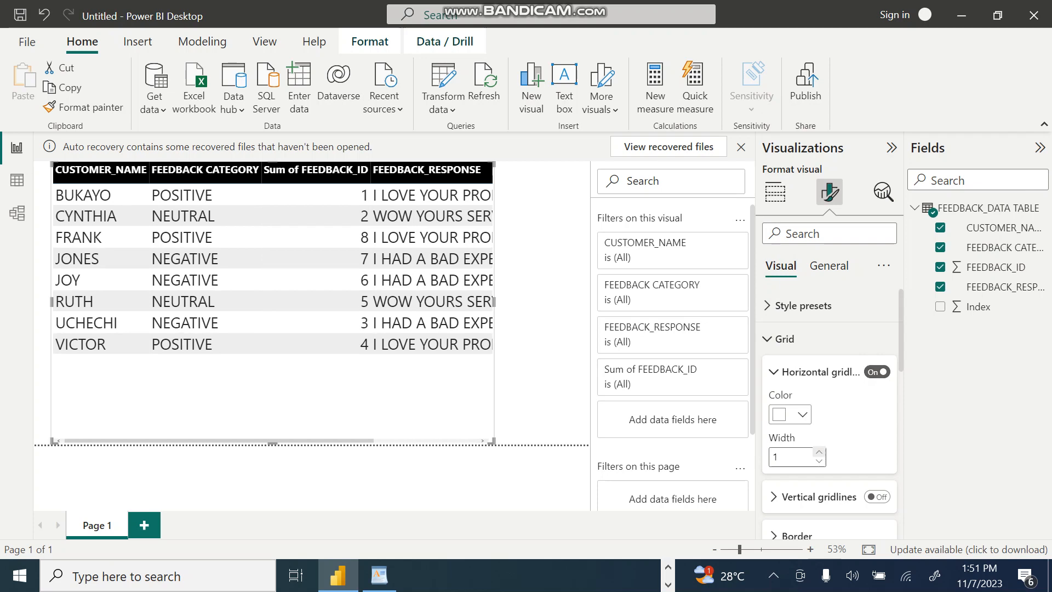
Step: Set the width of the table's horizontal gridlines to 10
click(819, 461)
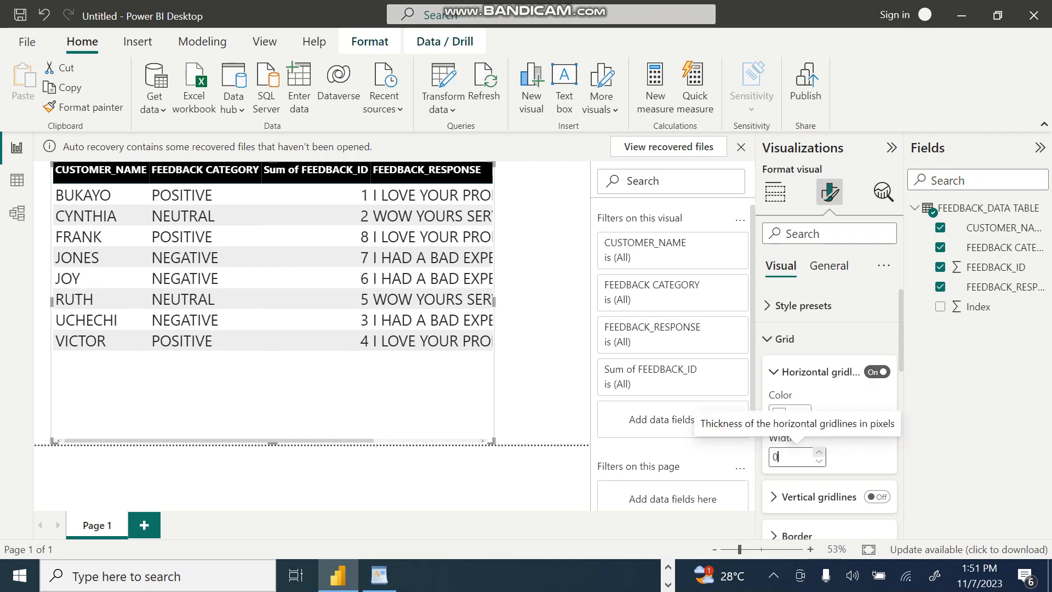
click(819, 452)
click(819, 452)
click(819, 452)
click(819, 452)
click(819, 452)
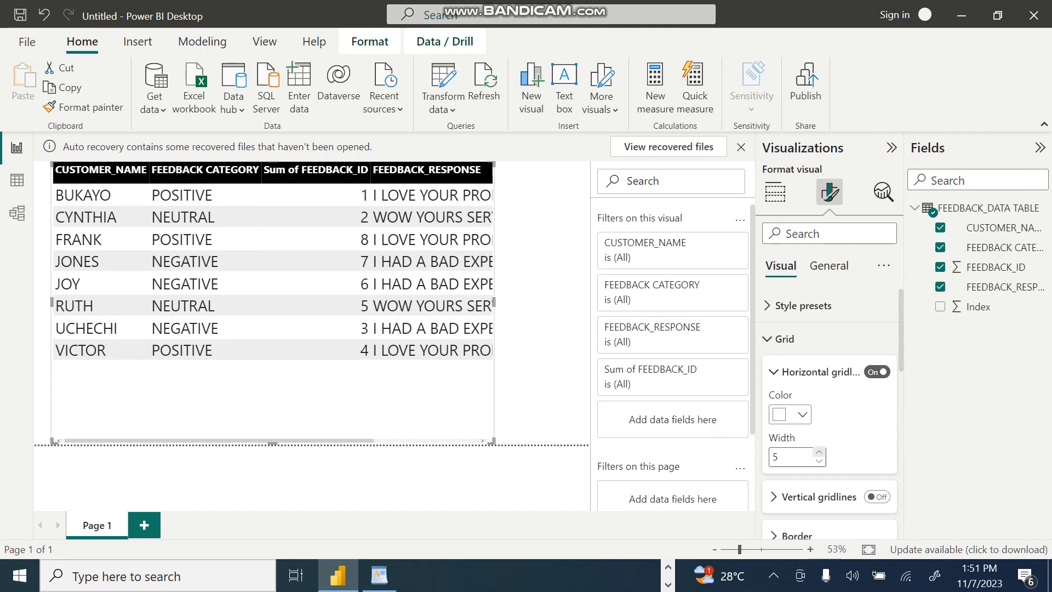
click(819, 452)
click(819, 451)
click(819, 452)
click(819, 452)
click(819, 452)
click(783, 456)
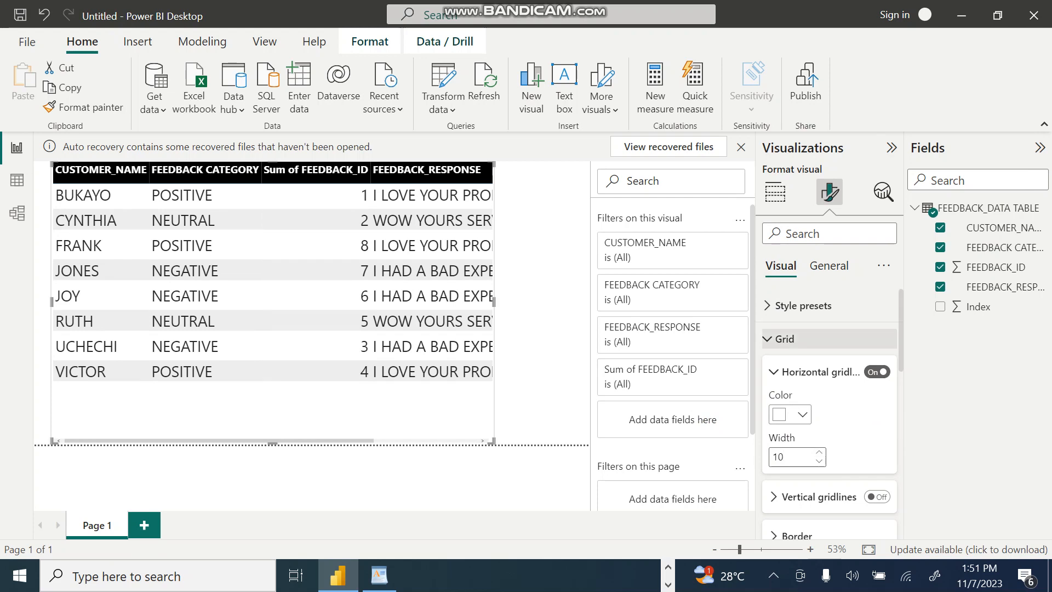
Step: Collapse the grid settings and apply the Bold header style preset to the table visual
click(784, 339)
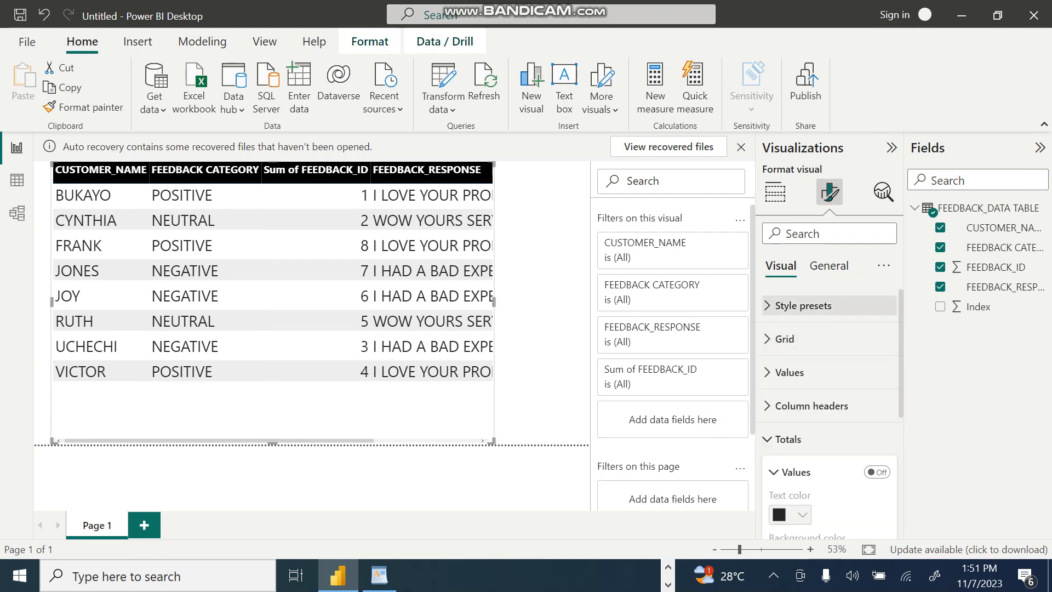
click(803, 305)
click(827, 338)
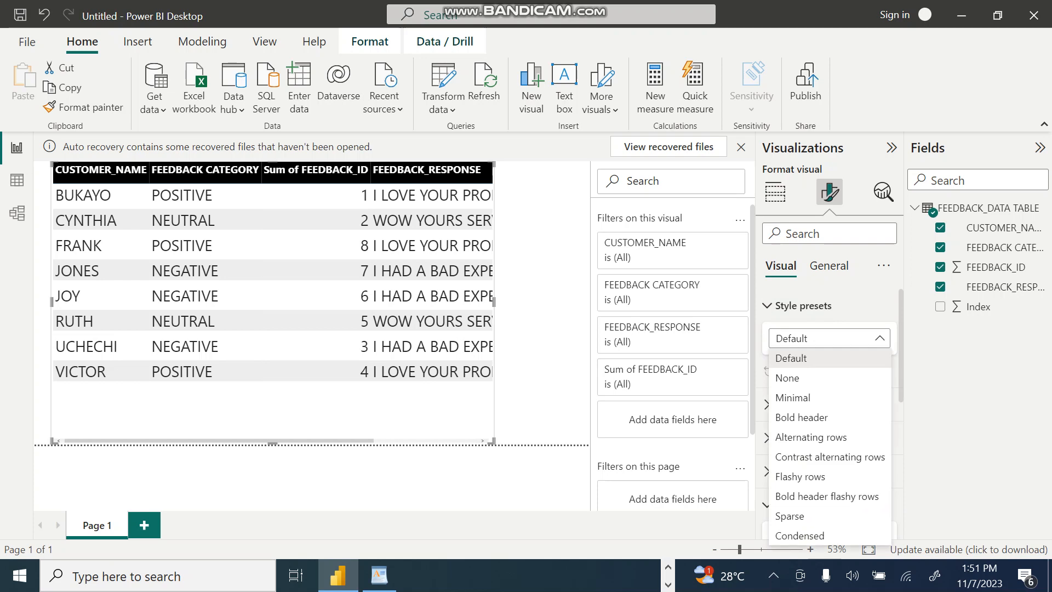
click(802, 417)
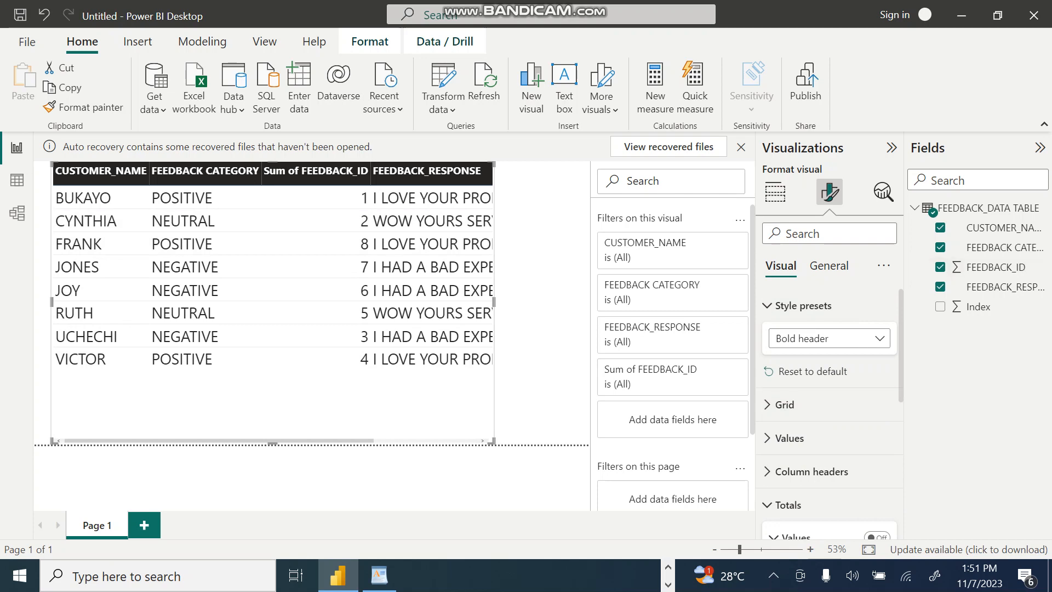
Step: Turn on the title in the table visual's general format settings
scroll(829, 410, down, 10)
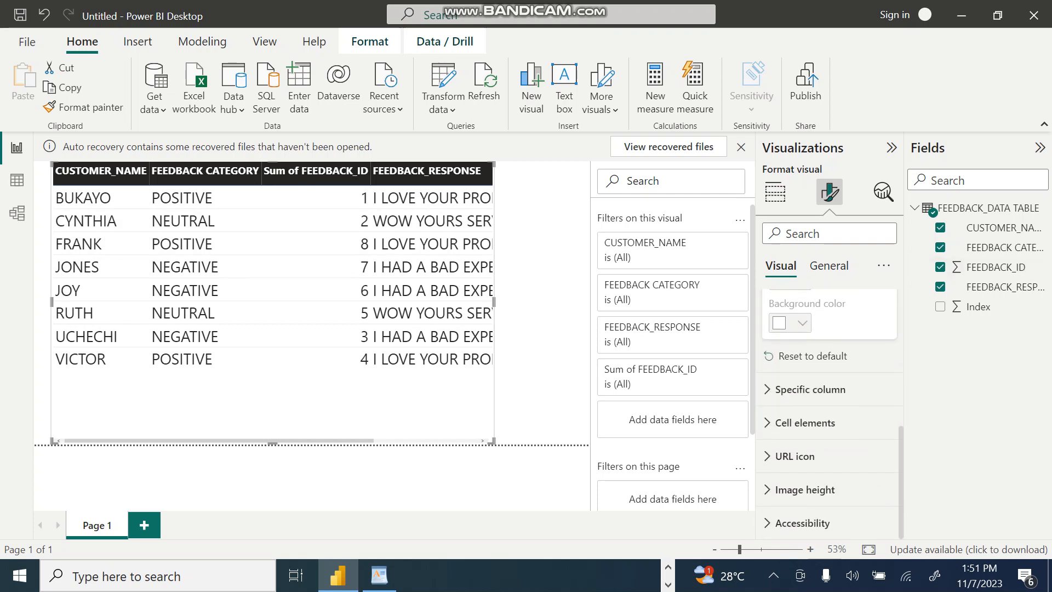
scroll(829, 410, up, 6)
scroll(830, 411, down, 6)
scroll(829, 411, up, 6)
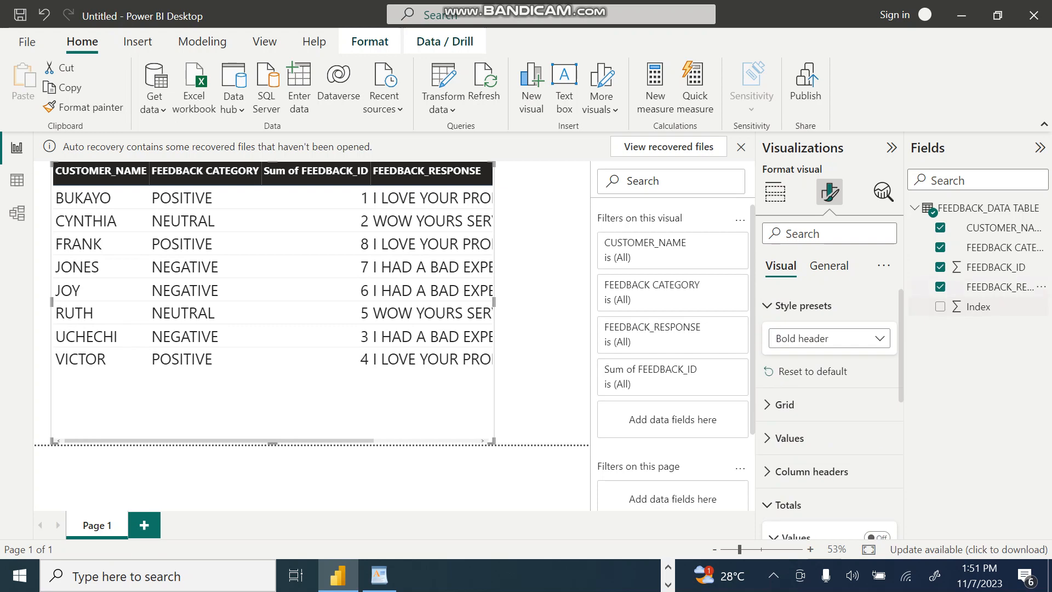
click(829, 266)
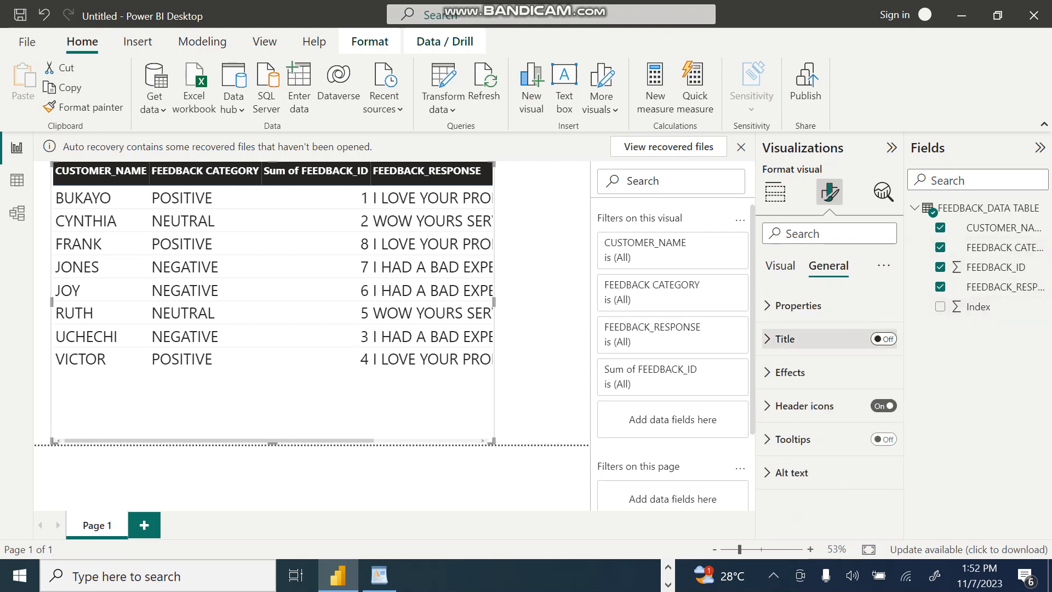
click(883, 339)
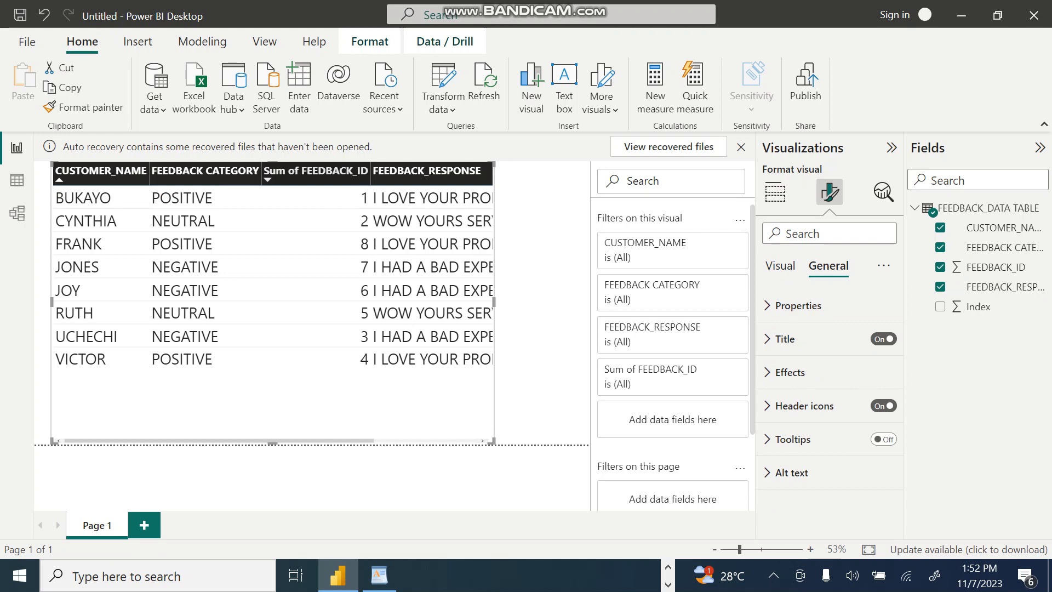
Step: Sort the table by Sum of FEEDBACK_ID, trying both directions and ending in ascending order
click(316, 171)
click(315, 171)
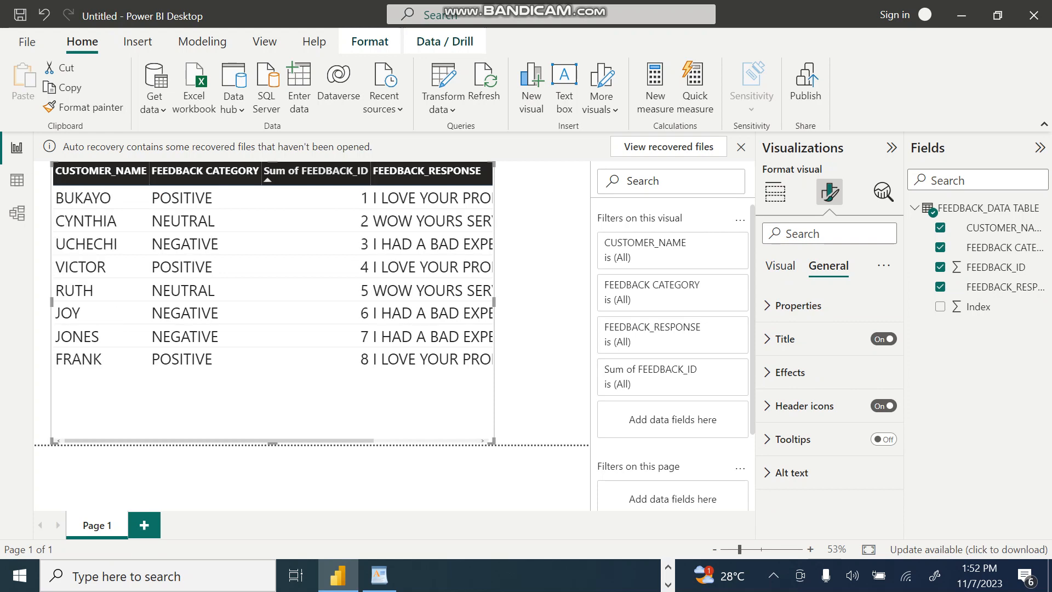
click(316, 171)
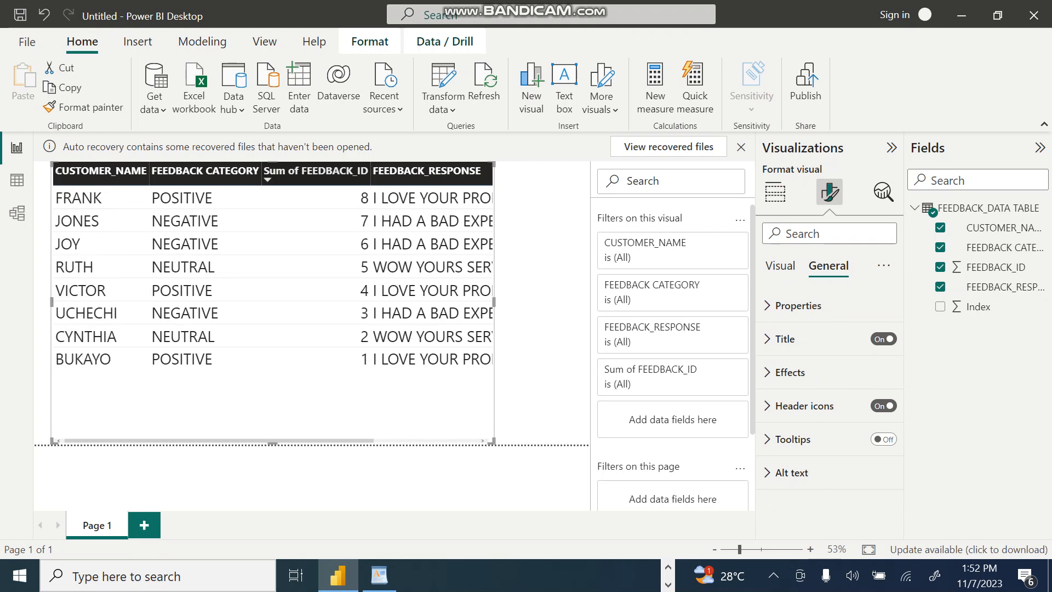
click(315, 171)
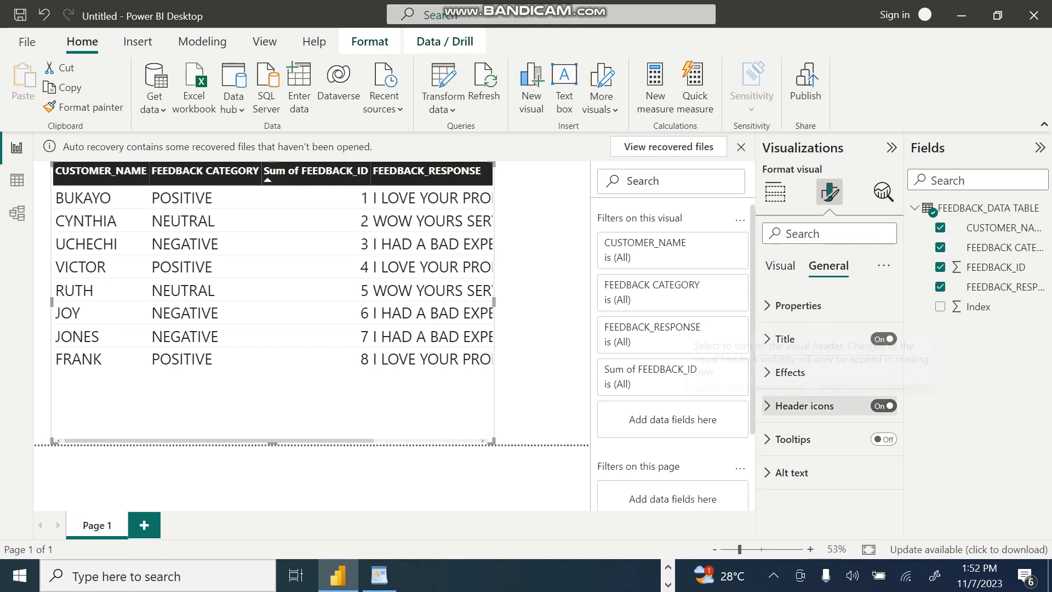
Step: Try changing the transparency of the table visual's header icons, undo it, and deselect the table
click(804, 405)
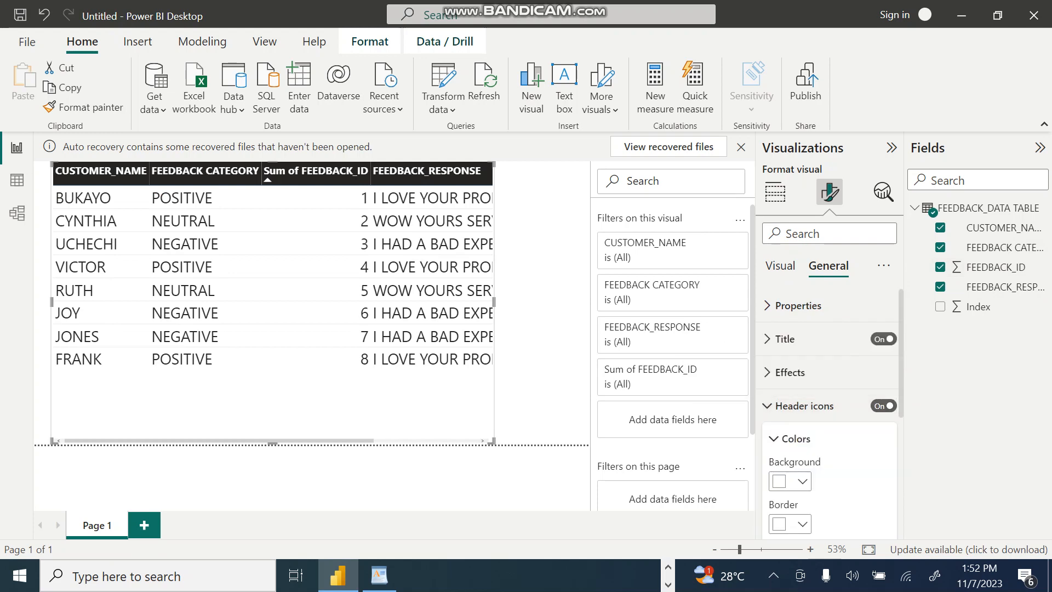
scroll(828, 411, down, 5)
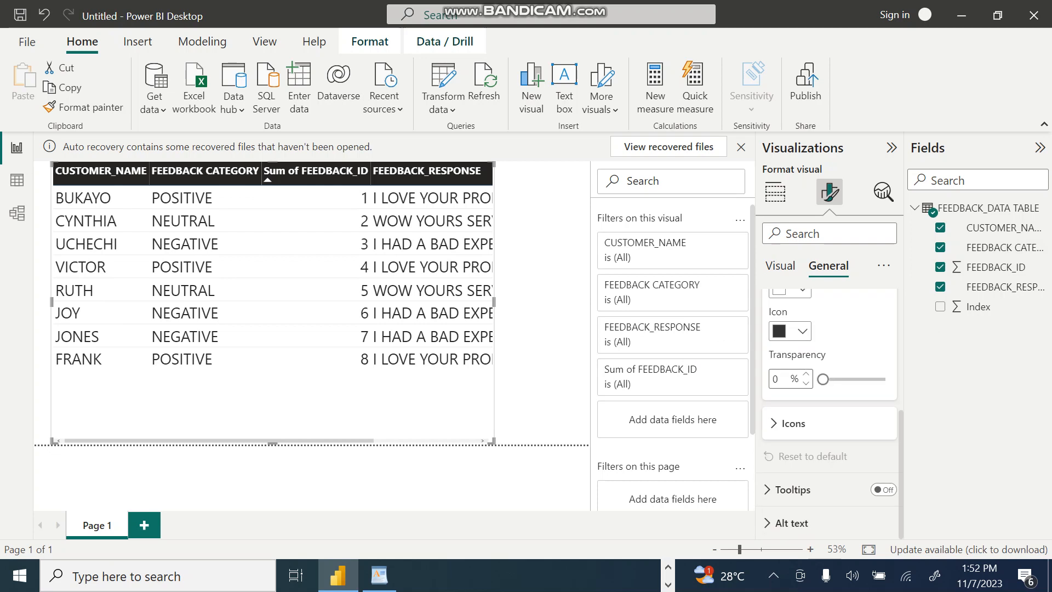
drag(823, 379, 884, 379)
key(ctrl+z)
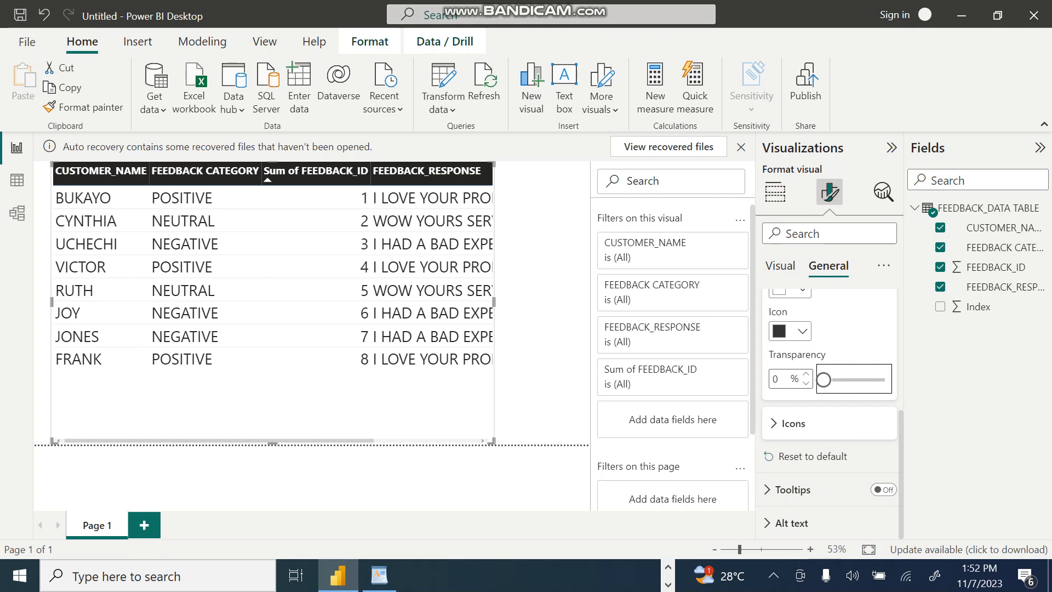
scroll(829, 384, up, 5)
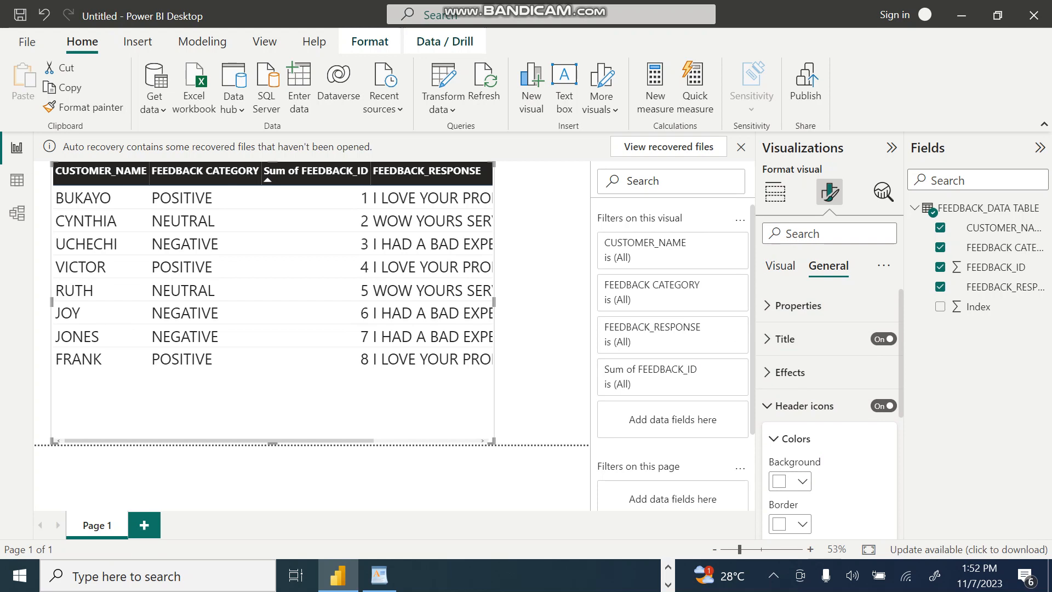
key(Escape)
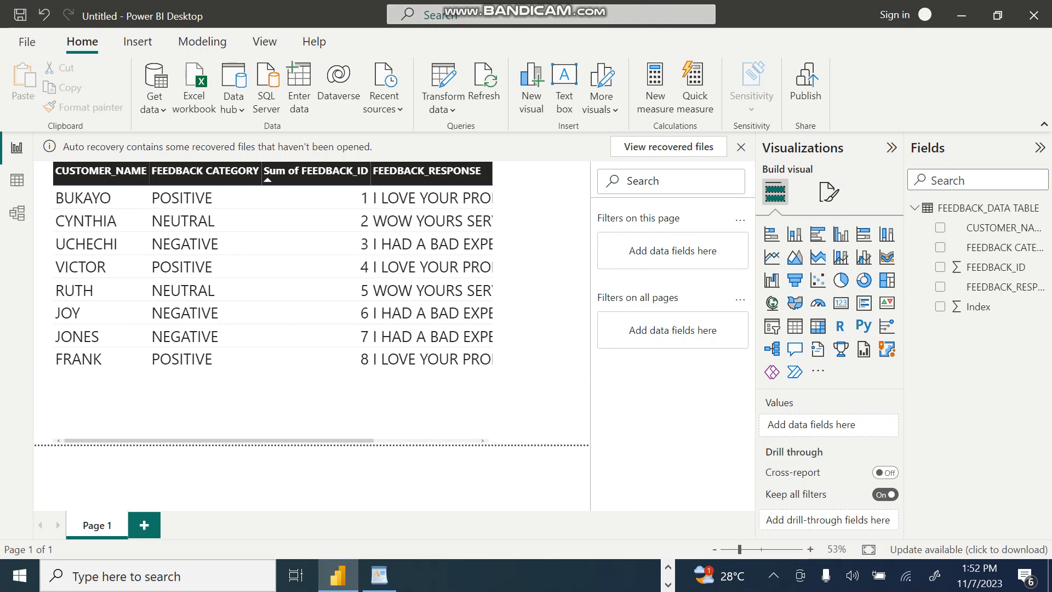
Step: On a new report page, add an enlarged clustered column chart with CUSTOMER_NAME as X-axis and FEEDBACK CATEGORY as legend
click(144, 524)
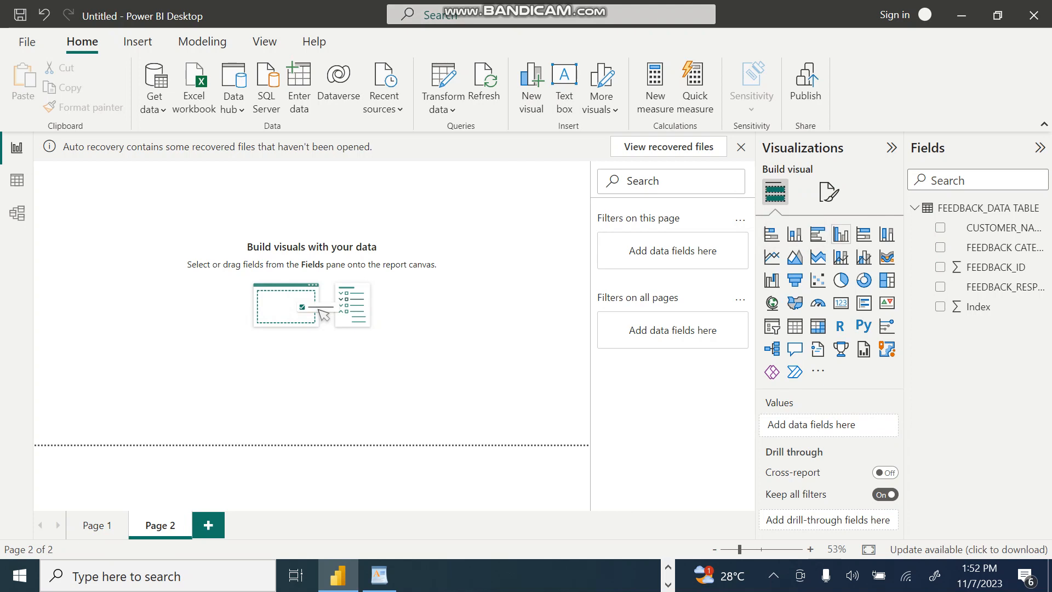
click(841, 234)
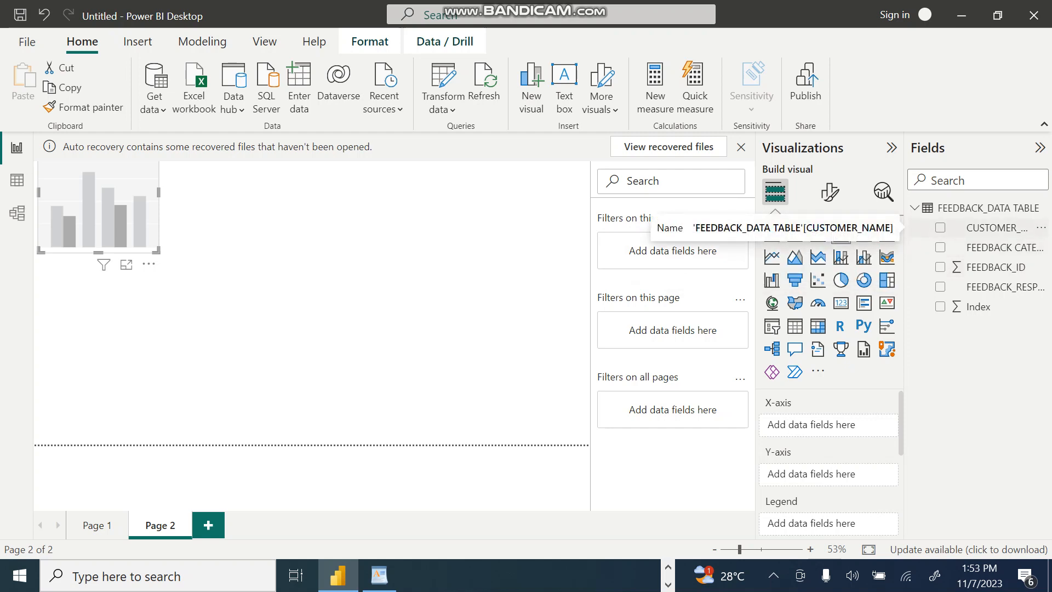
click(992, 227)
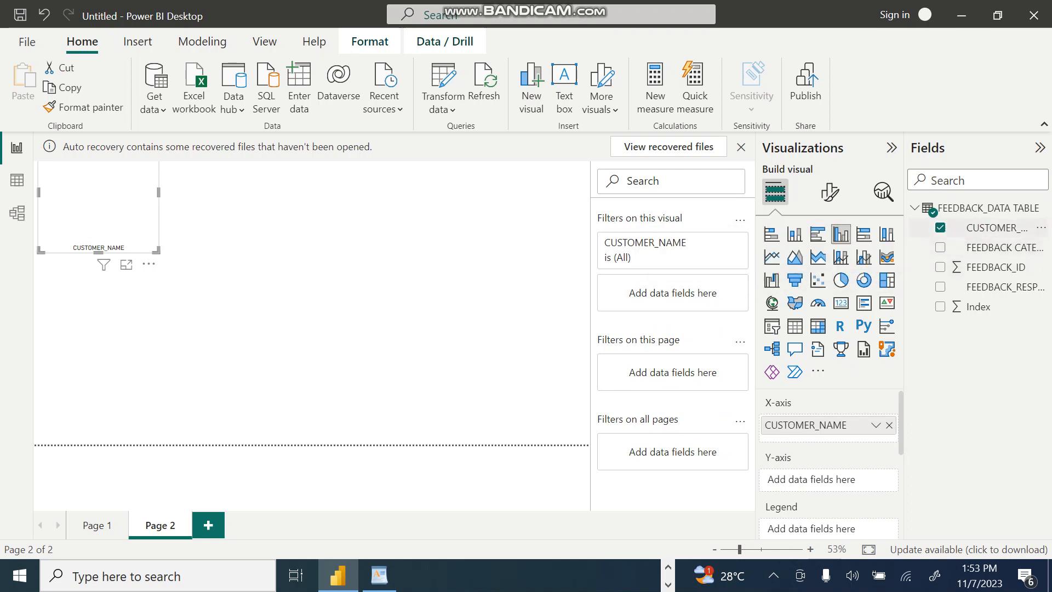
click(940, 247)
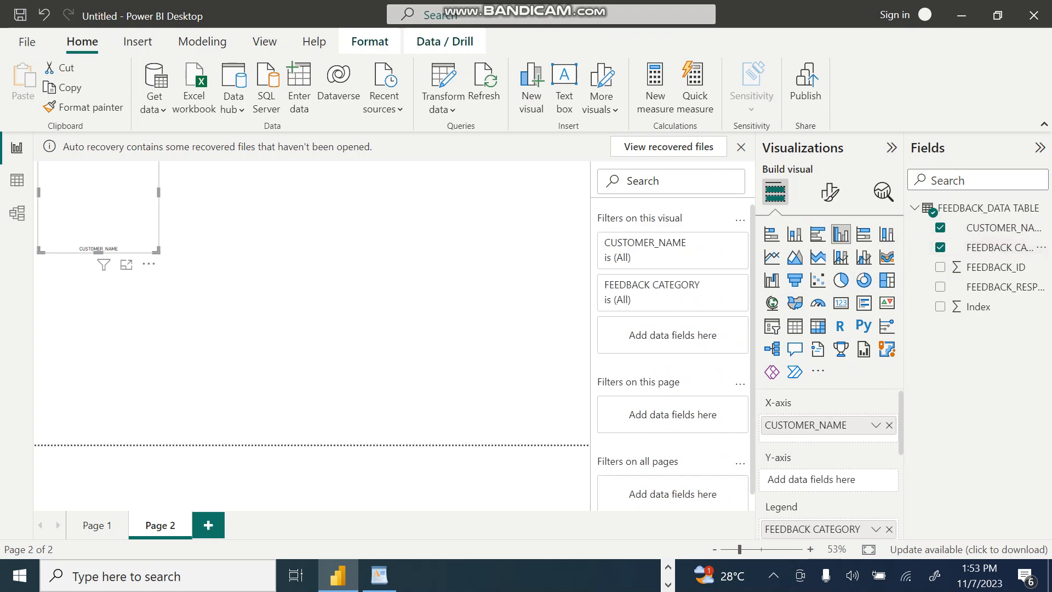
drag(259, 294, 290, 325)
drag(164, 247, 221, 343)
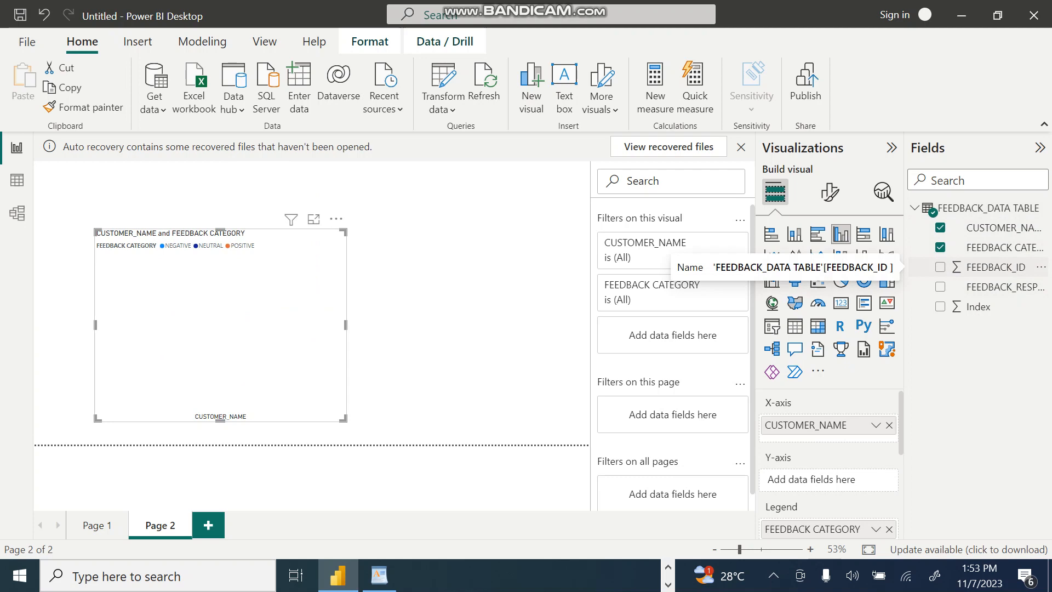
Step: Change the visual to a stacked bar chart and replace CUSTOMER_NAME with the Index field, keeping FEEDBACK CATEGORY as legend
click(771, 234)
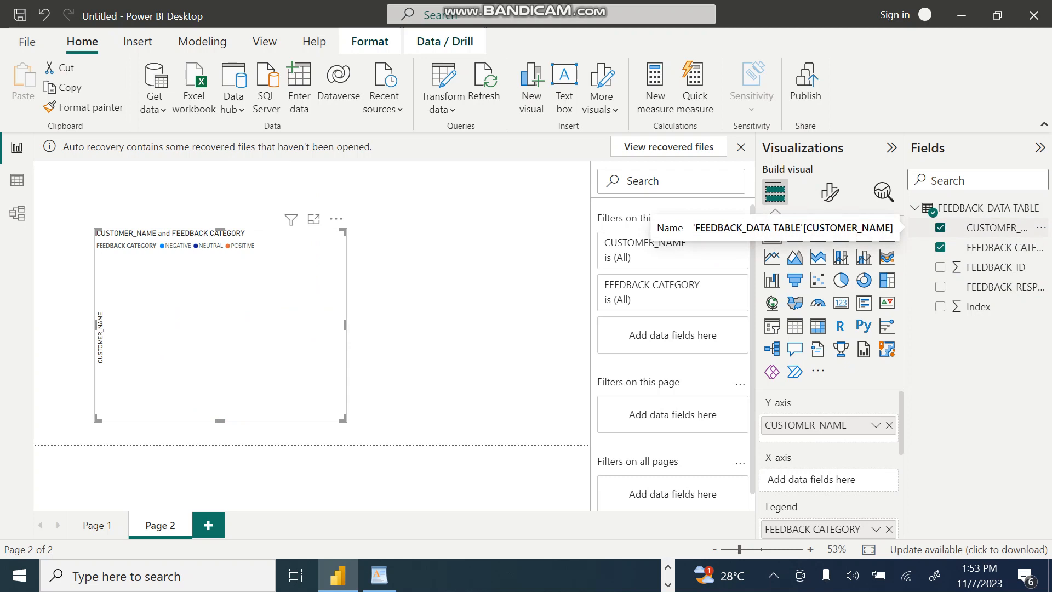
click(992, 227)
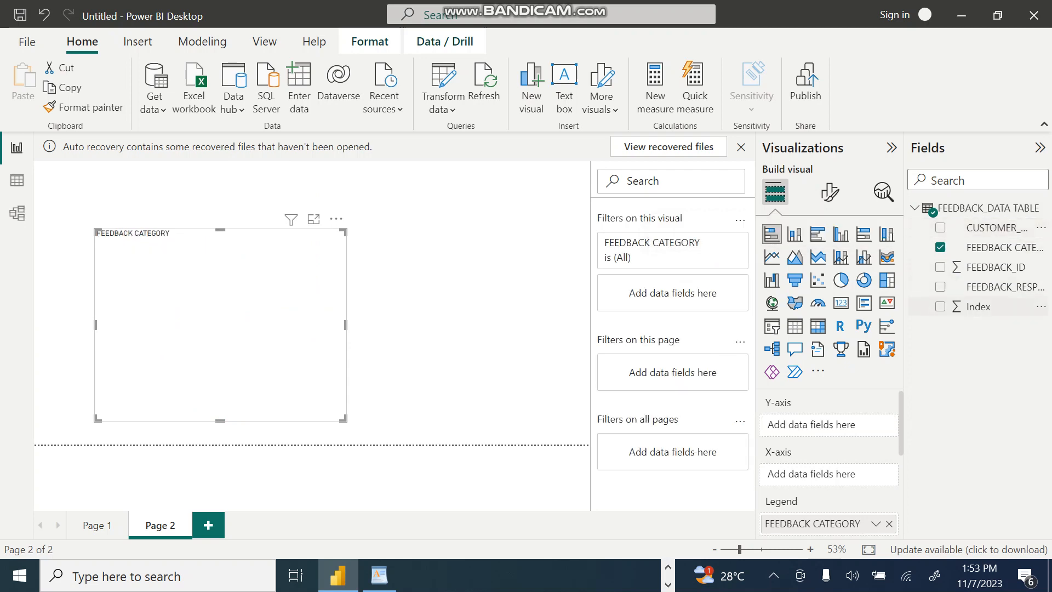
click(978, 306)
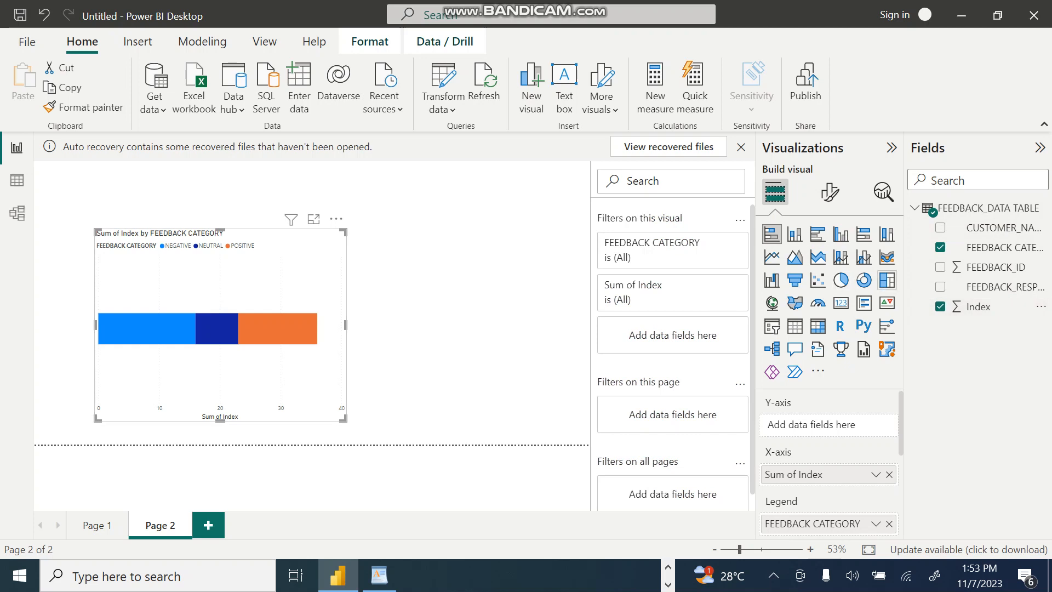
Step: Convert the visual to a clustered bar chart and adjust its upper and lower edges to make it taller
click(817, 234)
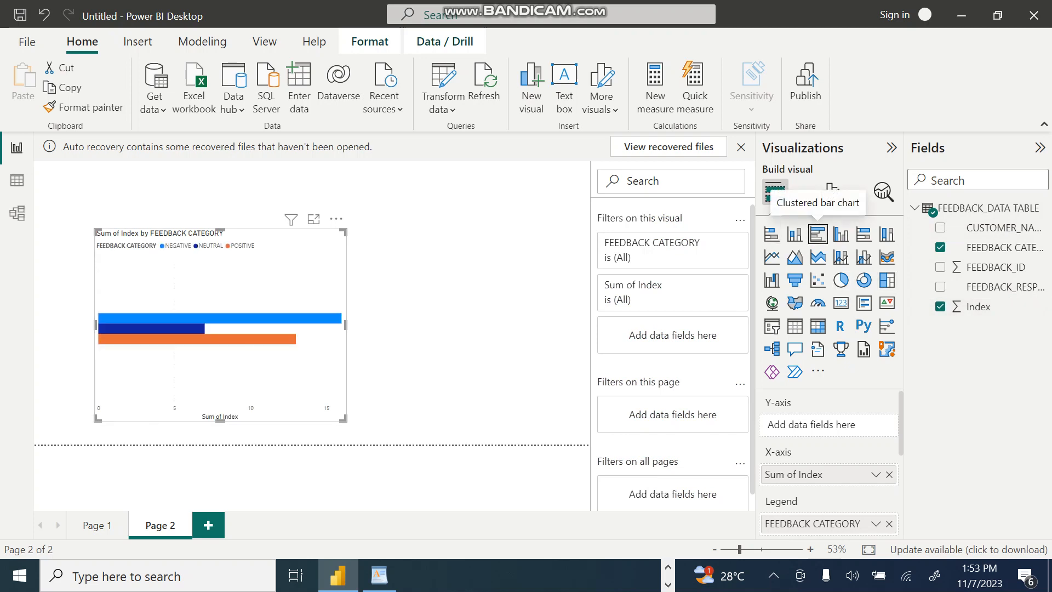
drag(220, 229, 220, 169)
drag(220, 421, 220, 389)
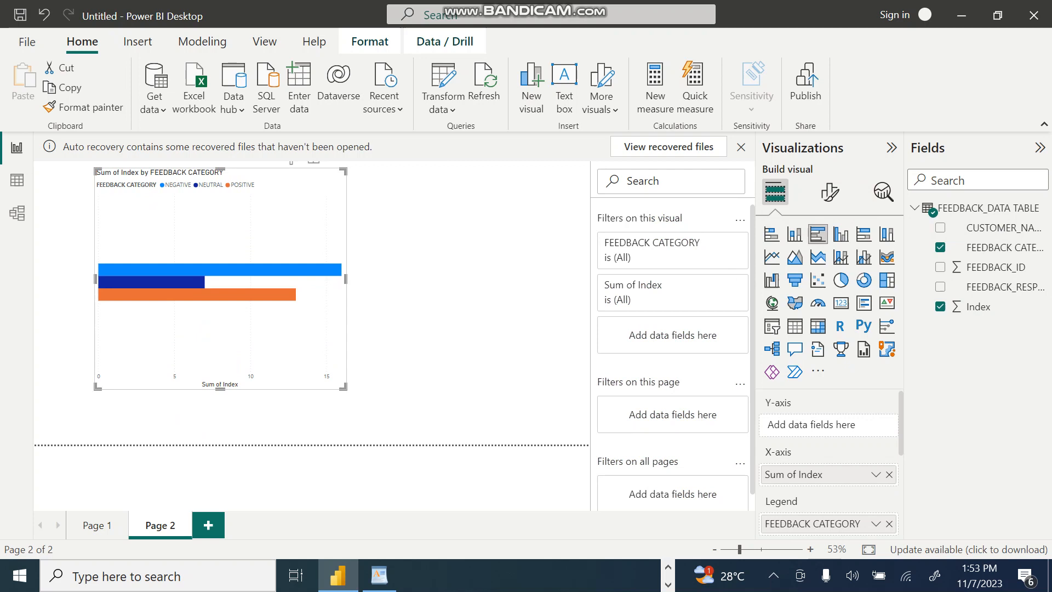
Step: Convert the visual to a donut chart and resize it to cover the right part of the page
click(863, 280)
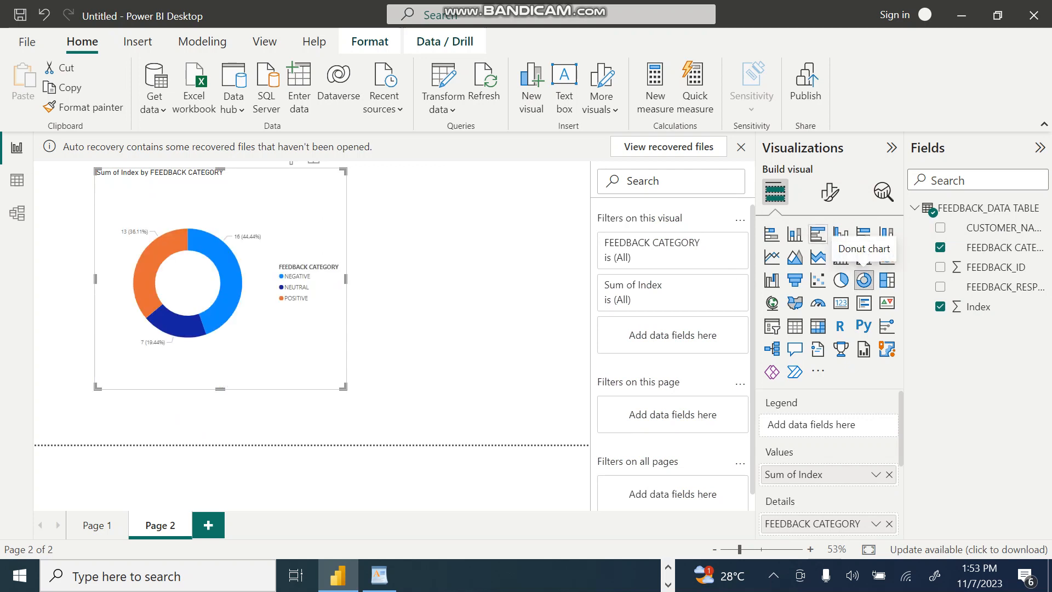
drag(346, 279, 589, 279)
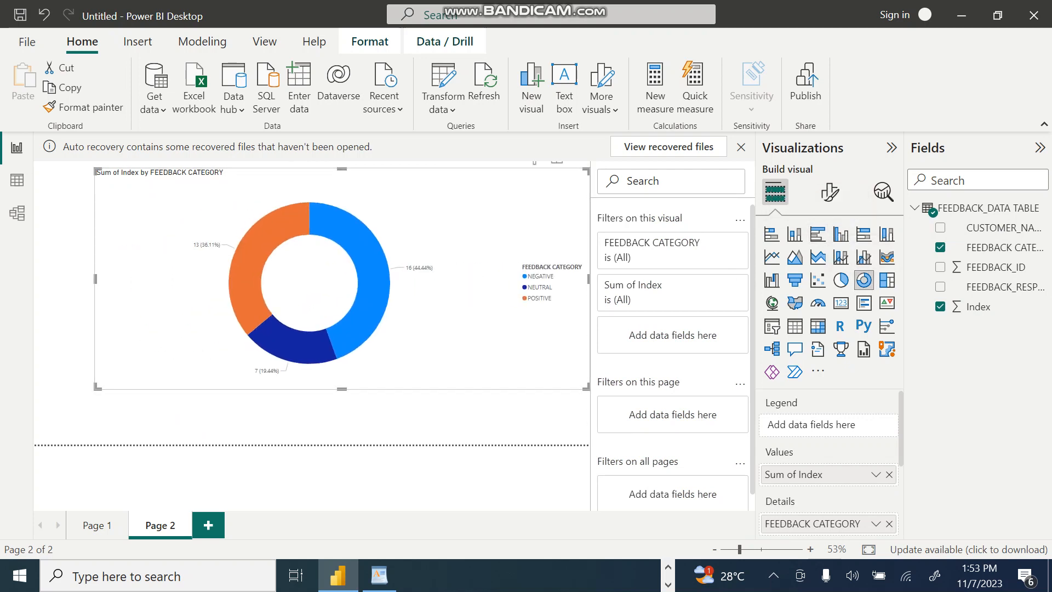
drag(96, 278, 271, 279)
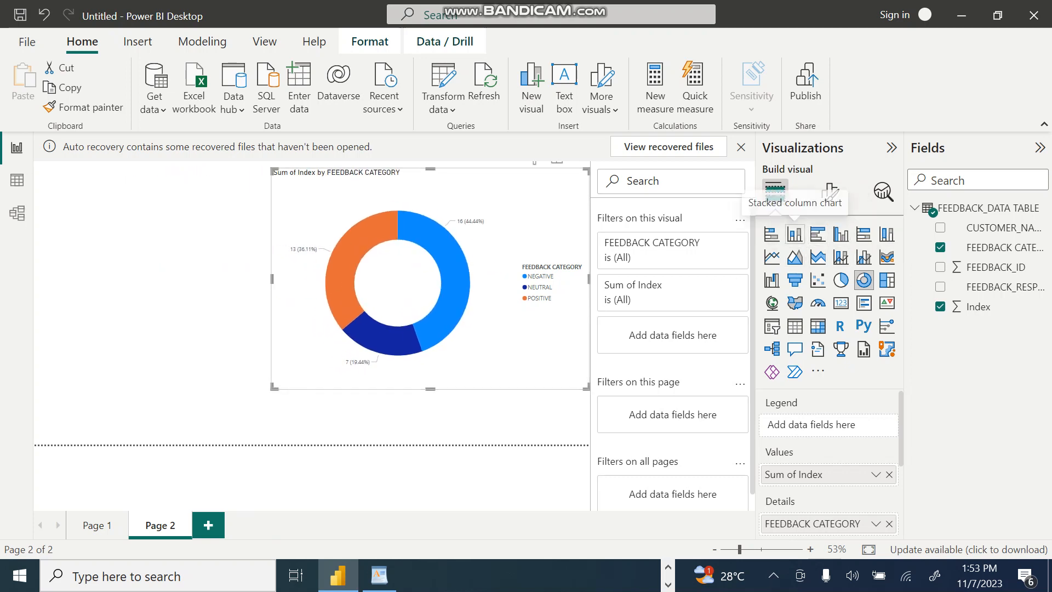
Step: Change the donut chart to a stacked column chart and deselect it
click(794, 234)
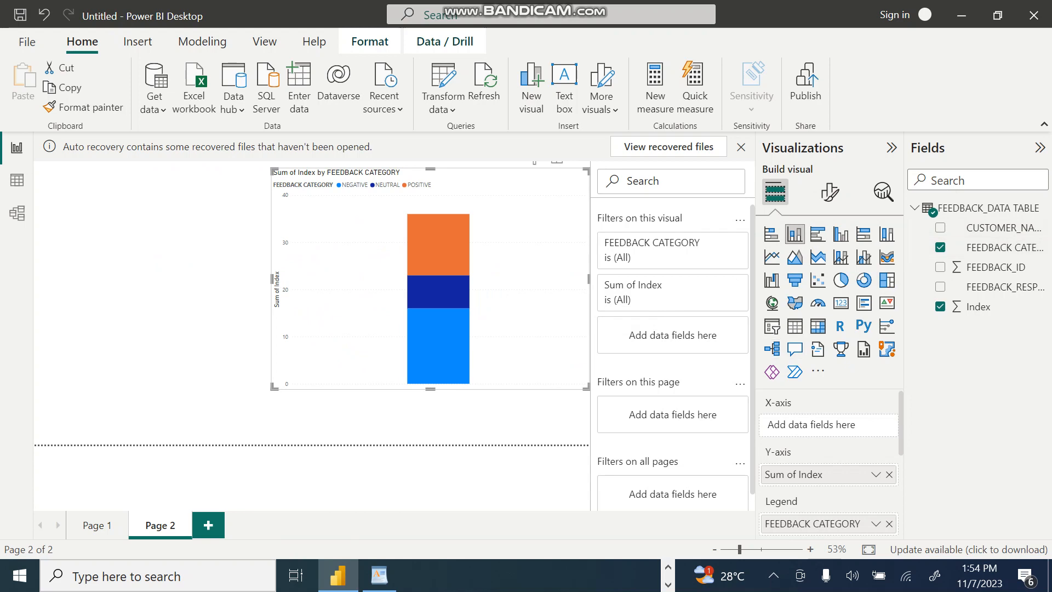
click(164, 307)
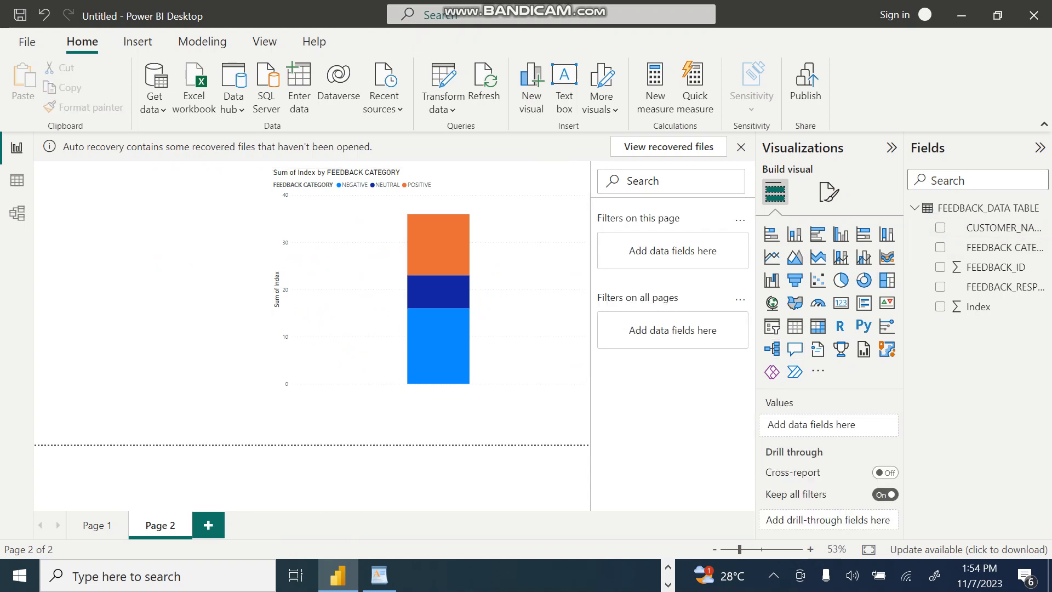
Step: Add a CUSTOMER_NAME slicer, shrunk to fit its list of names and placed in the space beside the stacked column chart
click(772, 326)
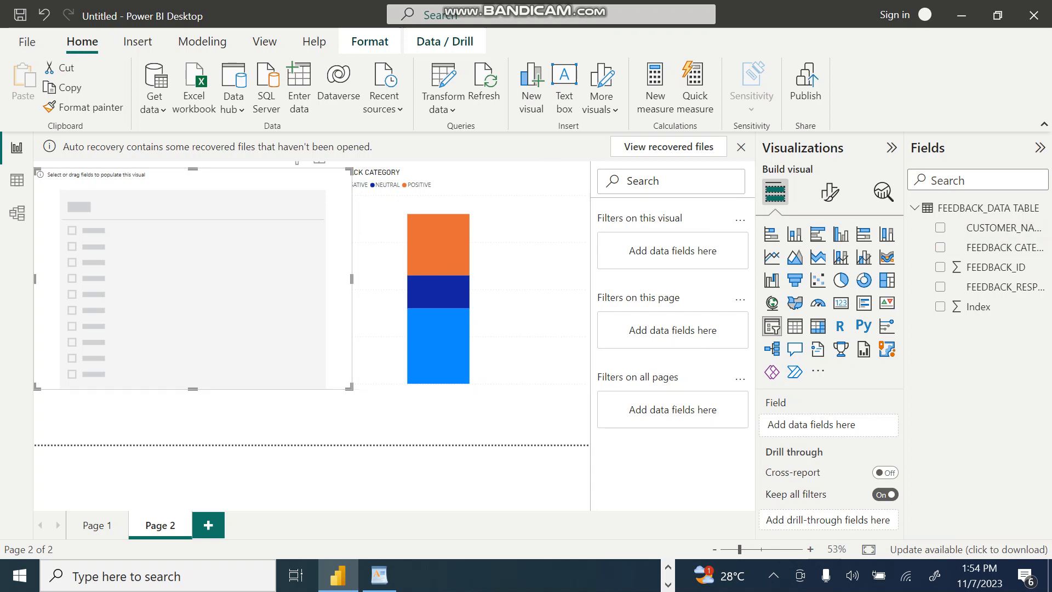
click(940, 227)
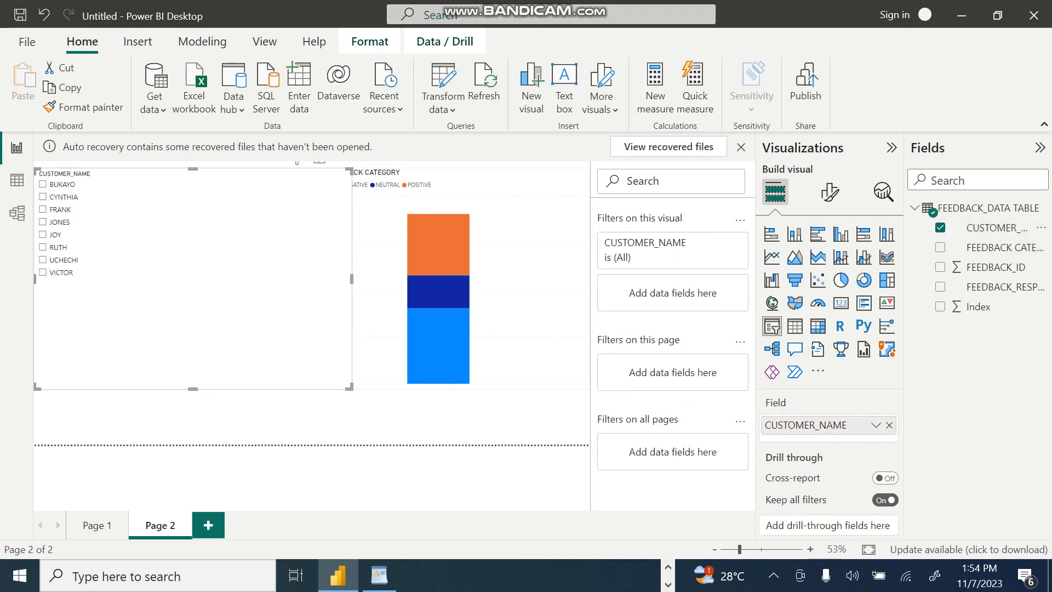
drag(352, 279, 114, 279)
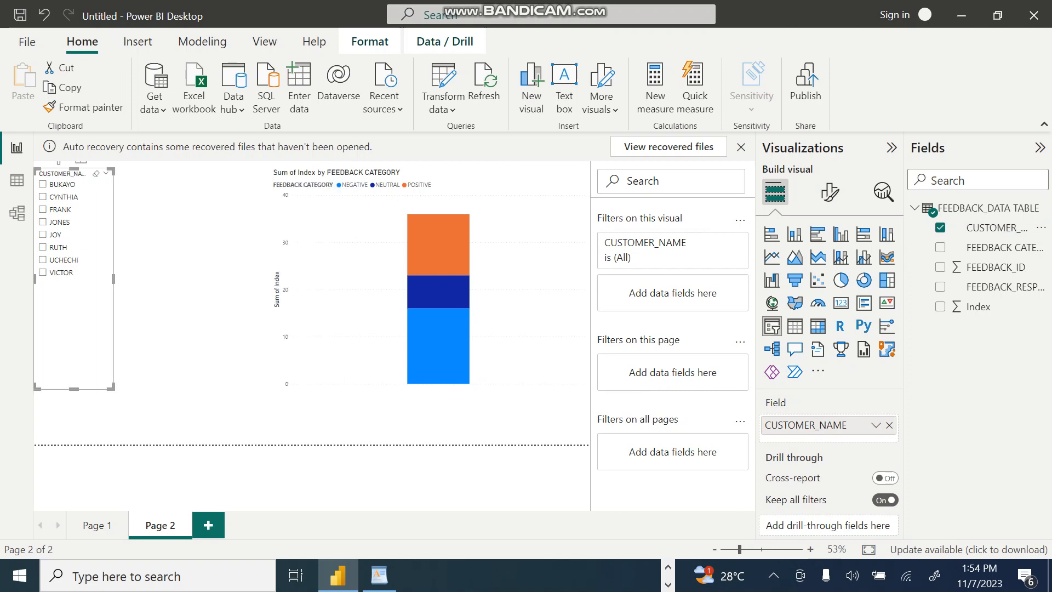
drag(74, 388, 74, 285)
click(159, 335)
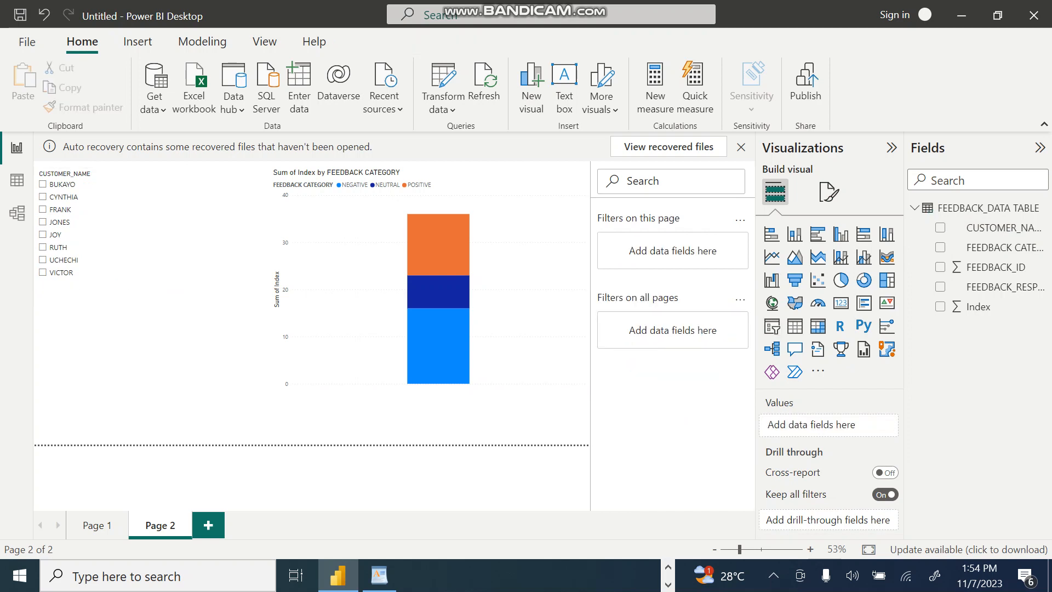
drag(74, 174, 158, 174)
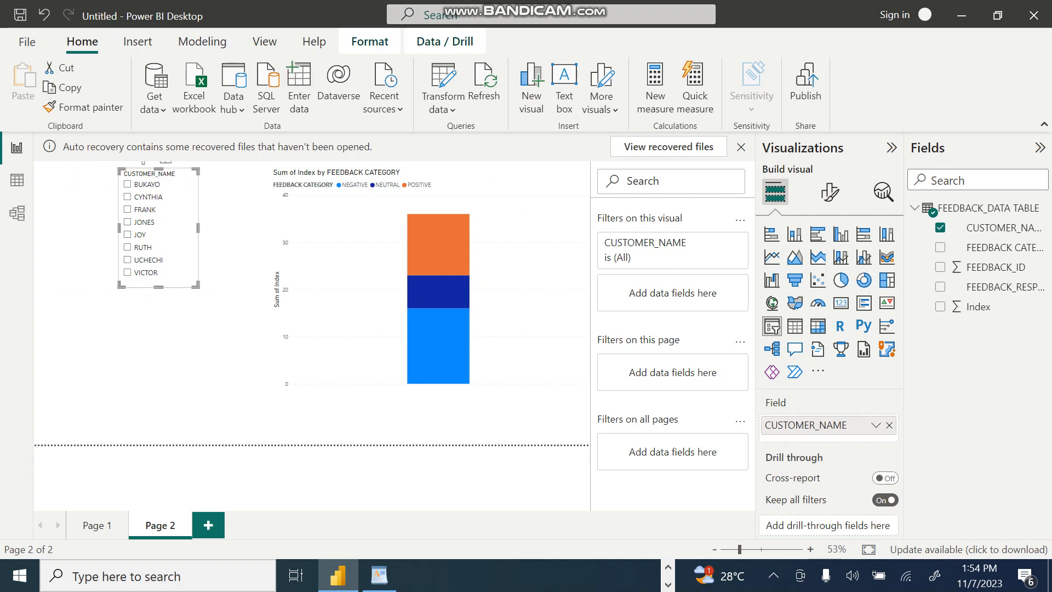
Step: Try the stacked column chart without the Index field, converted to a funnel chart of FEEDBACK CATEGORY
click(165, 342)
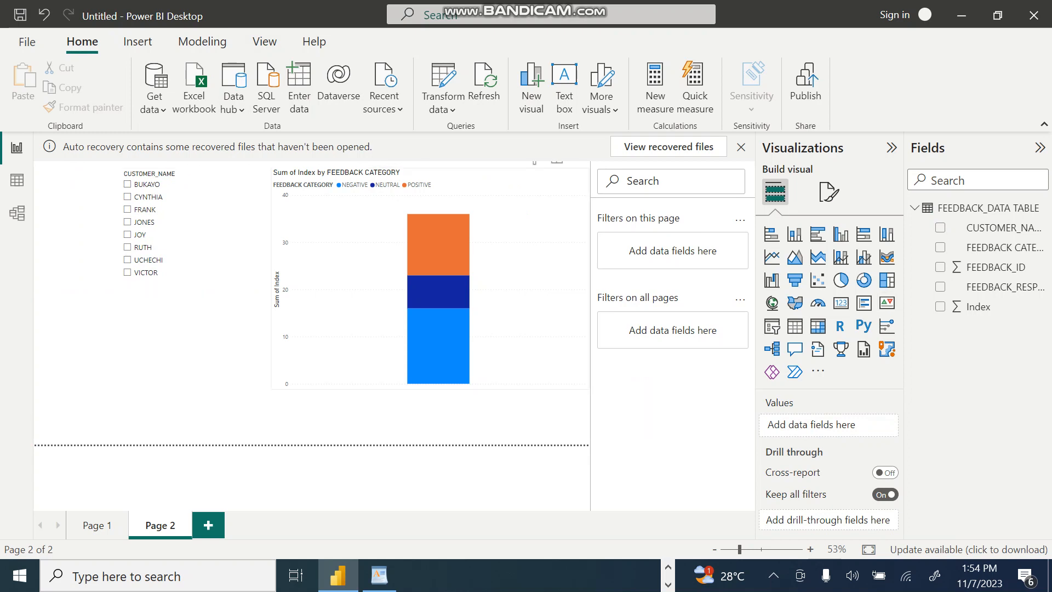
click(362, 246)
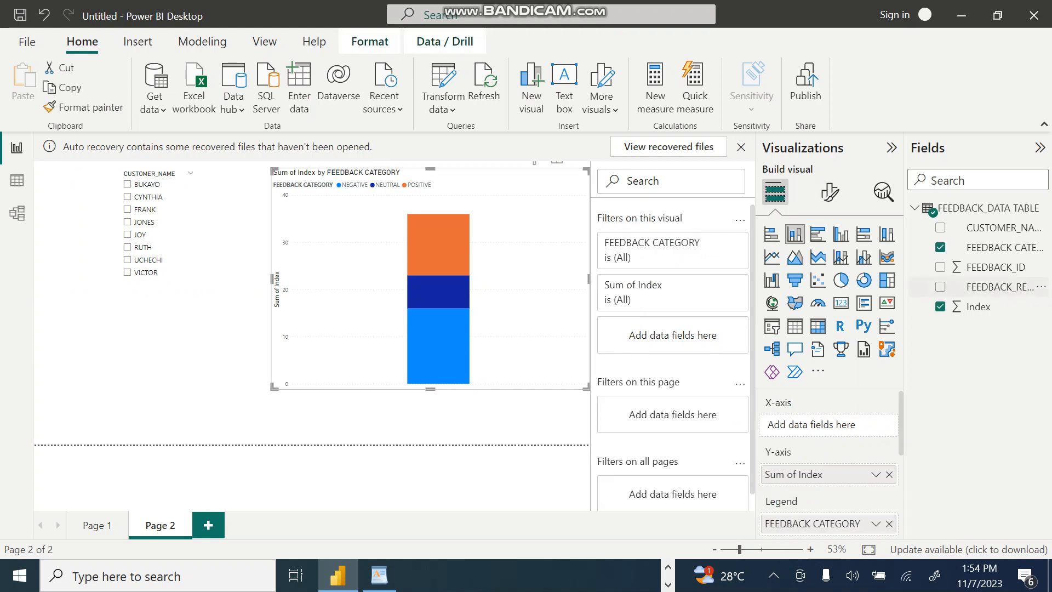
click(940, 306)
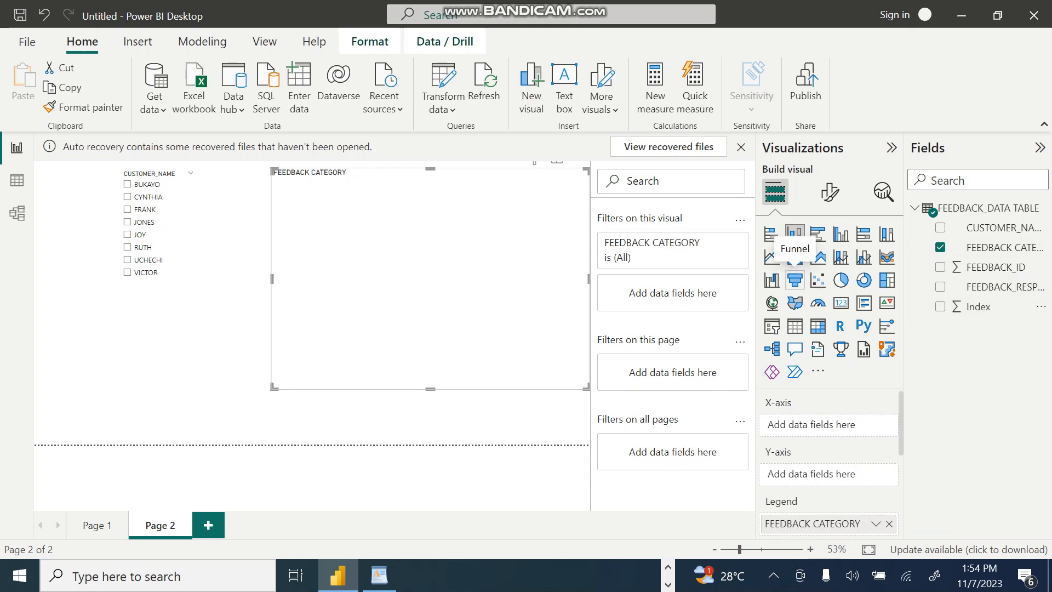
click(795, 280)
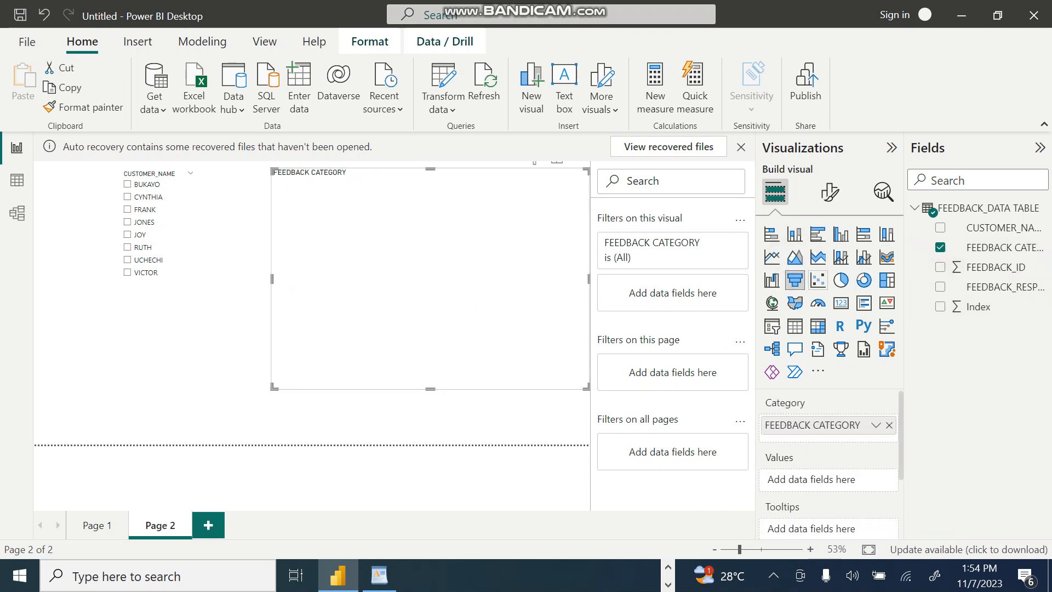
click(940, 247)
click(940, 247)
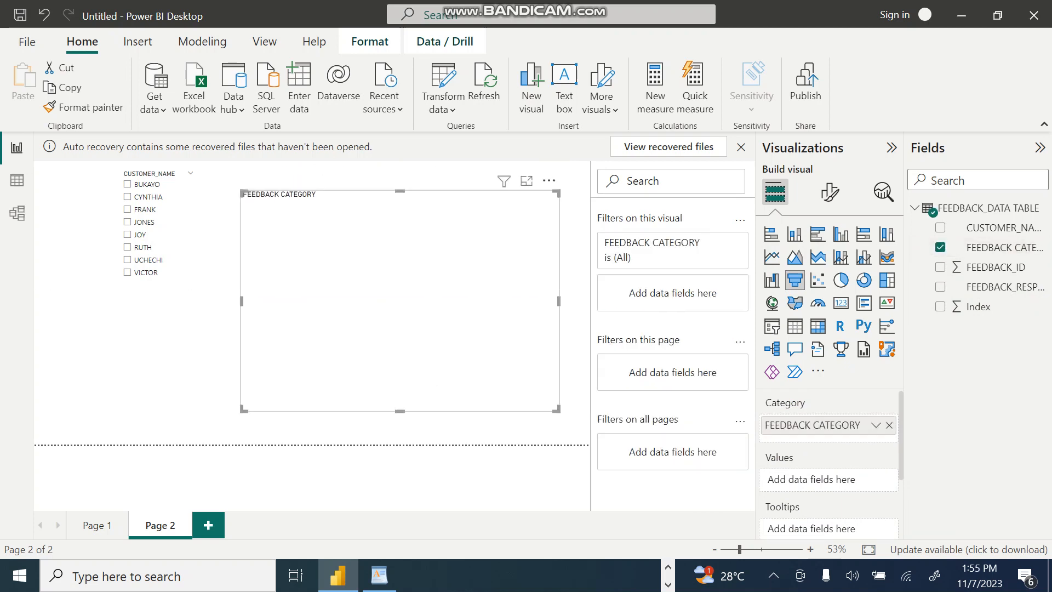
Step: Remove the FEEDBACK CATEGORY funnel chart from the page, keeping only the CUSTOMER_NAME slicer
click(549, 180)
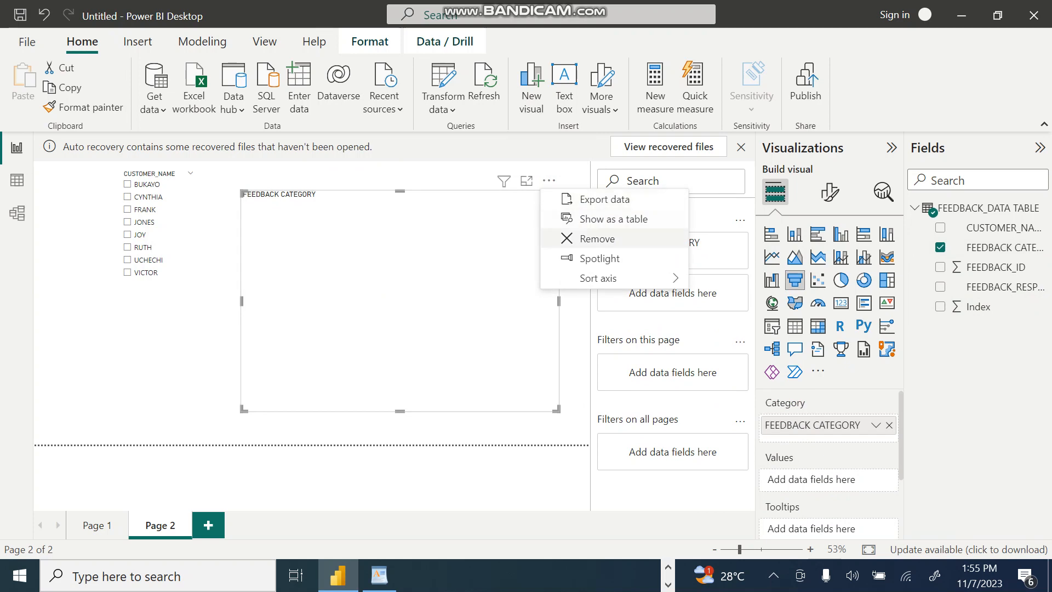
click(586, 238)
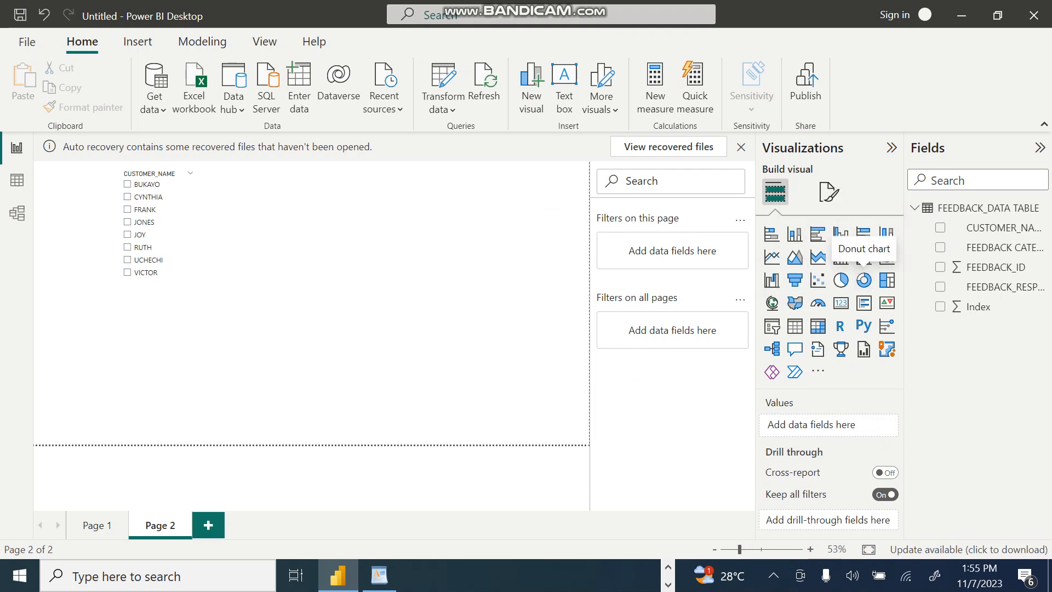
Step: Add a donut chart with FEEDBACK CATEGORY as its legend and widen it to about twice its width
click(864, 280)
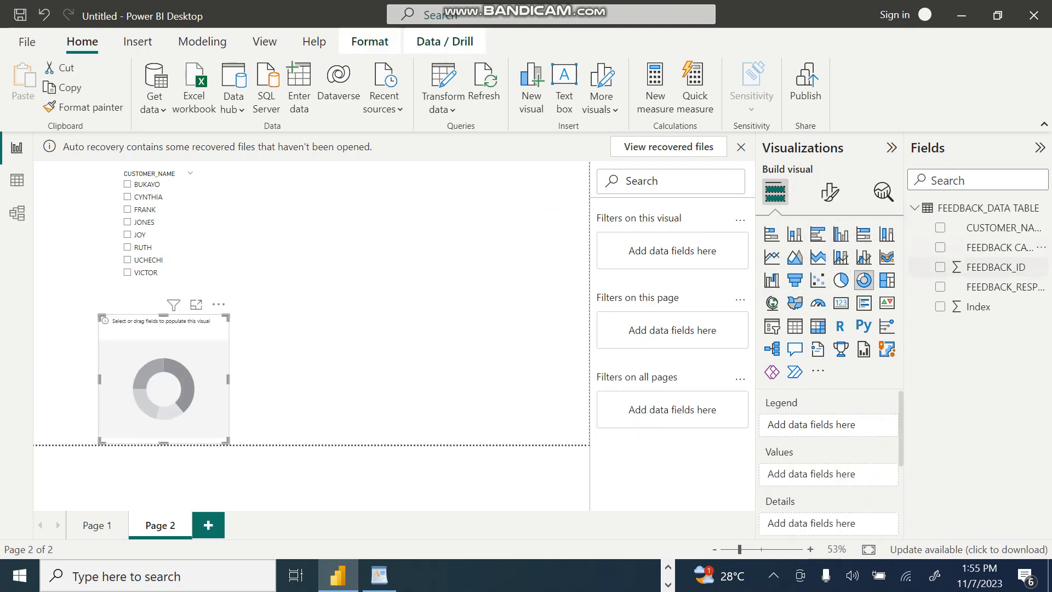
click(940, 248)
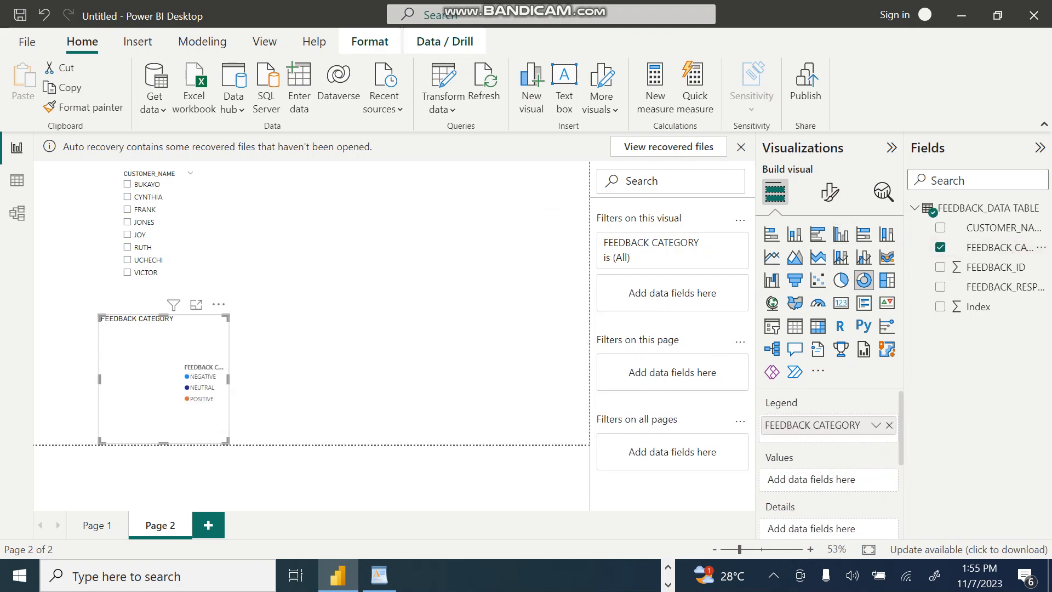
drag(228, 379, 371, 378)
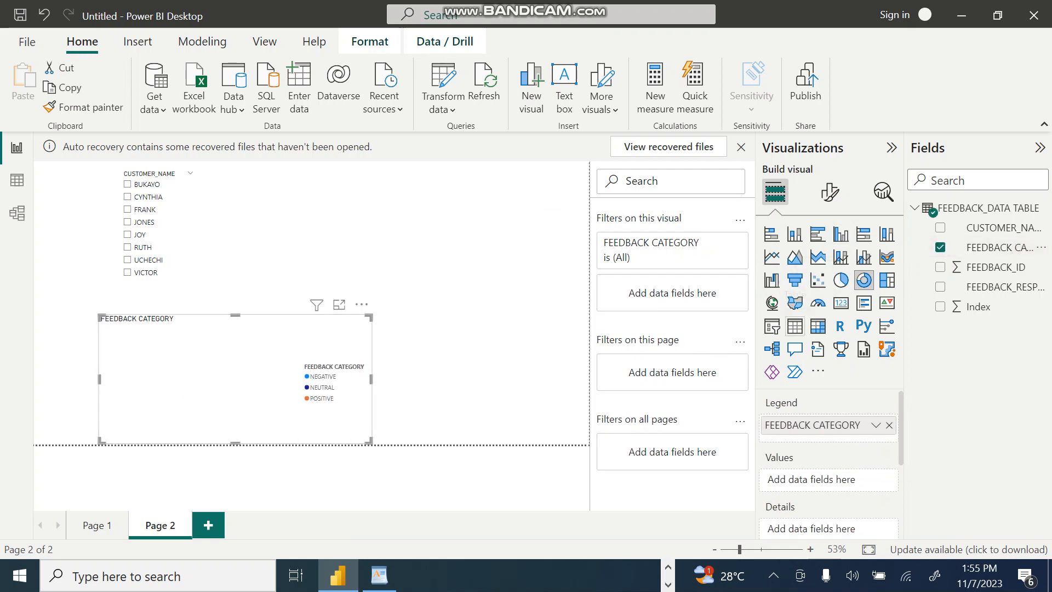
Step: Try the FEEDBACK CATEGORY visual as a funnel, 100% stacked bar chart, 100% stacked column chart and filled map
click(795, 280)
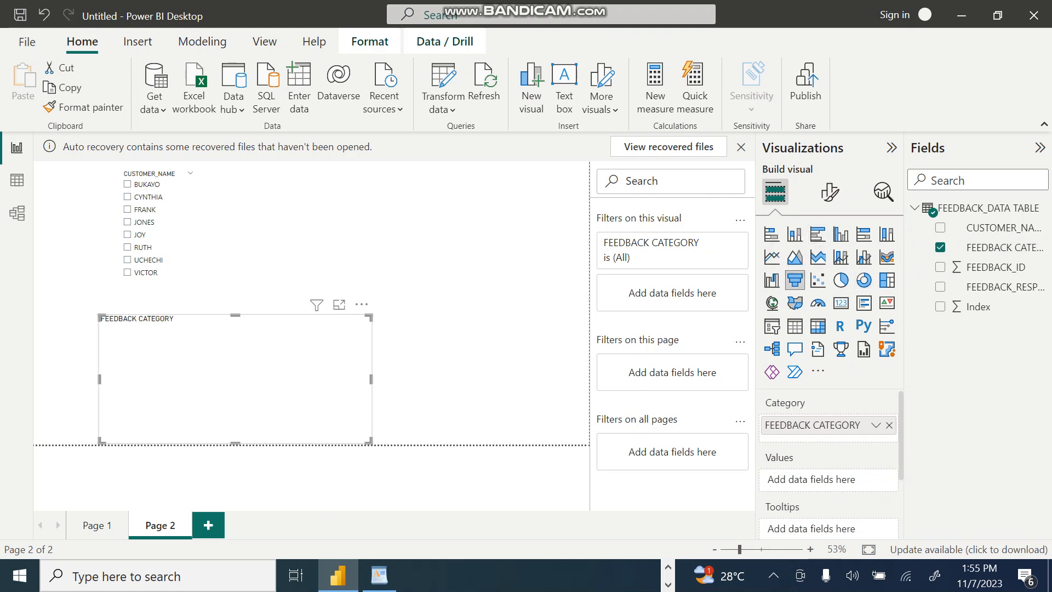
click(863, 234)
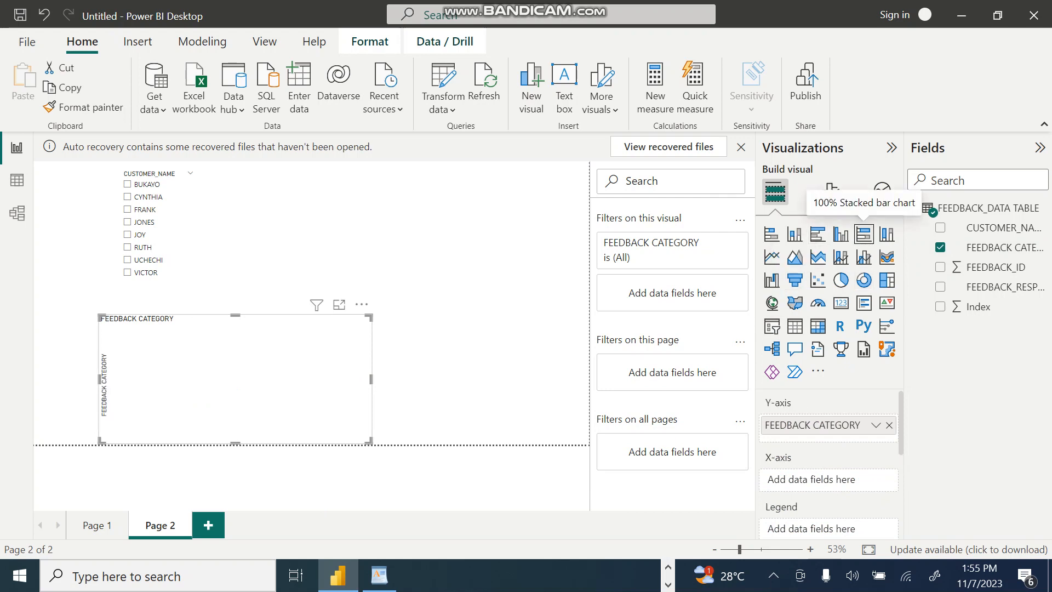
click(886, 234)
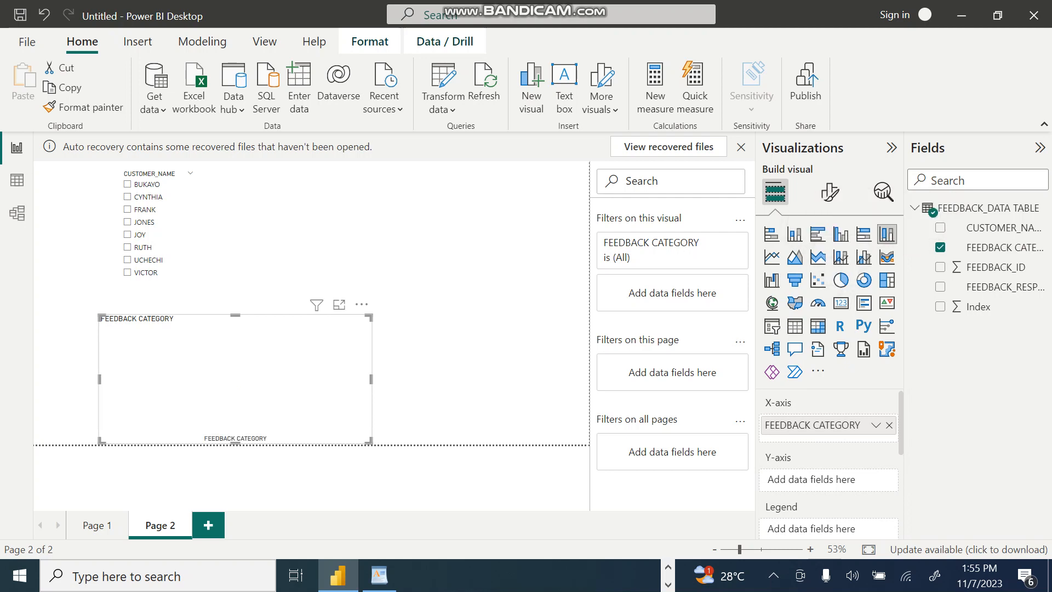
click(794, 303)
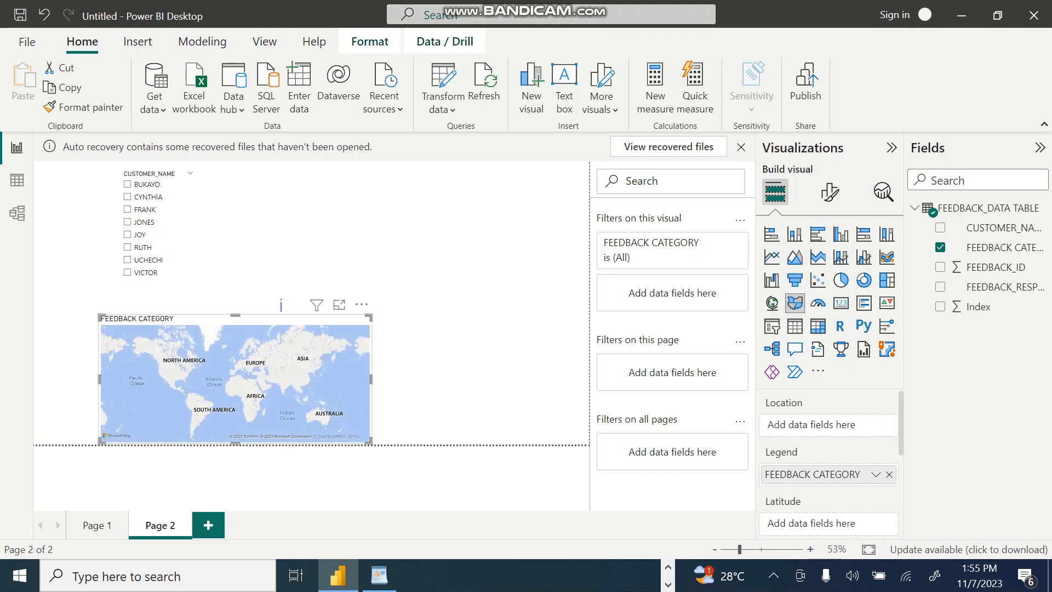
Step: Move the filled map beside the CUSTOMER_NAME slicer and remove it from the page
drag(281, 305, 406, 167)
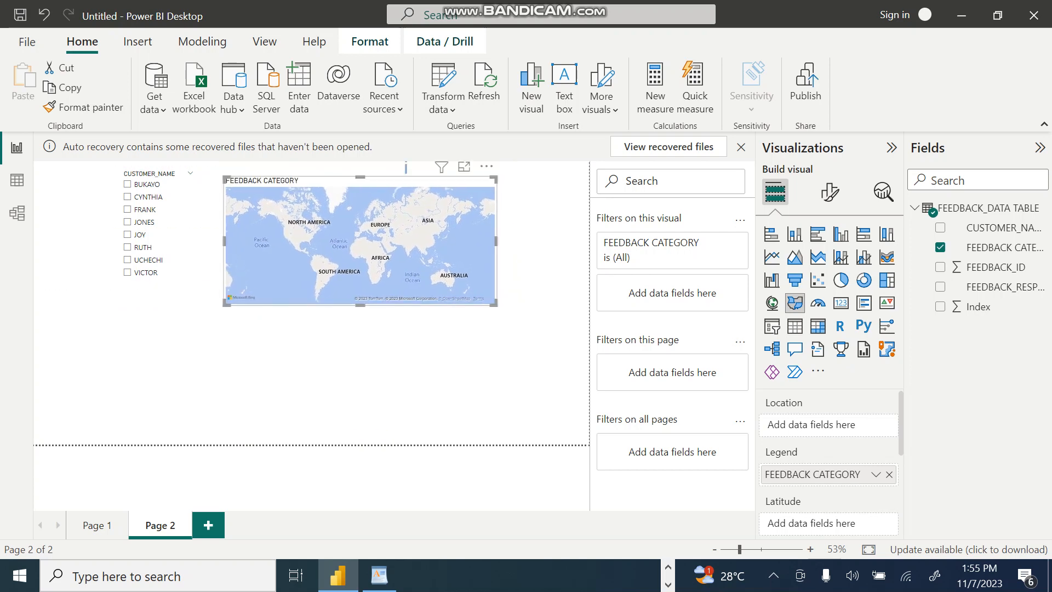
click(486, 166)
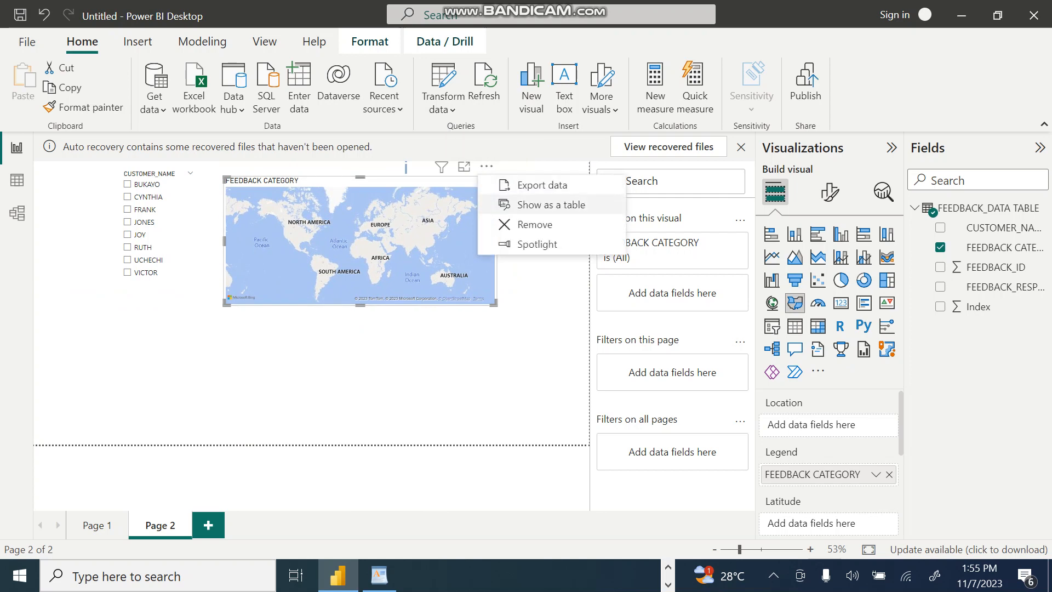
click(534, 224)
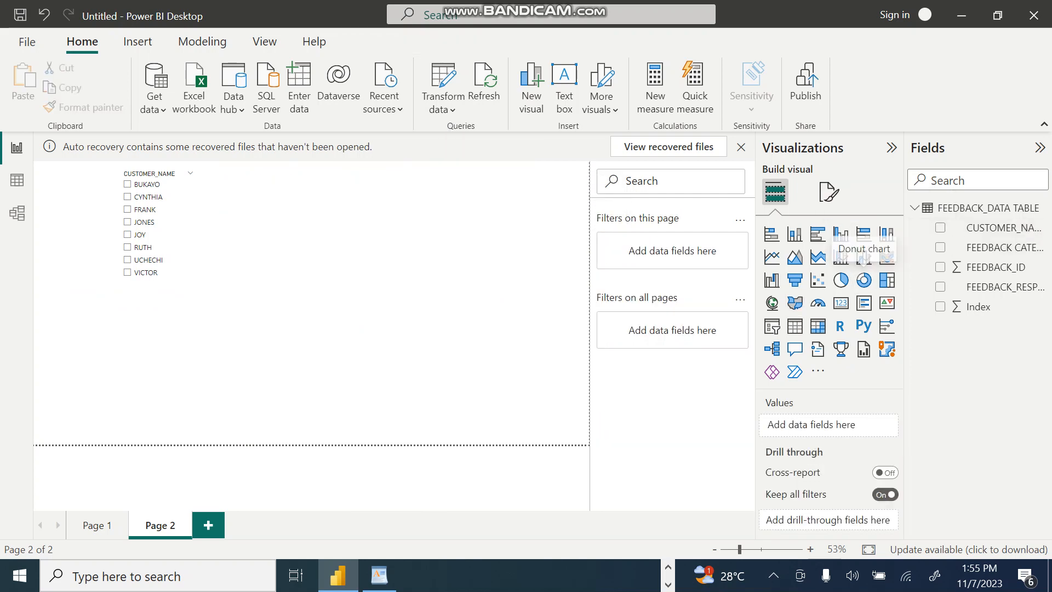
Step: Add a treemap in the free space beside the slicer with CUSTOMER_NAME as category and FEEDBACK CATEGORY as details
click(887, 280)
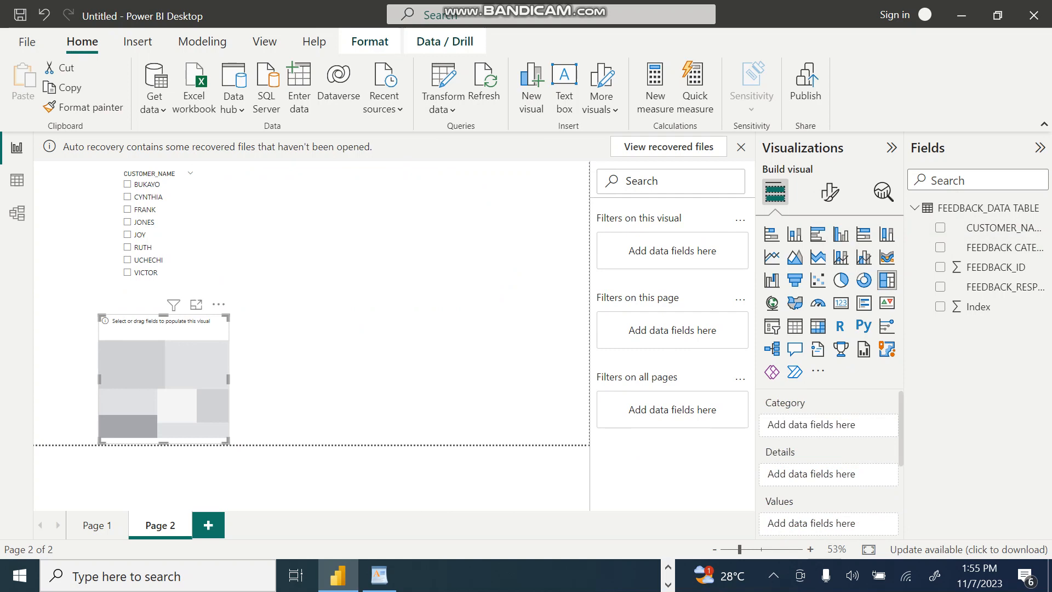
drag(163, 378, 434, 228)
click(940, 227)
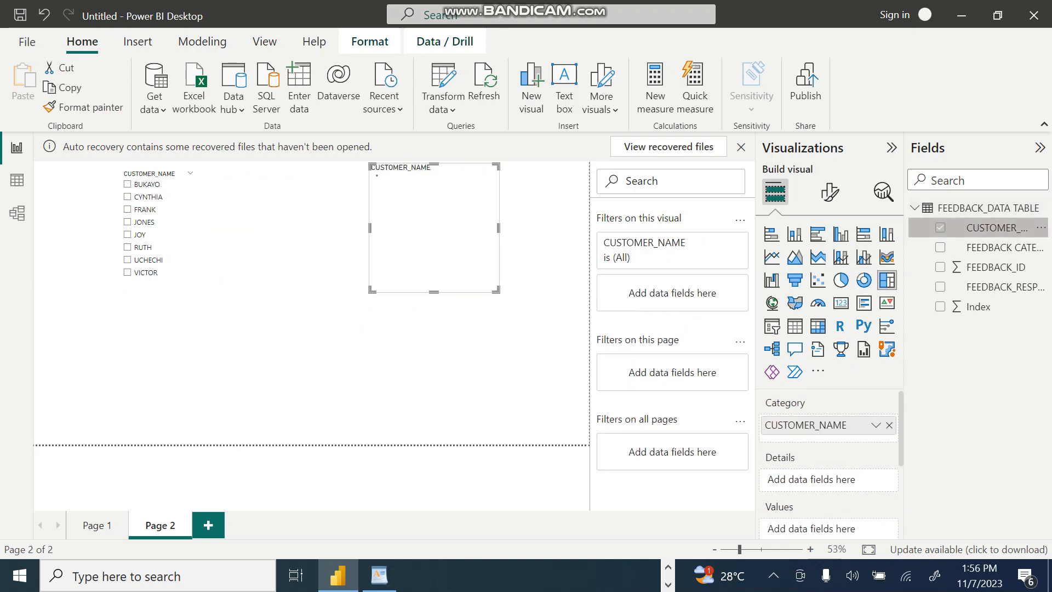
click(940, 247)
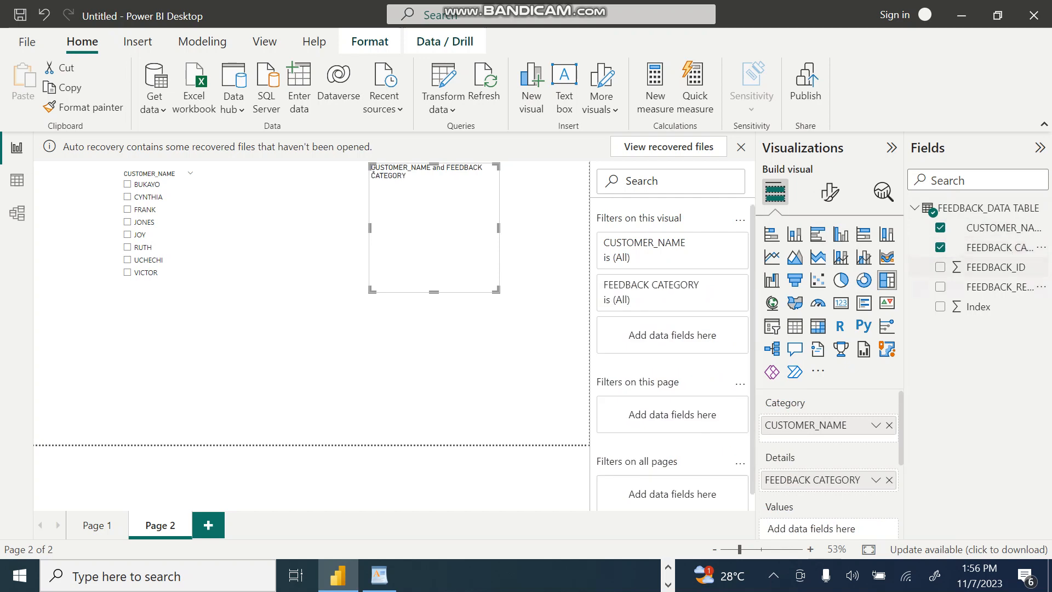
Step: Enlarge the treemap in width and height, add Index as its values and deselect it
drag(432, 227, 401, 227)
drag(466, 227, 587, 227)
drag(462, 292, 463, 341)
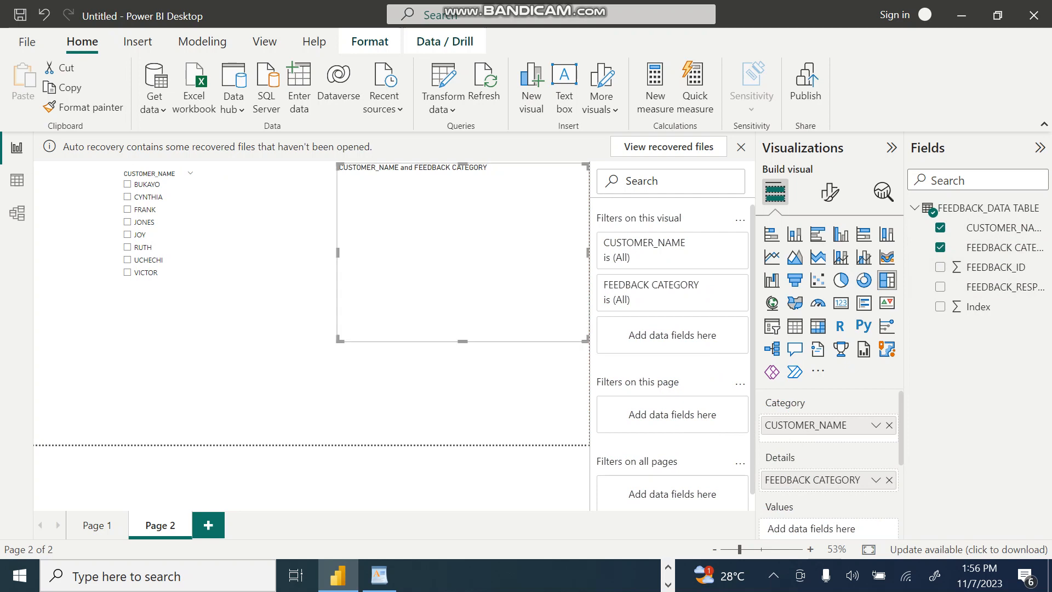
drag(588, 252, 546, 253)
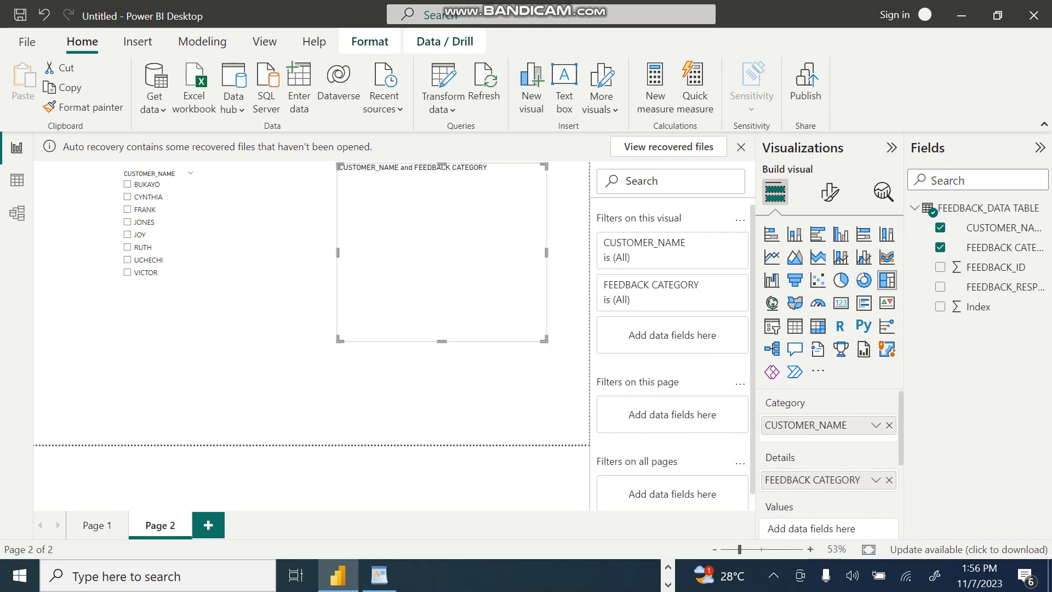
click(940, 306)
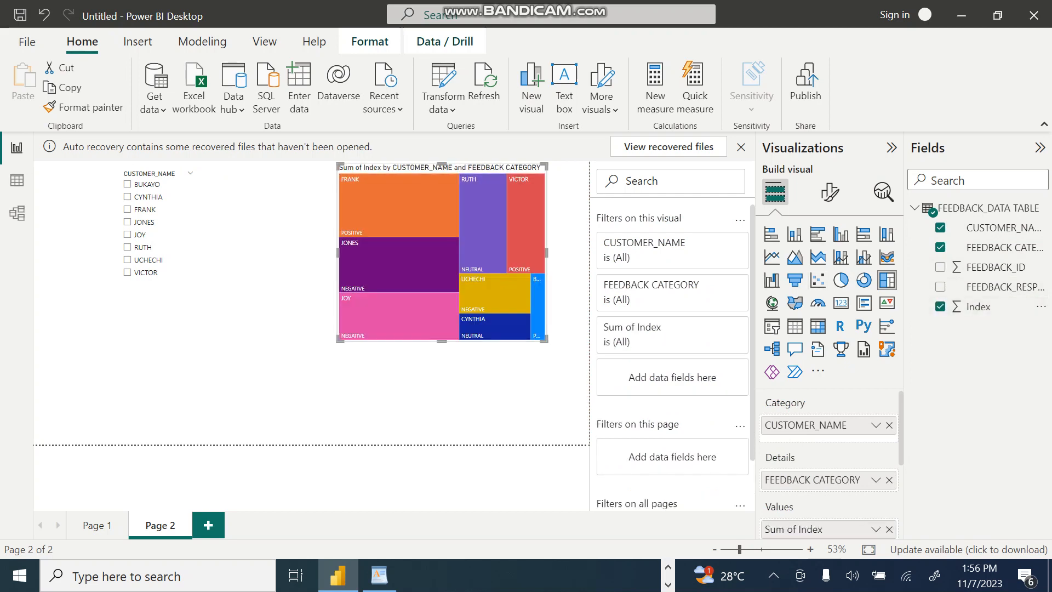
key(Escape)
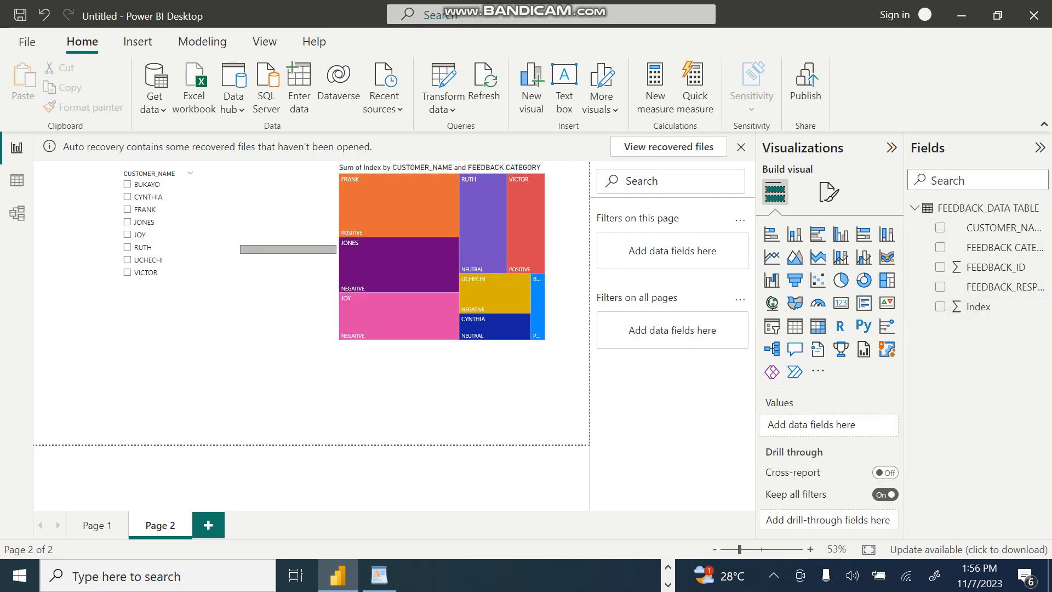
key(F12)
click(660, 141)
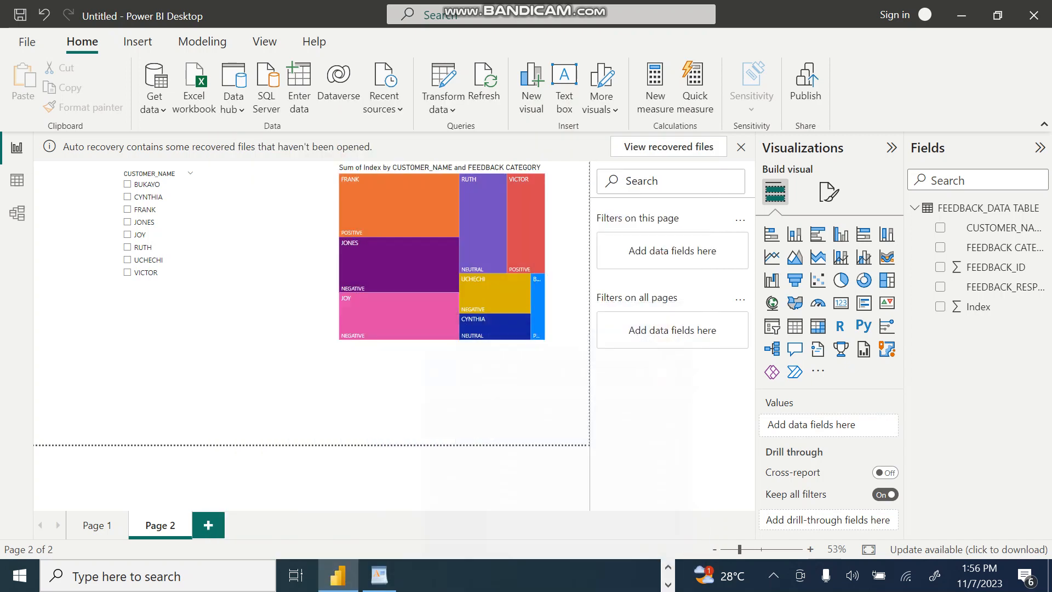
Step: Extend the treemap down to near the page's lower edge and across to the slicer, and clear its tile highlighting
click(482, 252)
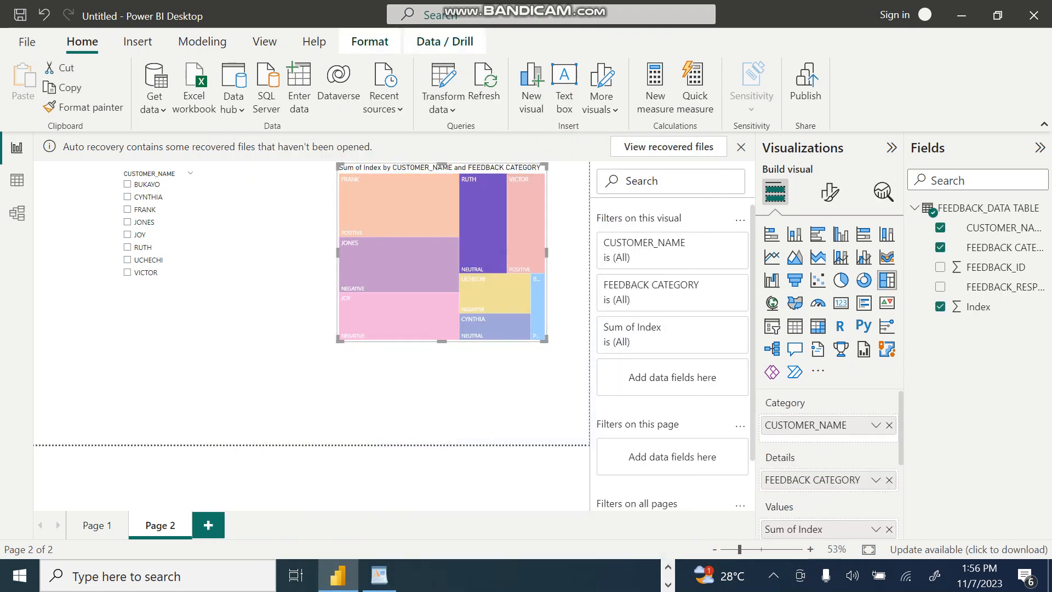
click(493, 326)
drag(442, 341, 441, 436)
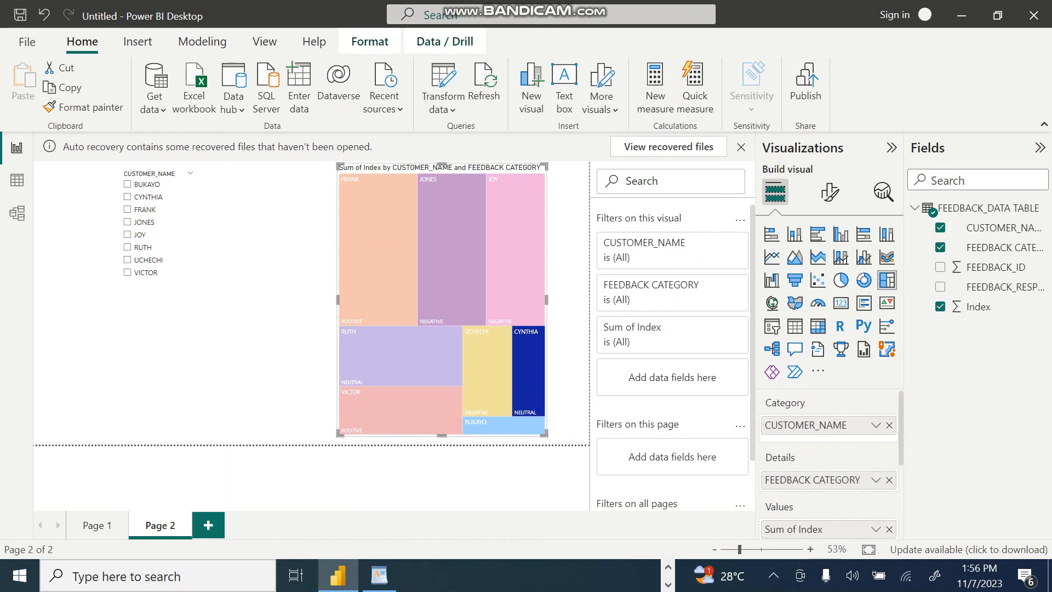
drag(338, 300, 212, 299)
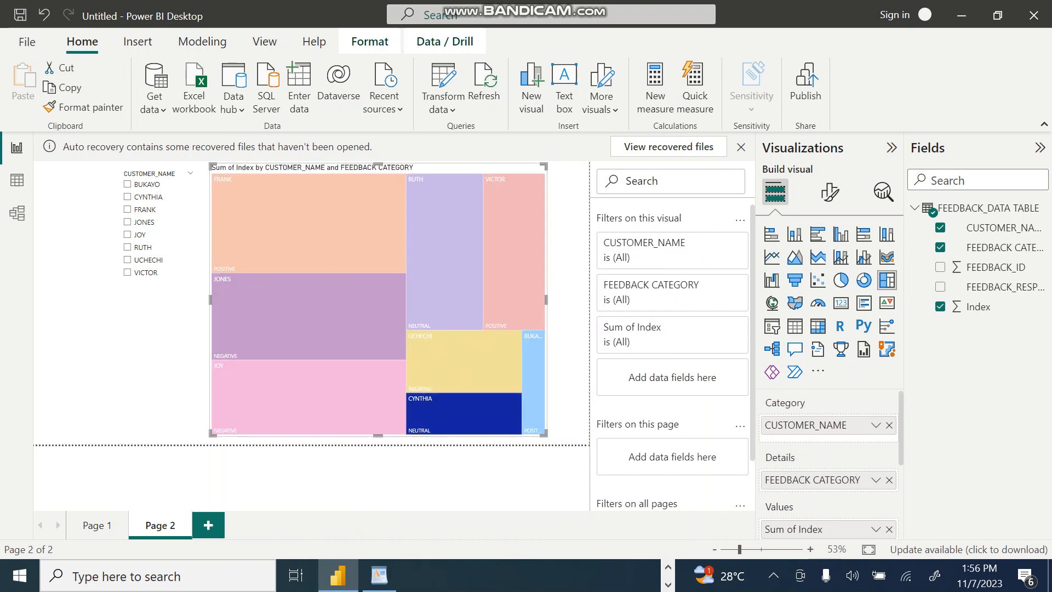
key(Escape)
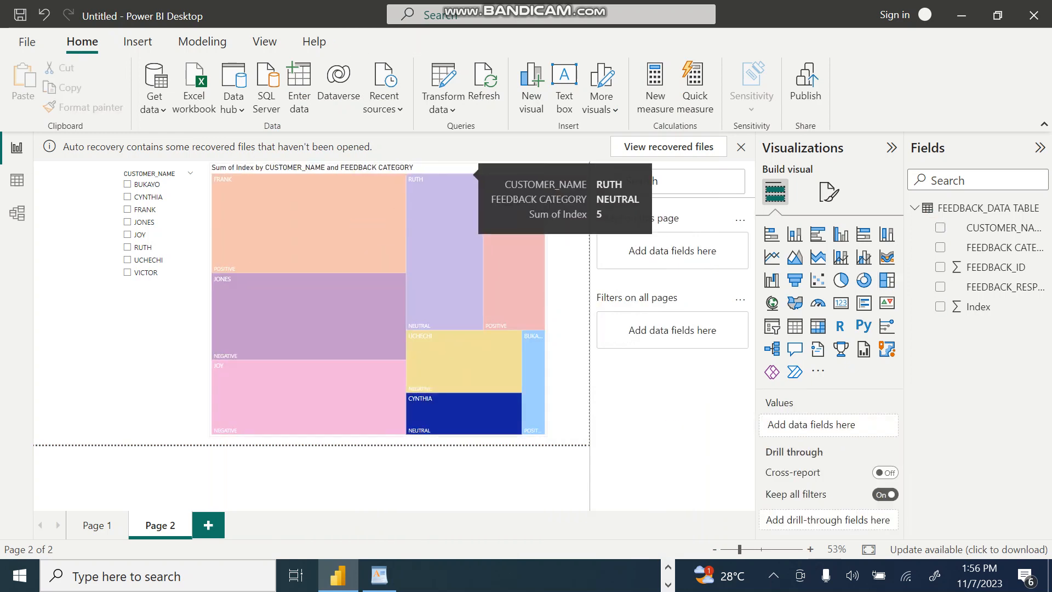
click(523, 224)
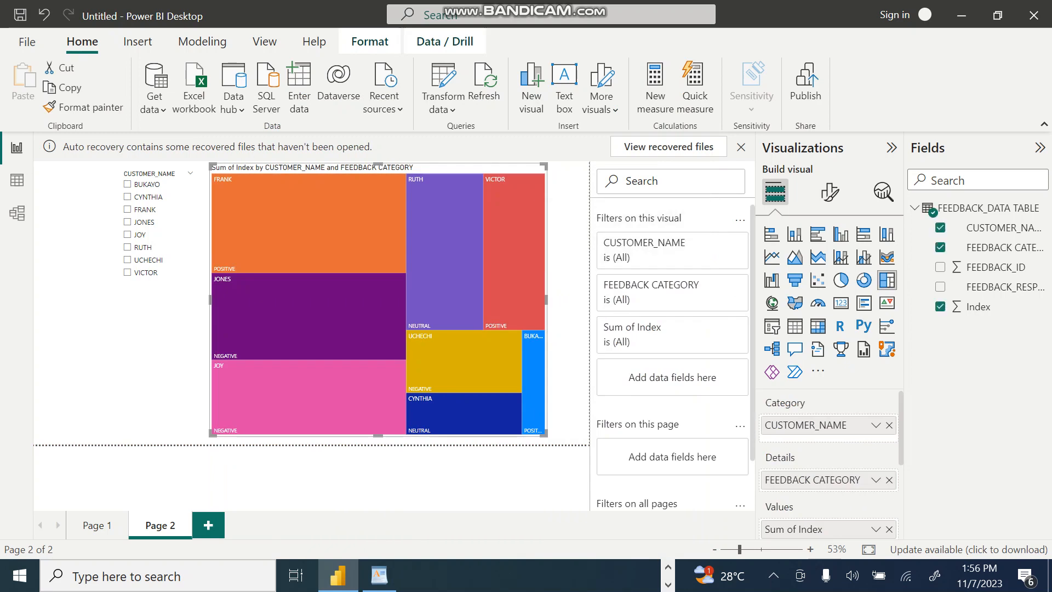
key(Escape)
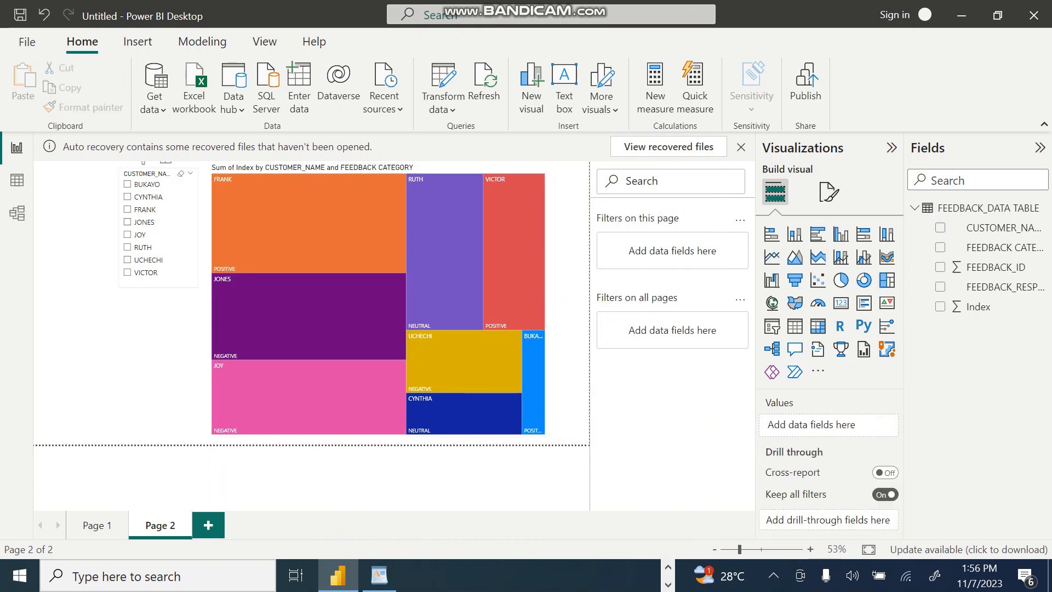
Step: Filter the treemap with the CUSTOMER_NAME slicer to the fourth, seventh, eighth and second listed customers, one at a time
click(141, 222)
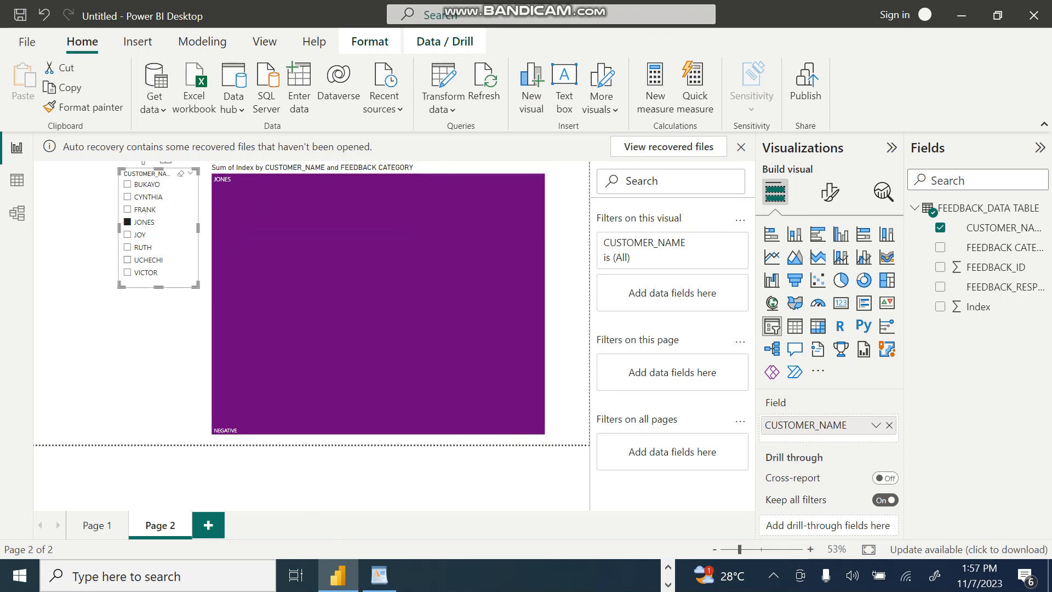
click(127, 259)
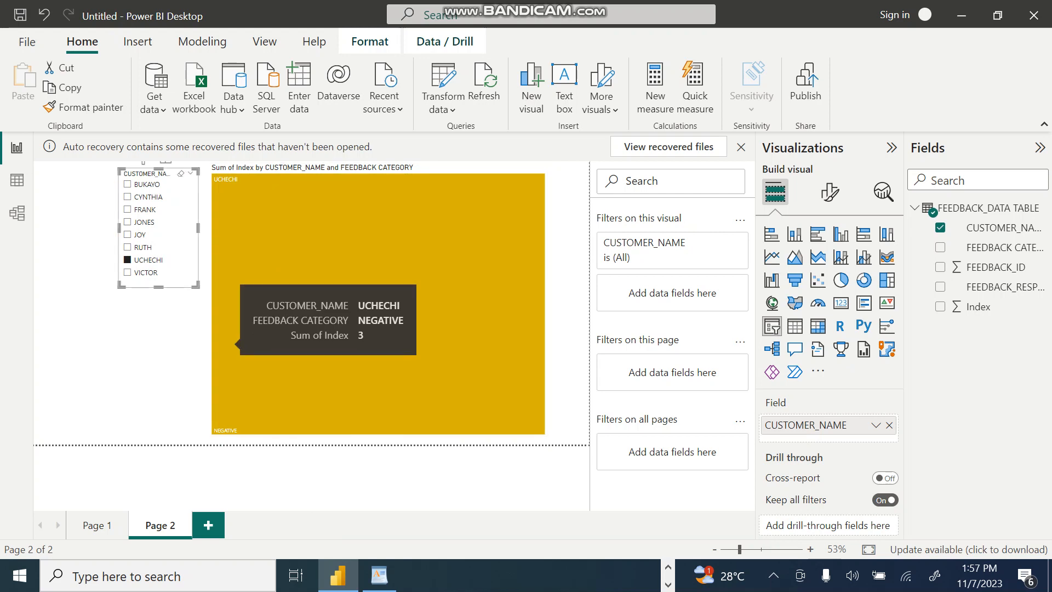
click(127, 272)
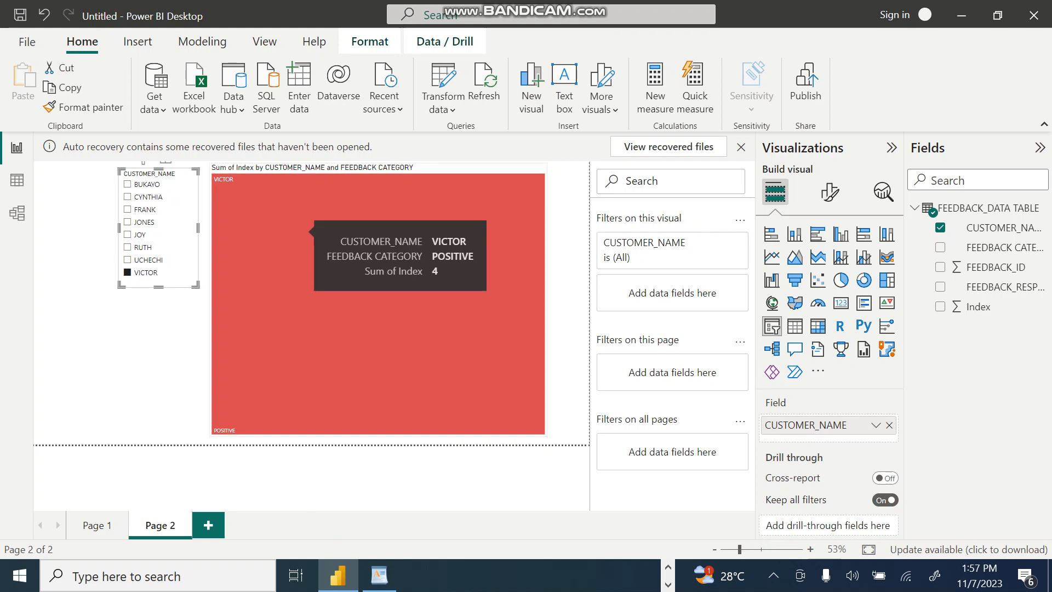
click(128, 196)
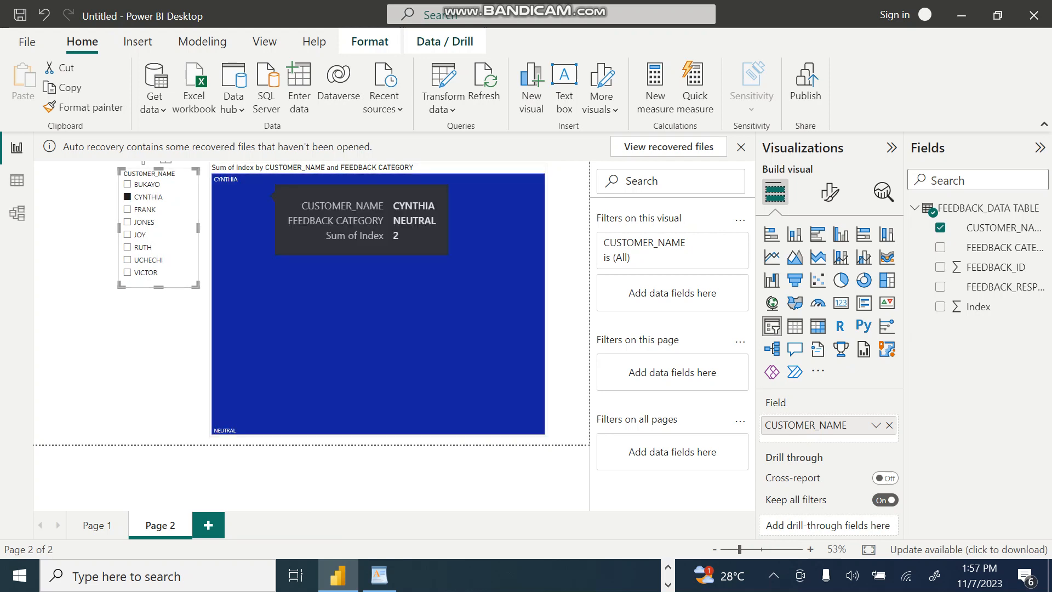
Step: Filter the treemap with the CUSTOMER_NAME slicer to the first and third listed customers, and check the feedback categories in the data table
click(127, 184)
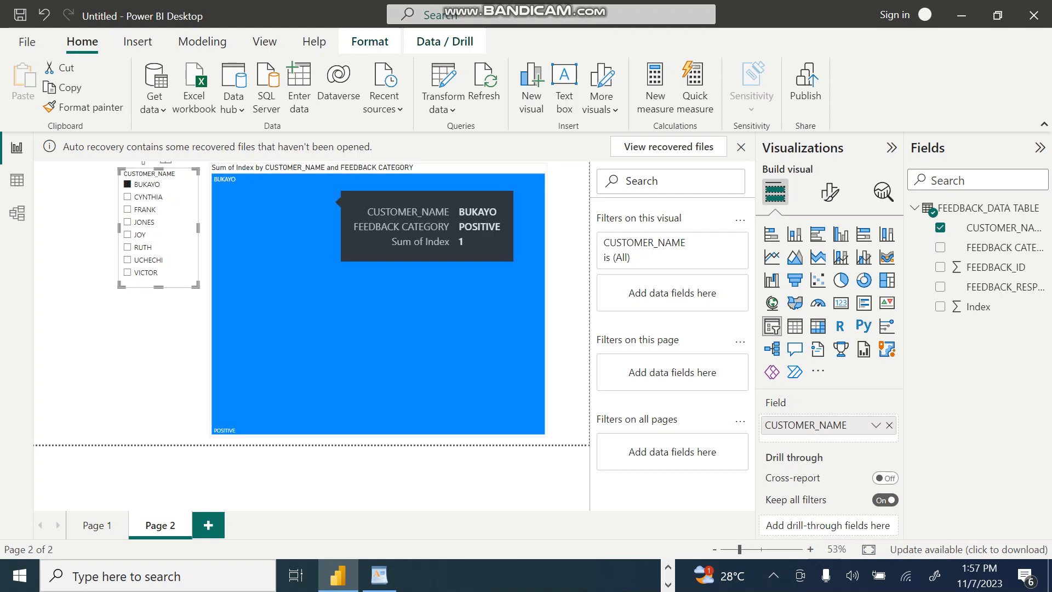
click(127, 209)
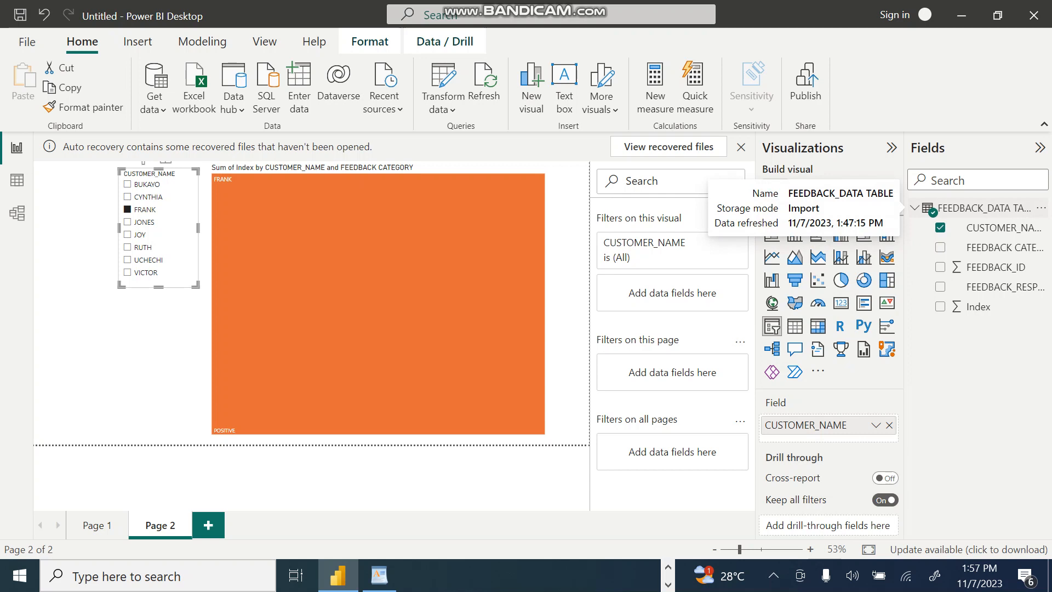
click(17, 180)
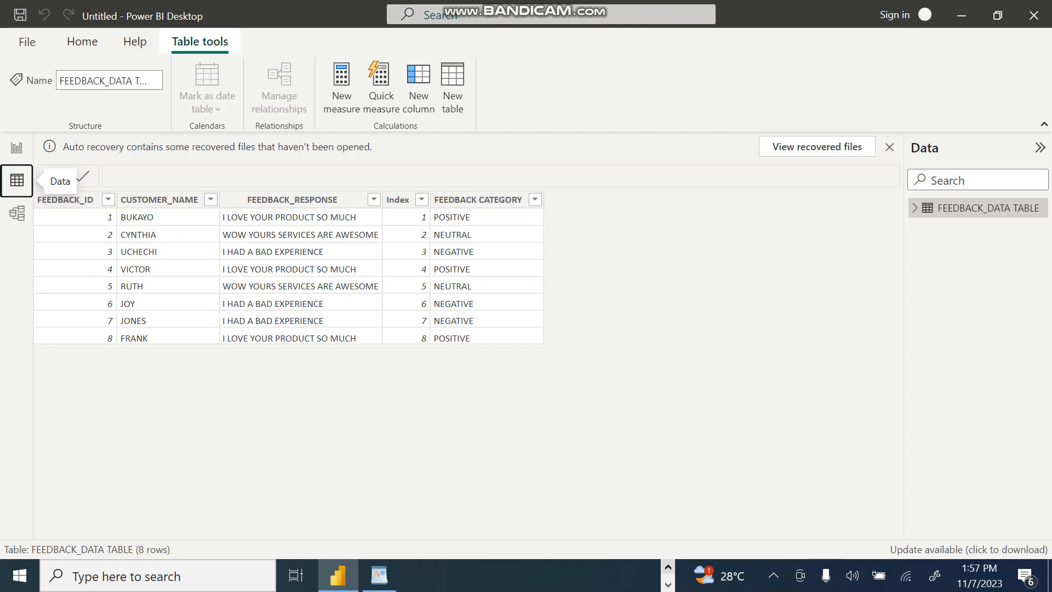
click(17, 147)
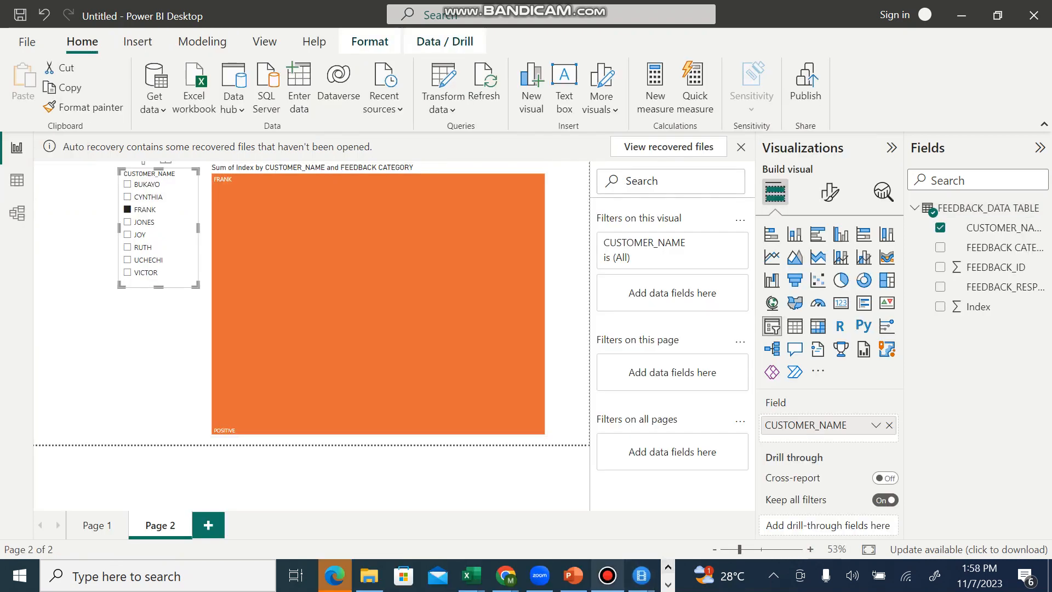
Step: Switch to the PowerPoint course outline, highlight topics f) Grouping & Aggregating Data to k) Query Editing & Power BI Best Practices, and return to Power BI
click(573, 575)
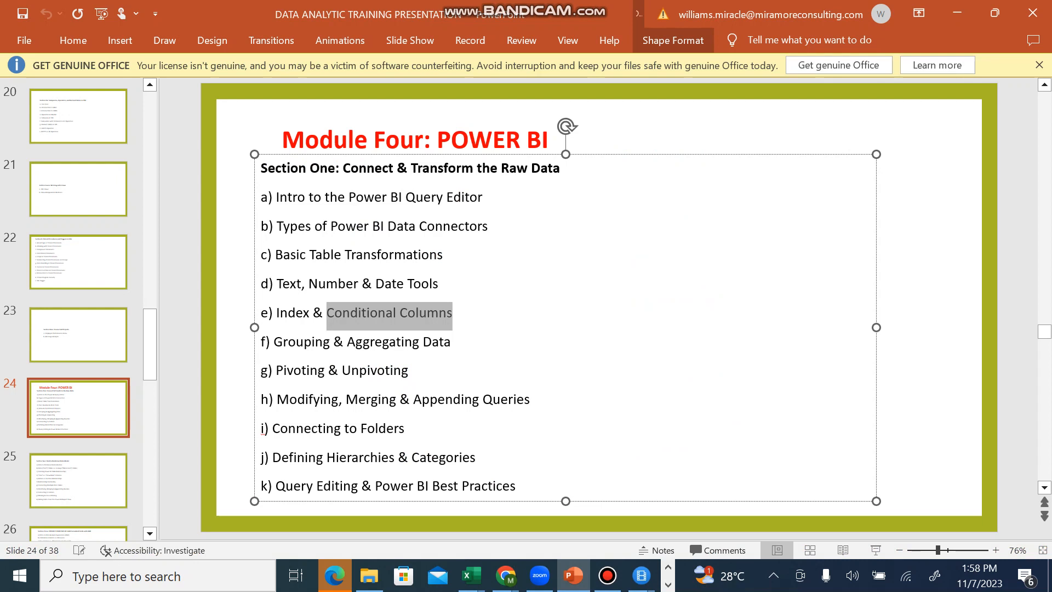
drag(262, 341, 518, 486)
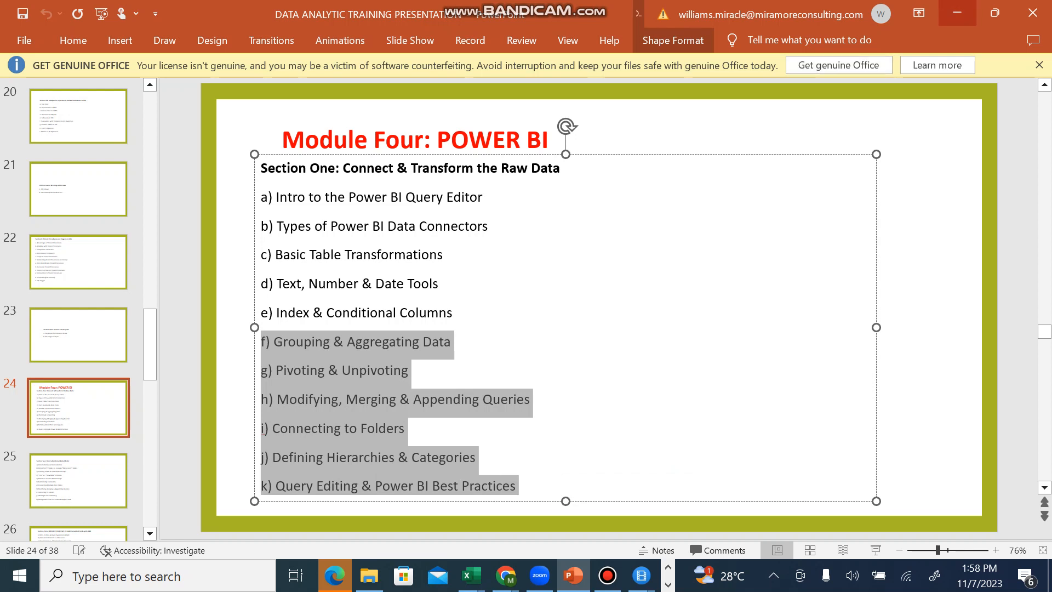
key(alt+Tab)
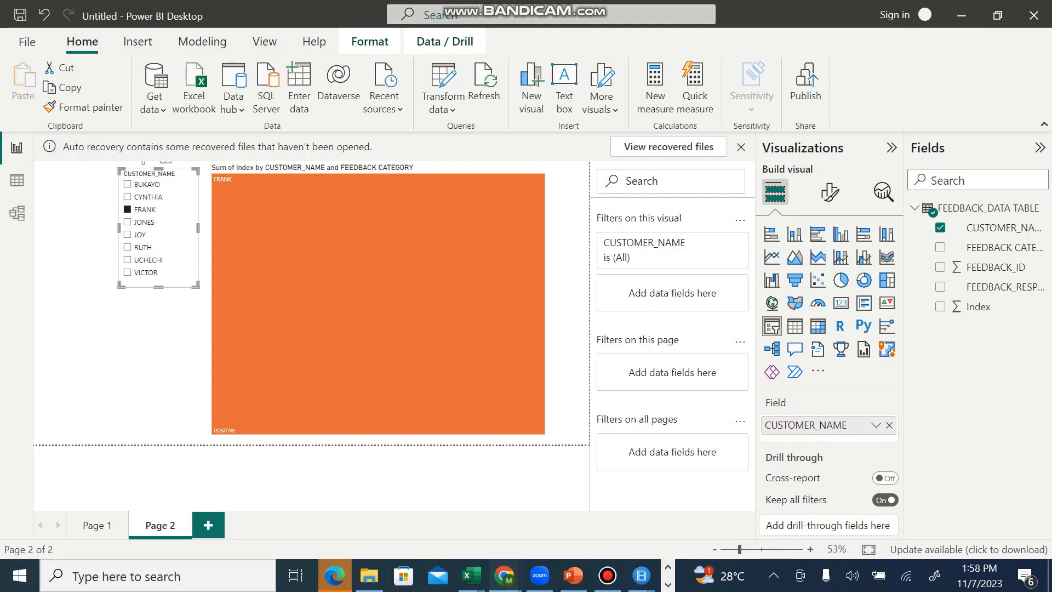
Step: Switch to the Google Meet call in Chrome, hide its participant list and return to the Power BI report
mouse_move(504, 575)
click(239, 495)
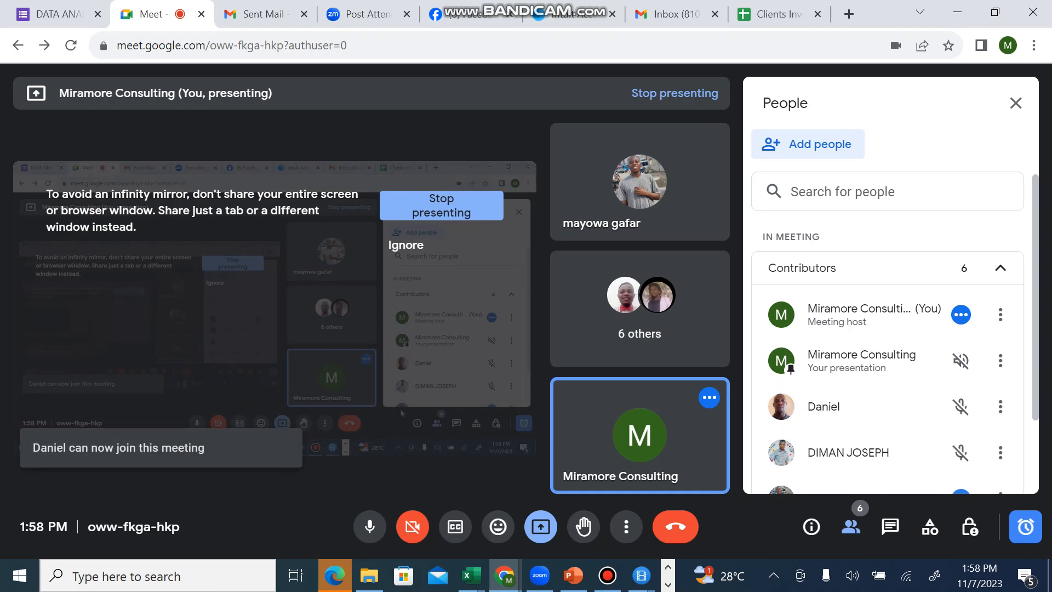
click(850, 526)
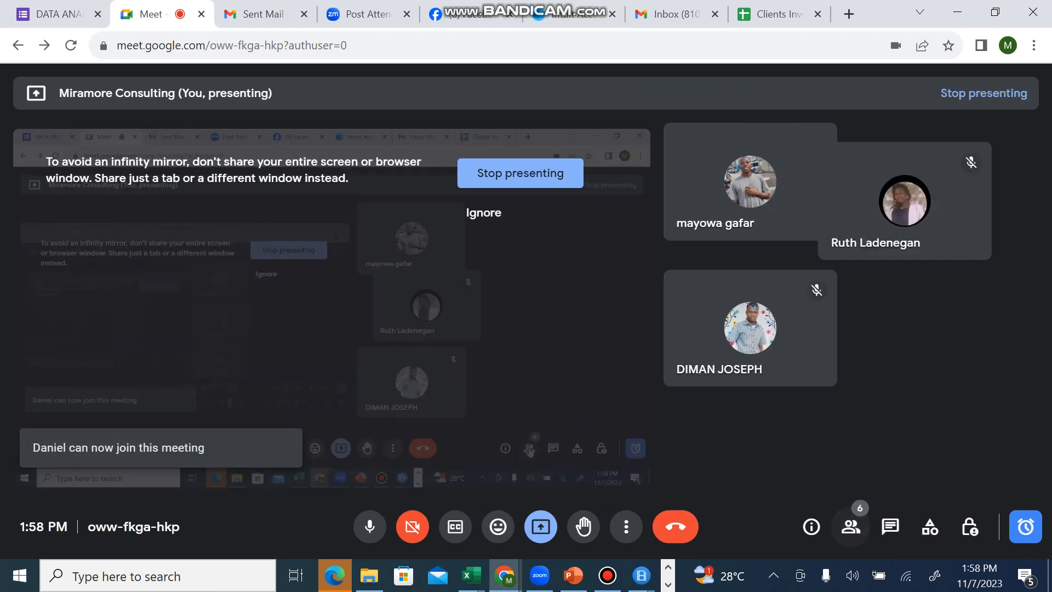
click(675, 527)
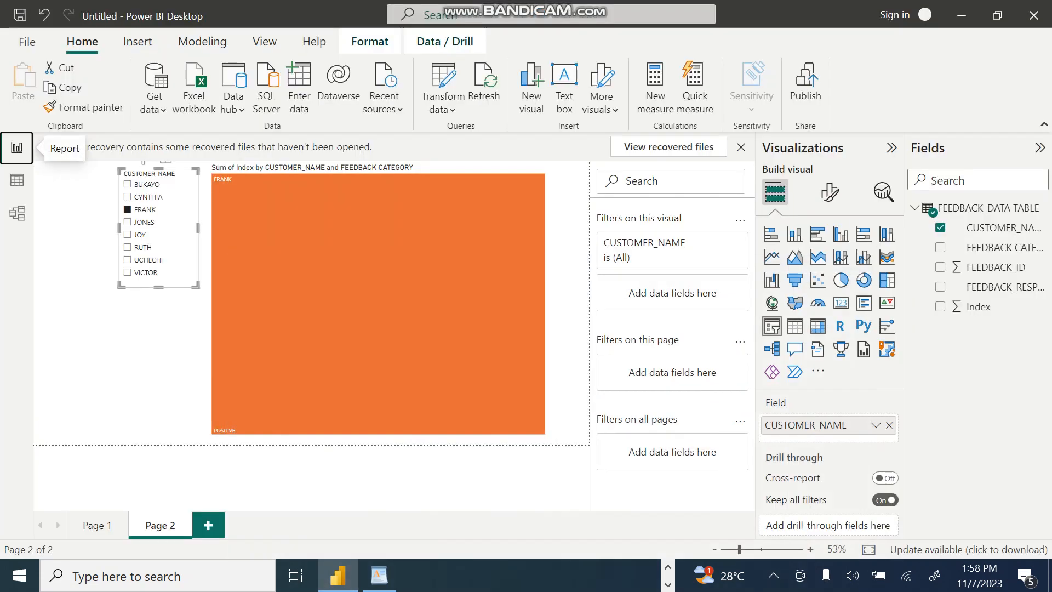
click(607, 575)
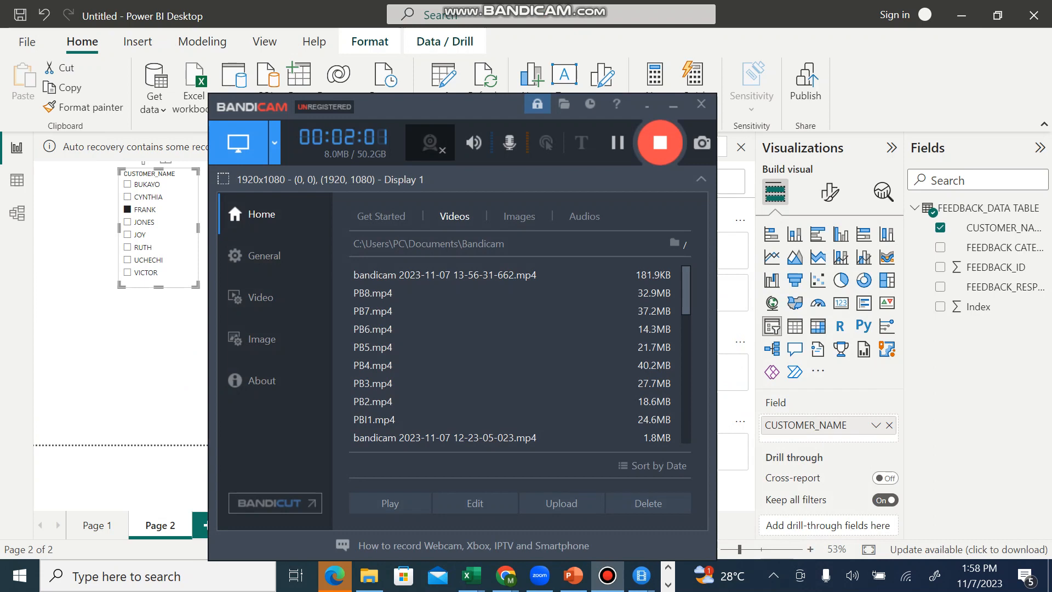